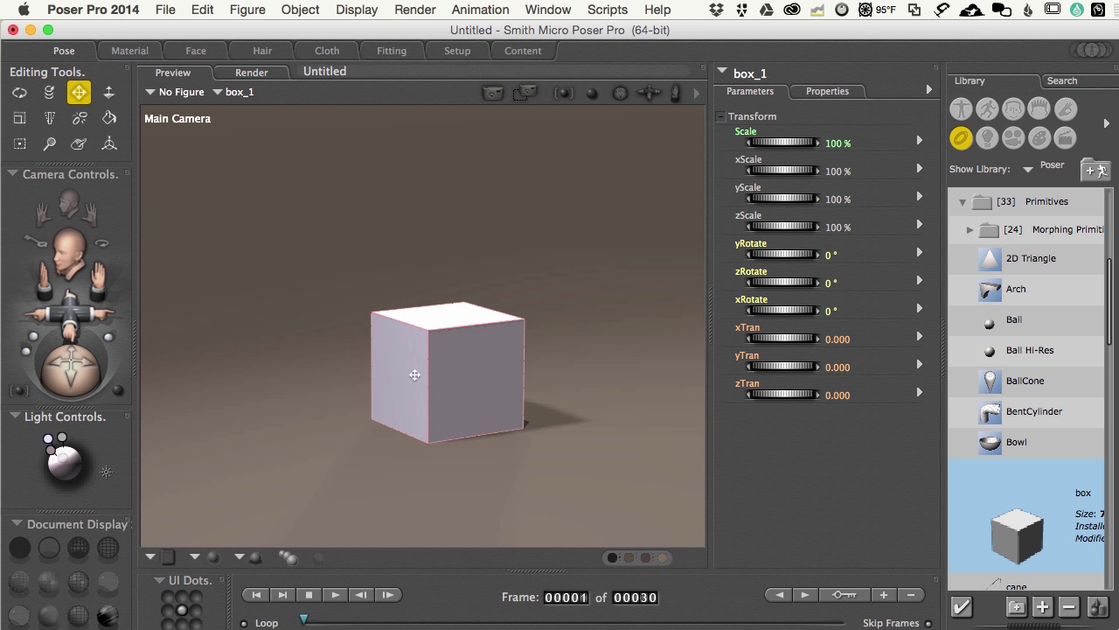
- Add a Blender math node to the box_1 material in the Material room and place it beside PoserSurface
click(127, 52)
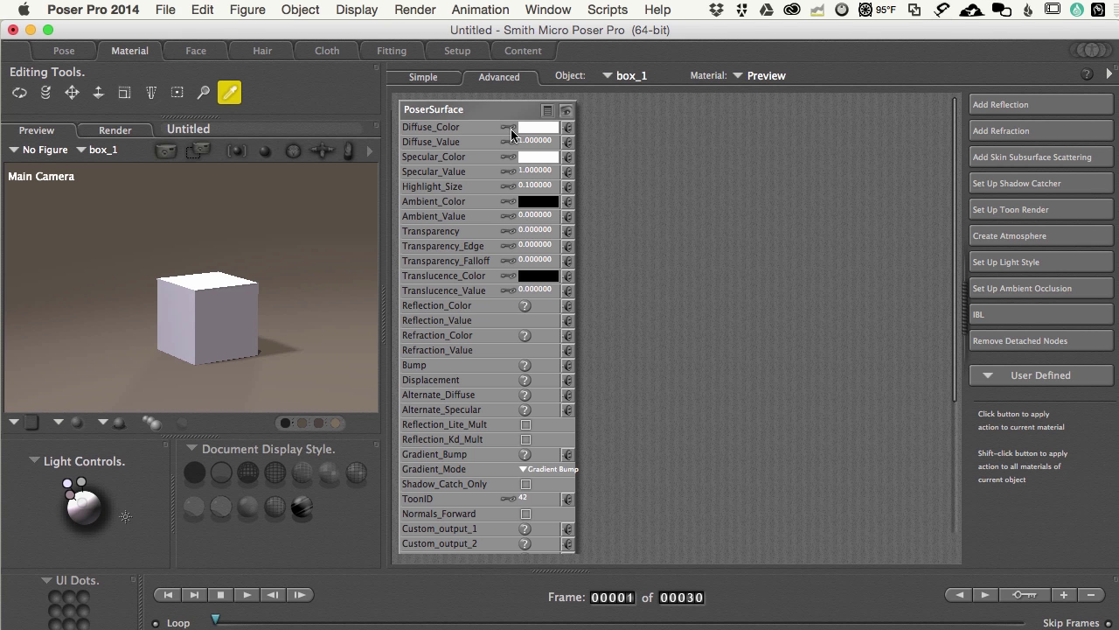
right_click(590, 132)
mouse_move(593, 127)
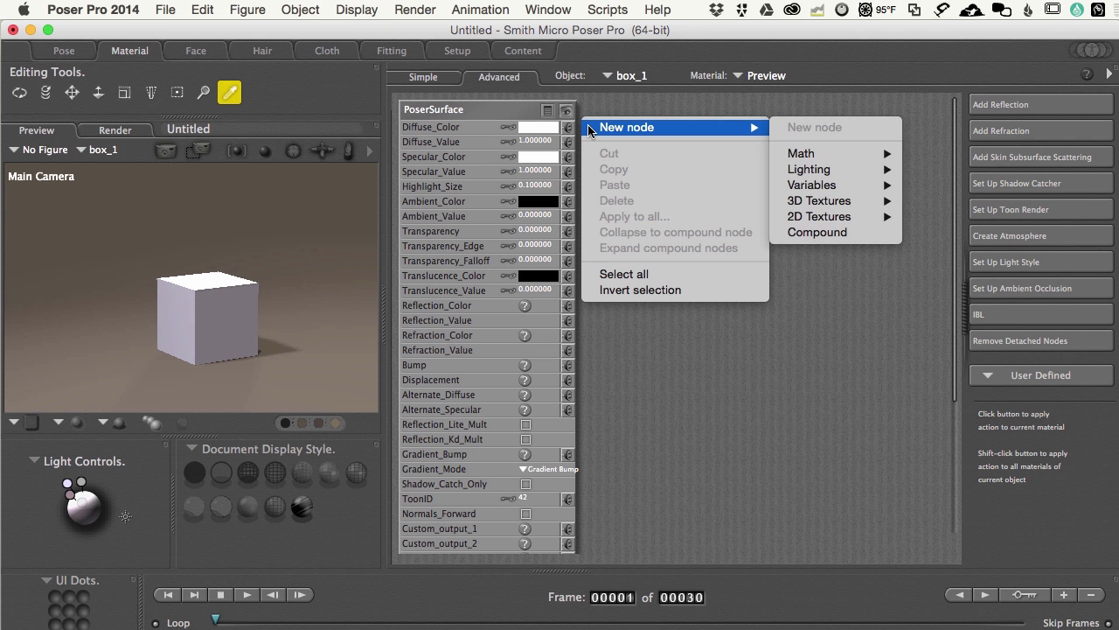
mouse_move(802, 156)
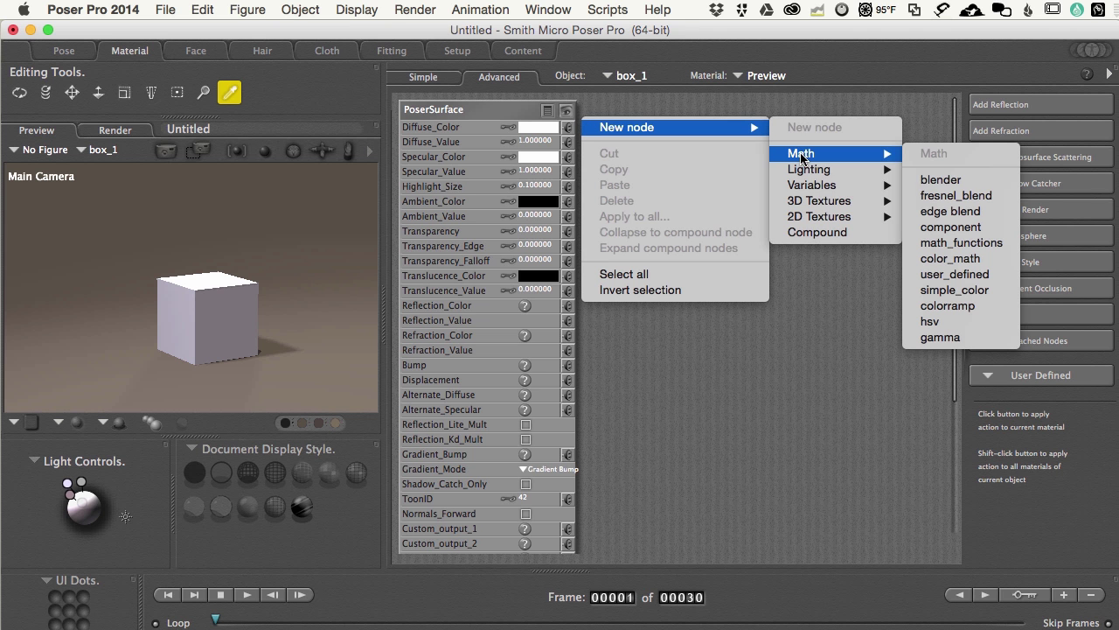
click(927, 182)
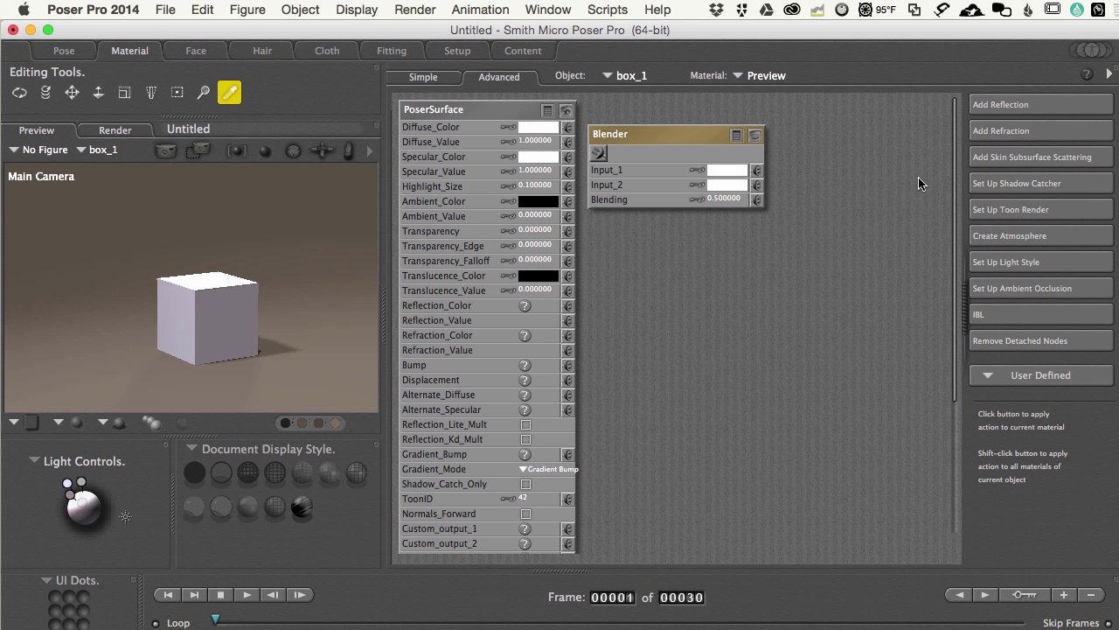
drag(680, 140, 690, 119)
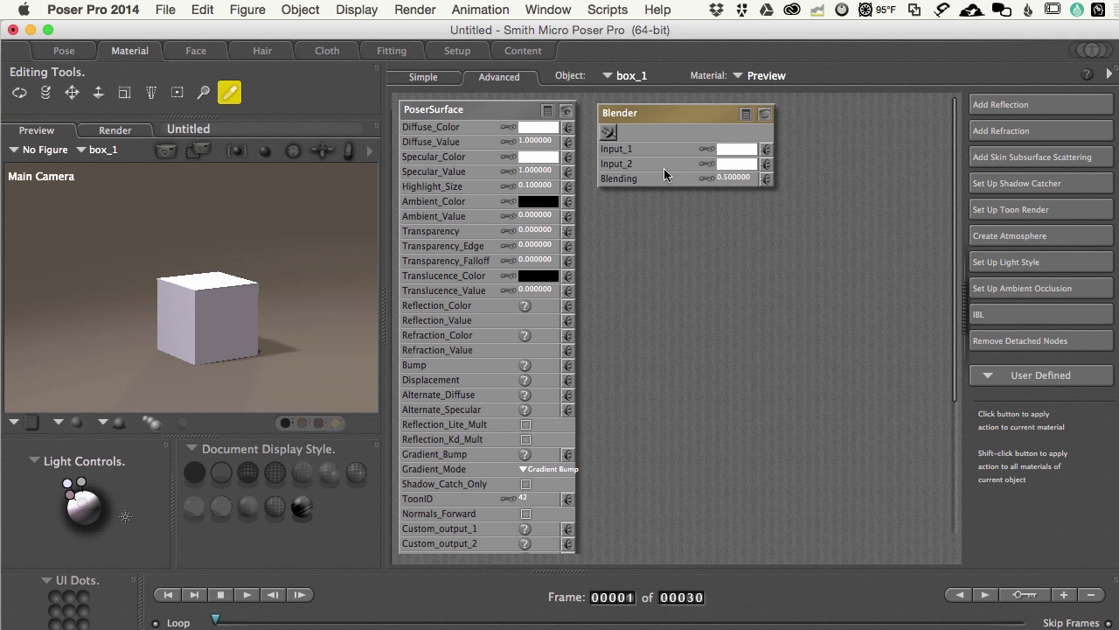
- Set the Blender node's Input_1 colour to mid grey and connect the node to PoserSurface's Diffuse_Color
click(733, 178)
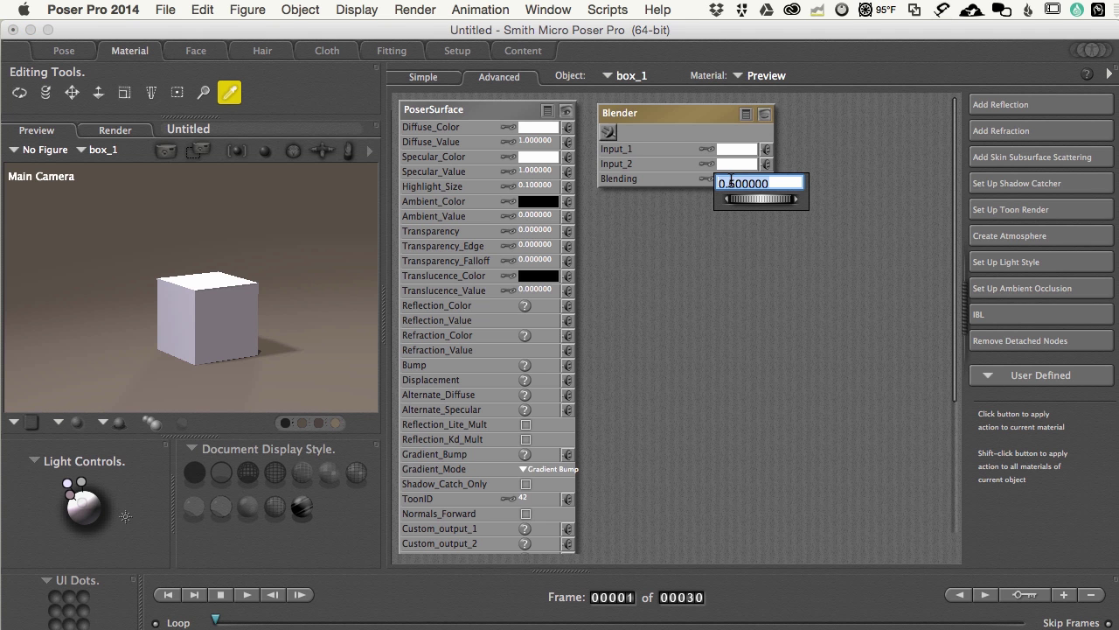
click(666, 182)
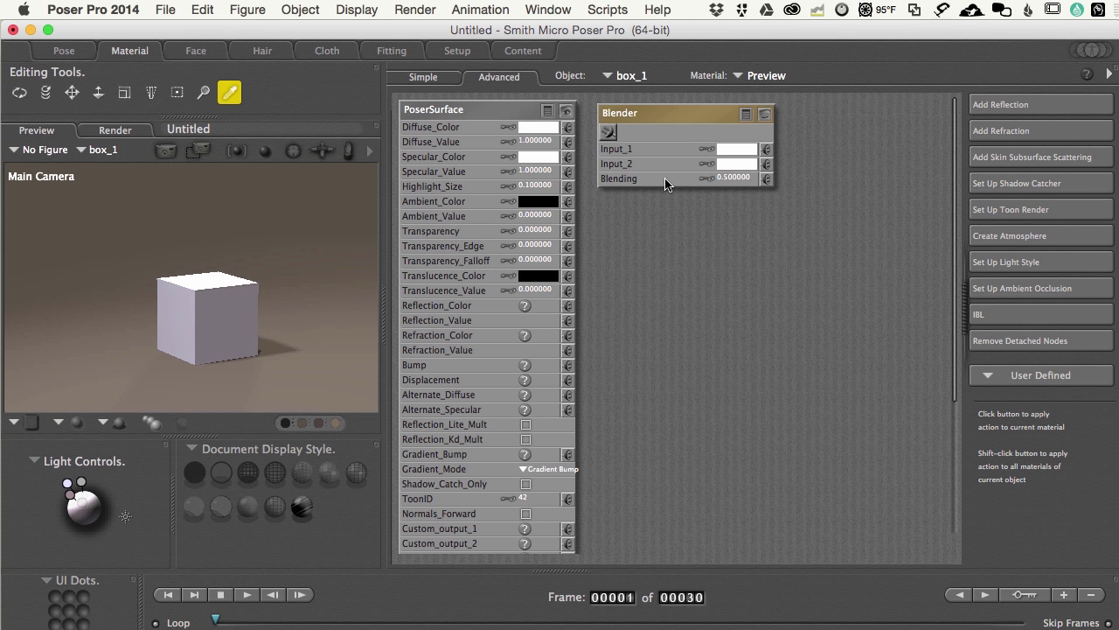
click(737, 148)
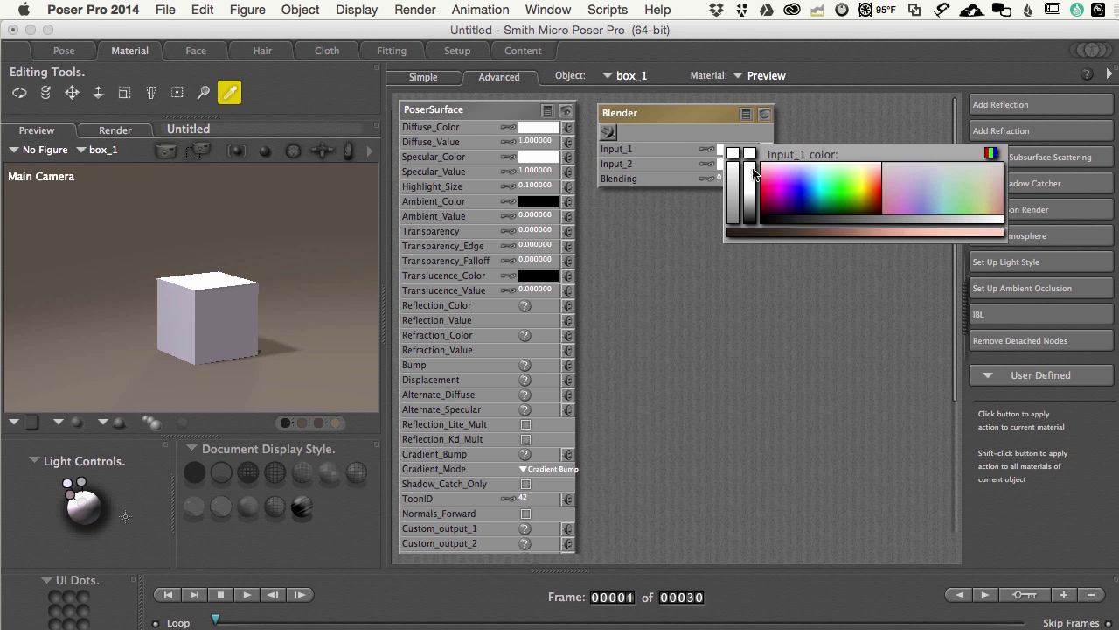
click(749, 212)
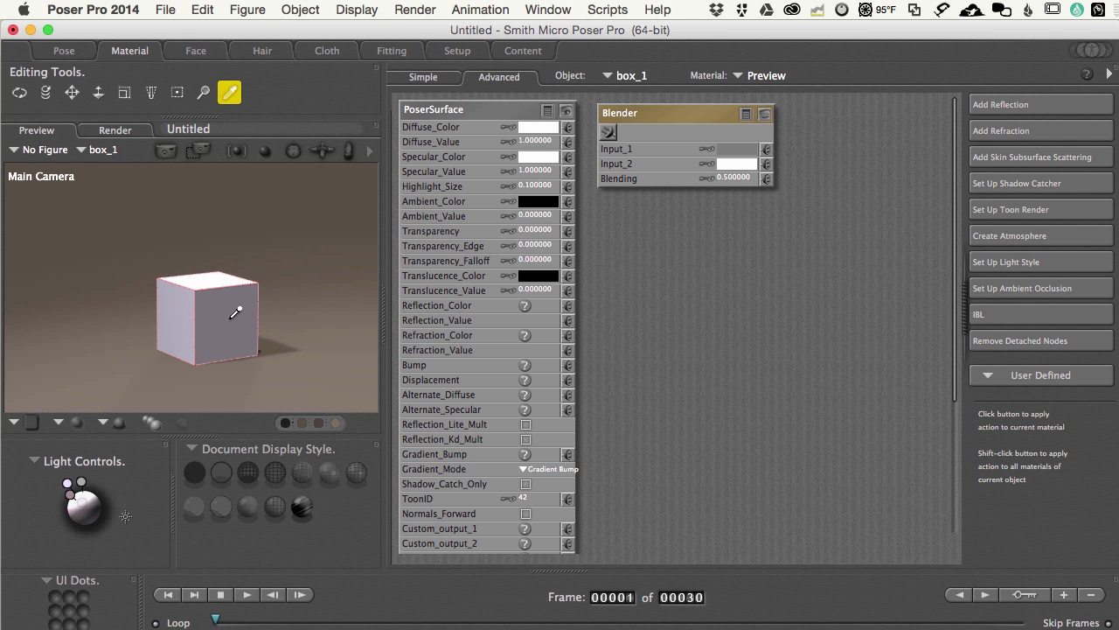
drag(608, 131, 565, 130)
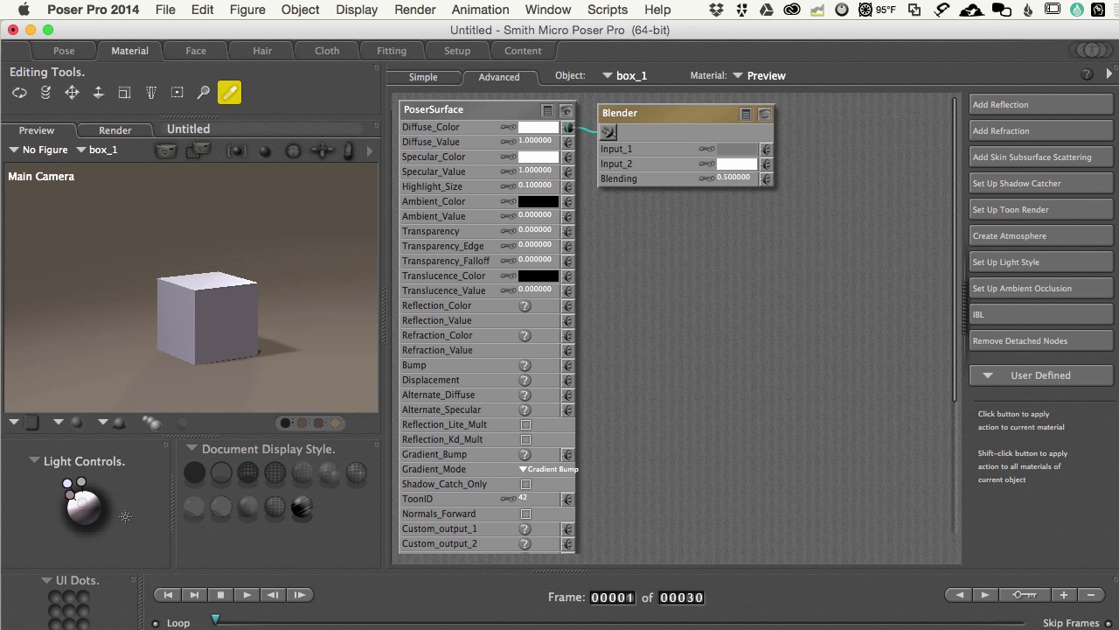
- Examine the black-to-white gradient of RampFast90.psd in Photoshop, and return to Poser
drag(1115, 109, 550, 59)
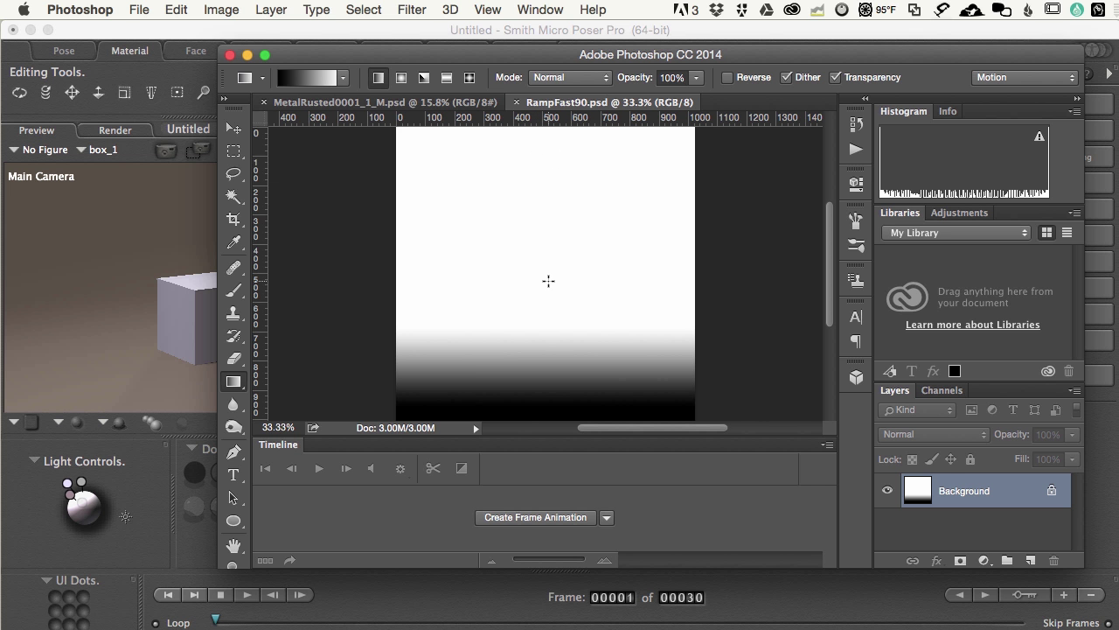
drag(456, 58, 1118, 77)
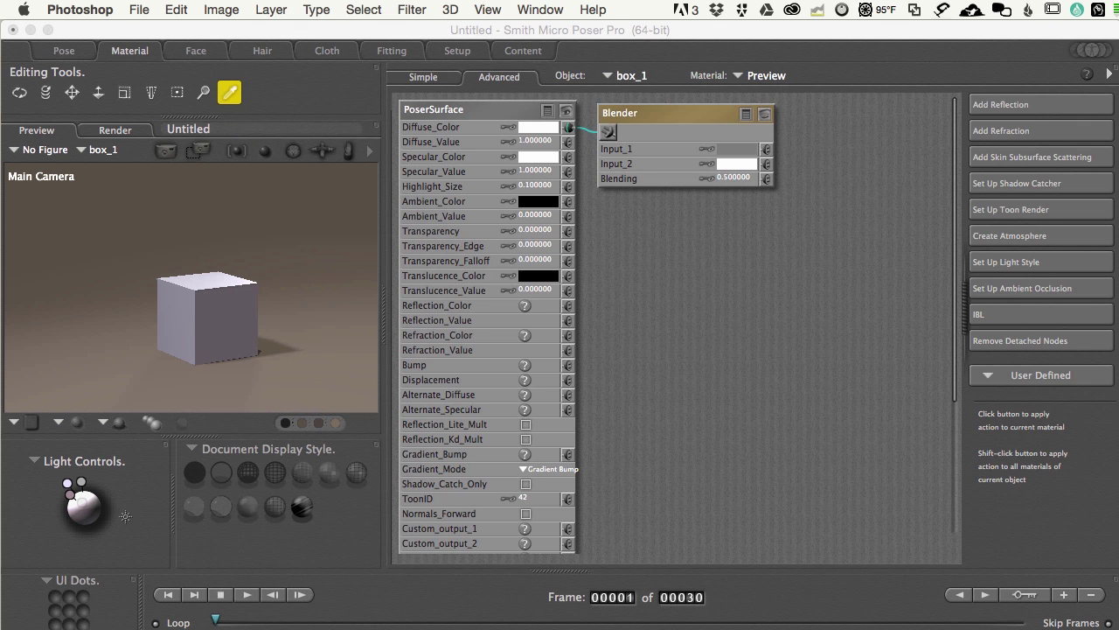
click(800, 41)
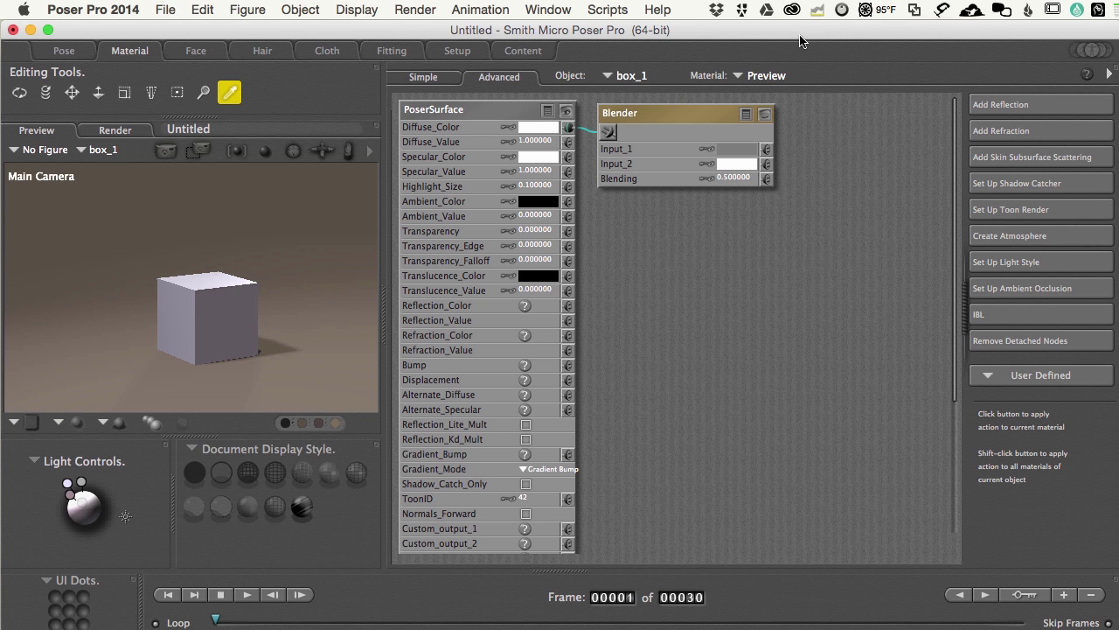
- Add a 2D image map node to the material and place it directly below the Blender node
right_click(748, 252)
mouse_move(752, 250)
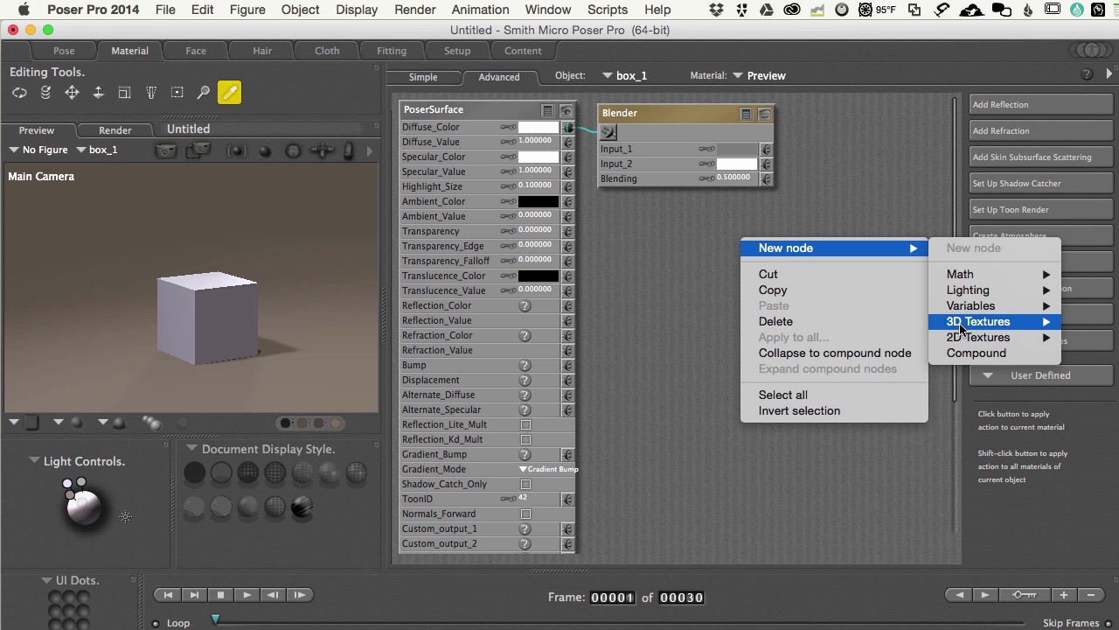
mouse_move(966, 337)
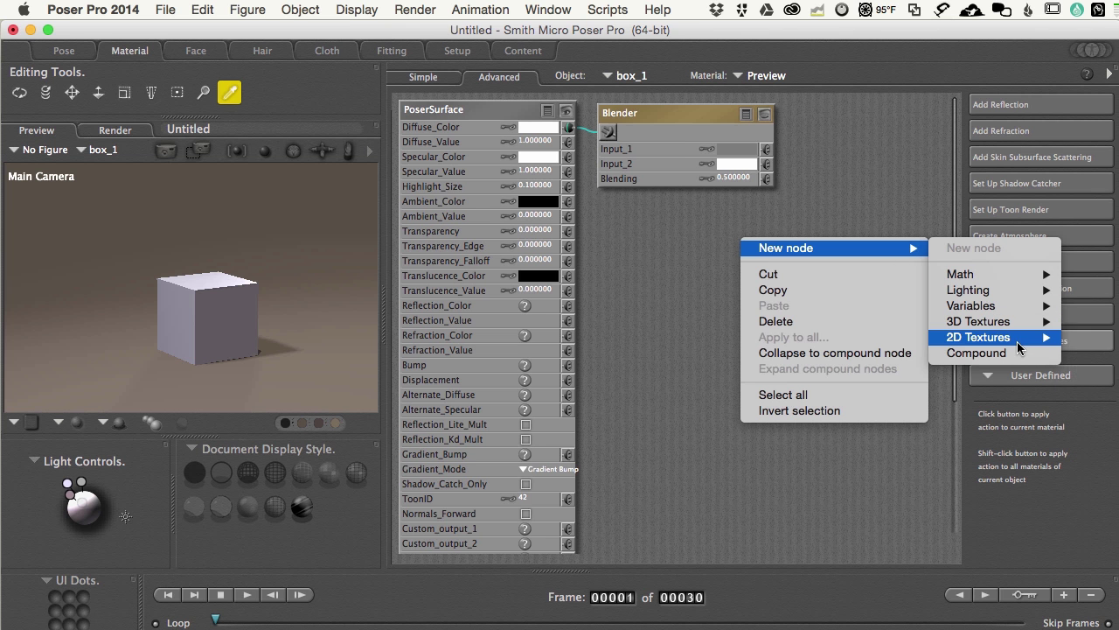
click(1096, 380)
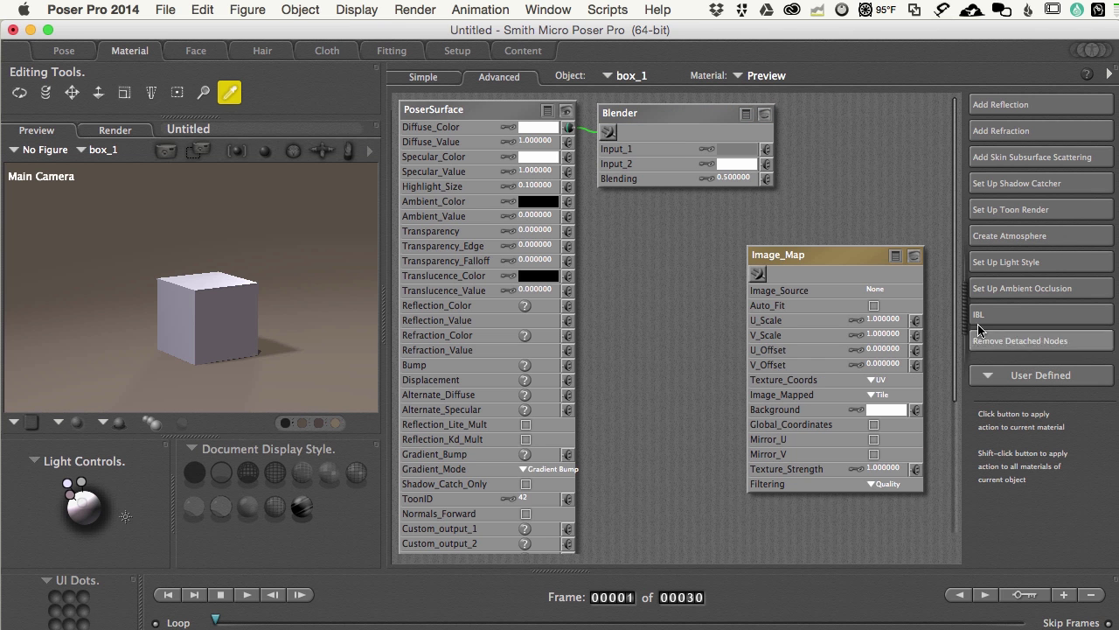
drag(811, 254, 664, 226)
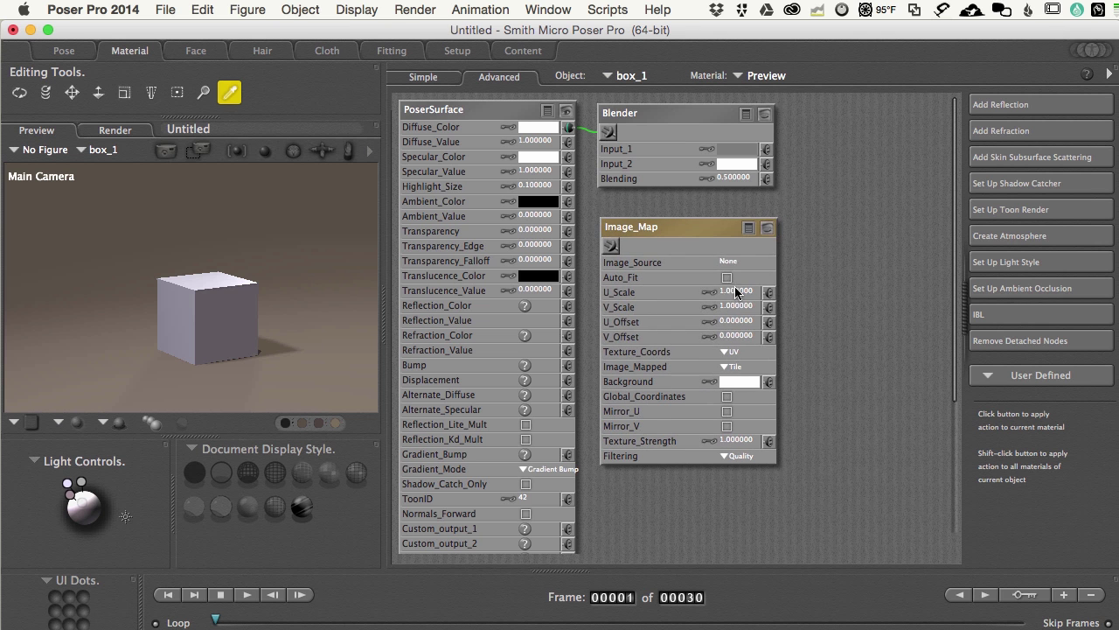
- Load RampFast90.psd from the 19_metal folder as the image map's source and connect the map to the Blender's Blending input
click(725, 260)
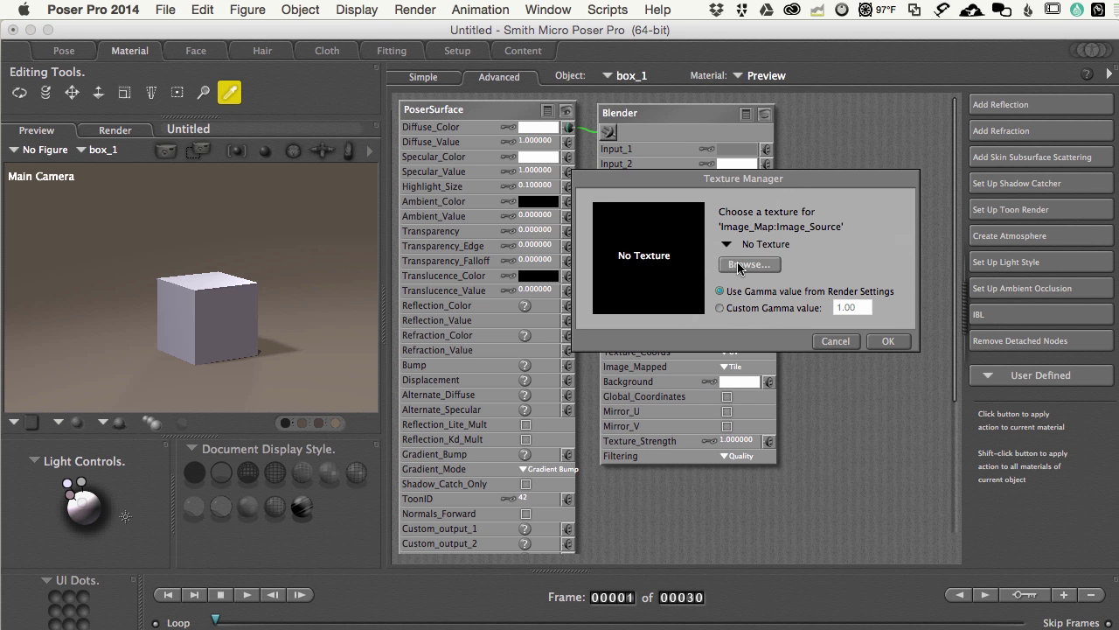
click(734, 265)
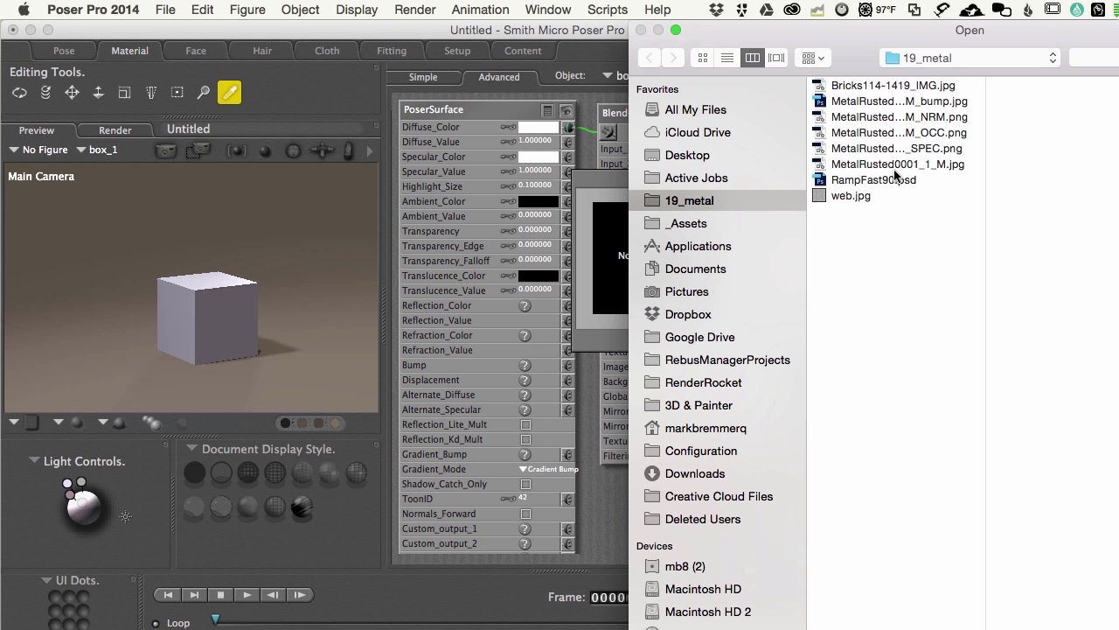
click(851, 180)
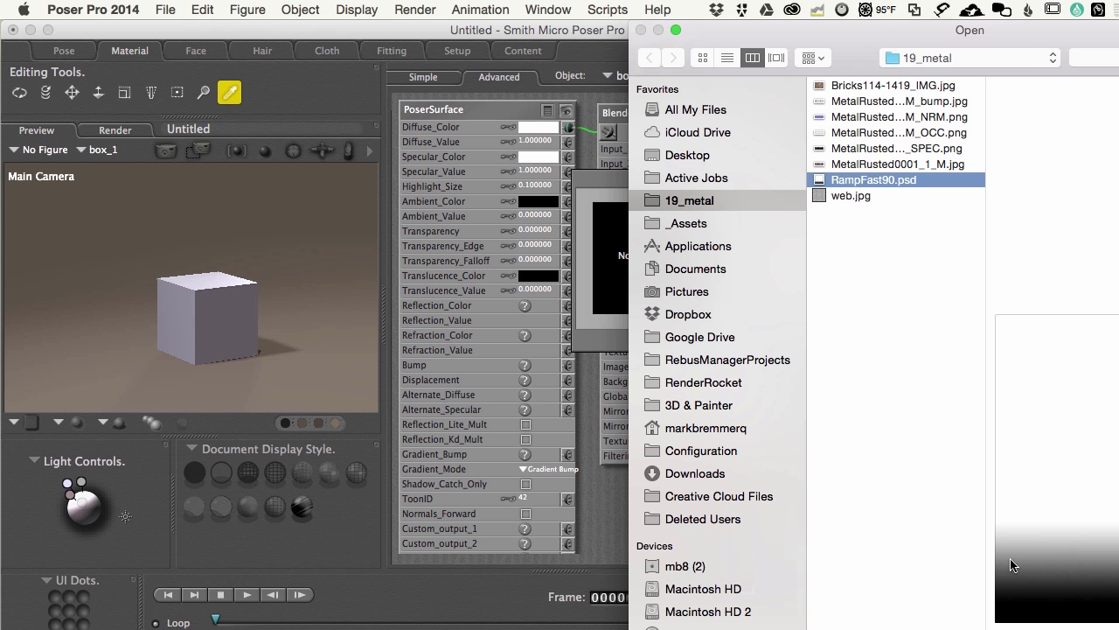
key(Return)
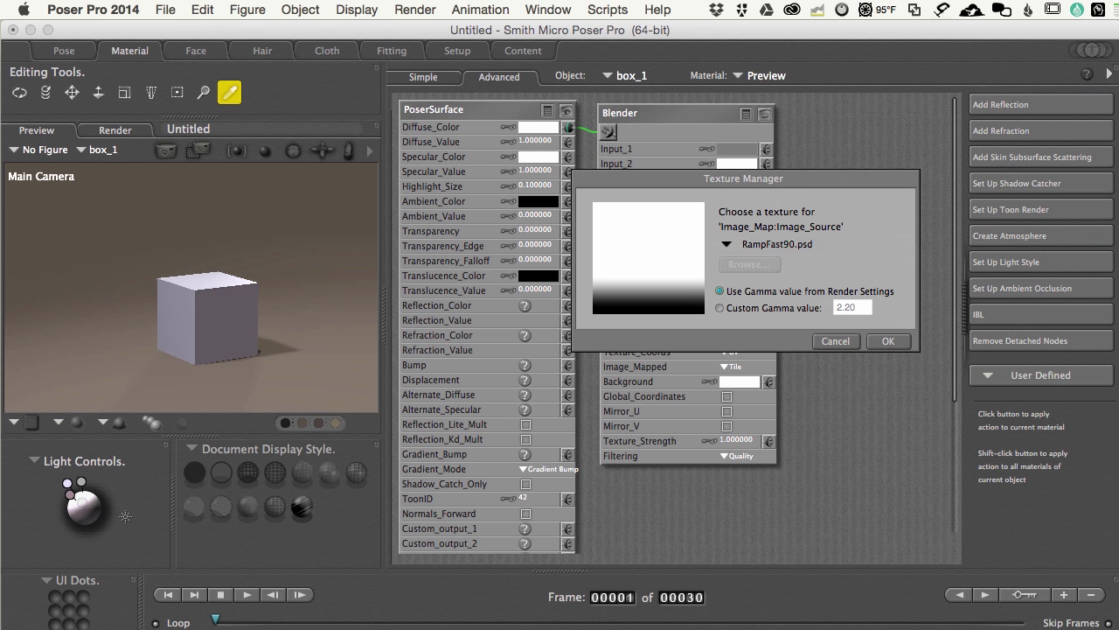
click(888, 341)
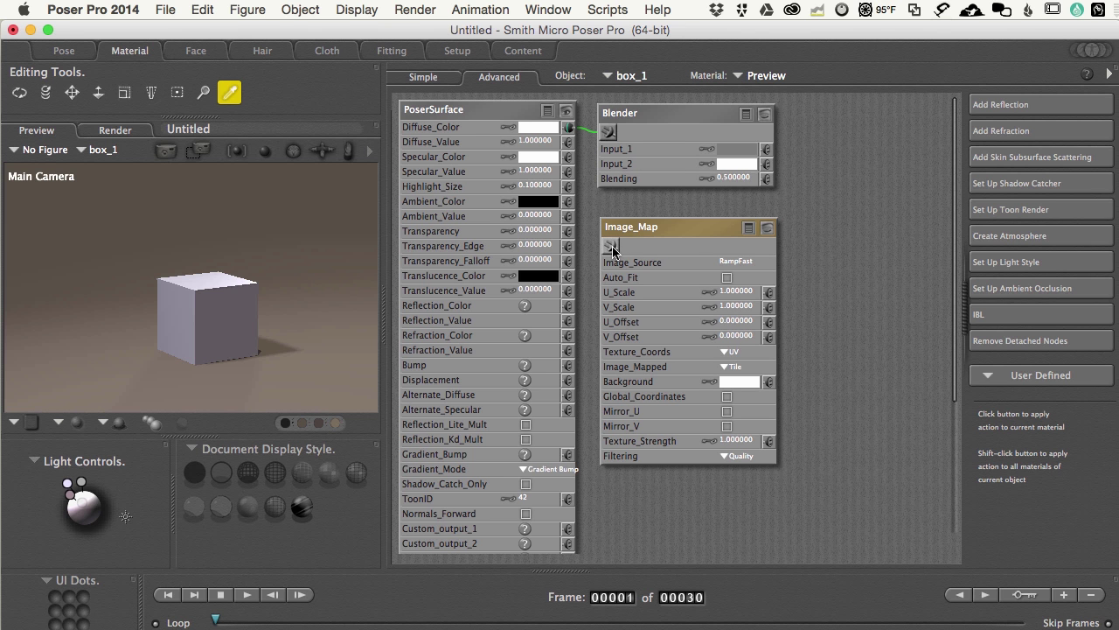
drag(612, 251, 775, 183)
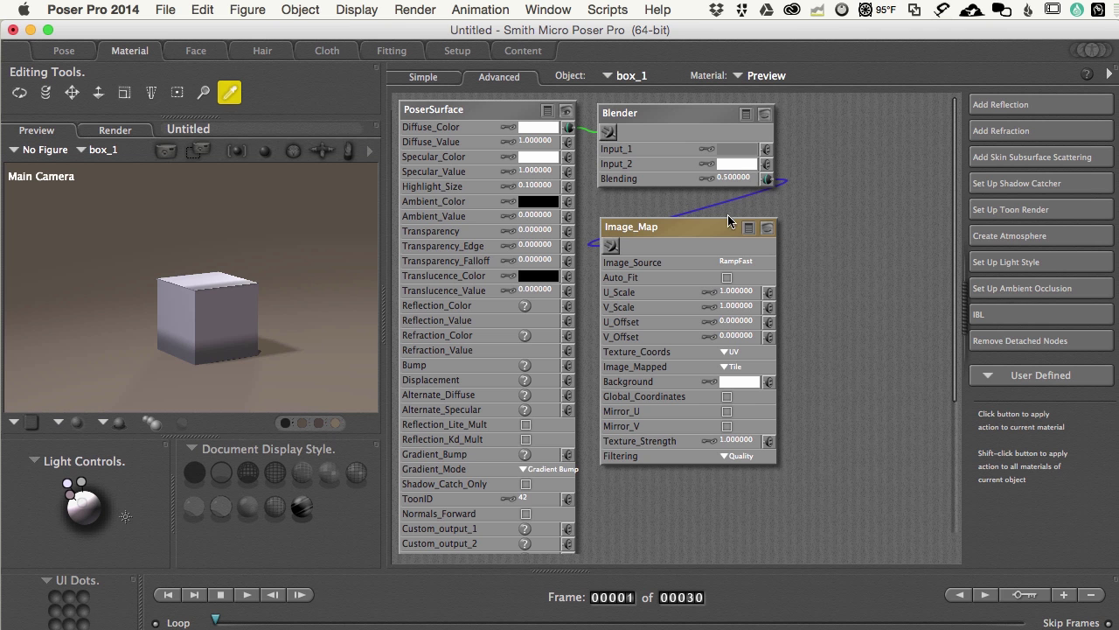
- Move the ramp image map aside and add a second 2D image map node next to it
drag(687, 229, 824, 308)
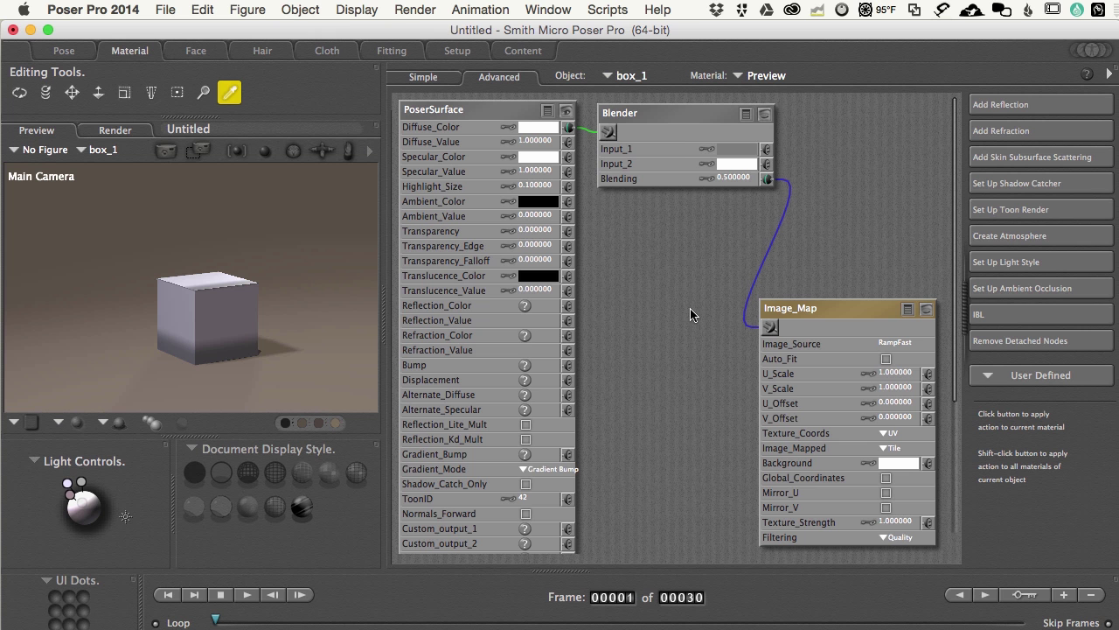
right_click(604, 299)
mouse_move(662, 307)
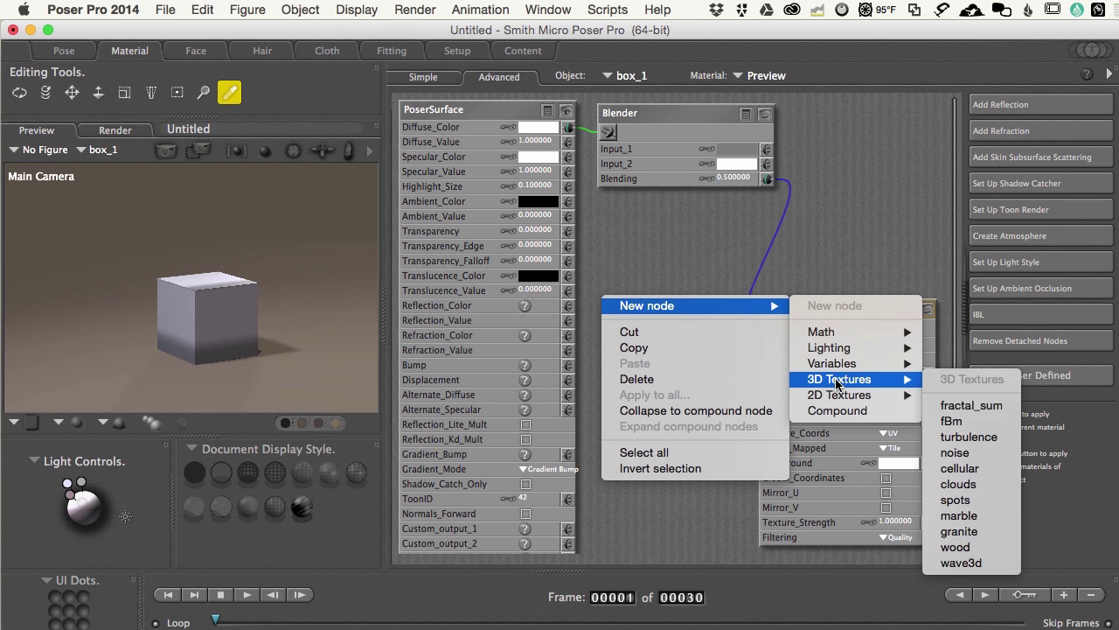
mouse_move(837, 396)
click(959, 437)
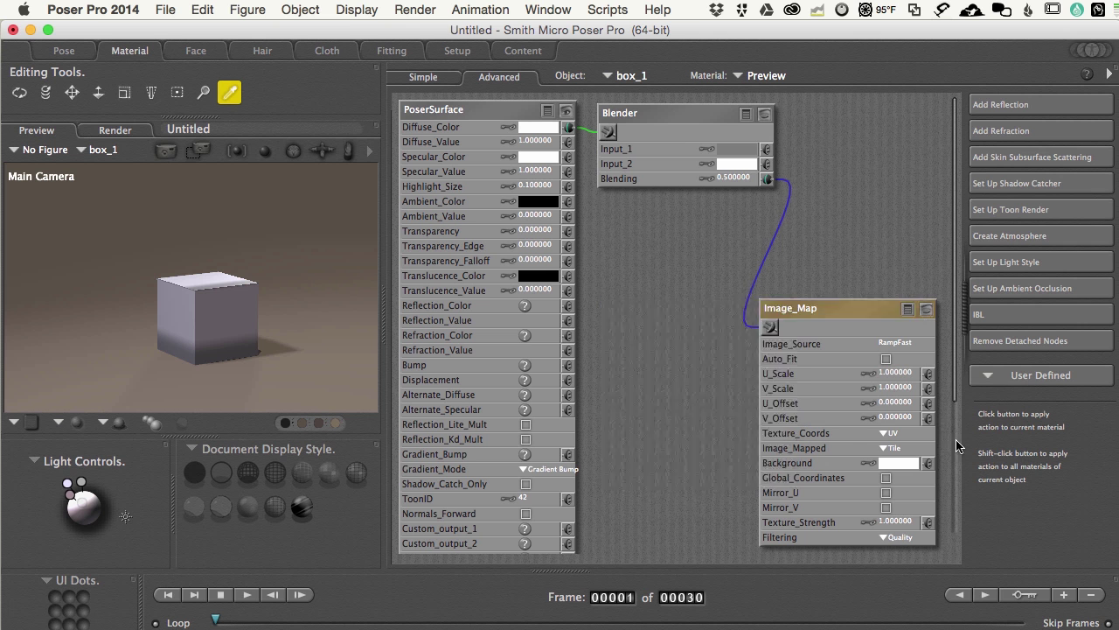
drag(679, 305, 636, 290)
- Load Bricks114-1419_IMG.jpg as the second image map's source, keeping the gamma value from the render settings
click(694, 331)
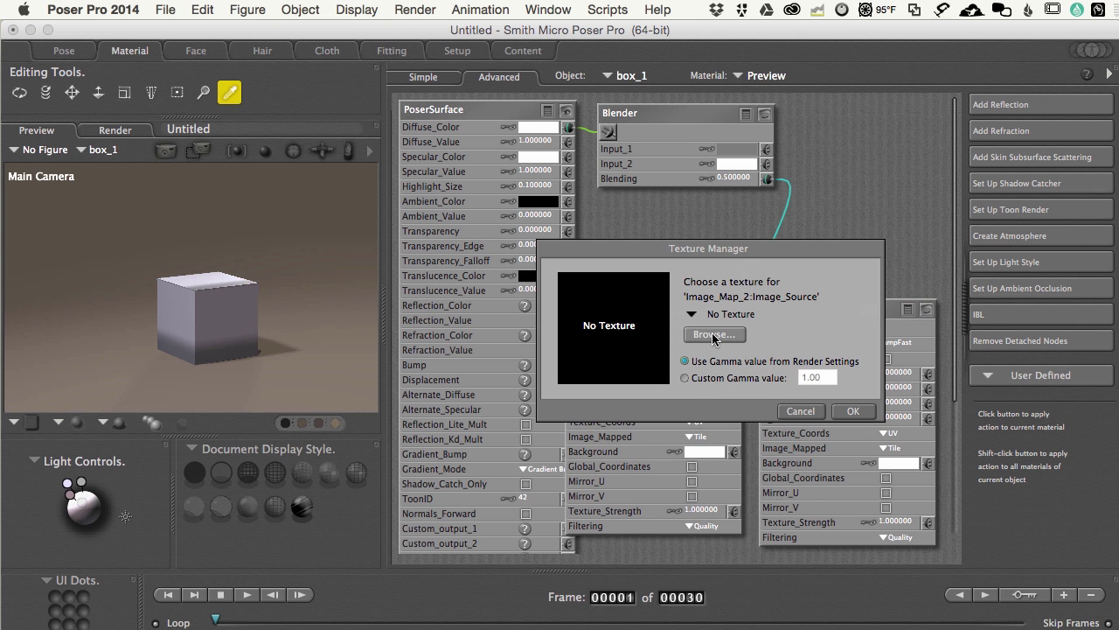
click(713, 335)
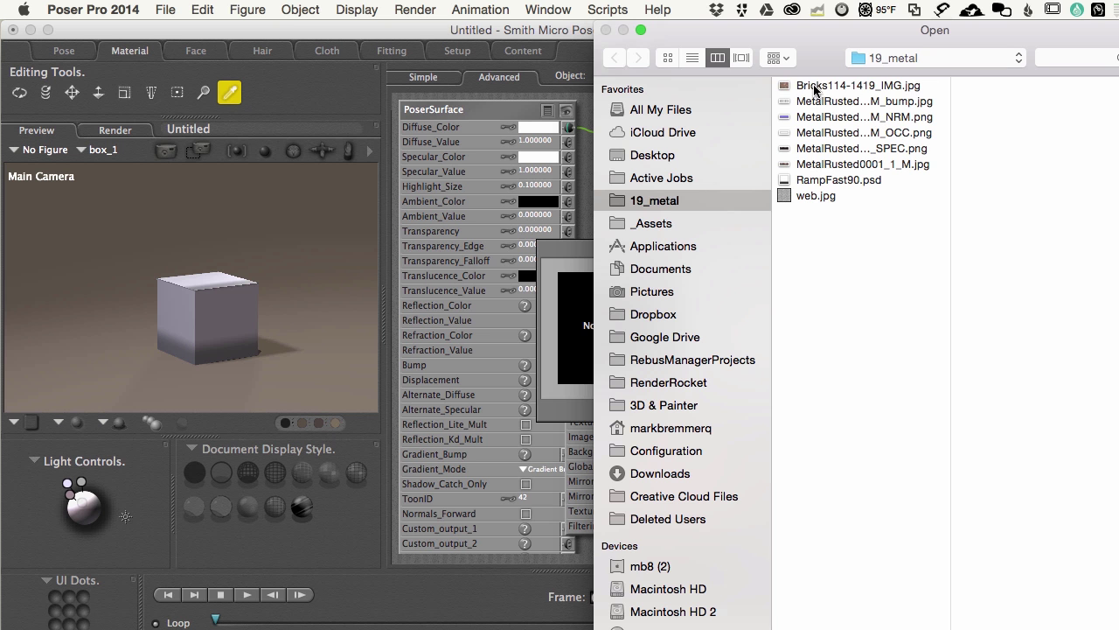
click(812, 87)
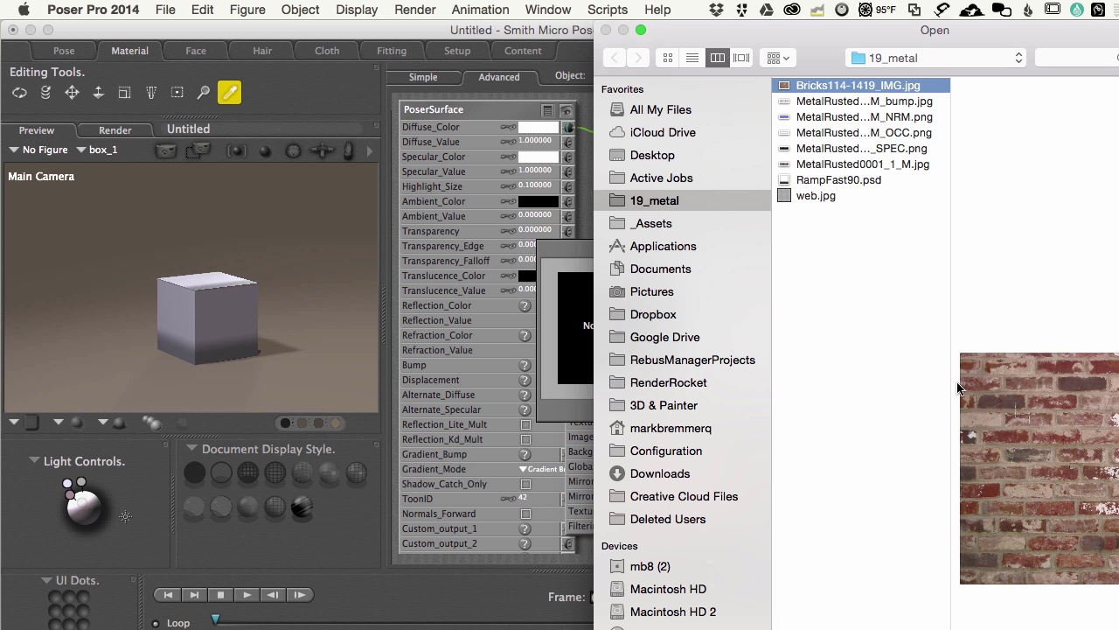
key(Return)
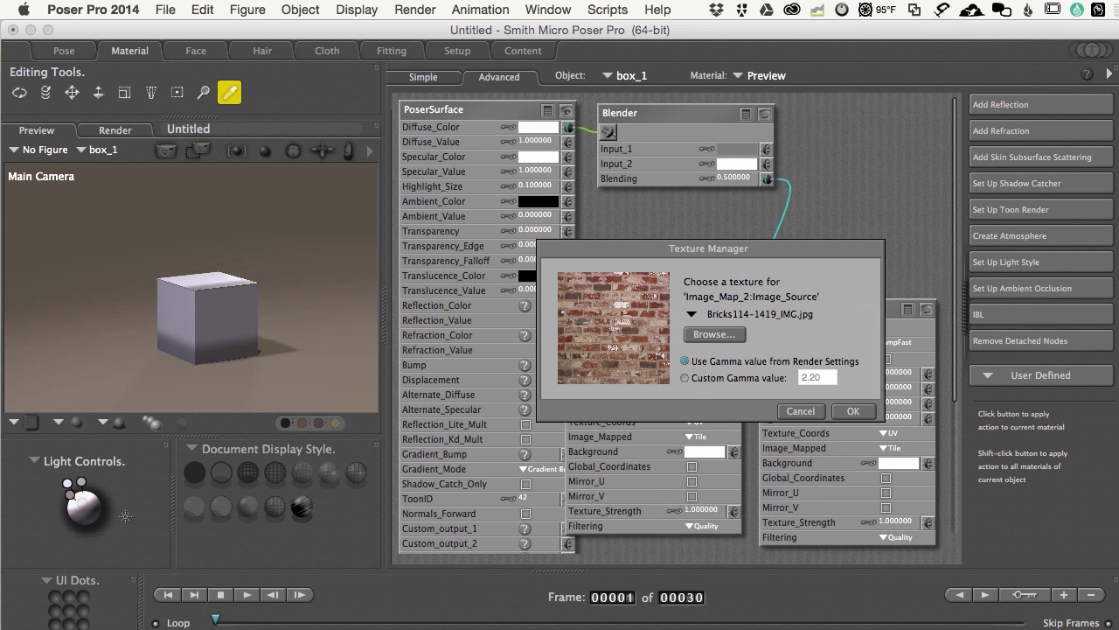
click(853, 411)
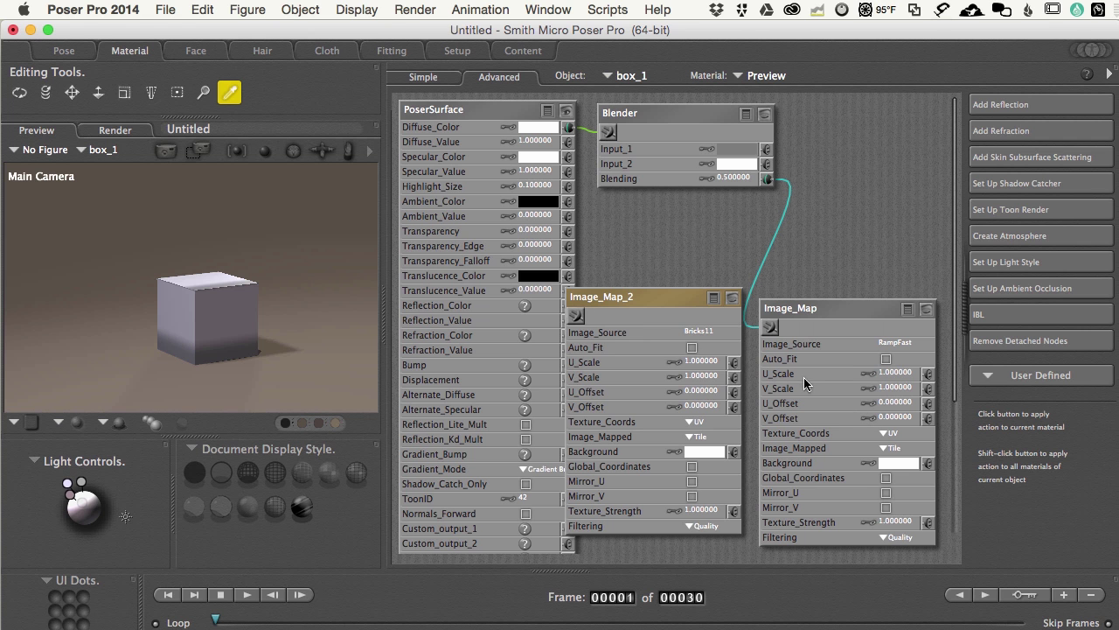
- Connect the brick image map to both Input_1 and Input_2 of the Blender and inspect the box up close
drag(651, 300, 654, 315)
drag(578, 332, 773, 161)
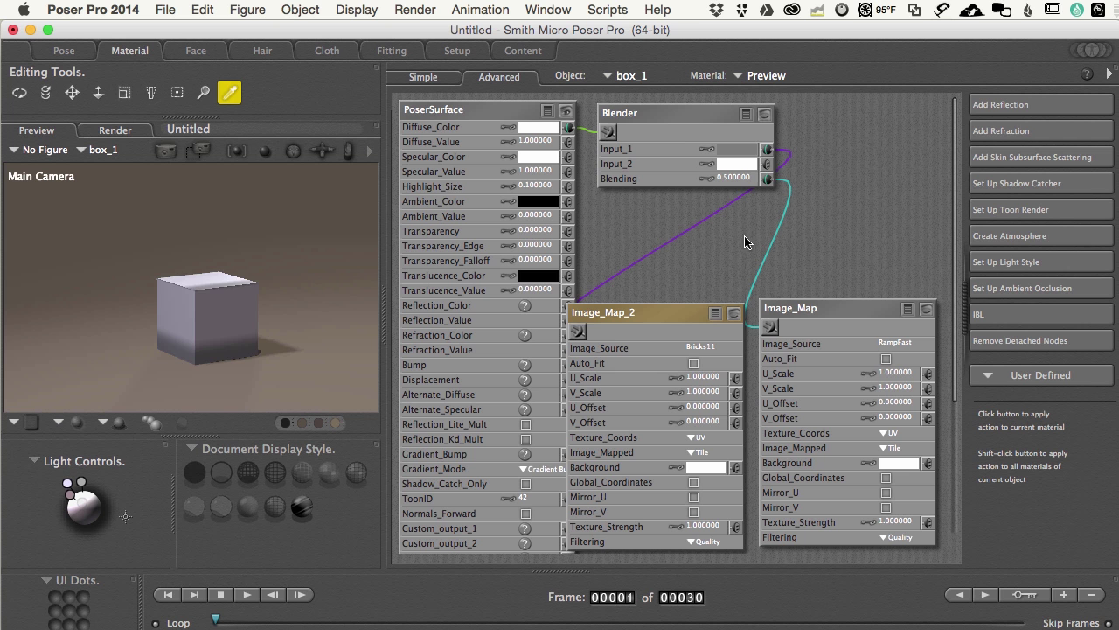
drag(578, 332, 767, 165)
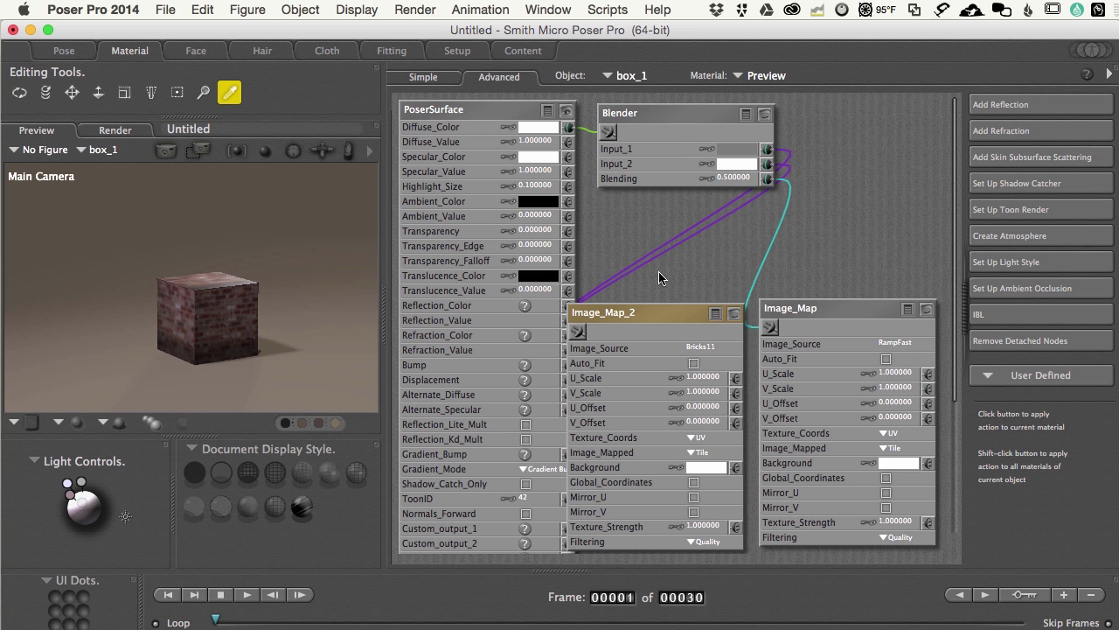
scroll(223, 328, up, 3)
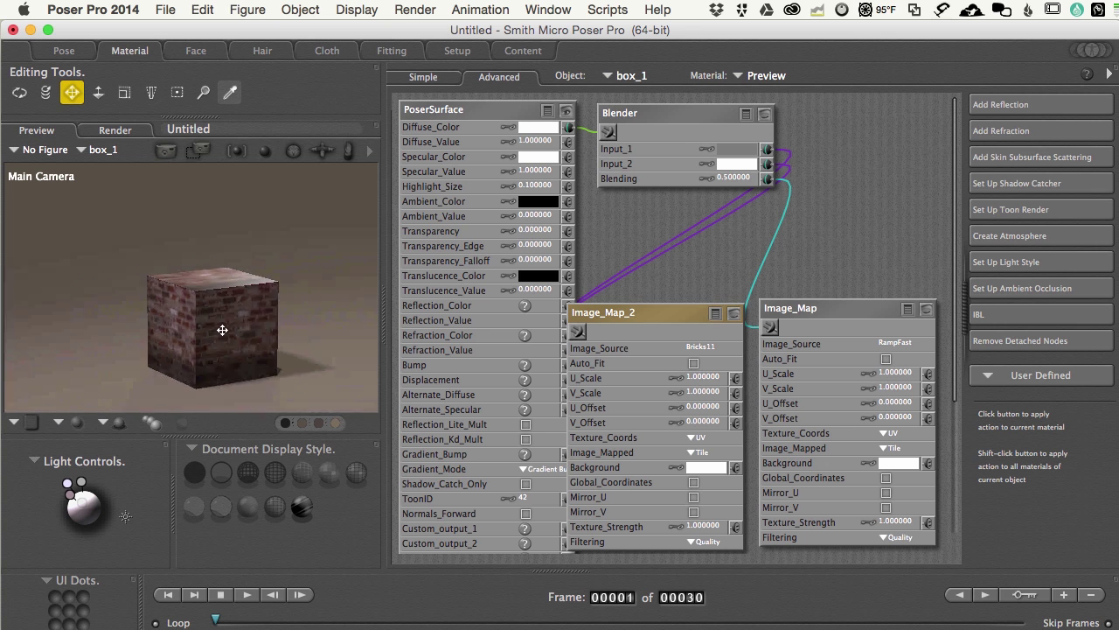
scroll(222, 330, up, 5)
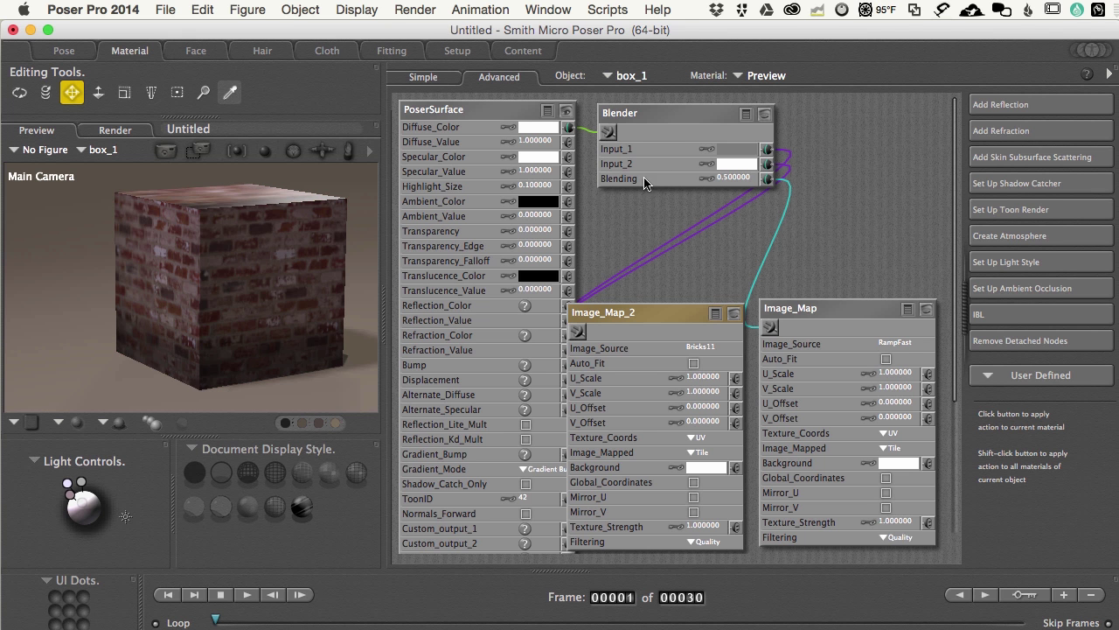
- Set the Blender's Blending value to 1 and nudge the ramp and brick image map nodes slightly
click(731, 179)
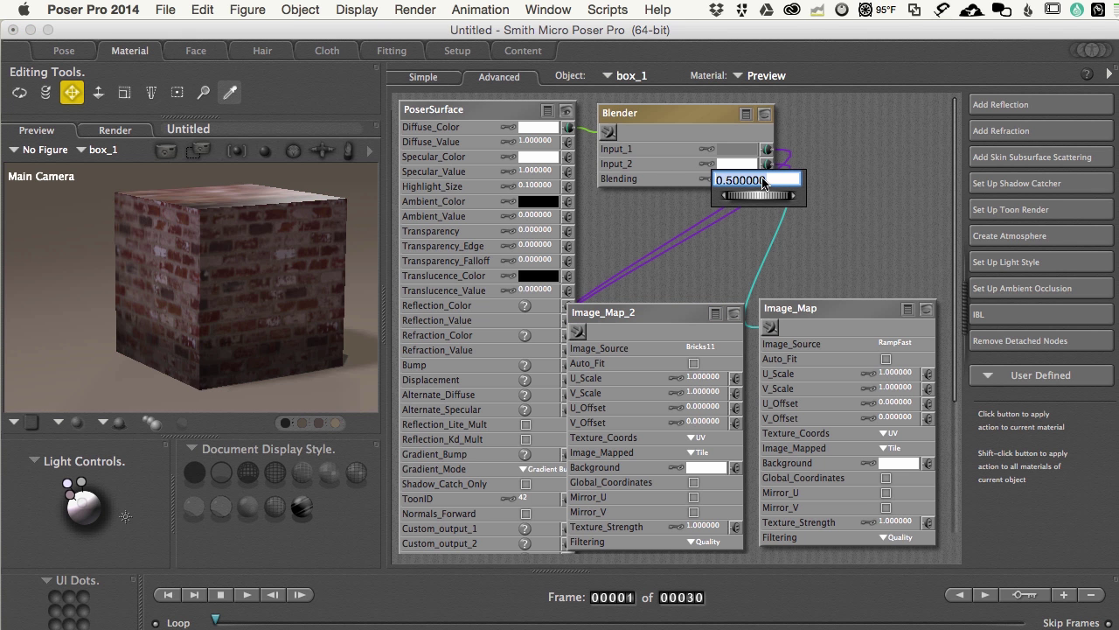
text(1)
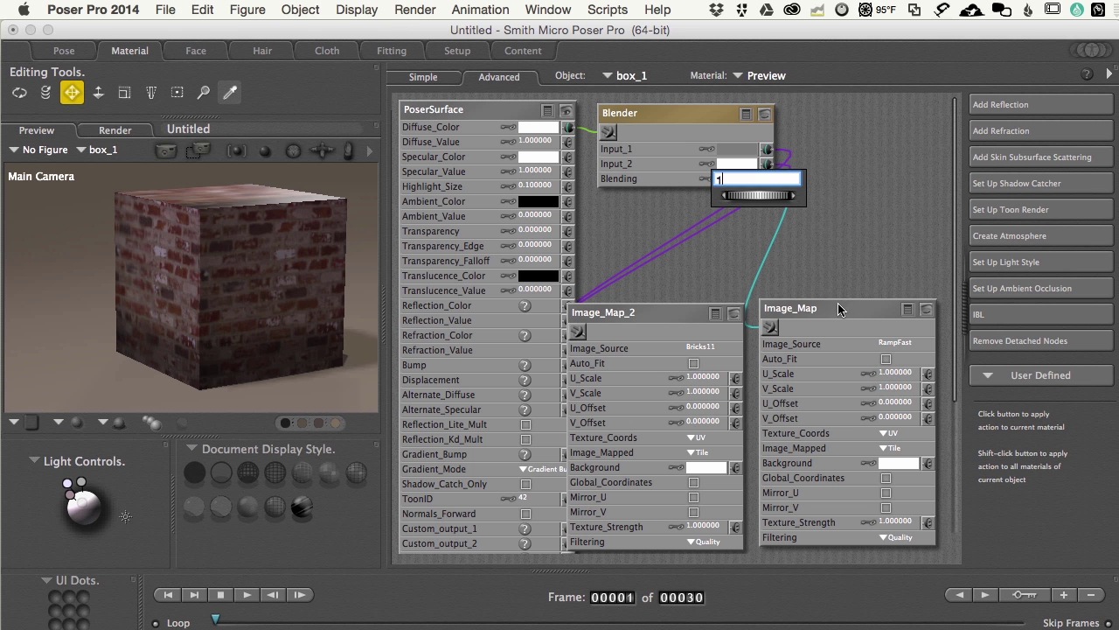
key(Return)
click(862, 297)
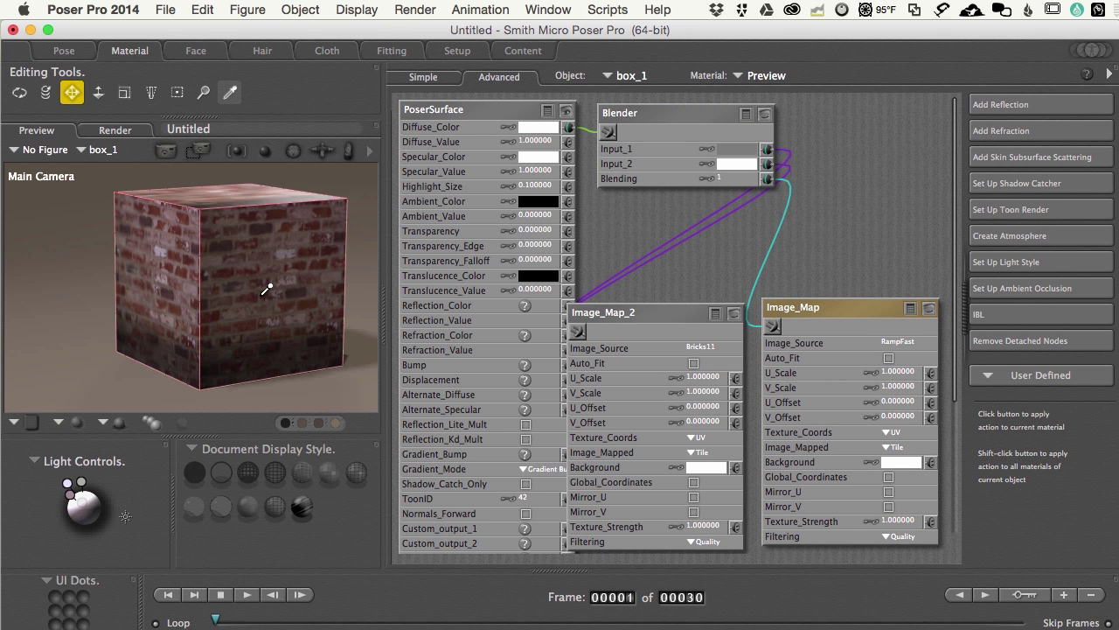
click(677, 314)
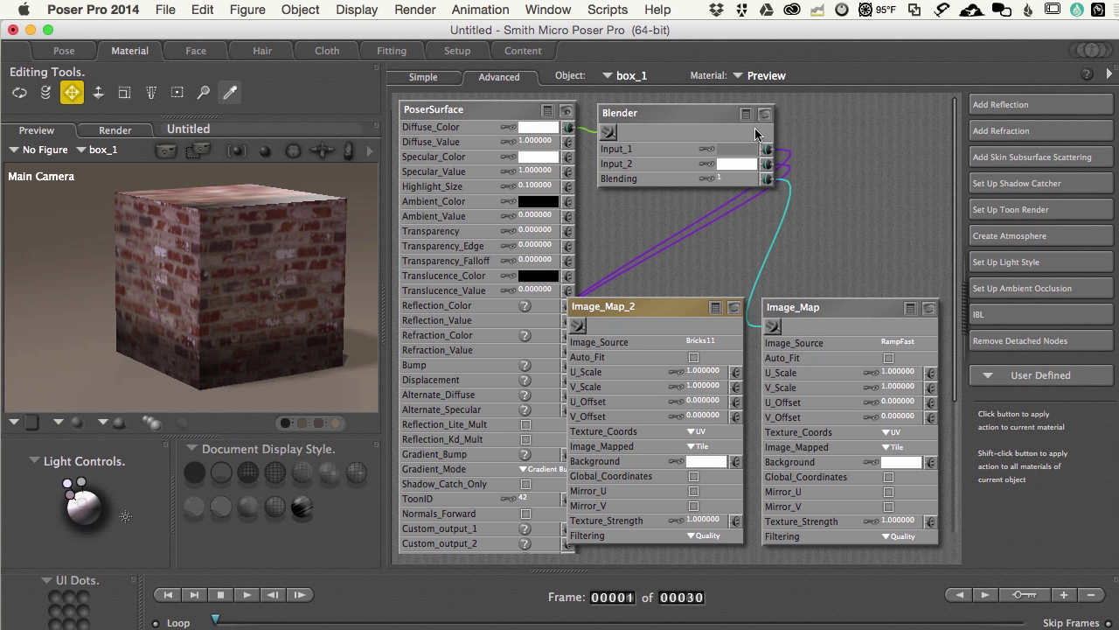
- Lighten the Blender's Input_1 color in two passes to a near-white gray
click(741, 150)
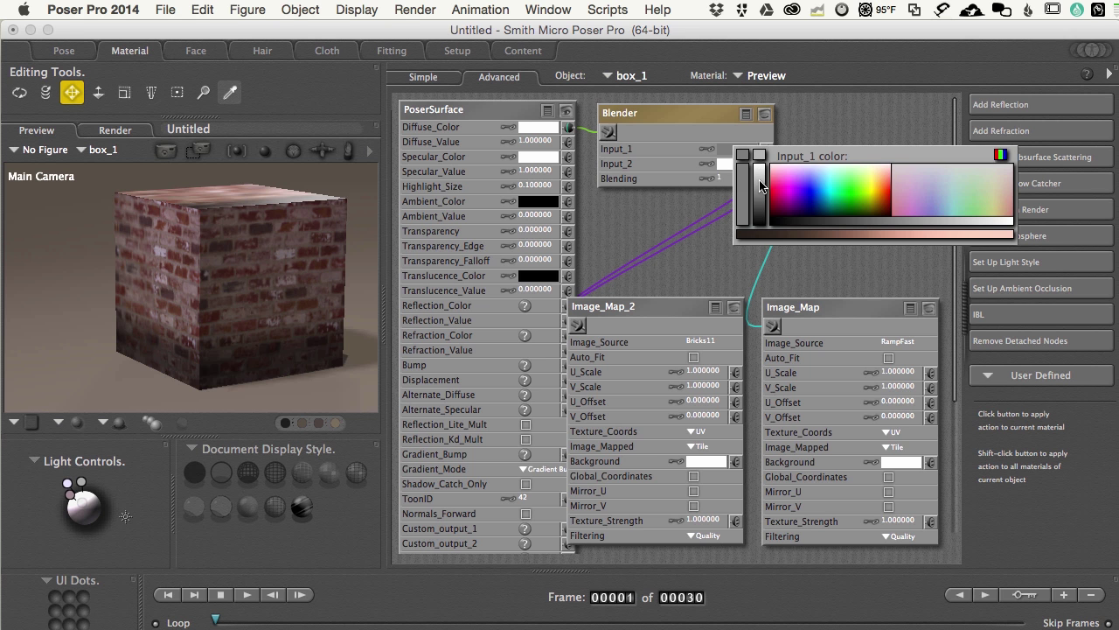
click(756, 162)
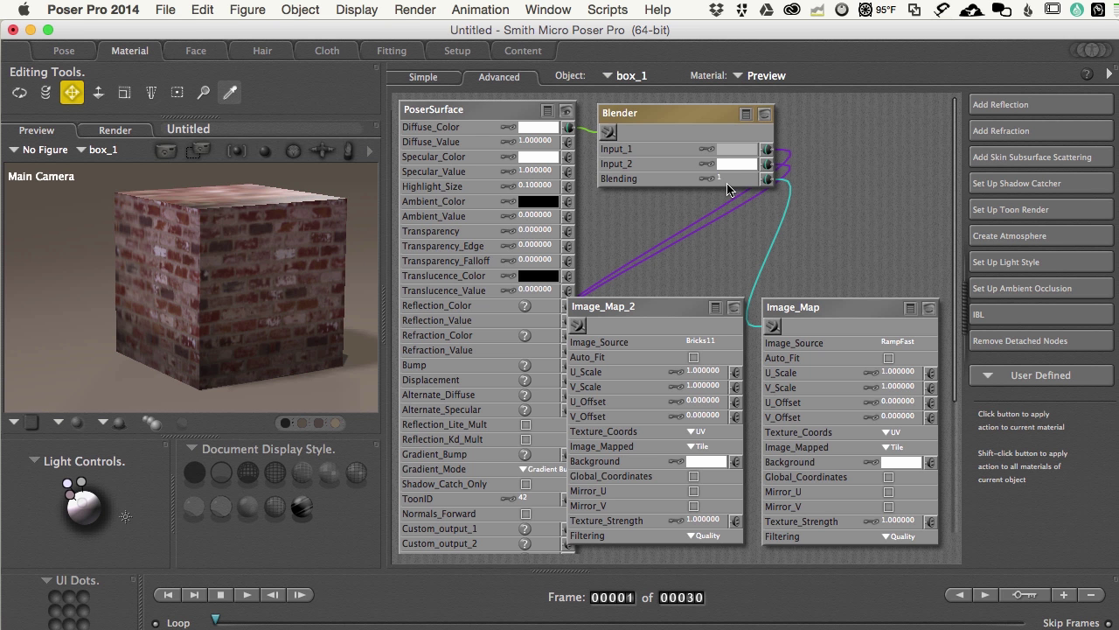
click(742, 153)
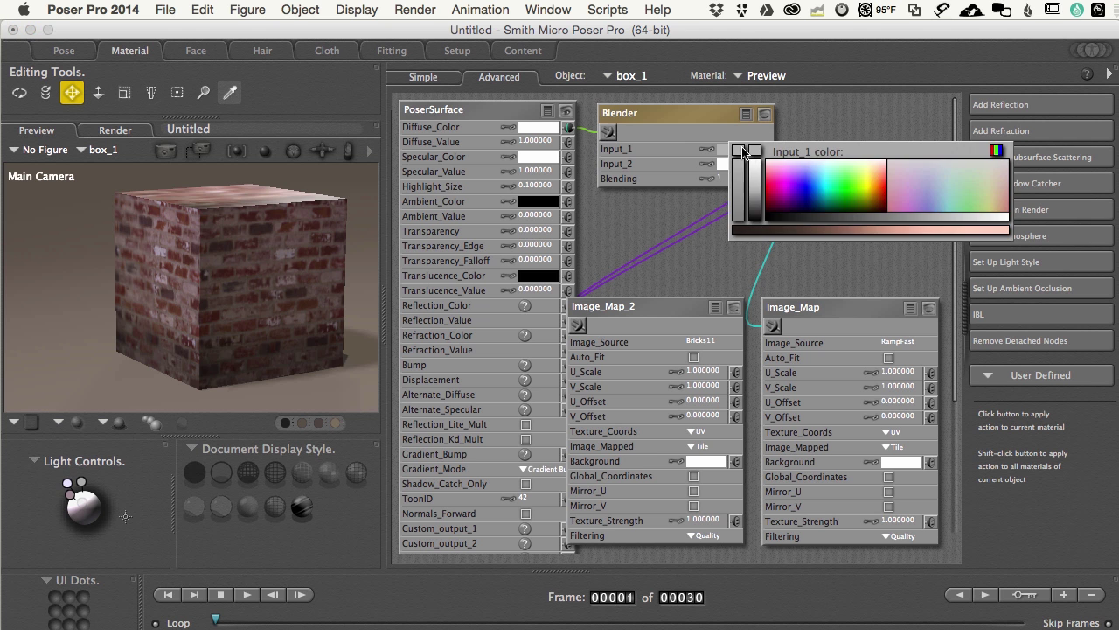
click(749, 155)
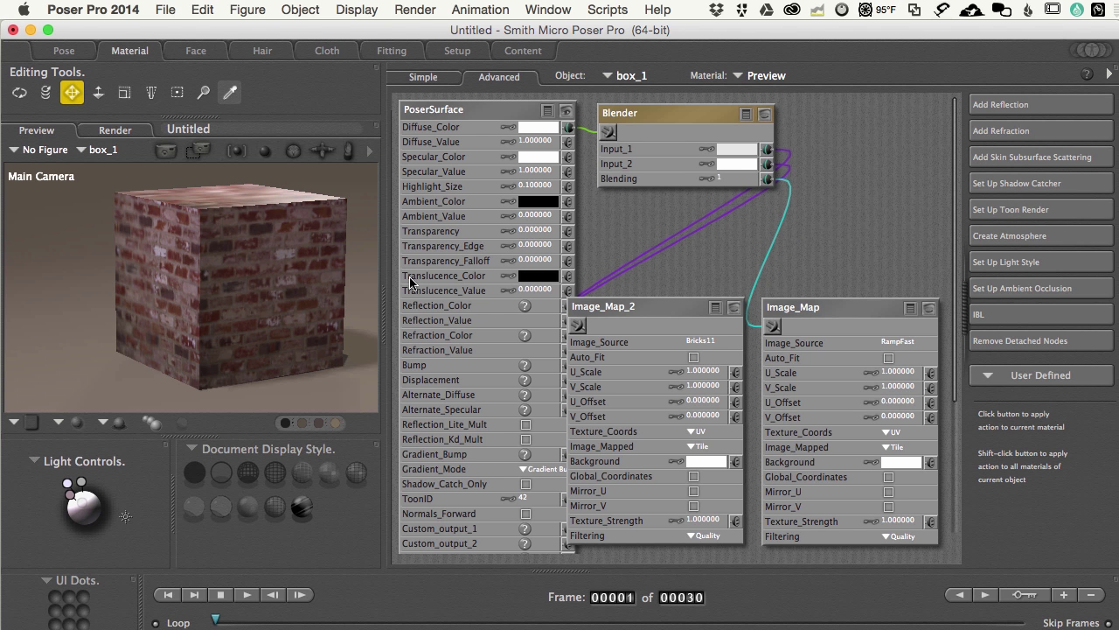
- Add a Math_Functions node and place it between the Blender and the image map nodes
drag(841, 312, 846, 309)
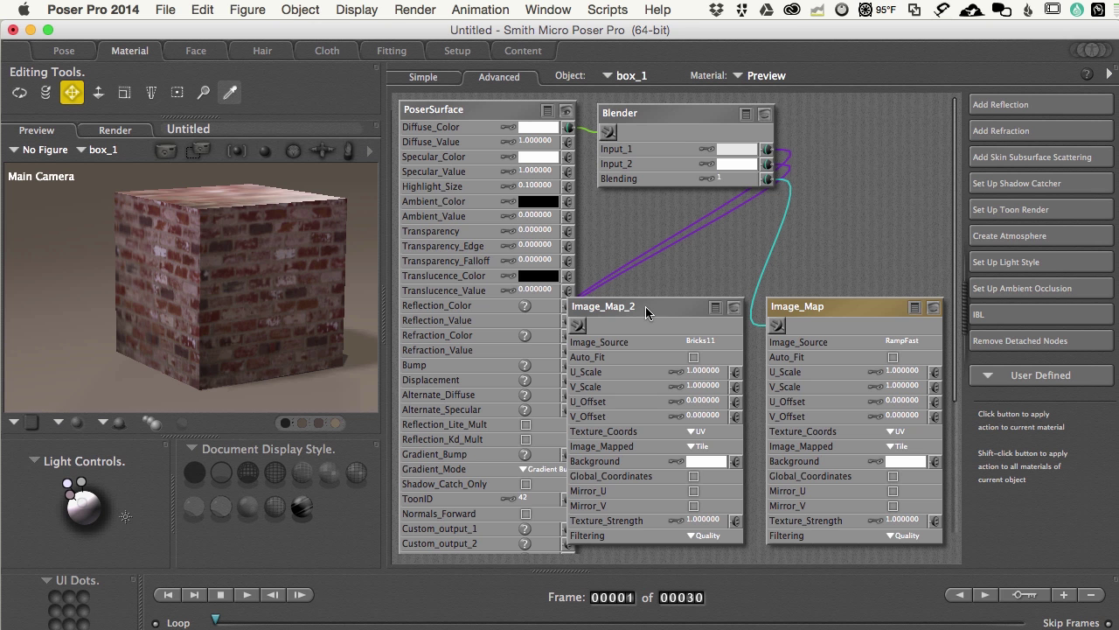
mouse_move(646, 306)
mouse_down()
mouse_move(708, 308)
mouse_move(650, 308)
mouse_up()
right_click(813, 140)
mouse_move(835, 140)
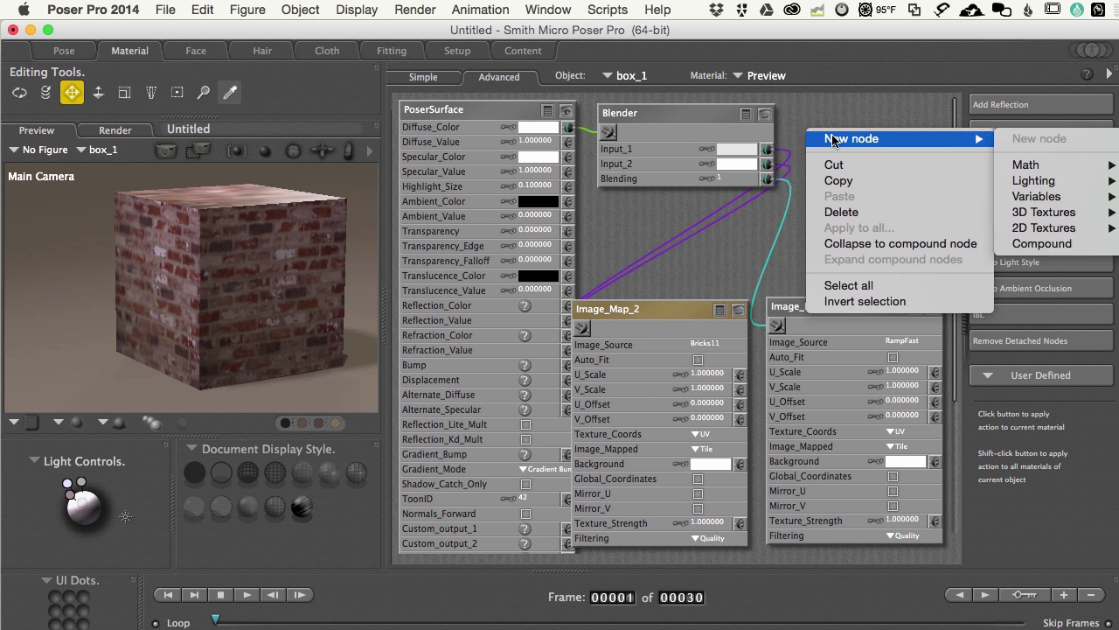
click(876, 116)
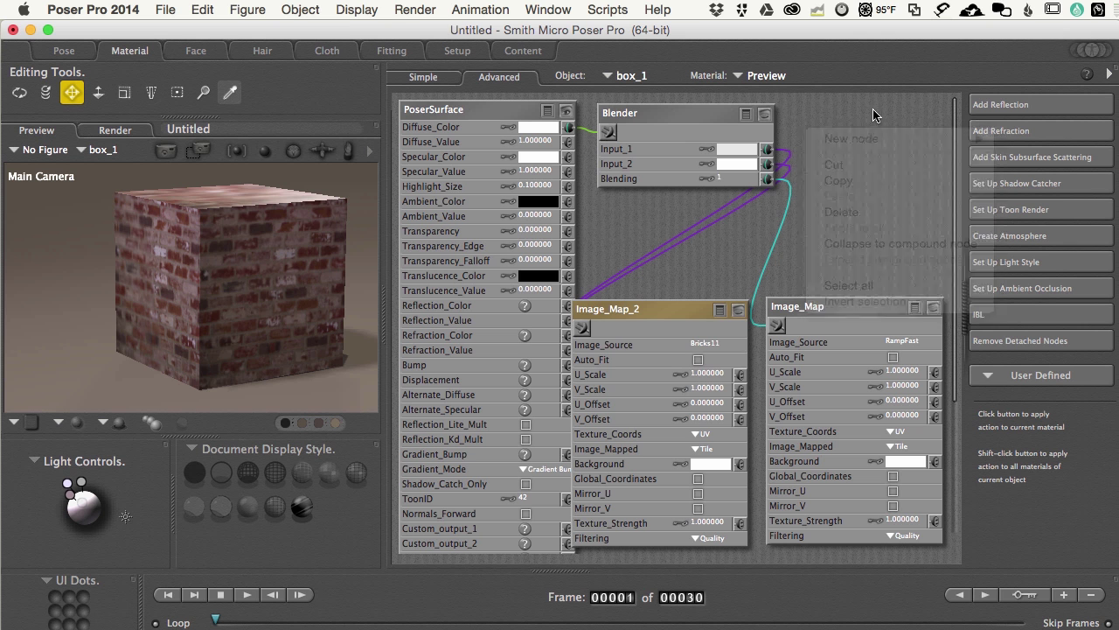
right_click(589, 208)
mouse_move(686, 215)
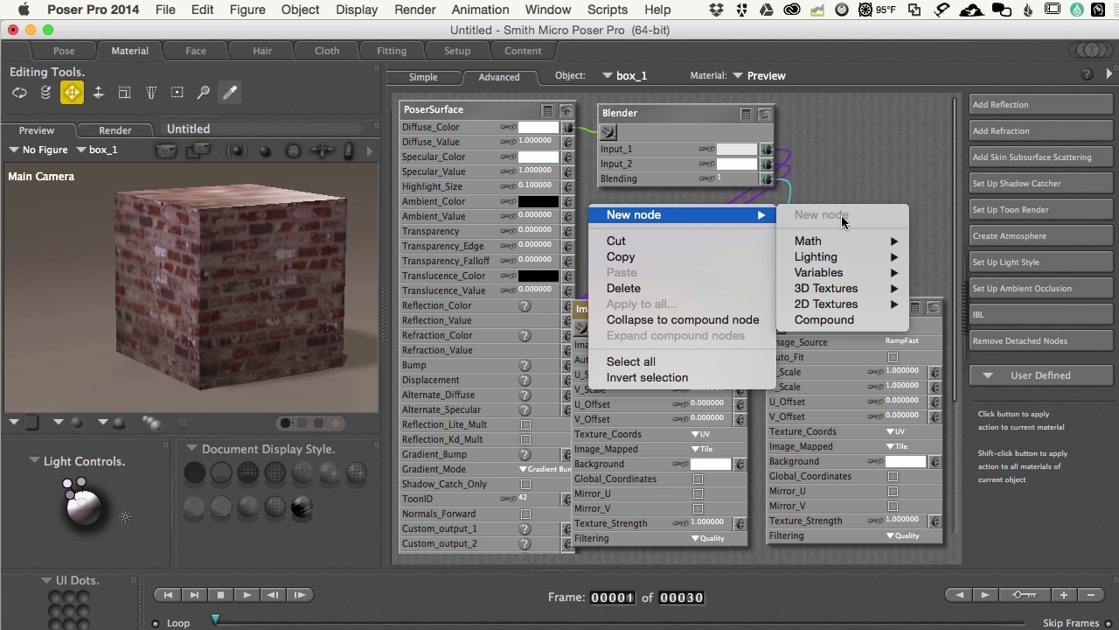
mouse_move(818, 251)
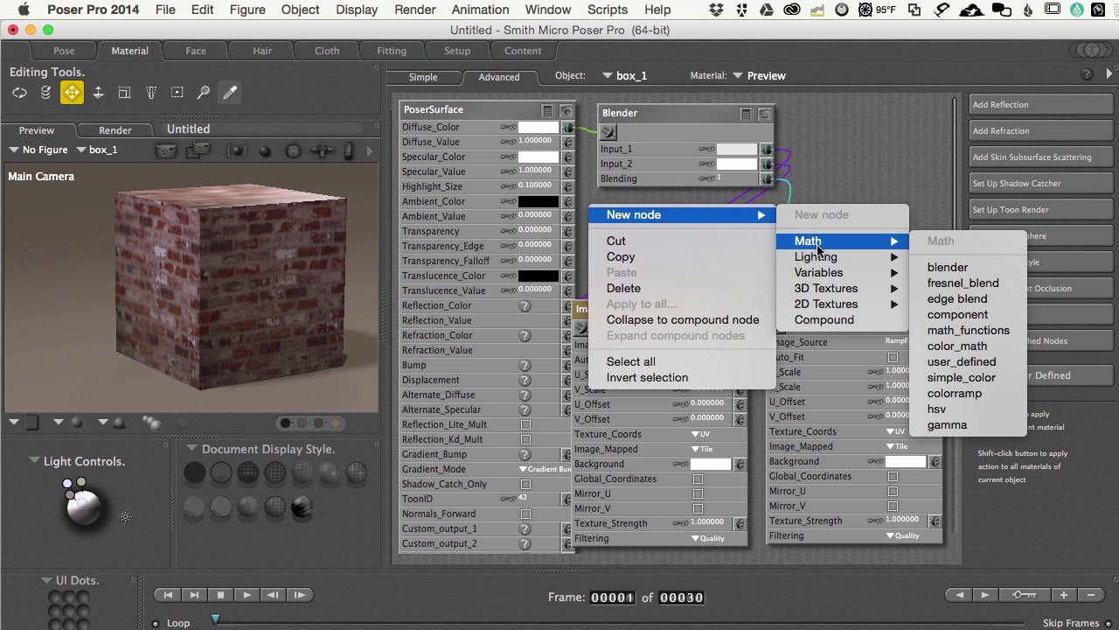
click(955, 332)
drag(691, 220, 692, 203)
drag(752, 320, 777, 324)
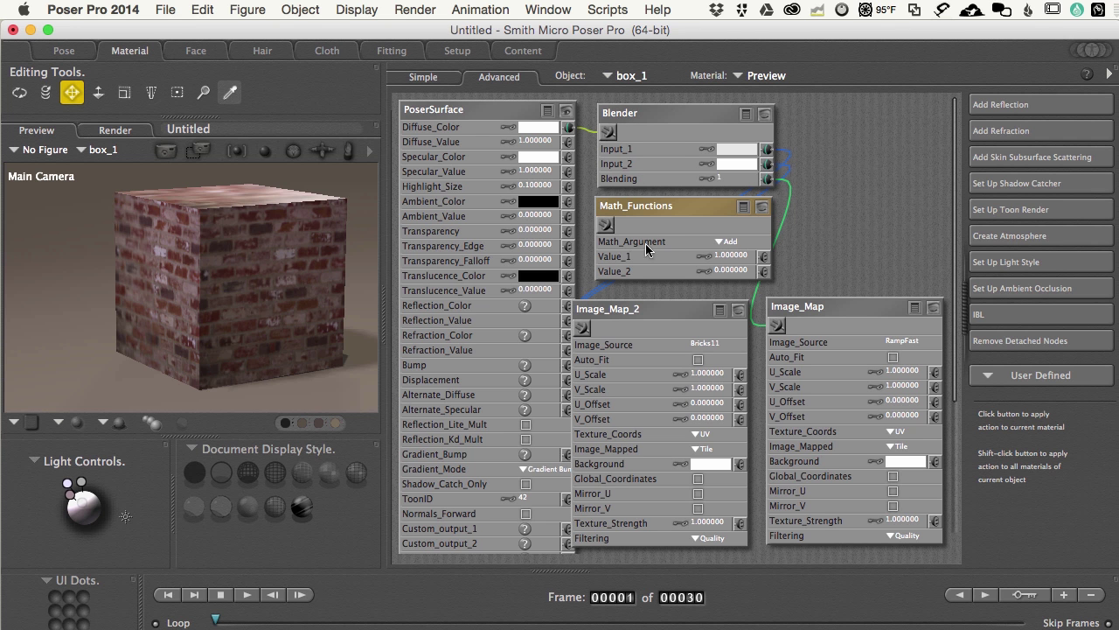
- Route the ramp image map into Value_1 of the Math_Functions node and connect that node's output to the Blender's Blending input
click(731, 242)
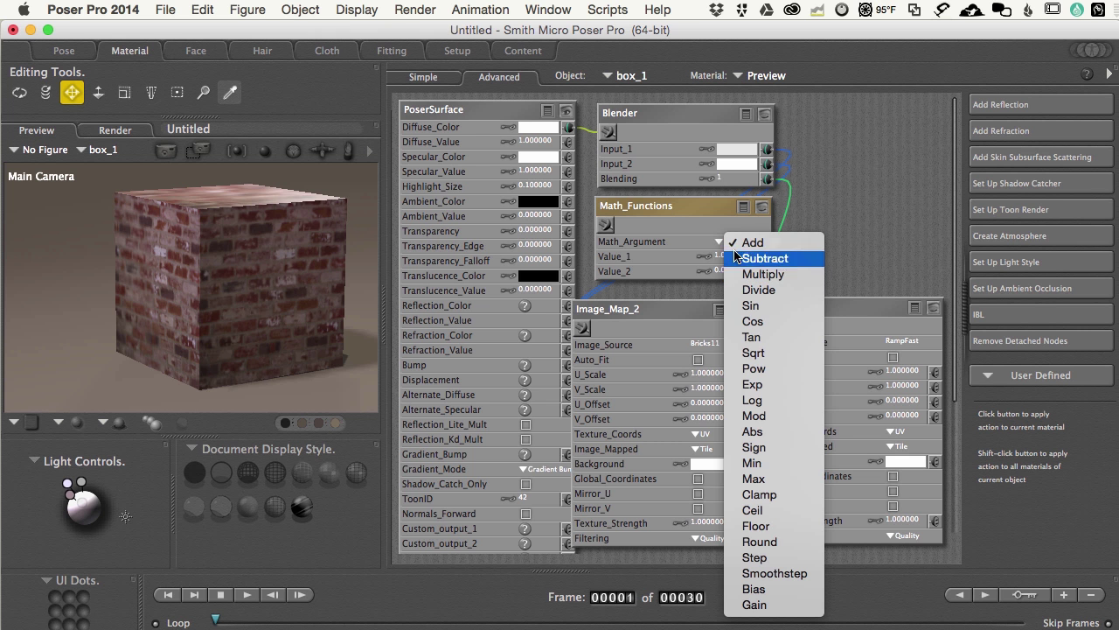
click(684, 212)
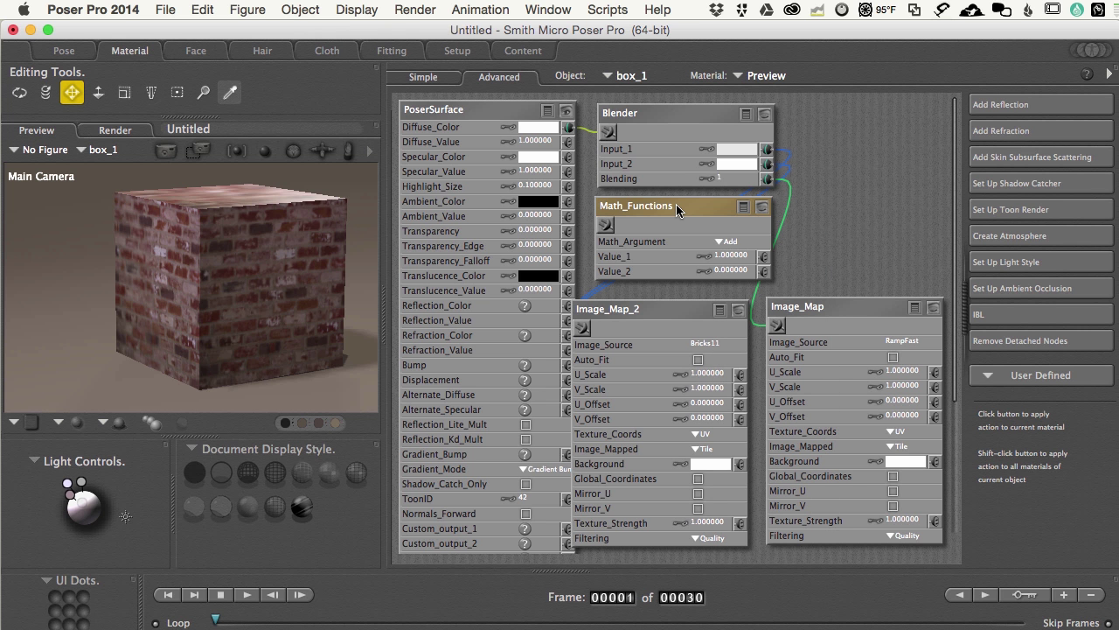
click(770, 181)
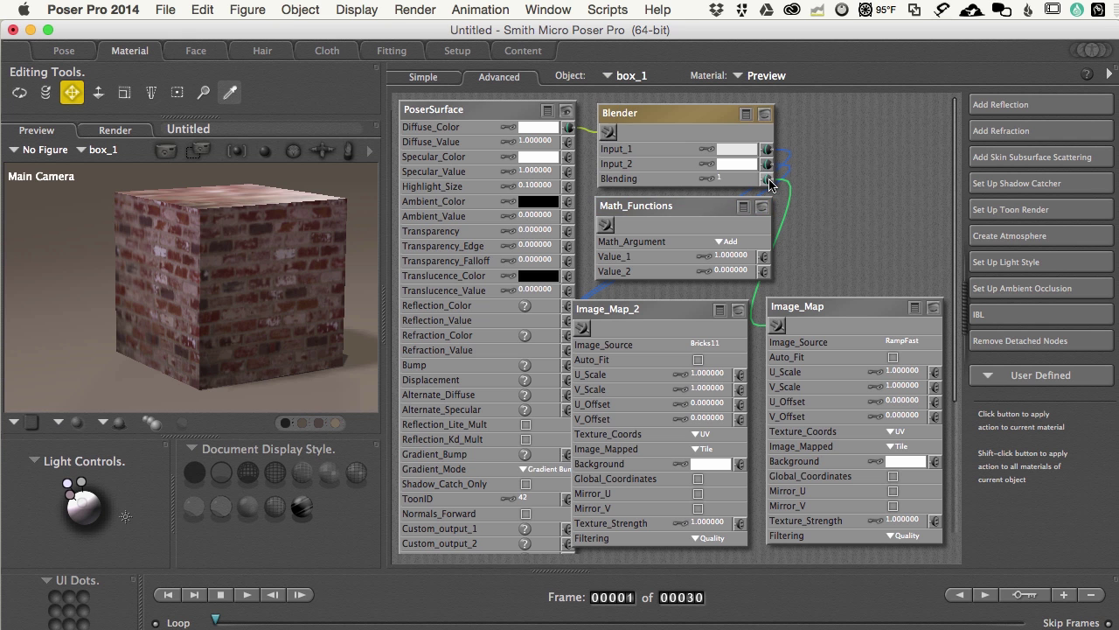
click(770, 181)
click(815, 182)
click(768, 308)
drag(761, 308, 765, 260)
drag(679, 206, 848, 202)
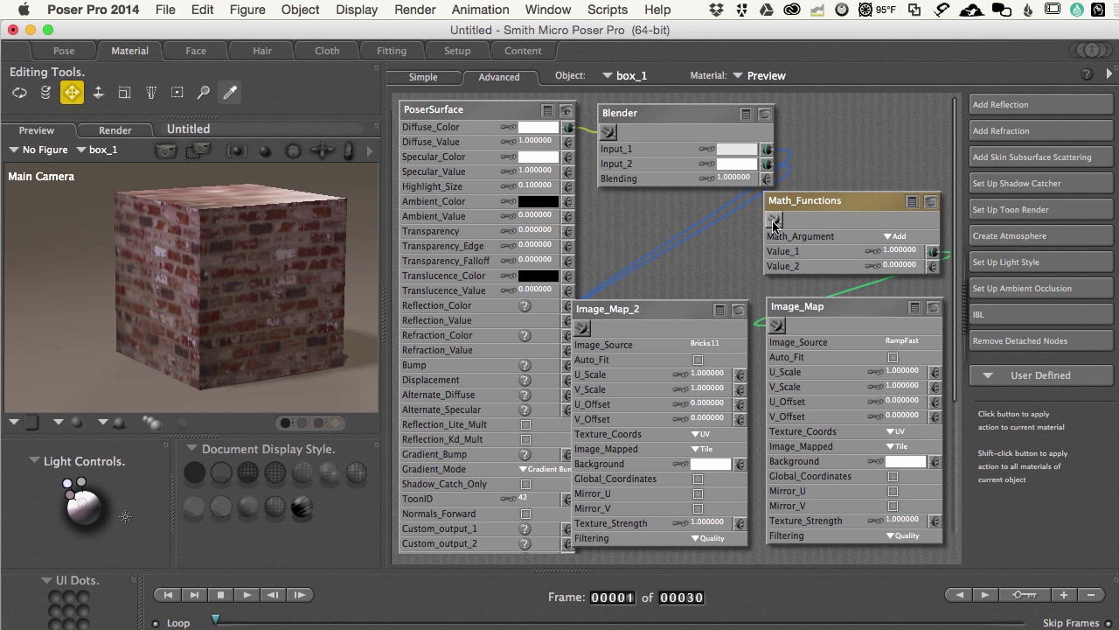
drag(767, 179, 768, 181)
drag(852, 202, 832, 206)
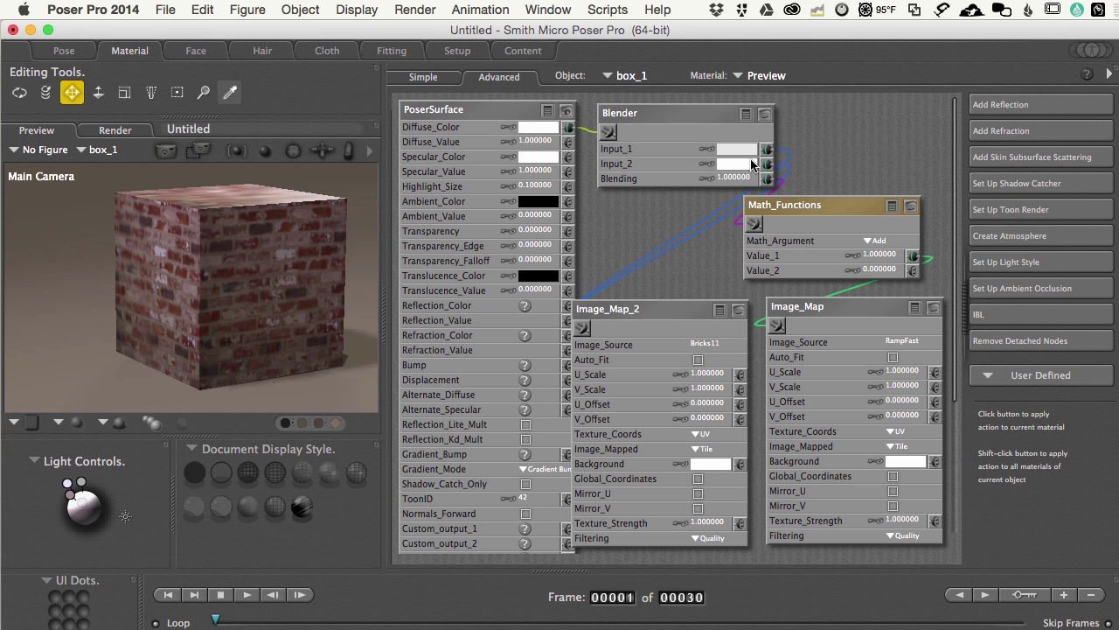
- Darken the Blender's Input_1 color to a medium gray
click(737, 150)
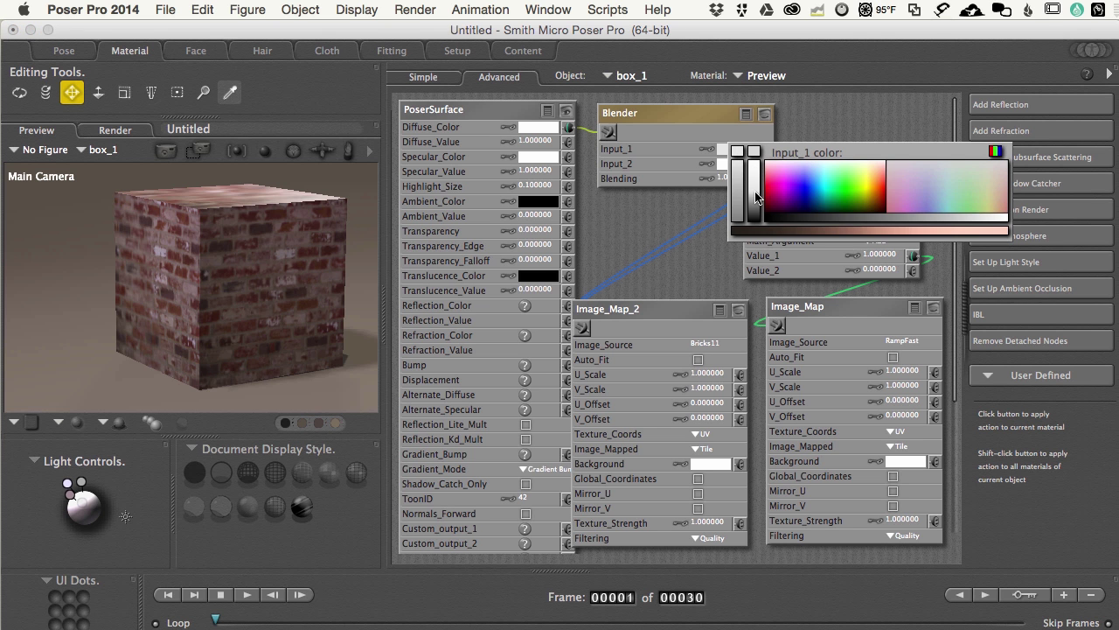
click(756, 213)
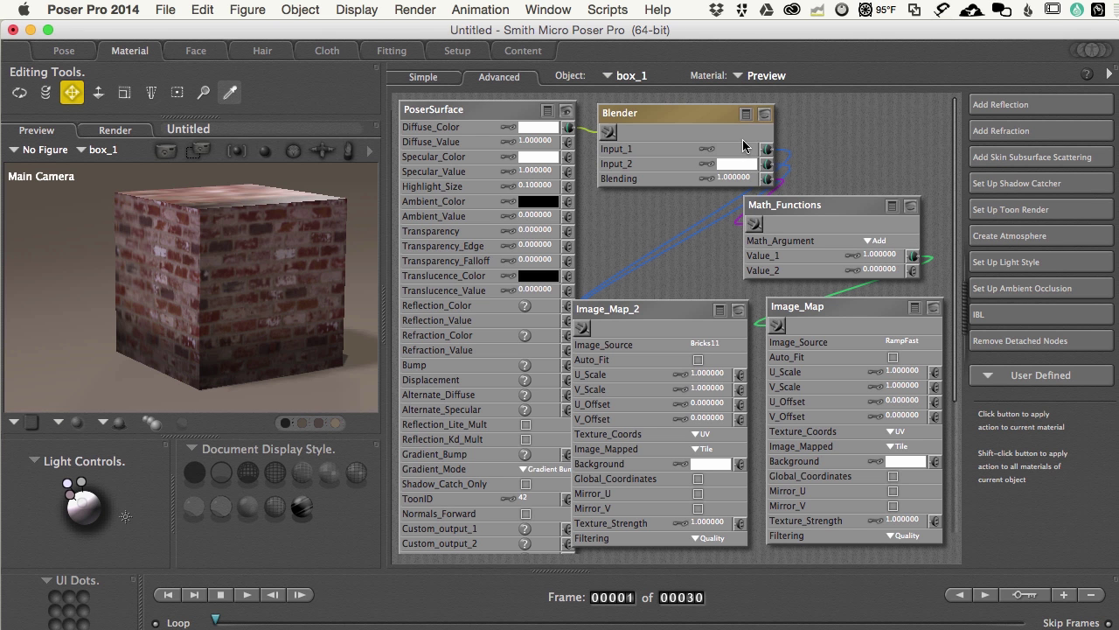
- Try the Subtract, Multiply, Divide and Sin arguments in turn on the Math_Functions node
drag(845, 200, 851, 148)
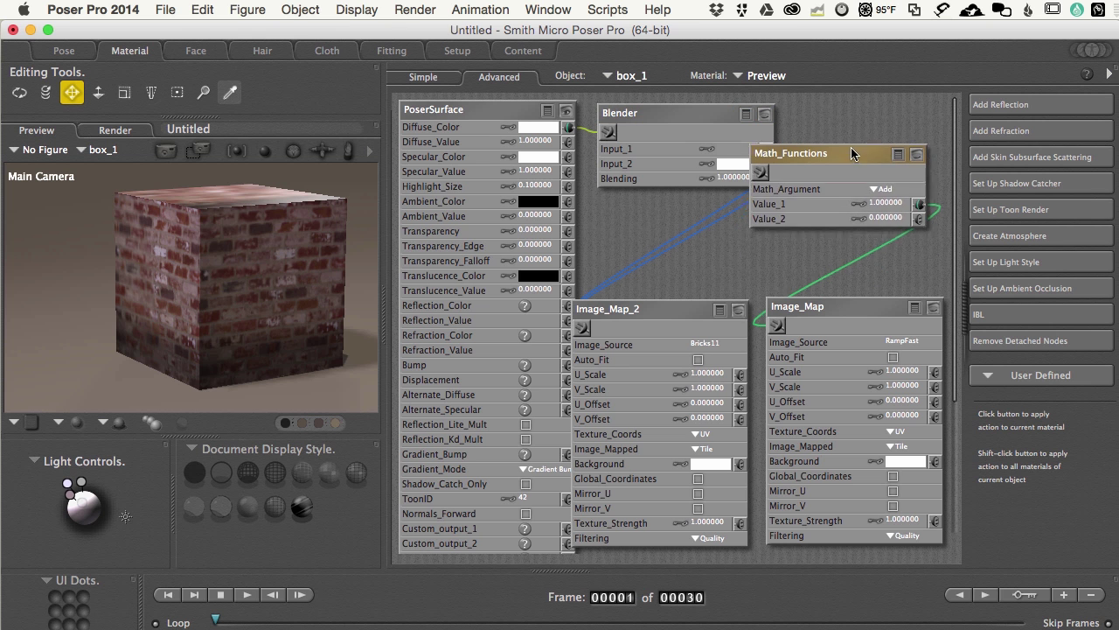
click(881, 189)
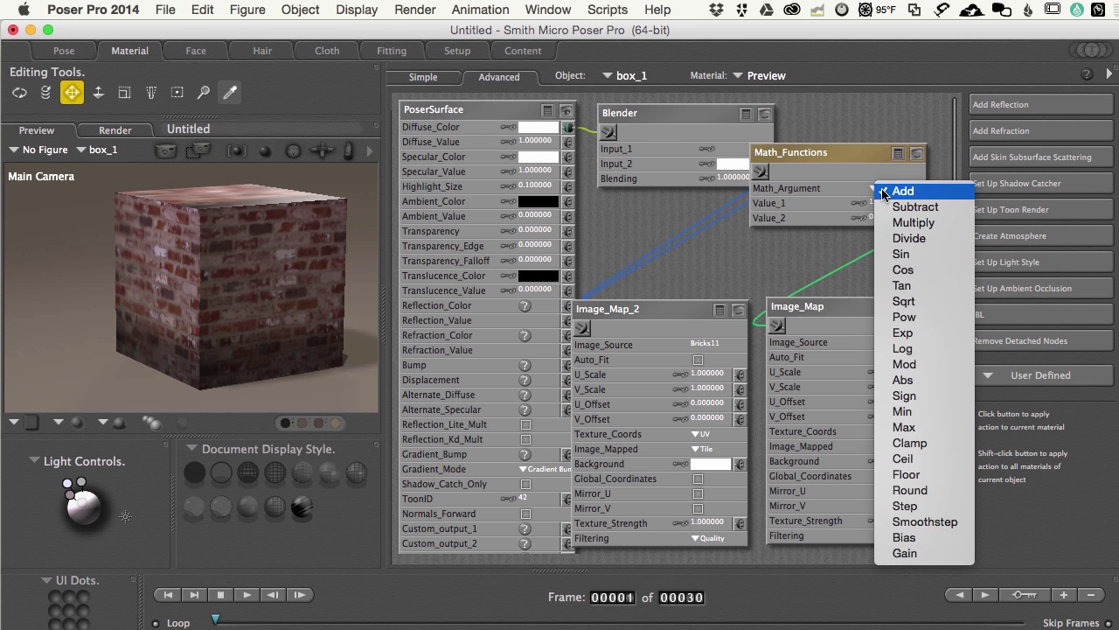
click(901, 211)
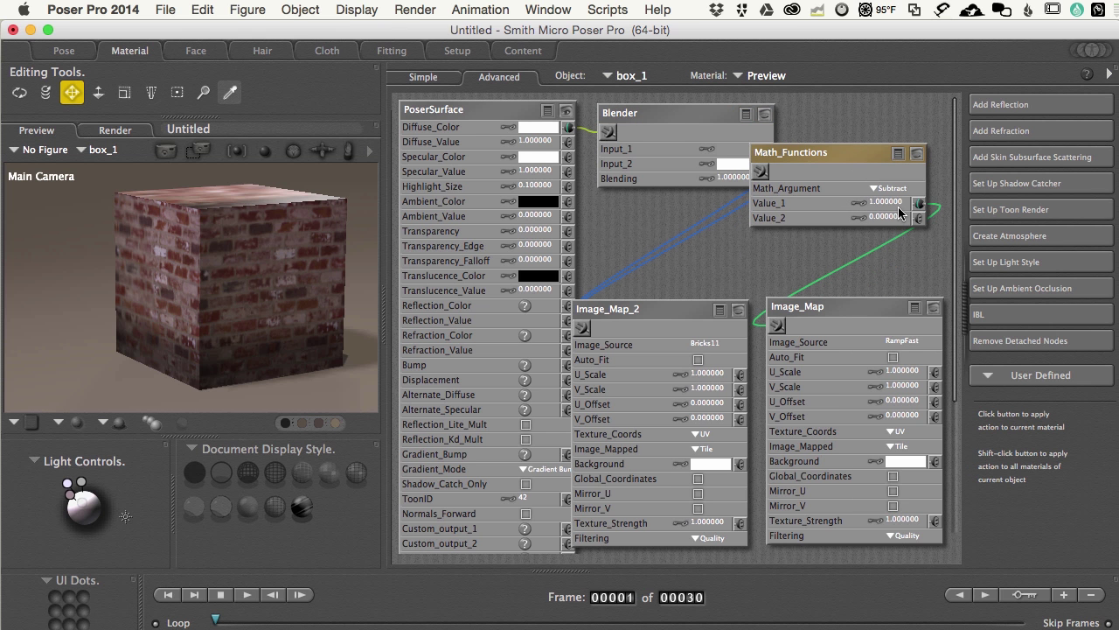
click(885, 189)
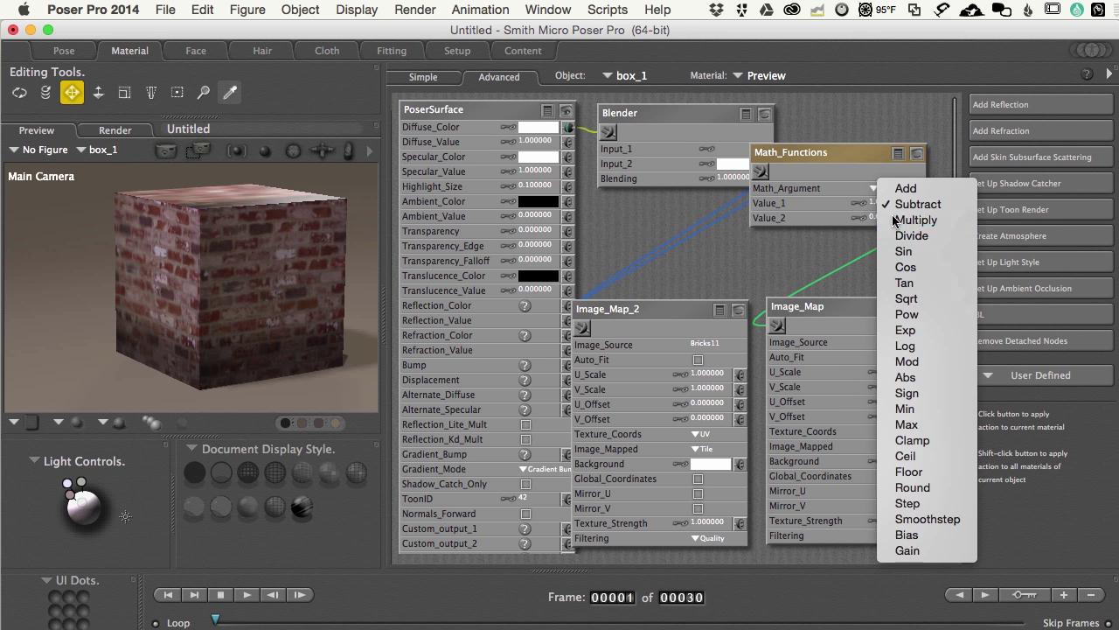
click(913, 219)
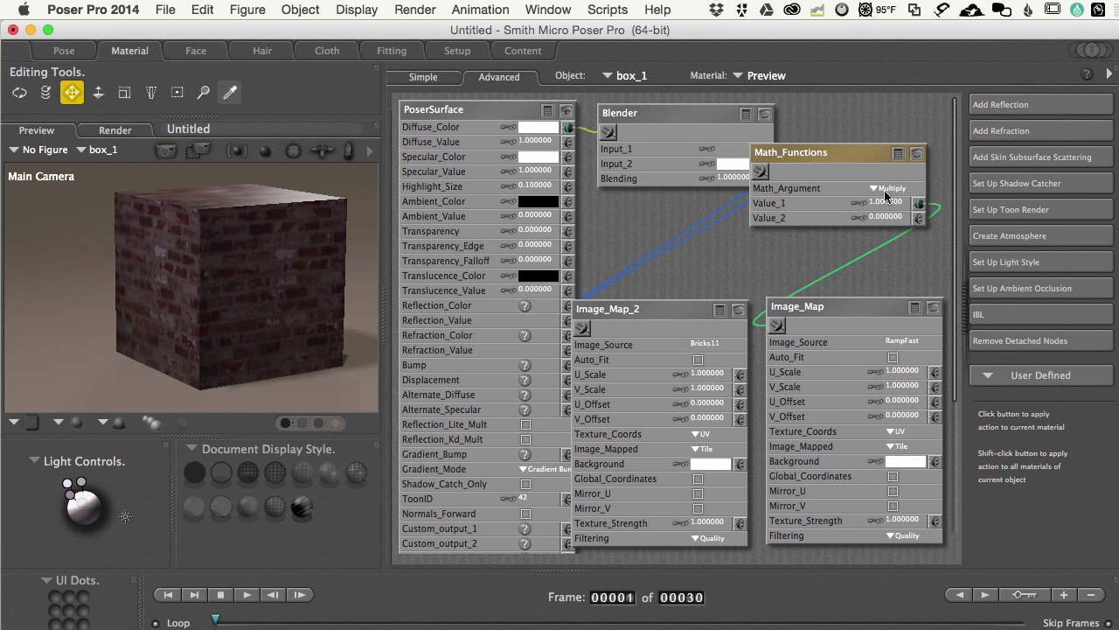
click(883, 188)
click(892, 234)
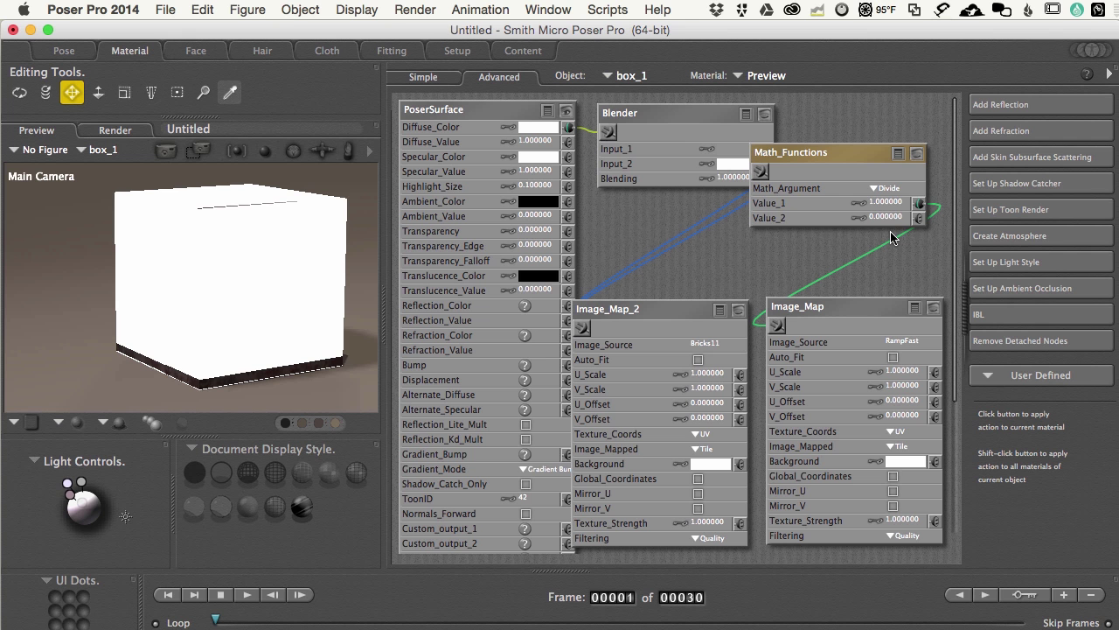
click(883, 188)
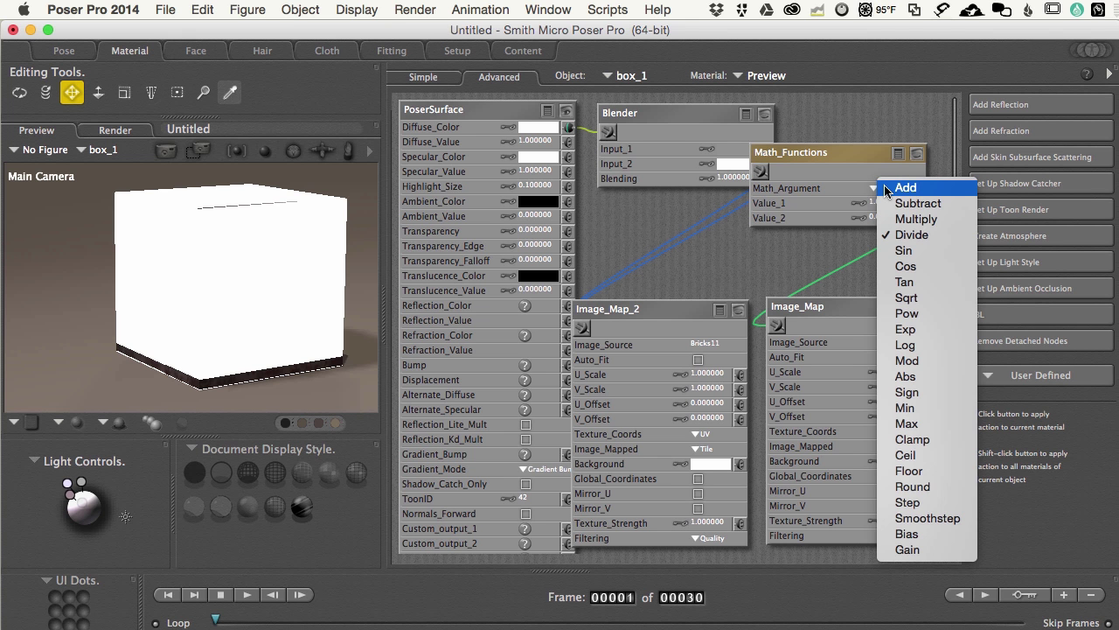
click(904, 252)
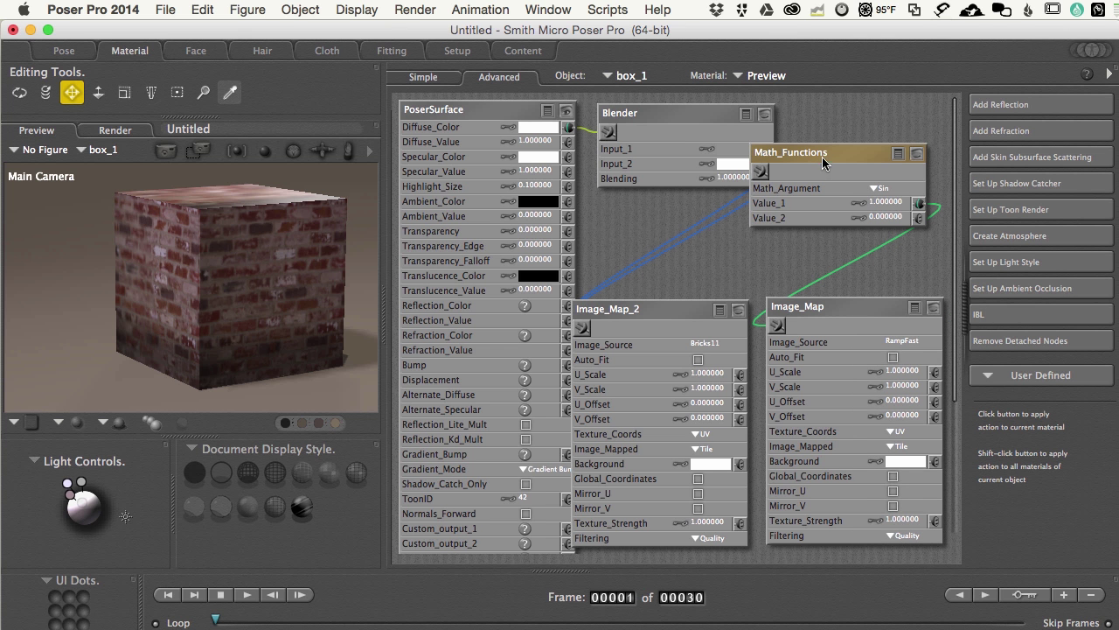
- Delete the Math_Functions node and reconnect the ramp image map directly to the Blender's Blending input
drag(830, 154, 853, 203)
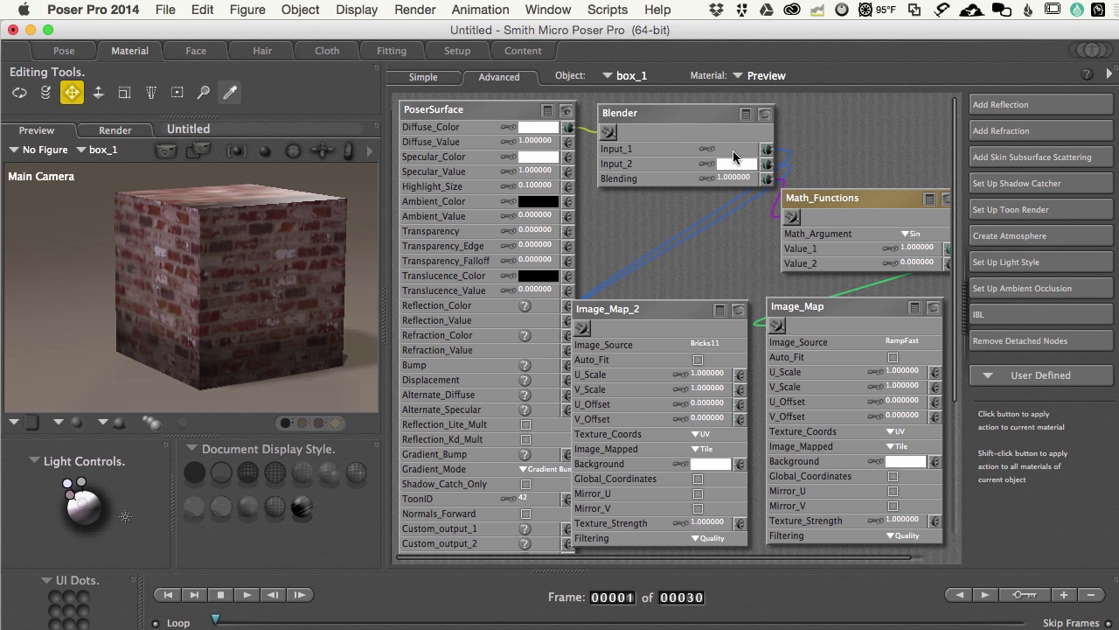
right_click(809, 199)
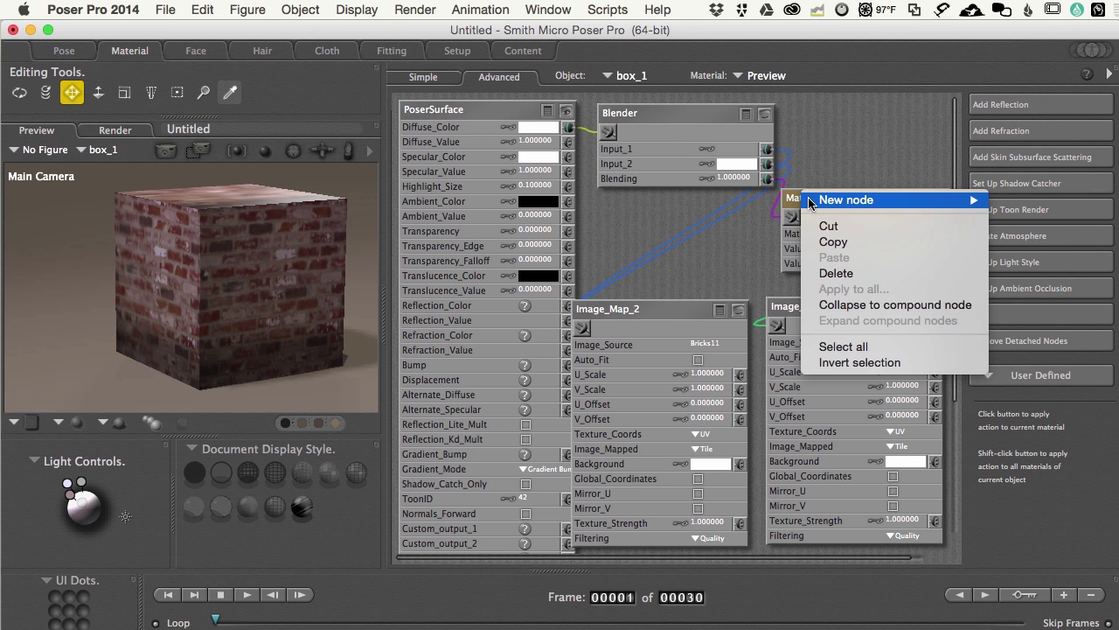
click(837, 275)
drag(777, 325, 768, 179)
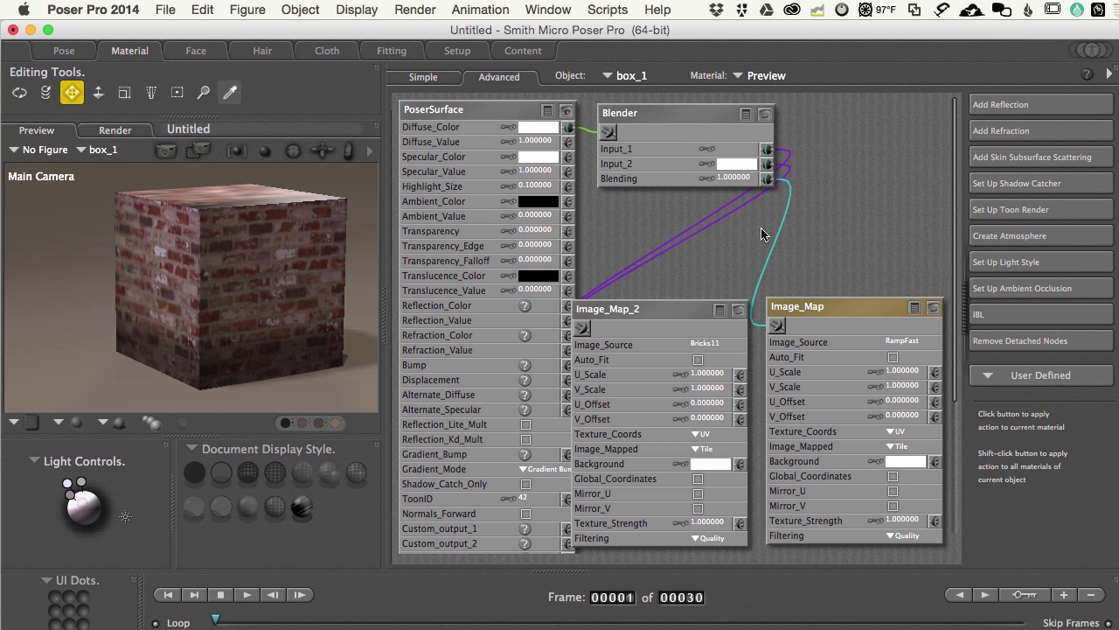
- Collapse the ramp map and shift the other nodes away from PoserSurface, and connect the Blender's output to Specular_Color as well
click(915, 308)
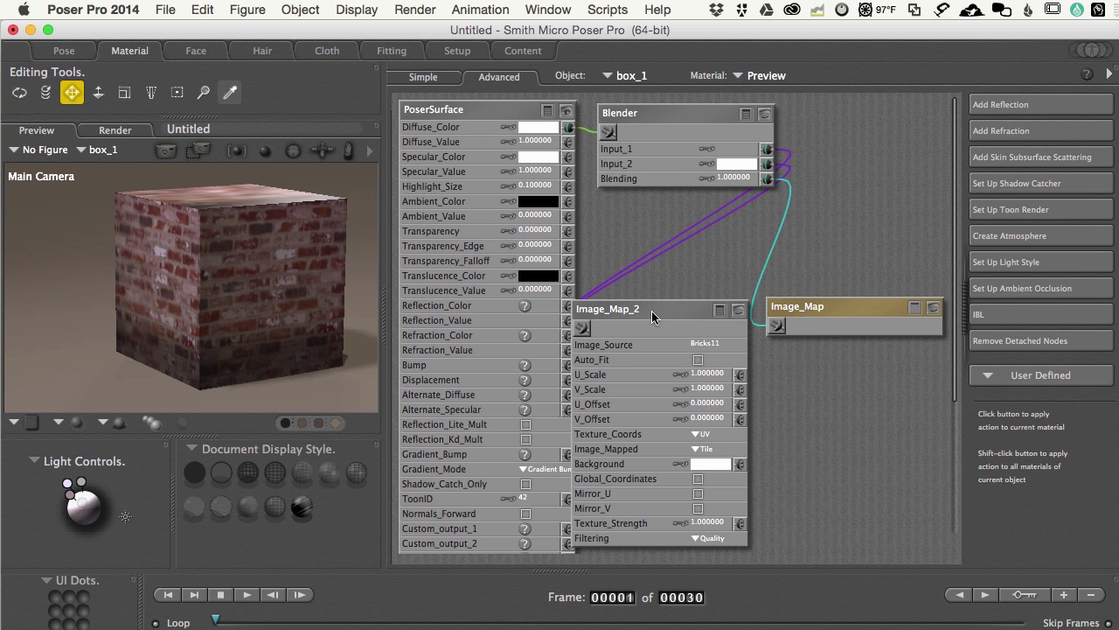
drag(684, 310, 841, 259)
drag(677, 111, 787, 112)
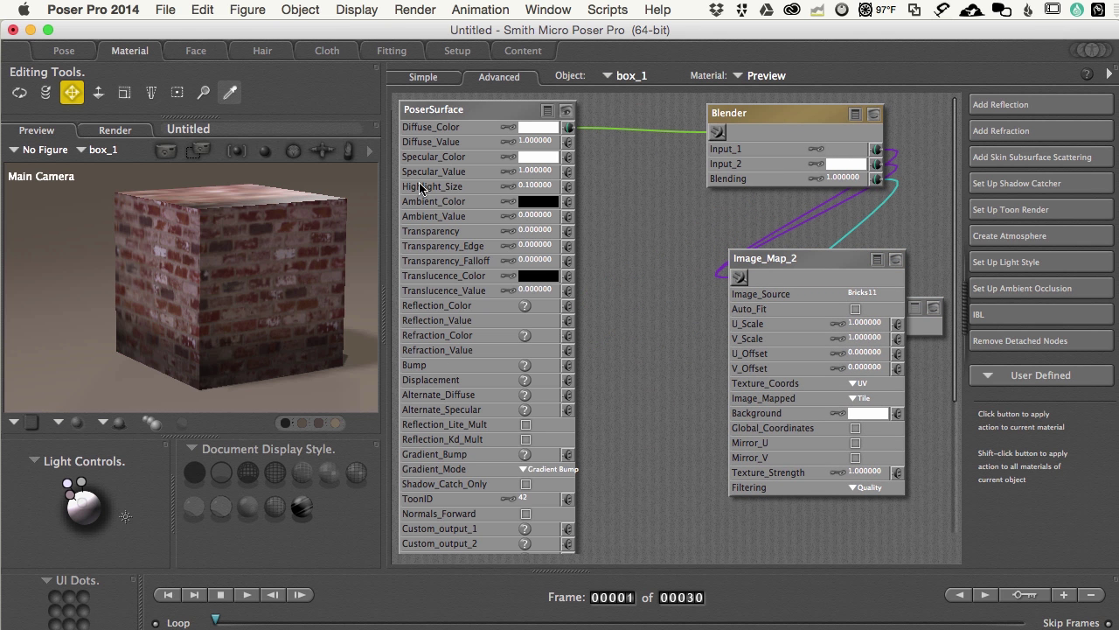
drag(703, 144, 570, 161)
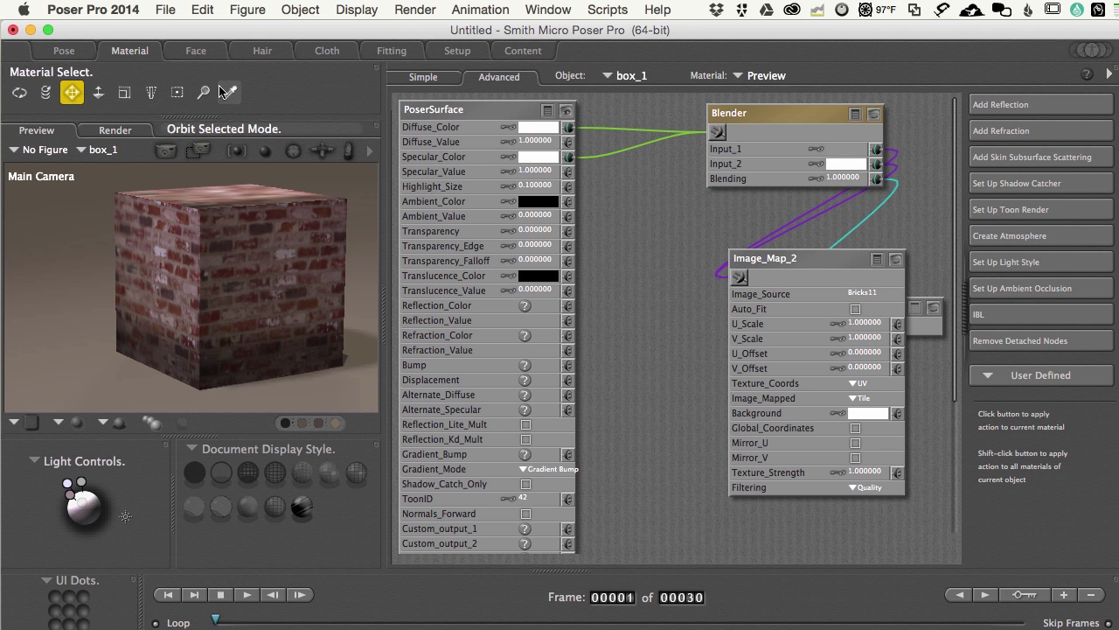
- Close the brick box scene from the Pose room without saving and create a new document
click(65, 51)
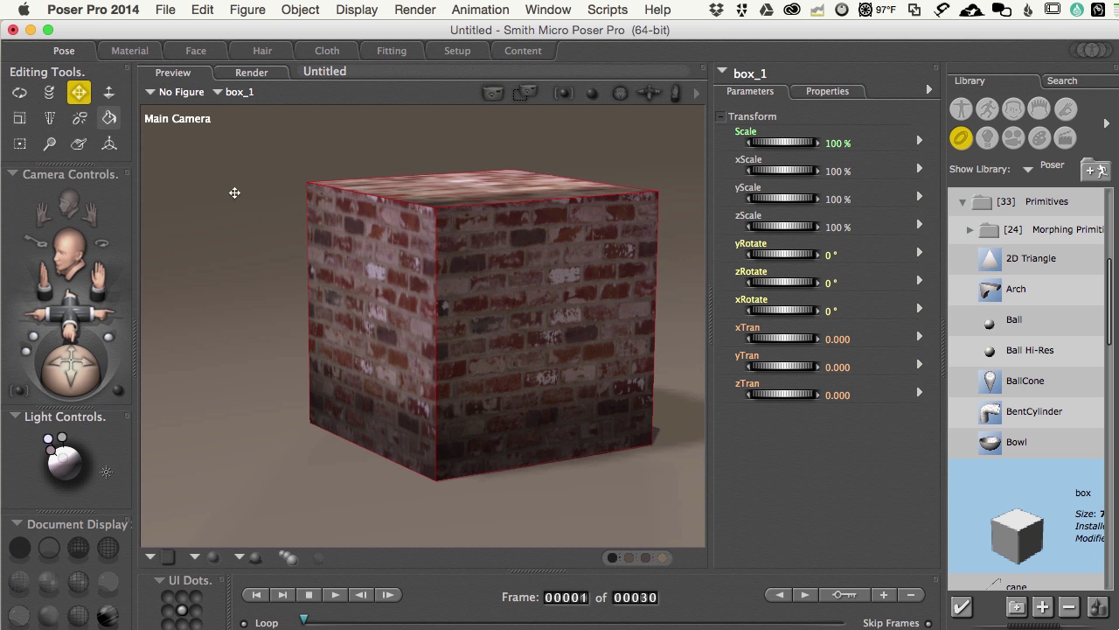
key(super+w)
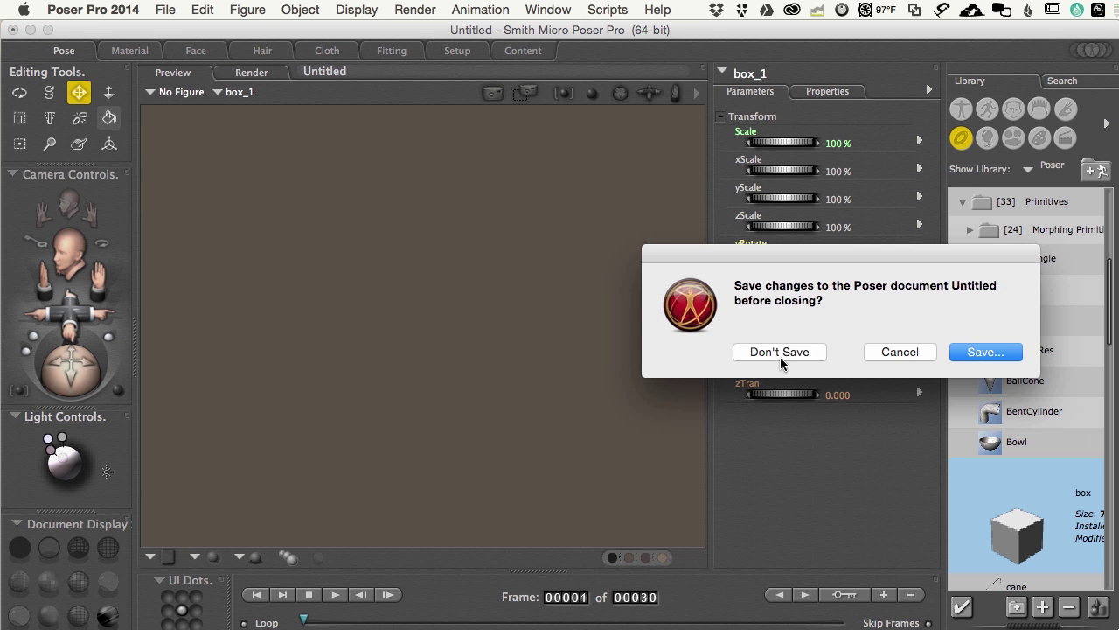
click(780, 357)
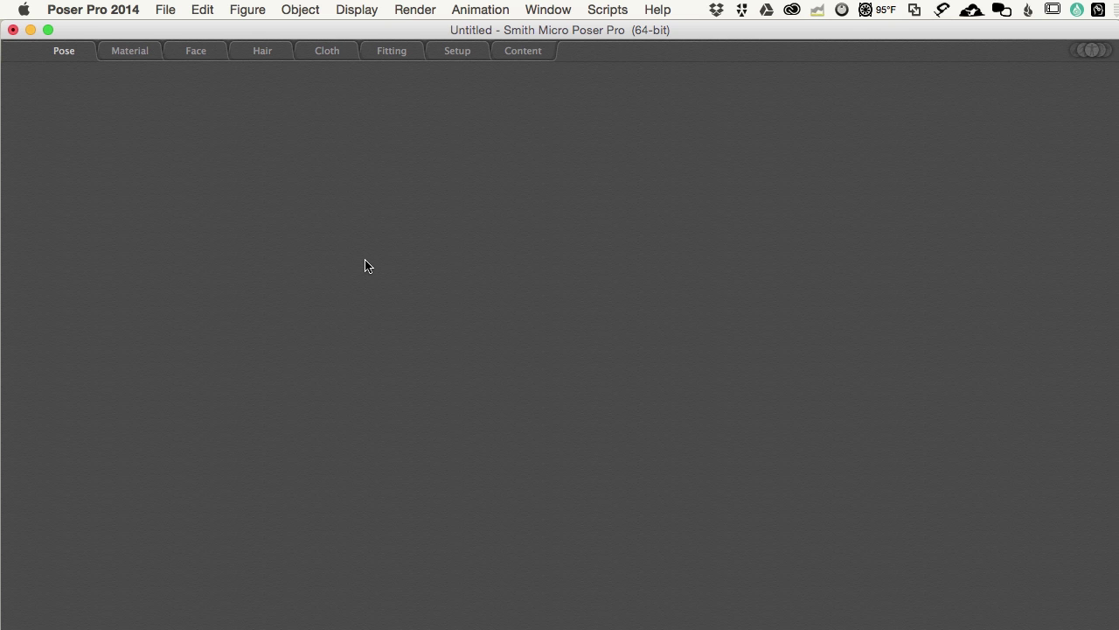
key(super+n)
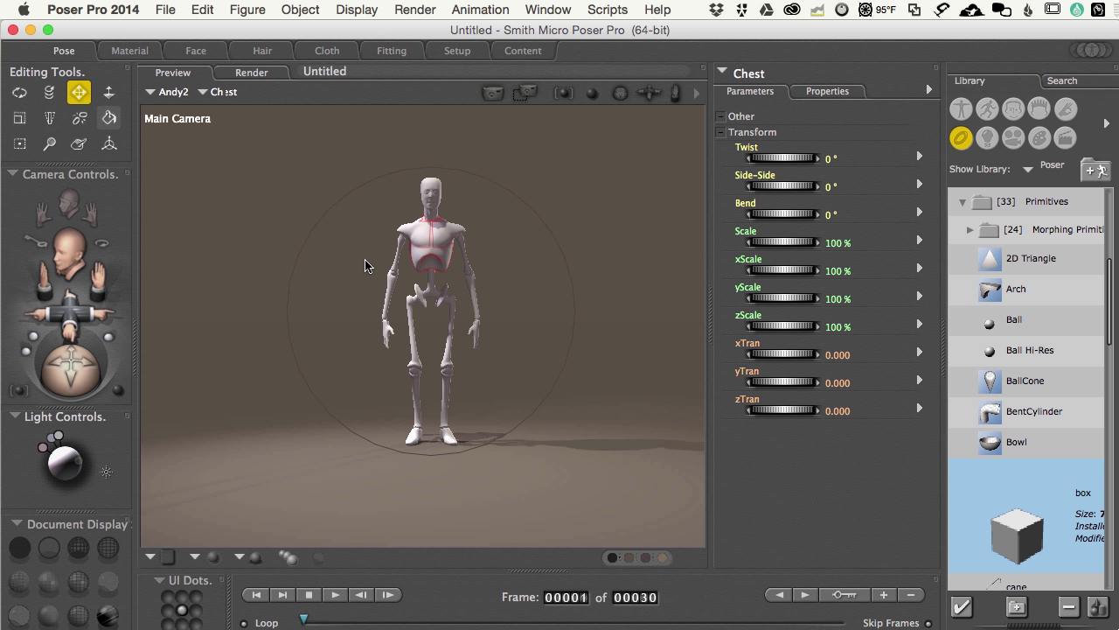
- Delete the default Andy2 figure from the new scene
click(430, 297)
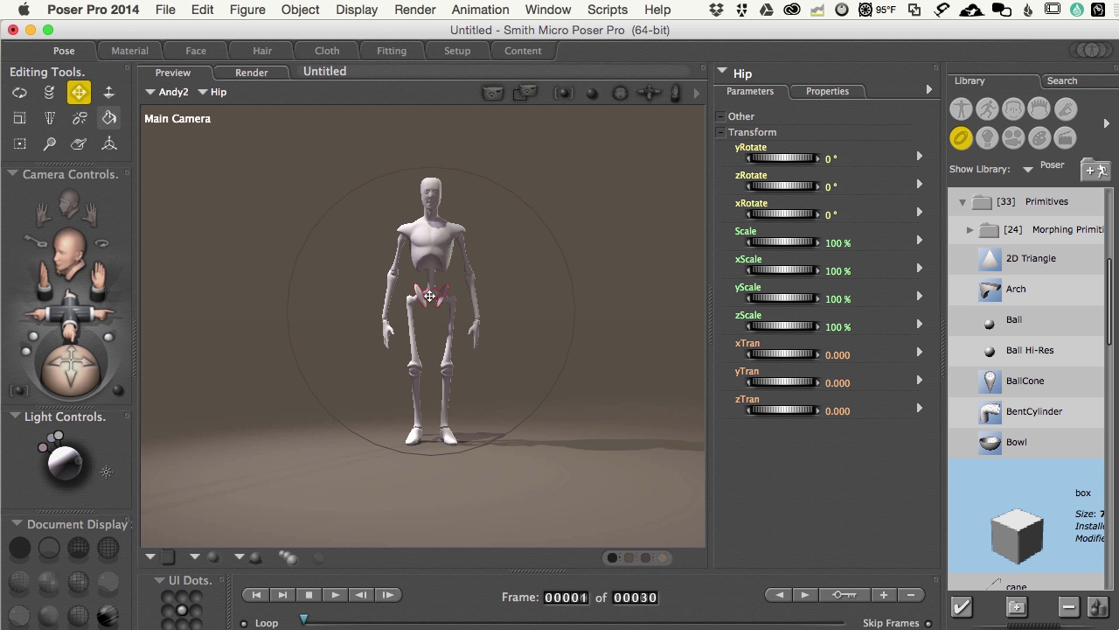
key(BackSpace)
click(668, 403)
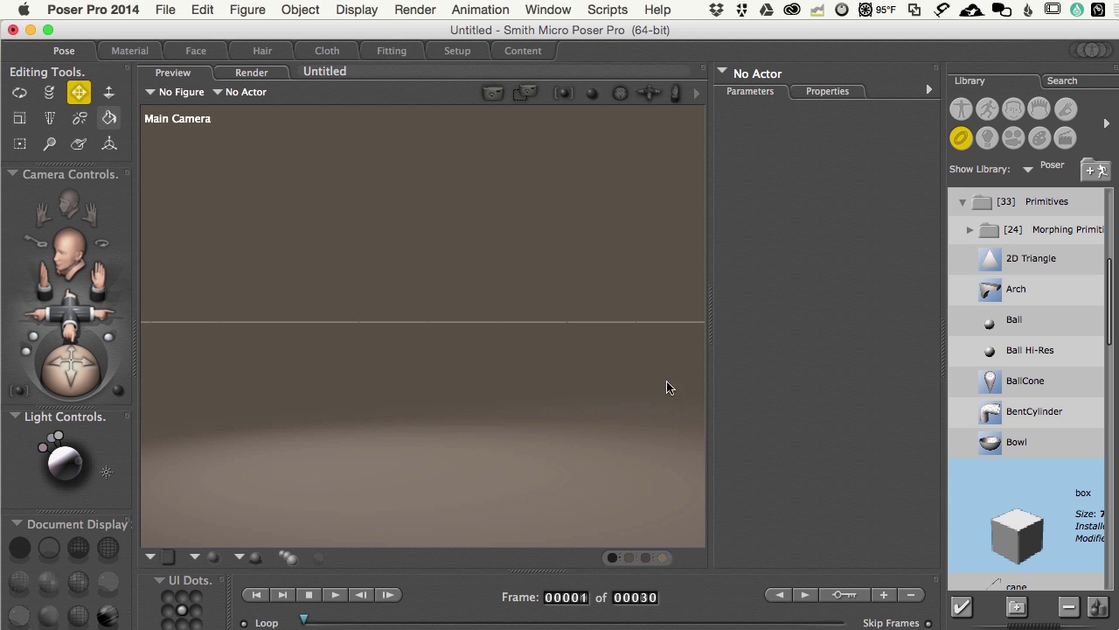
- Add the Ball Hi-Res primitive to the scene and frame it large in the Main Camera
click(992, 350)
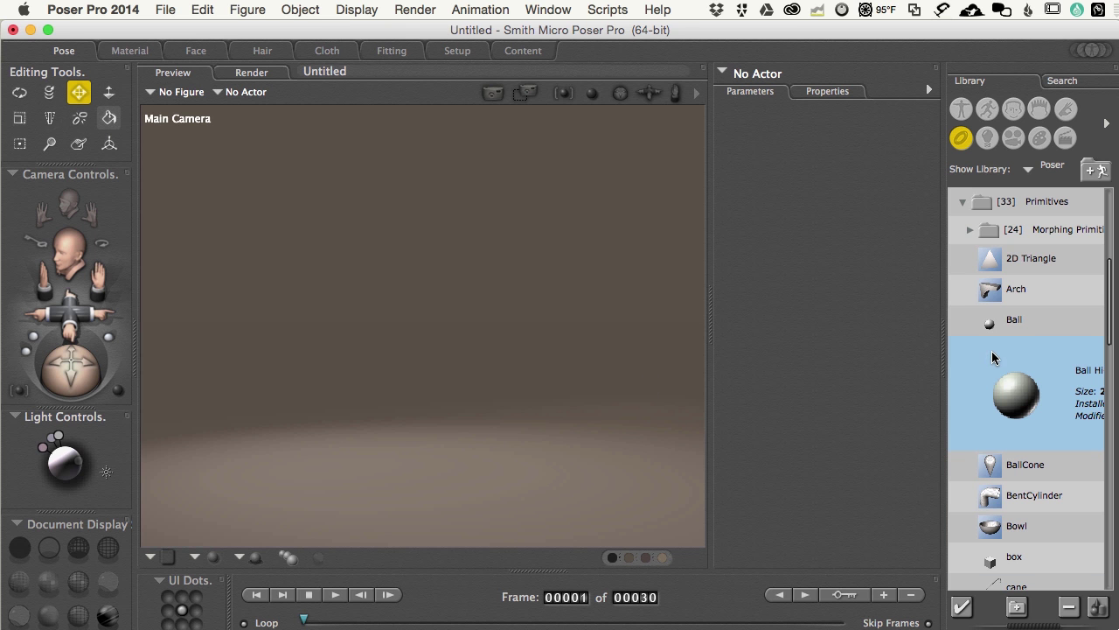
double_click(969, 385)
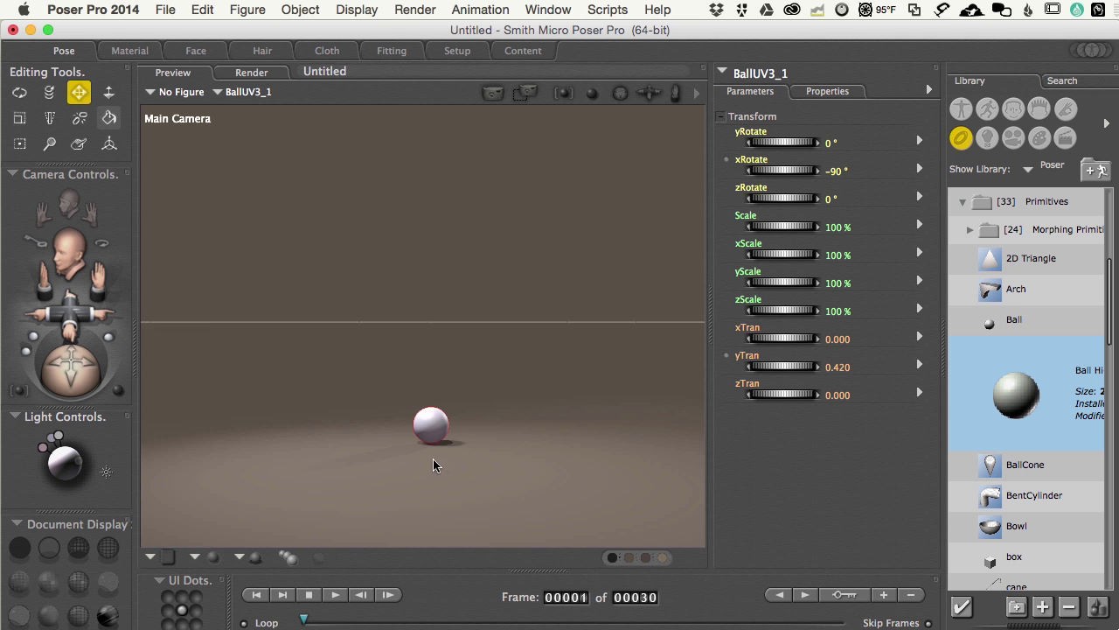
scroll(435, 435, up, 3)
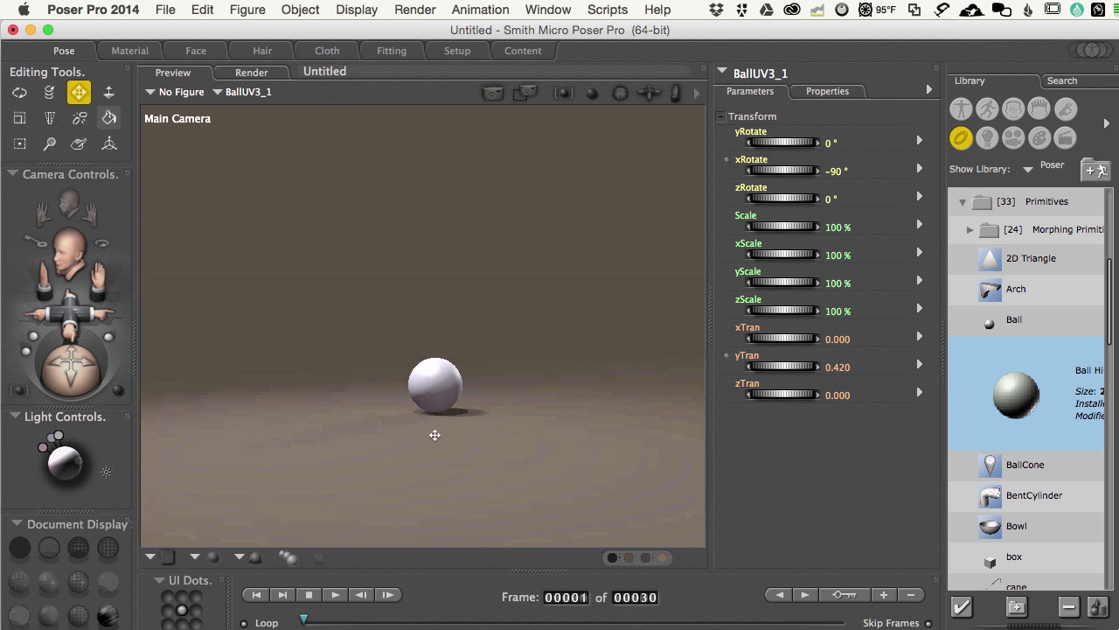
scroll(434, 413, up, 5)
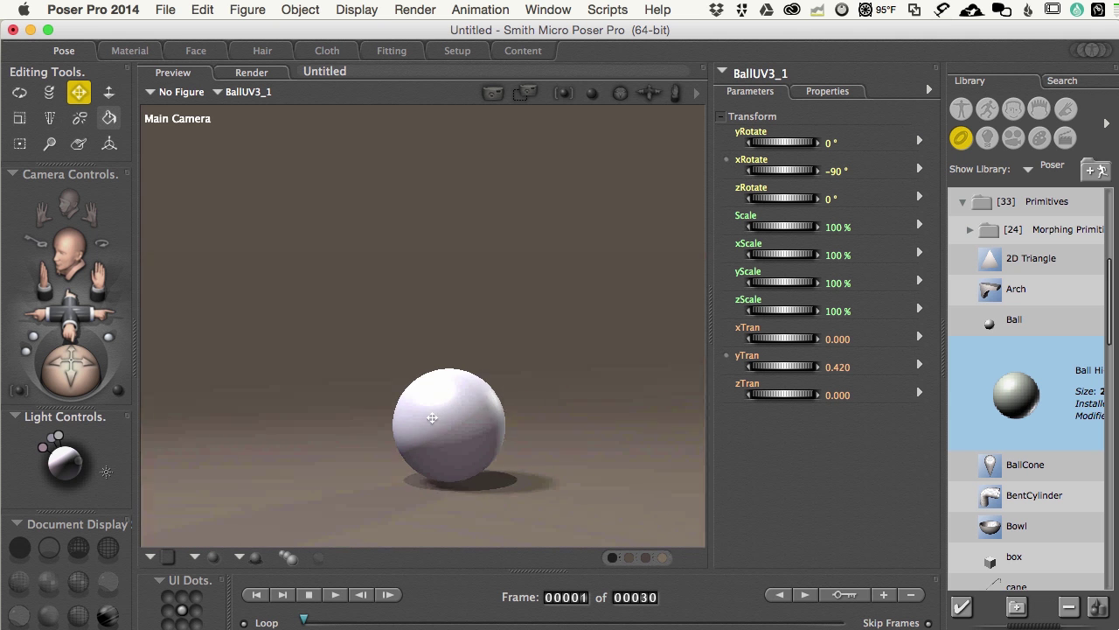
scroll(430, 411, up, 5)
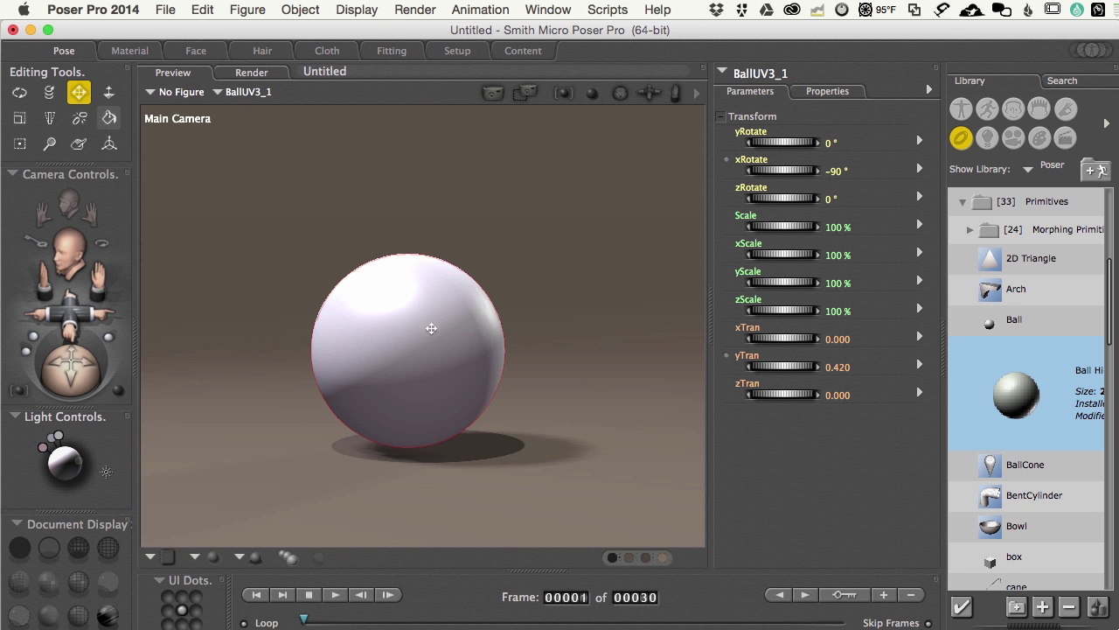
- Add reflection to the ball's material in the Material room and spread out the Reflect and Sphere_Map nodes
click(125, 52)
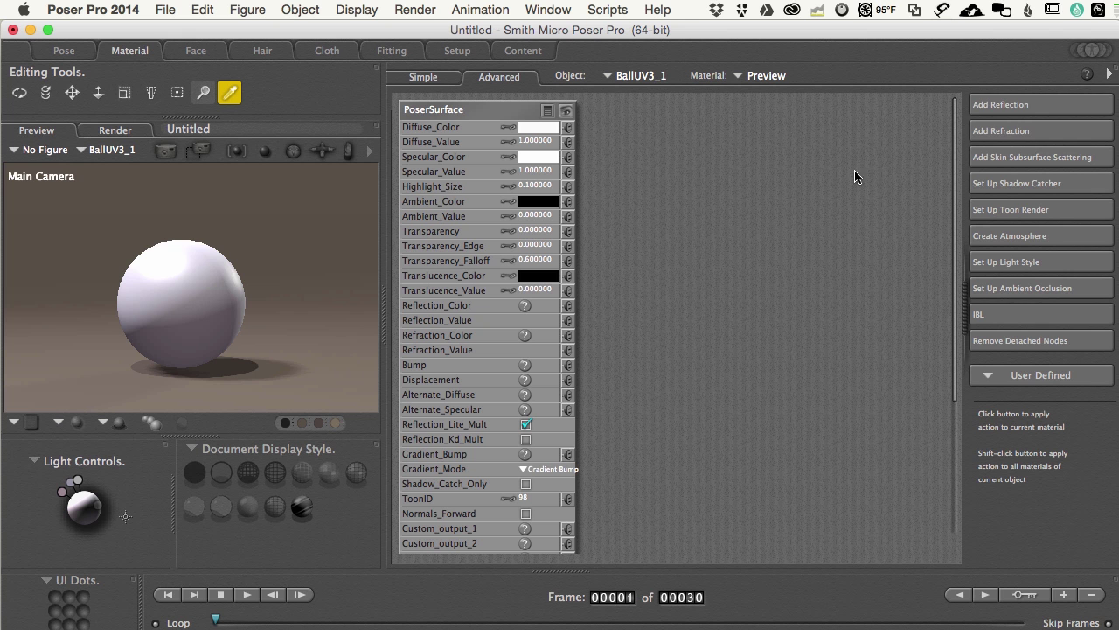
click(1017, 105)
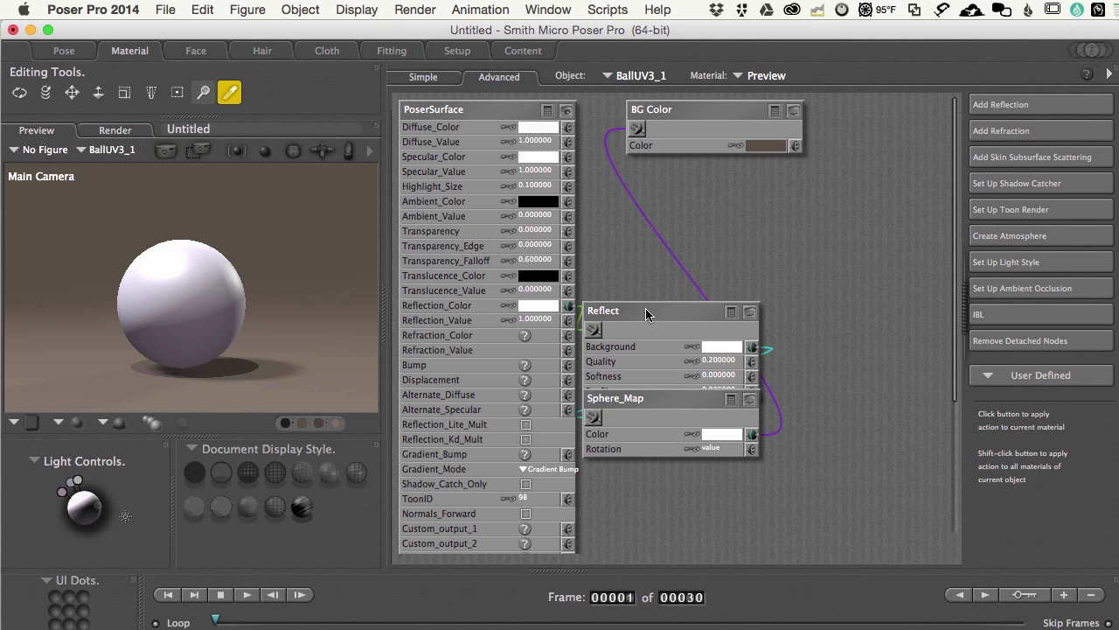
drag(638, 312, 782, 236)
drag(647, 402, 795, 426)
drag(800, 235, 753, 243)
click(705, 249)
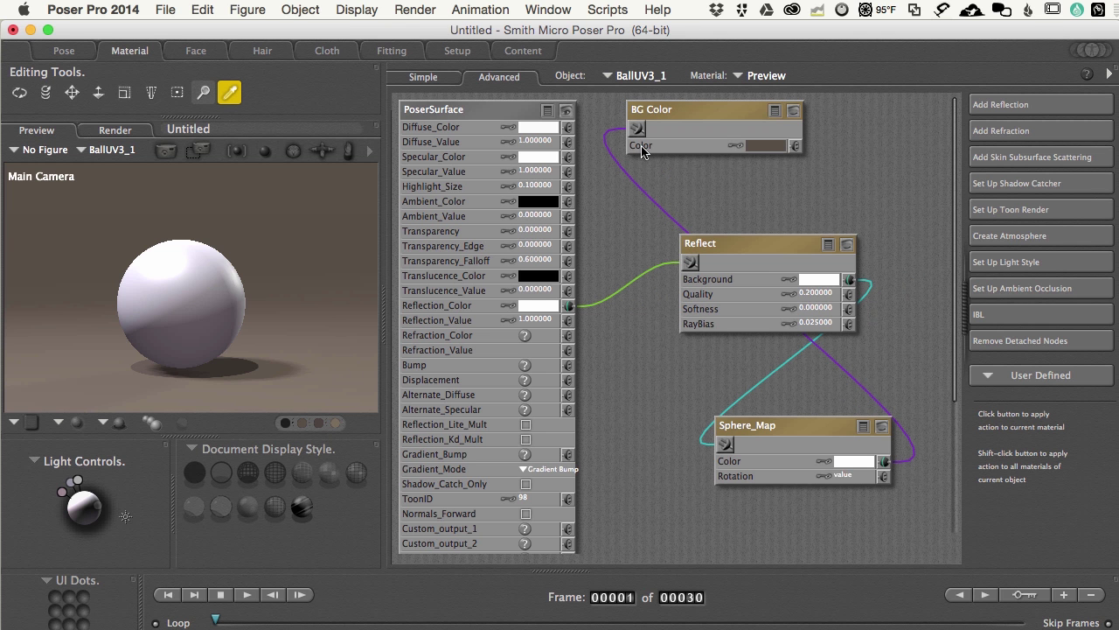
- Collapse the BG Color, Reflect and Sphere_Map nodes into a compound node and place it near the bottom of the workspace
right_click(686, 123)
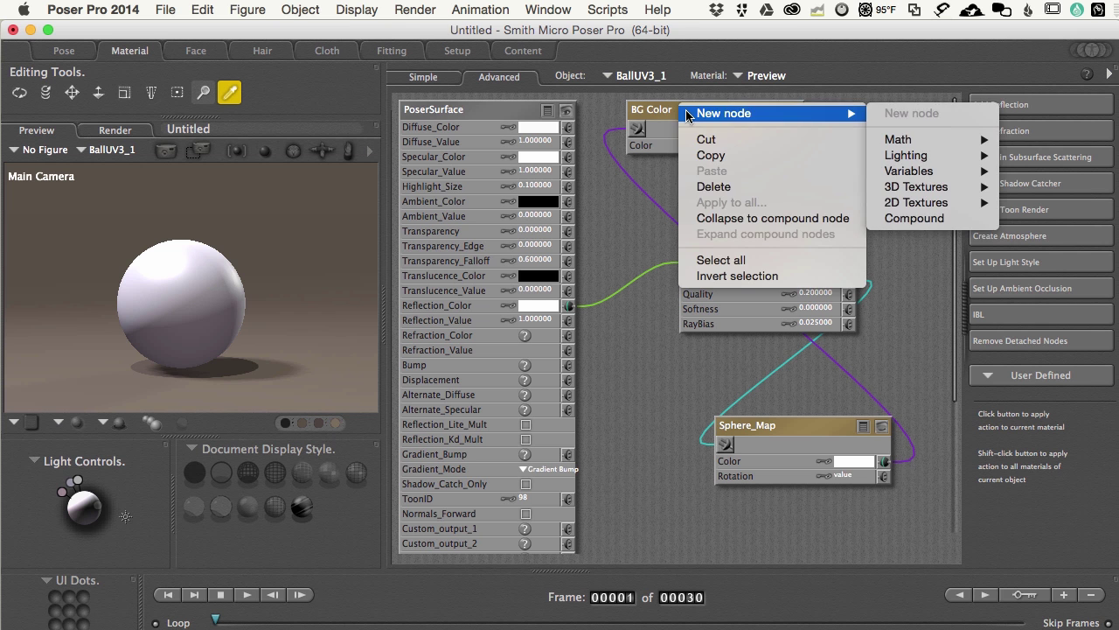
click(732, 220)
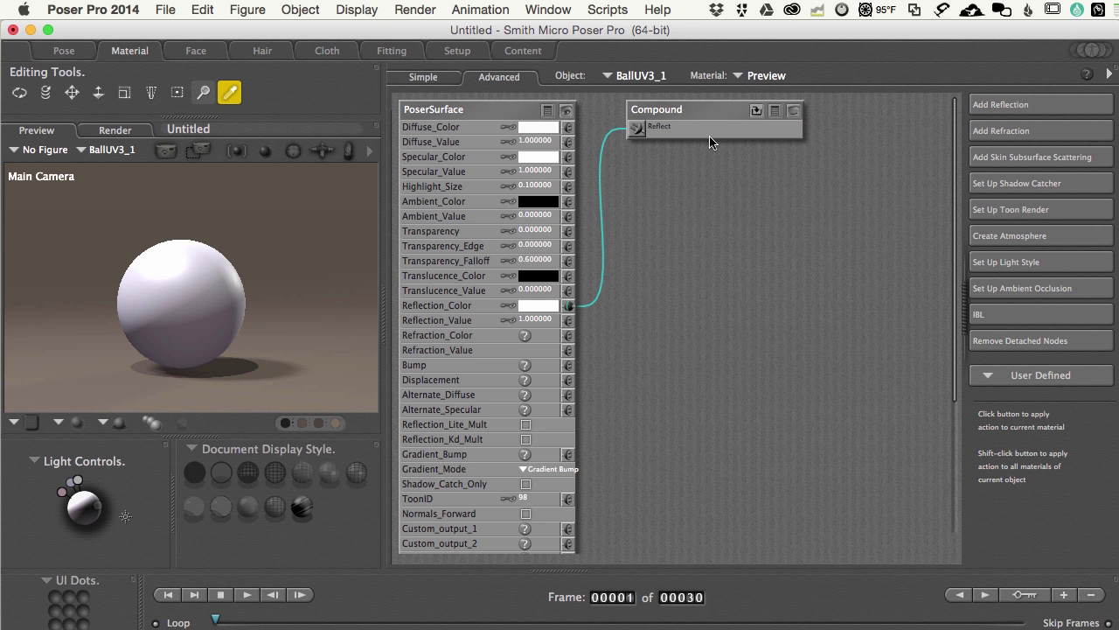
drag(701, 140, 684, 519)
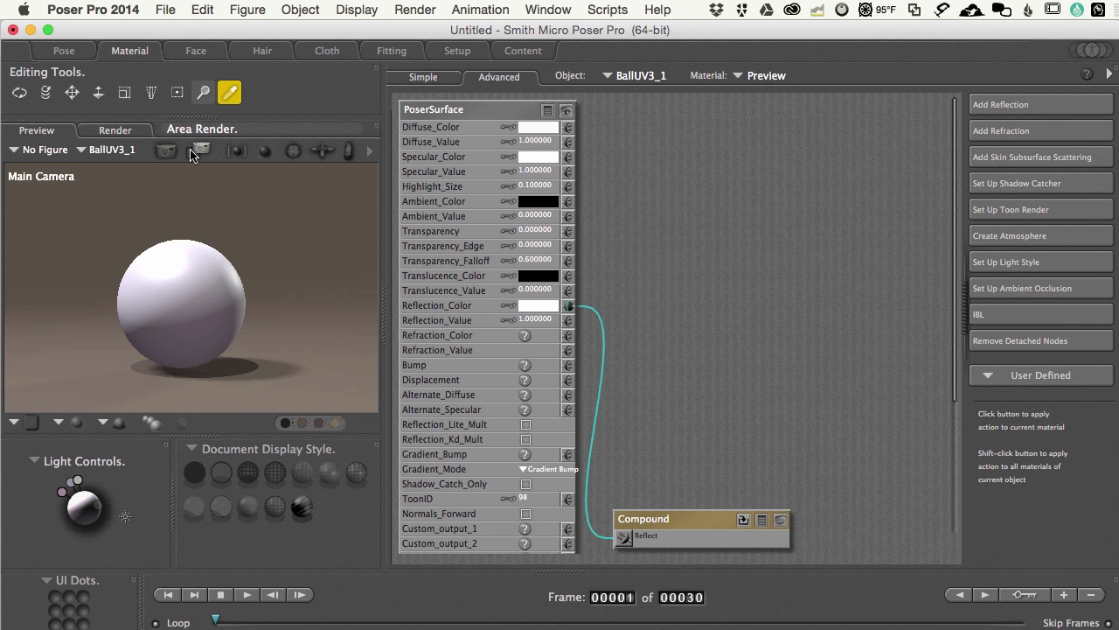
- Render the ball before and after setting its Diffuse_Color to a light periwinkle blue
key(super+r)
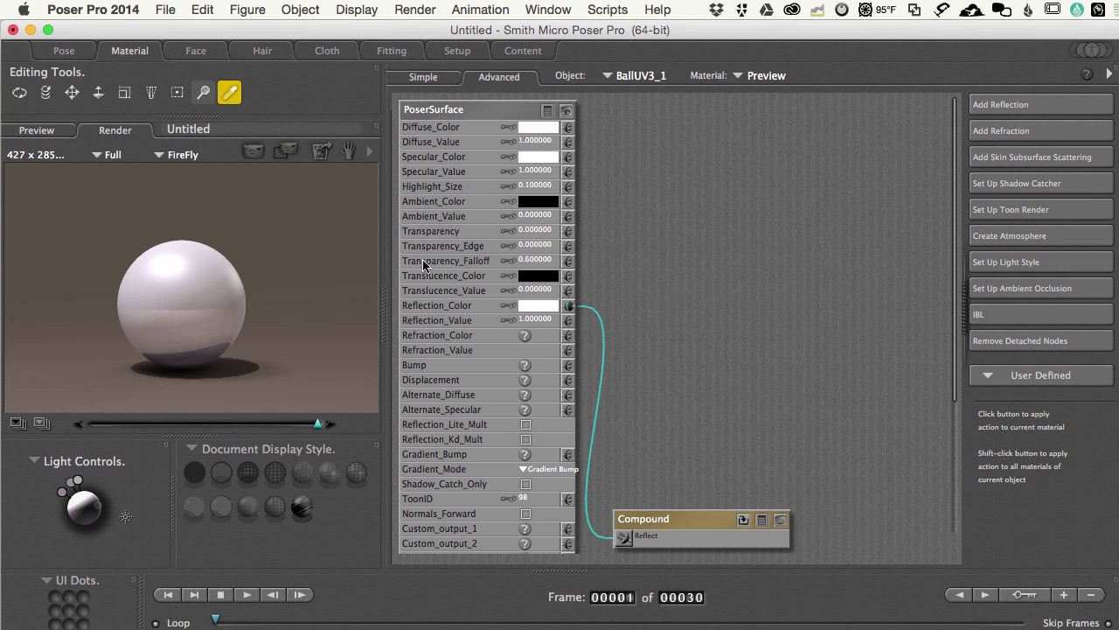
click(541, 129)
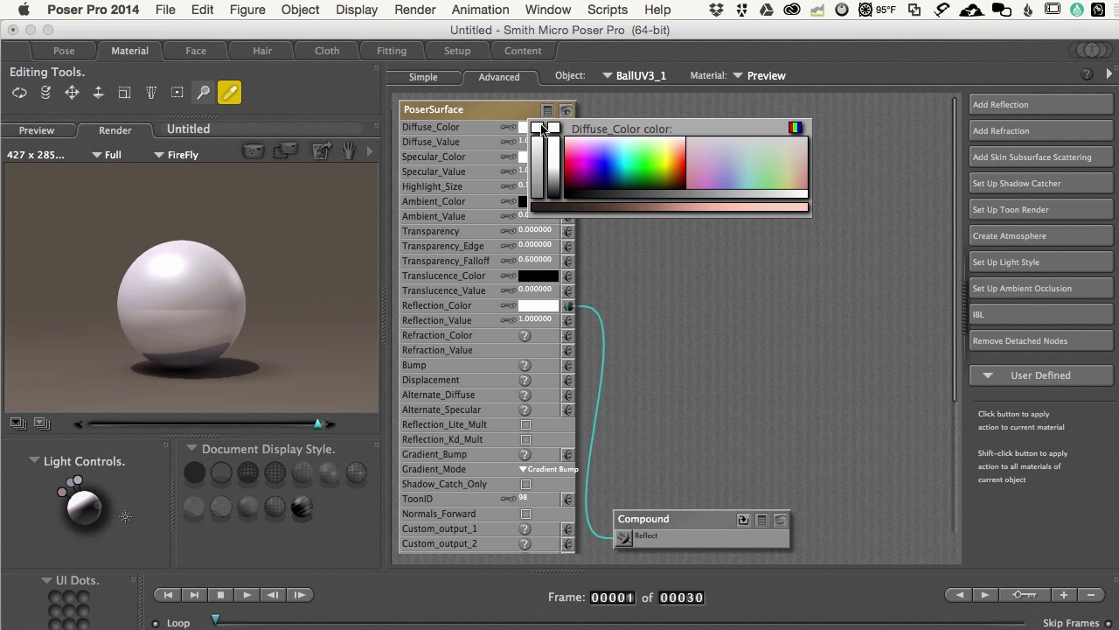
click(730, 182)
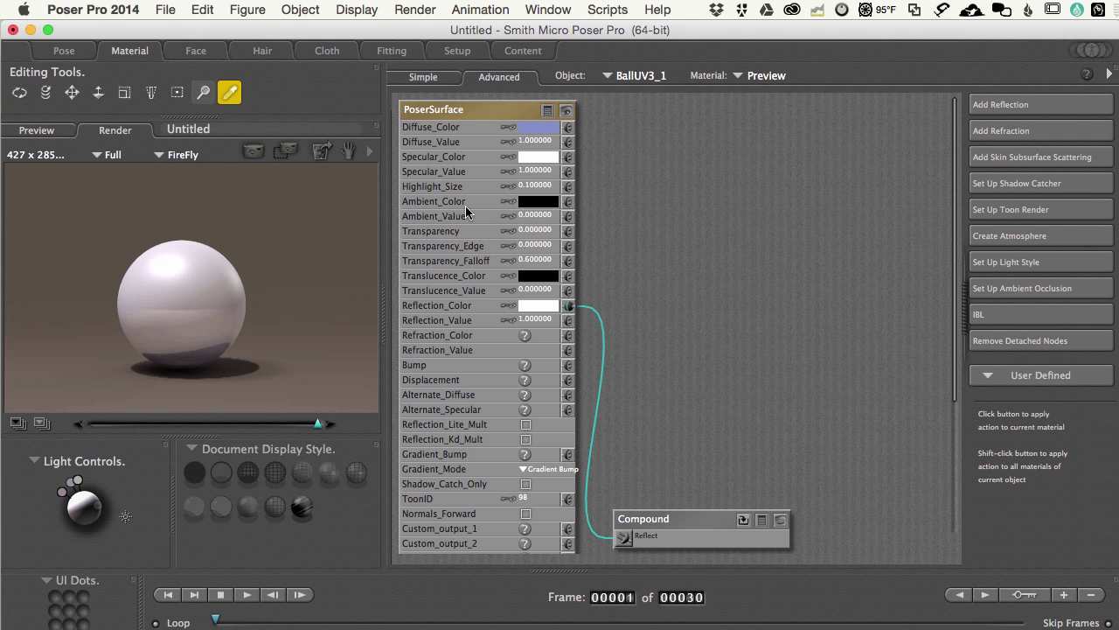
key(super+r)
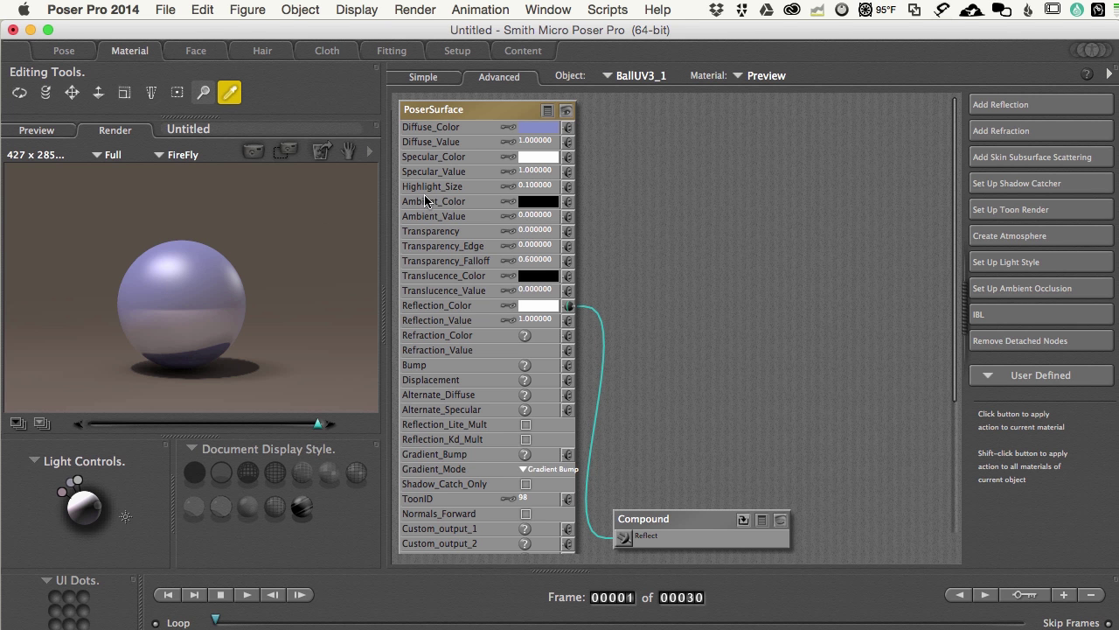
- Set the PoserSurface Highlight_Size to .01 and render the ball again
click(539, 185)
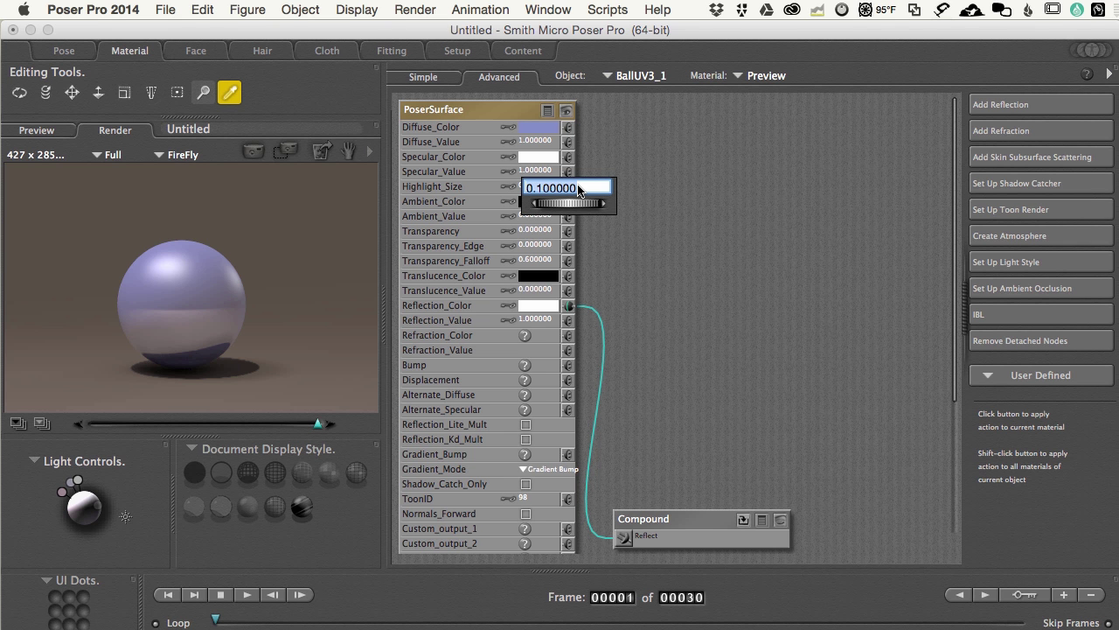
text(.01)
key(Return)
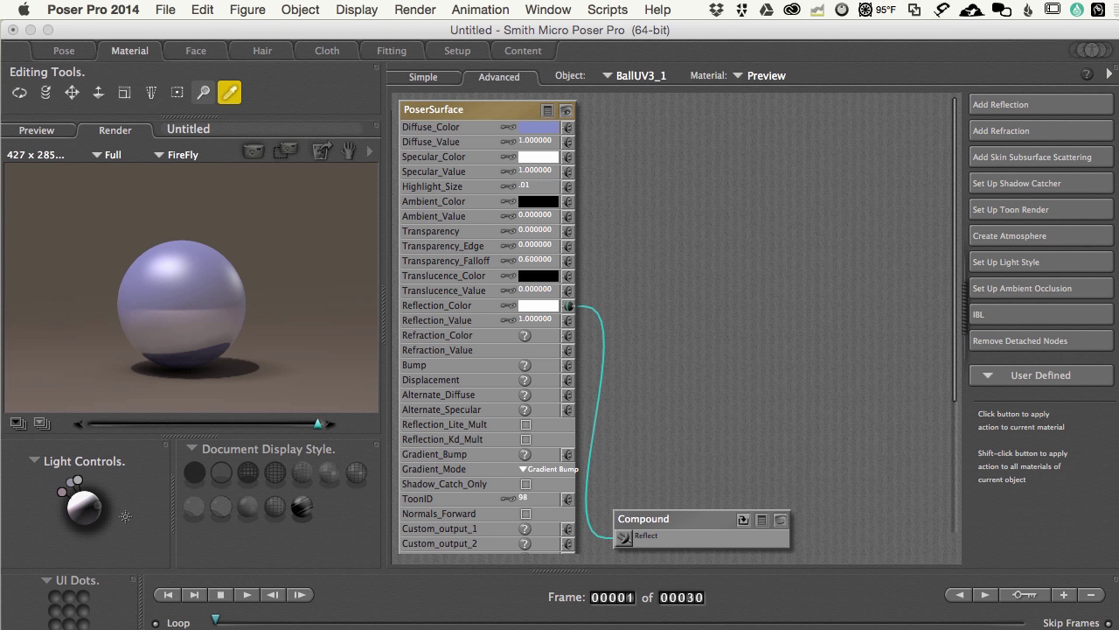
key(super+r)
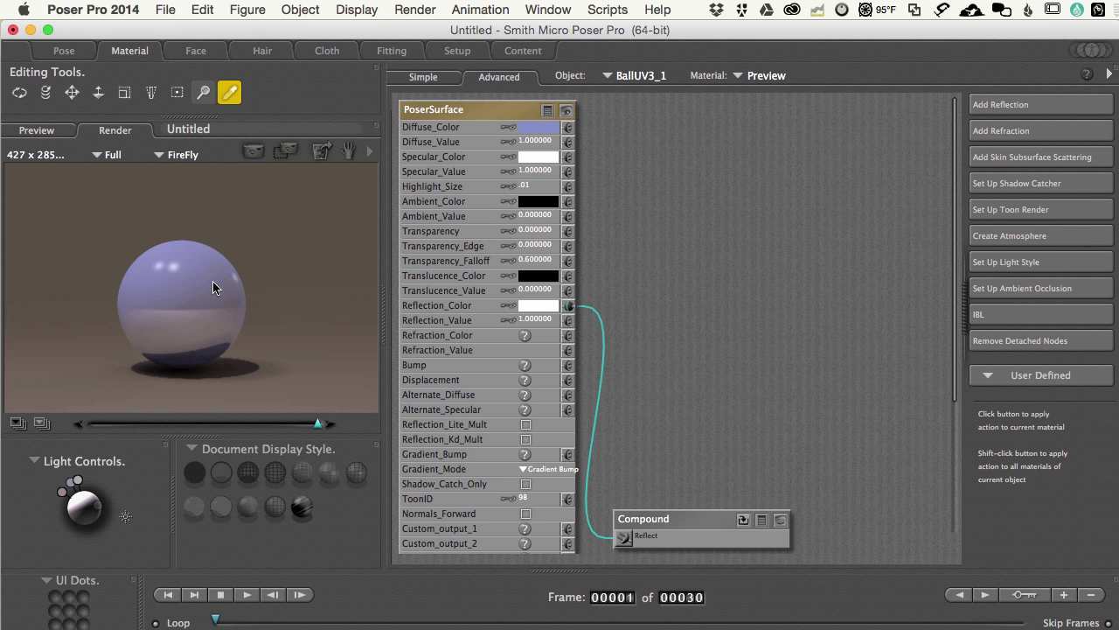
- Render a close-up of the ball's upper part to examine its specular highlights and reflection
click(39, 130)
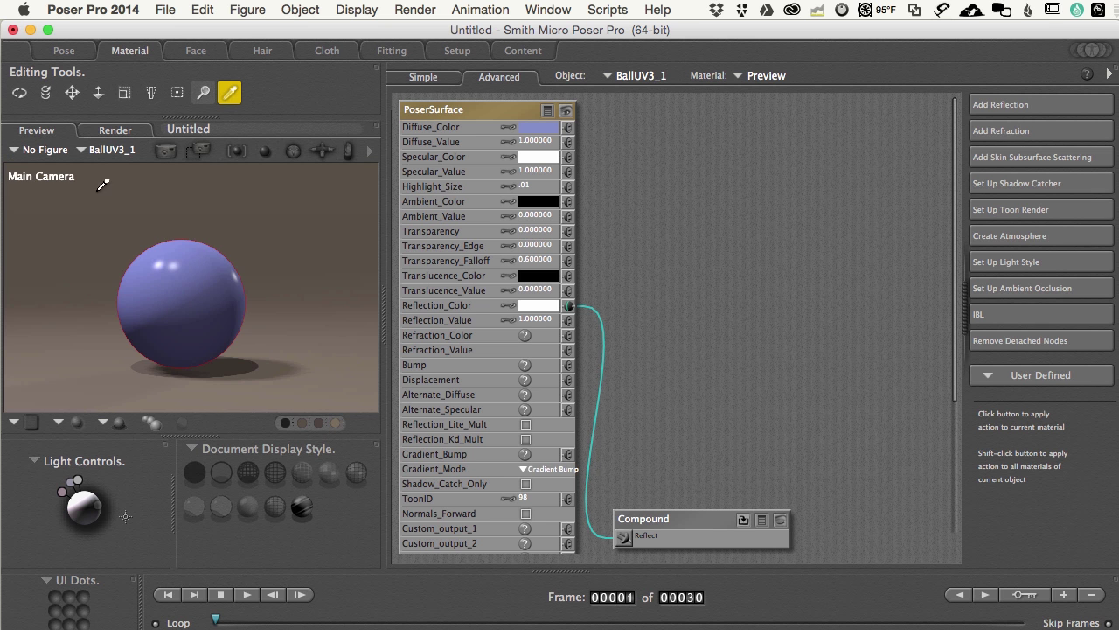
scroll(171, 252, up, 10)
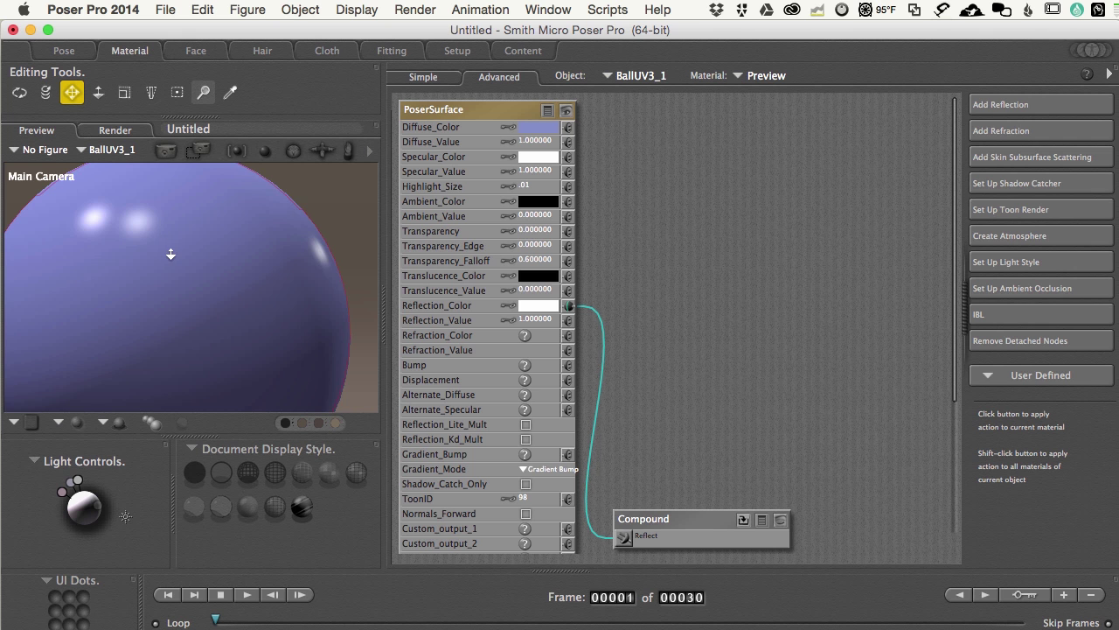
scroll(168, 254, left, 3)
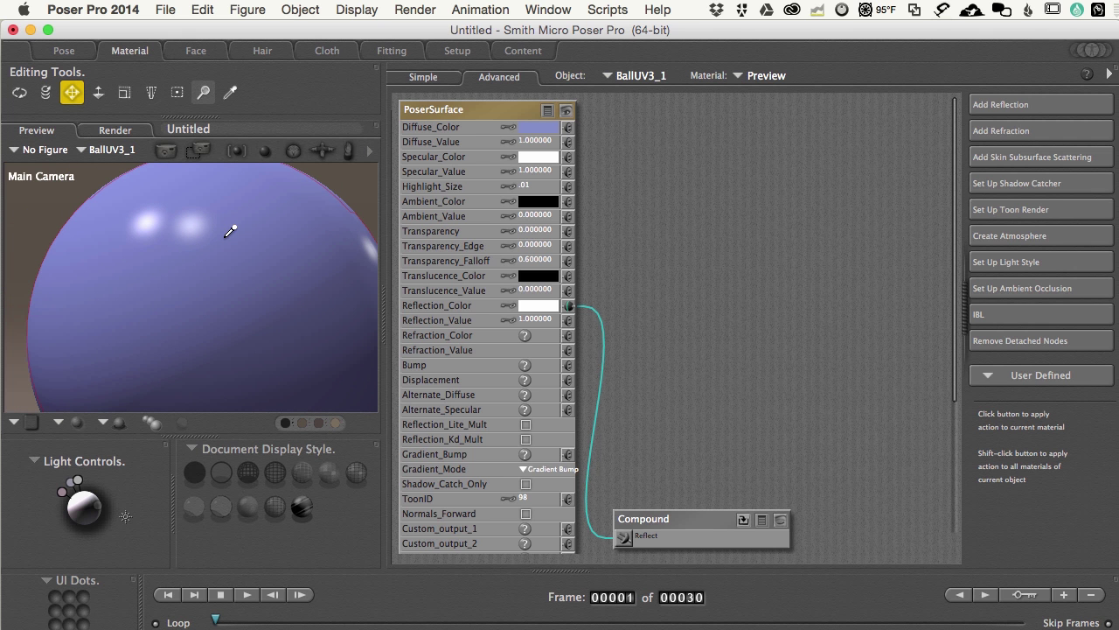
key(super+r)
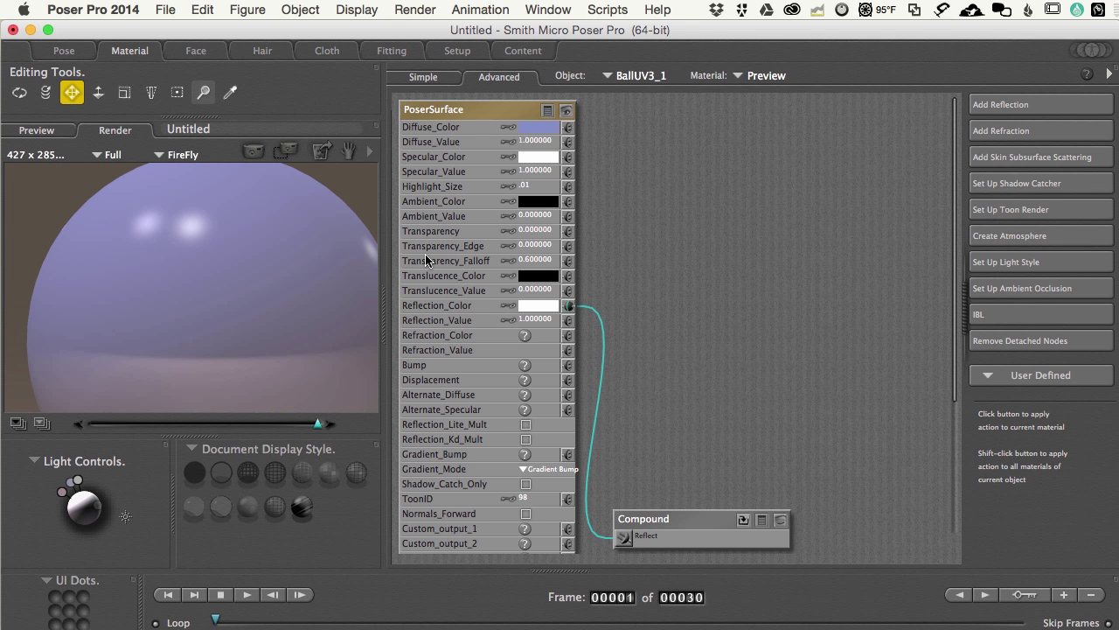
- Add a Blender math node beside the top of PoserSurface and set its Blending to 1
click(630, 141)
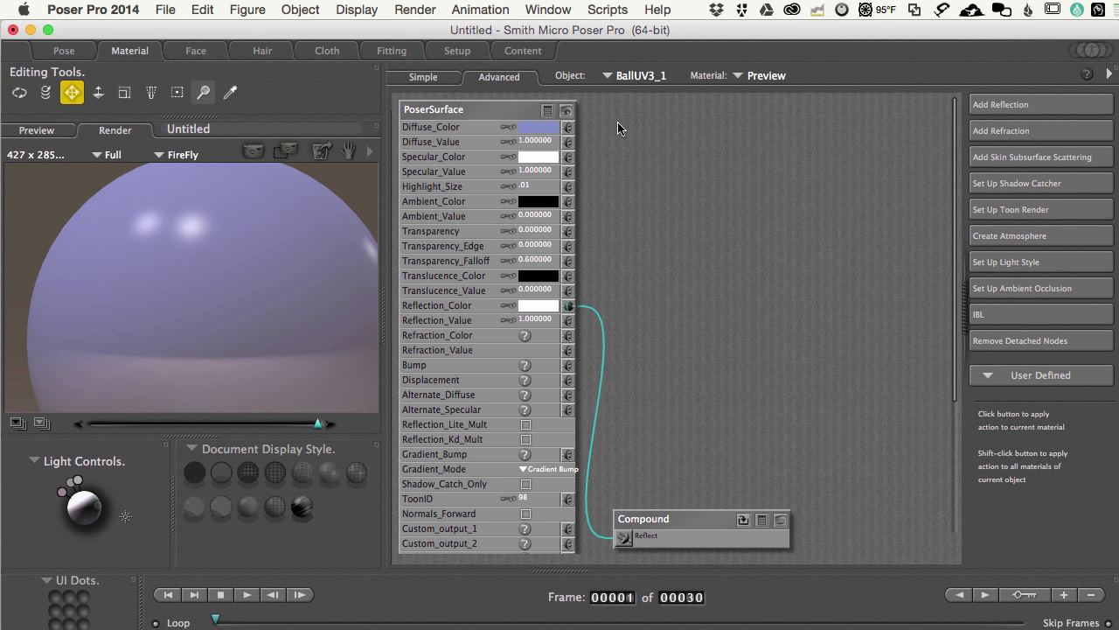
right_click(619, 126)
mouse_move(673, 127)
mouse_move(827, 153)
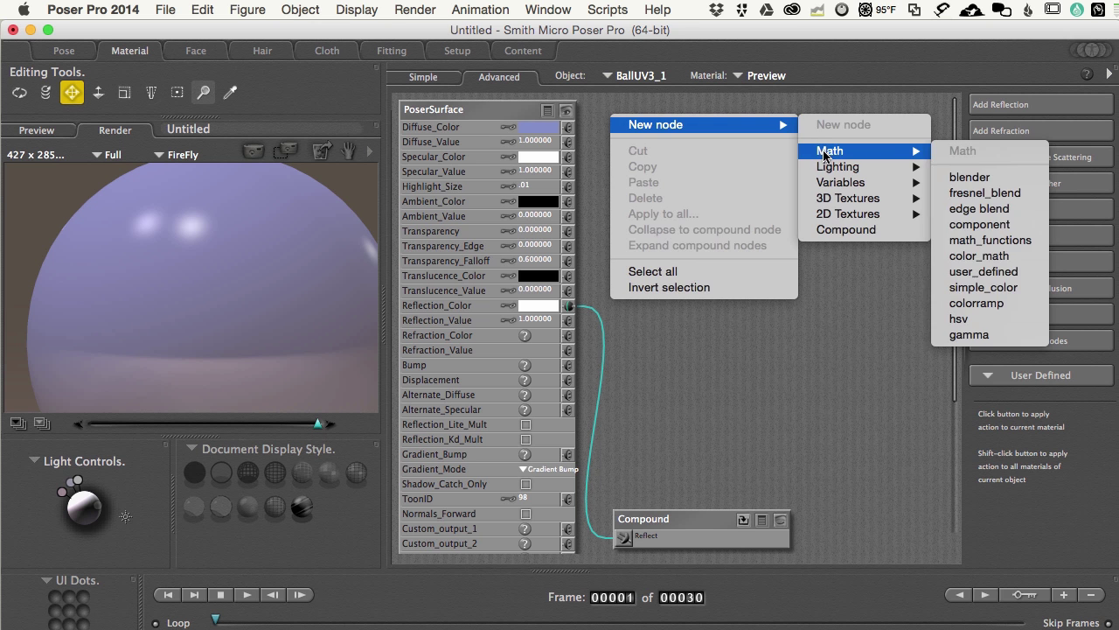
click(981, 177)
drag(702, 136, 668, 109)
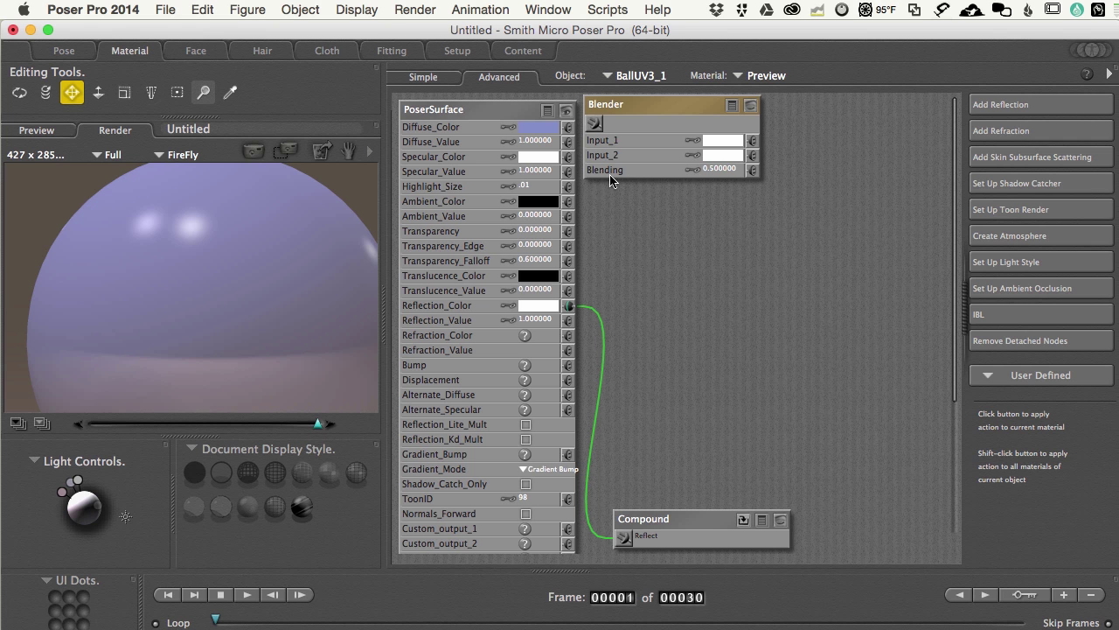
click(717, 170)
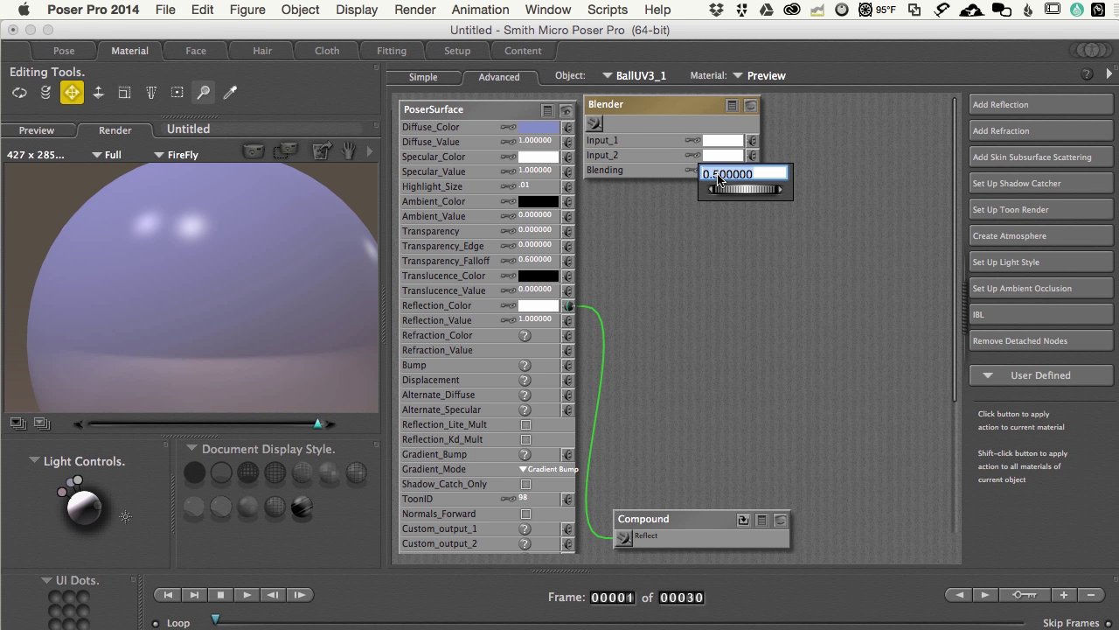
text(1)
key(Return)
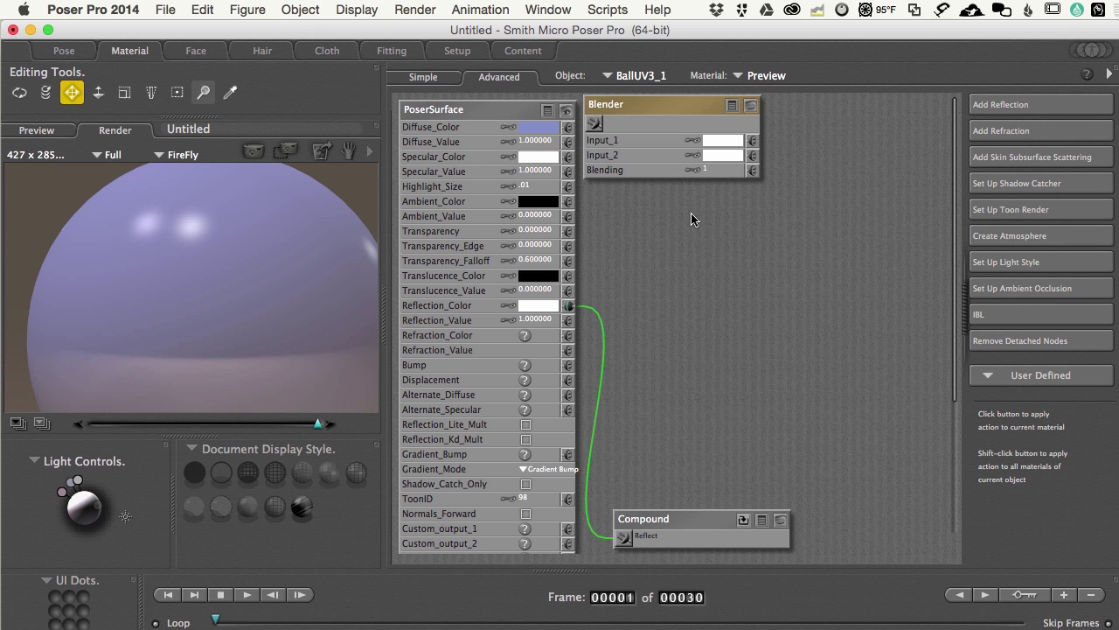
- Add a 2D texture image_map node and place it just below the Blender node
right_click(648, 215)
mouse_move(788, 217)
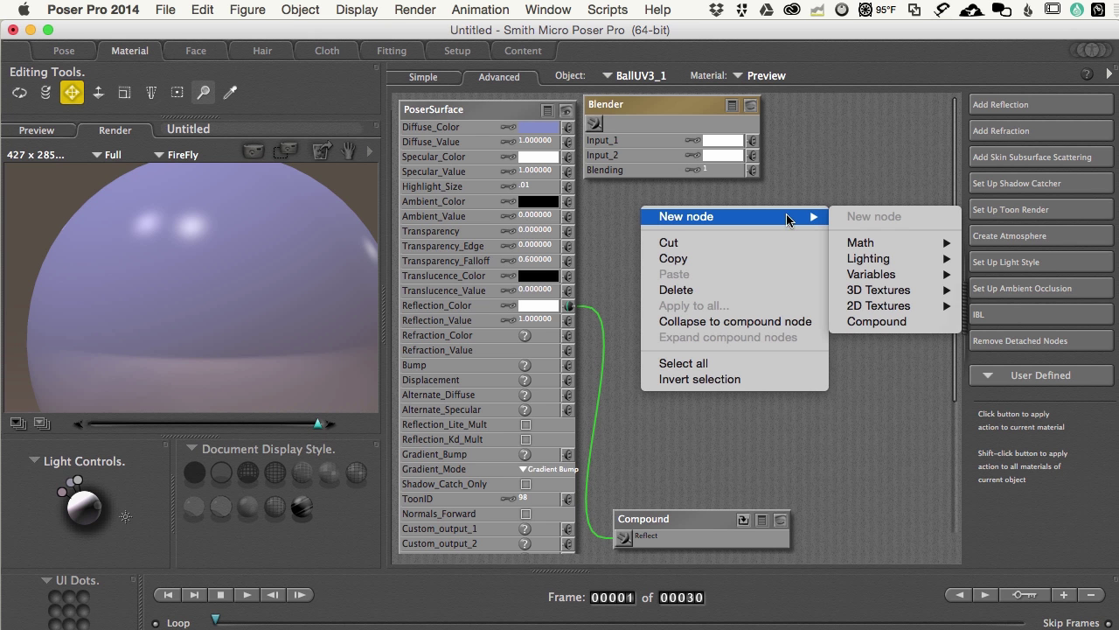
mouse_move(908, 306)
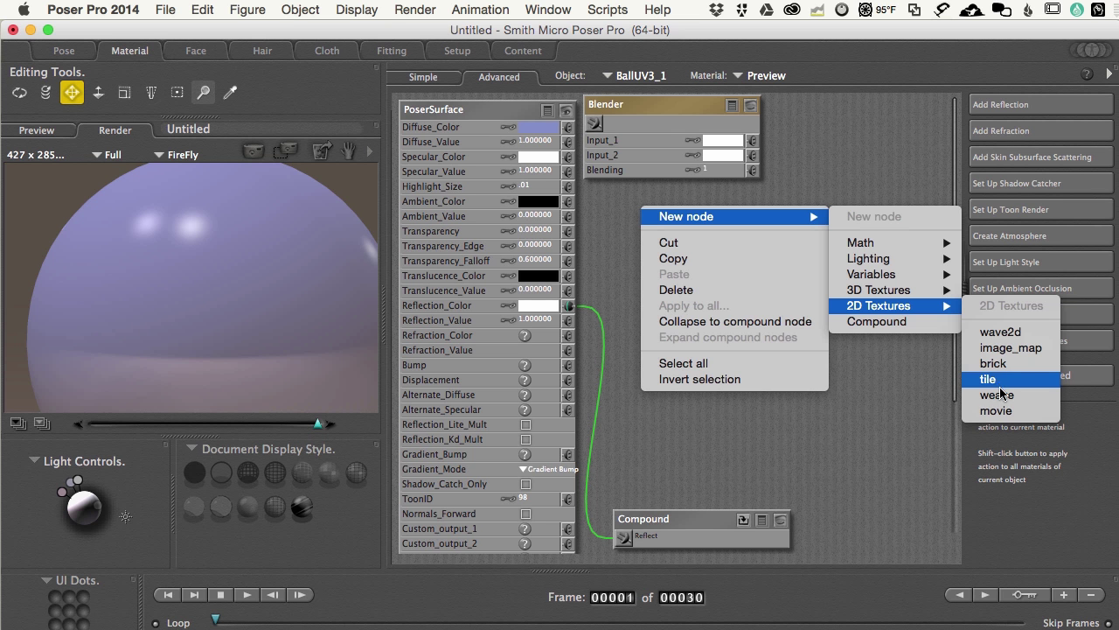
click(1000, 351)
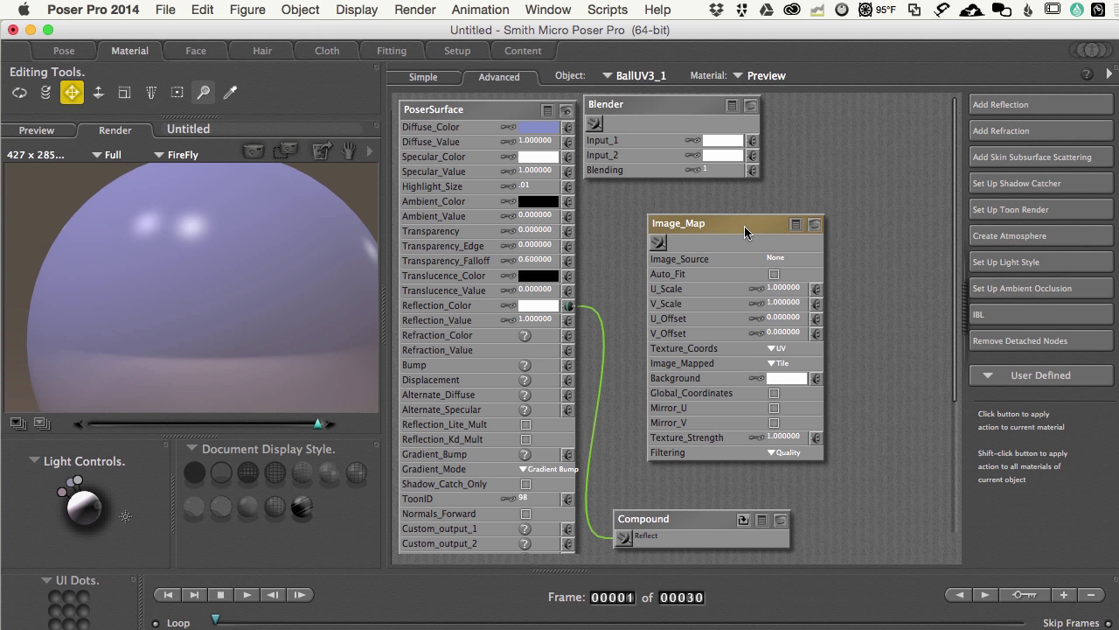
drag(738, 223, 721, 200)
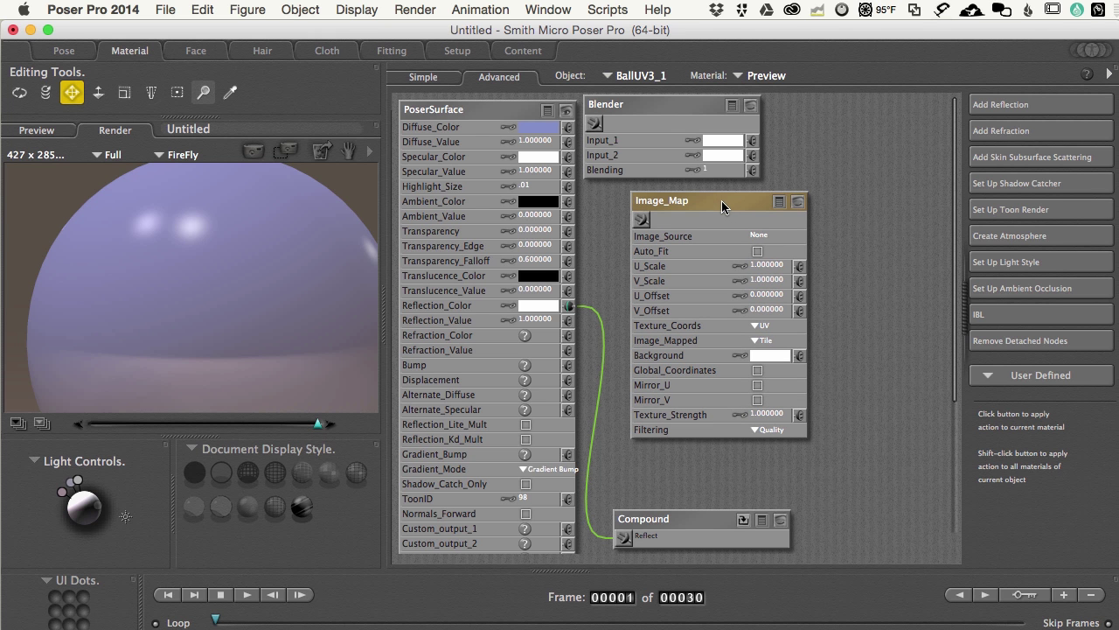
- Load web.jpg from the 19_metal folder as the Image_Map's Image_Source
click(760, 235)
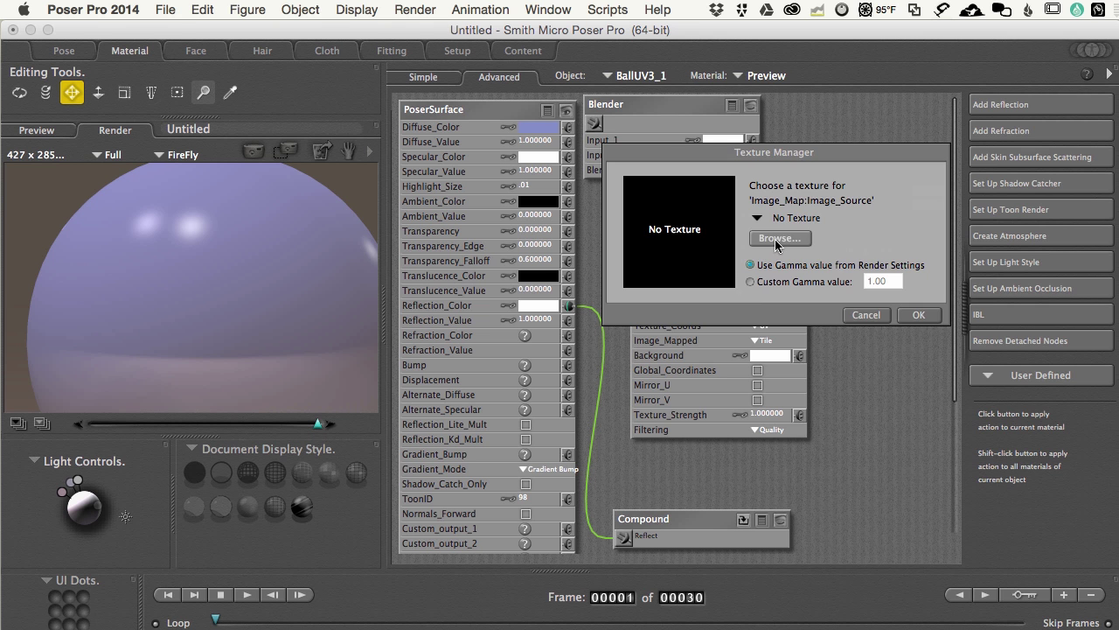
click(764, 238)
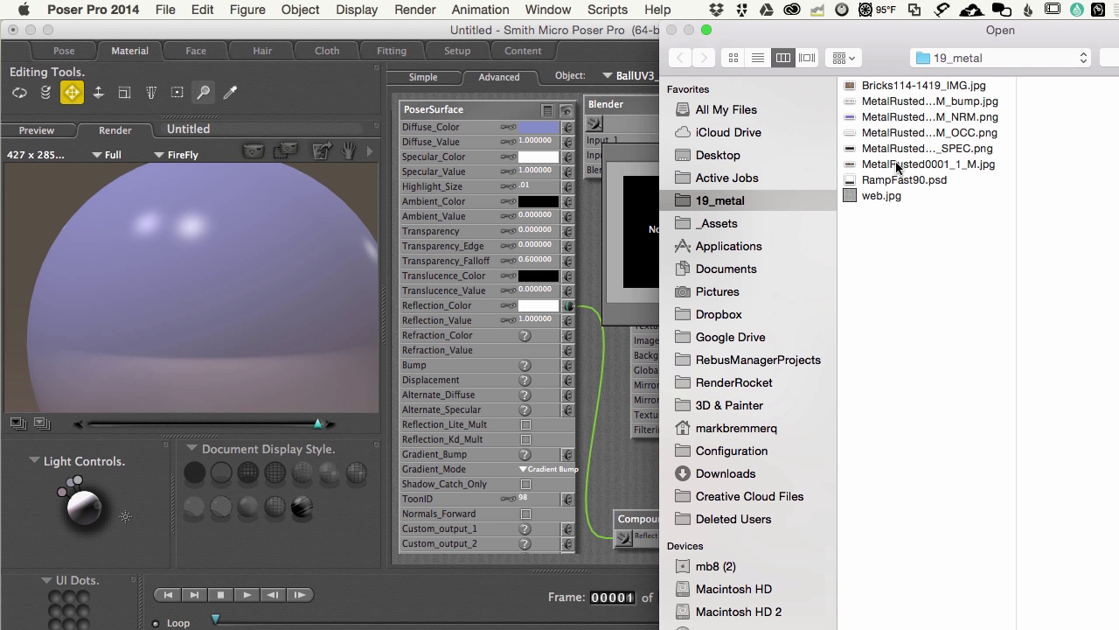
click(872, 196)
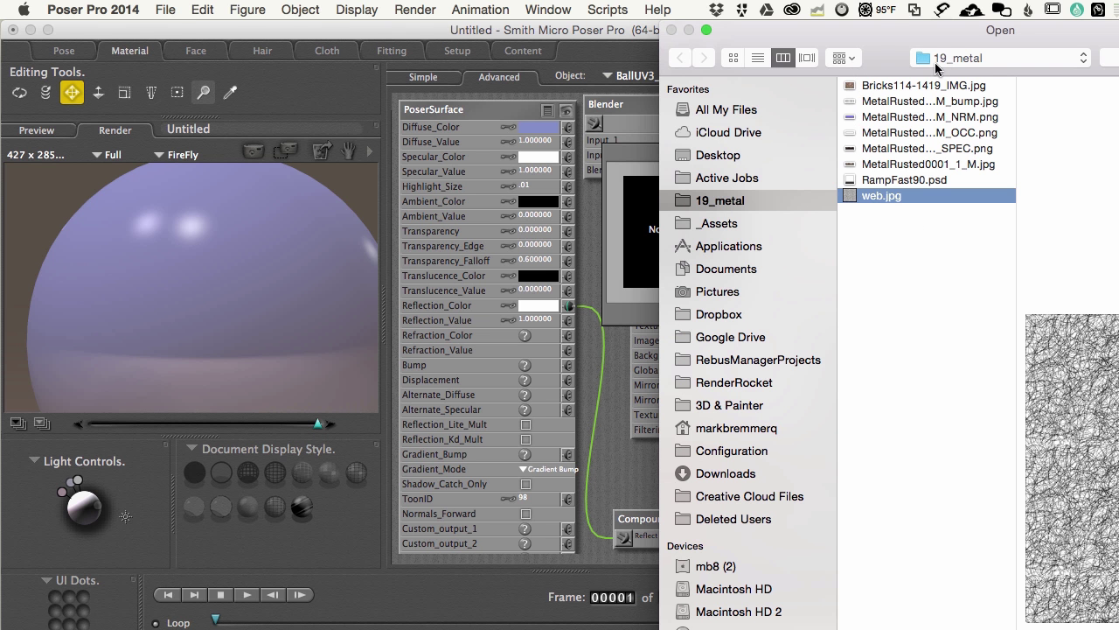
drag(945, 29, 664, 4)
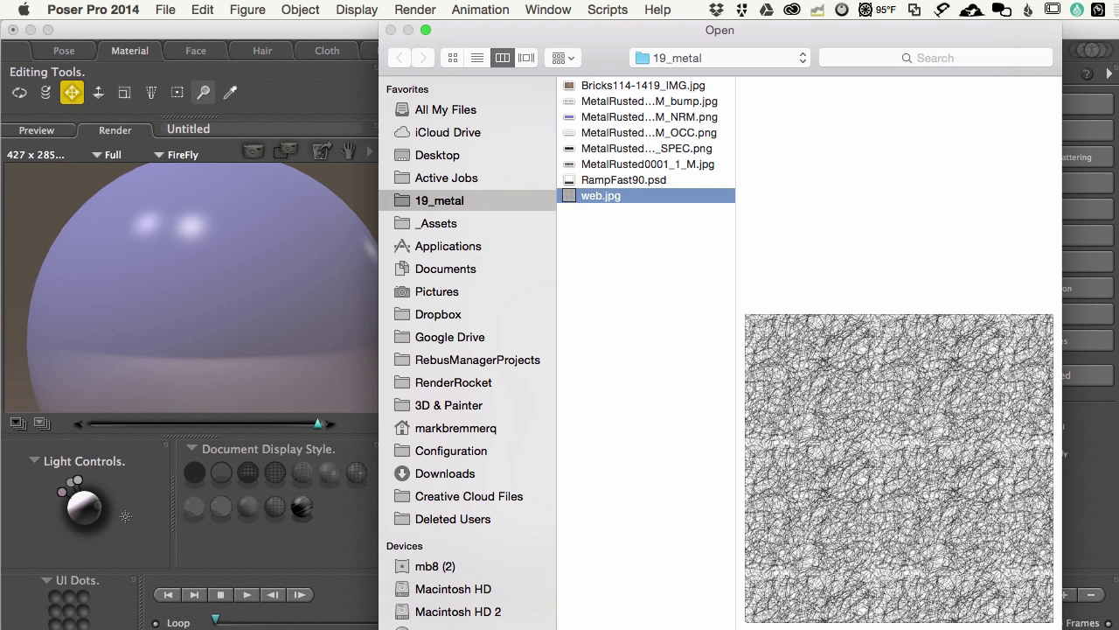
key(Return)
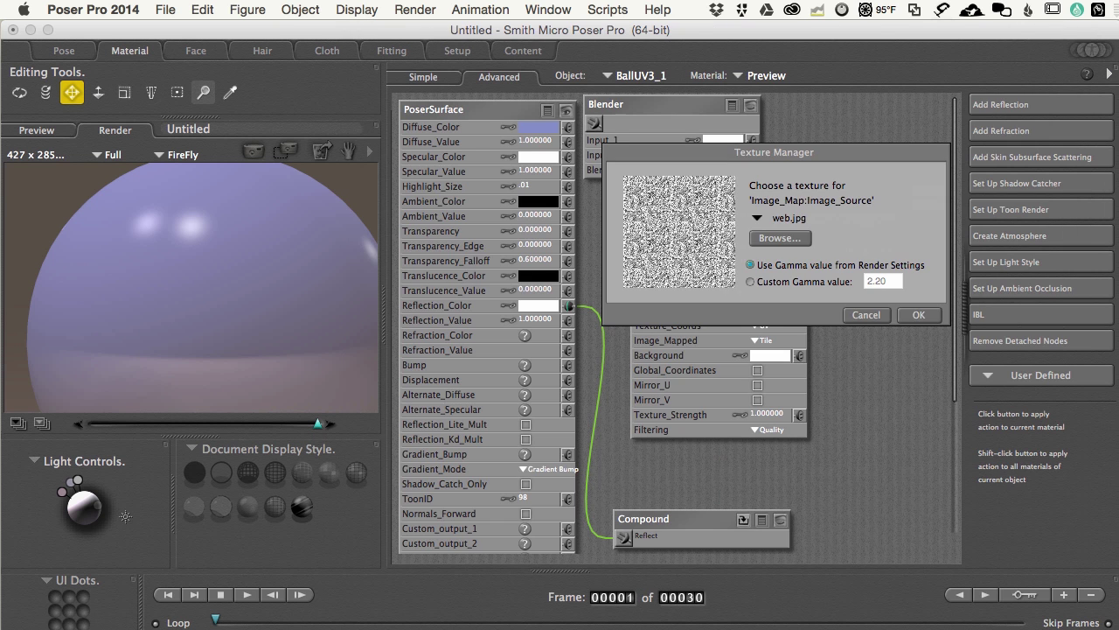
click(920, 315)
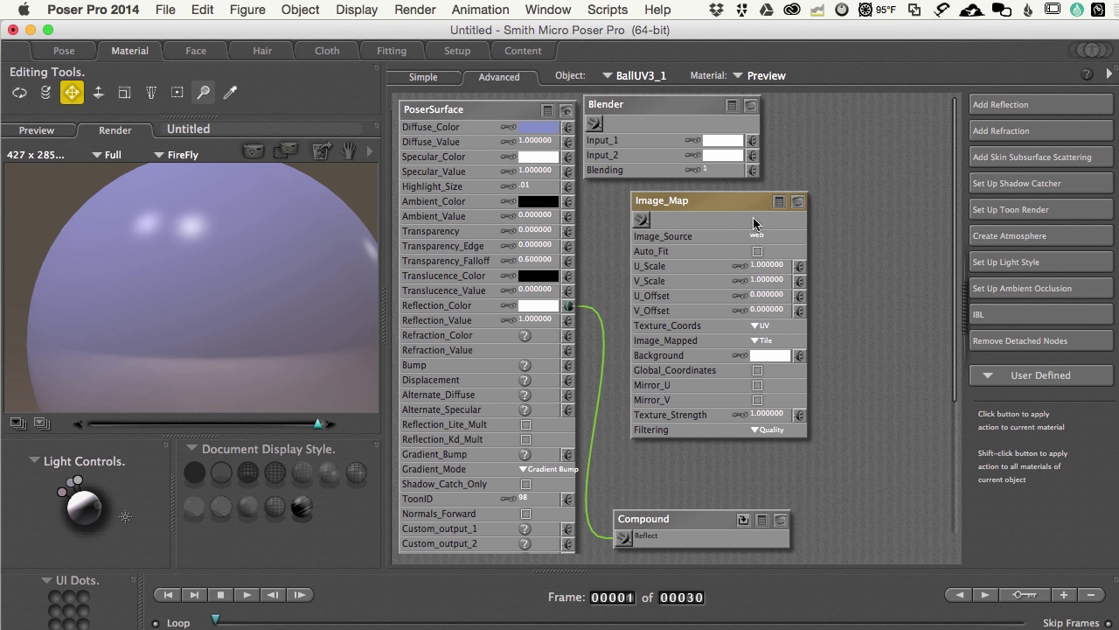
- Connect the Image_Map to the Blender's Blending input, collapse the Image_Map, and space both nodes farther from PoserSurface
drag(730, 205, 825, 210)
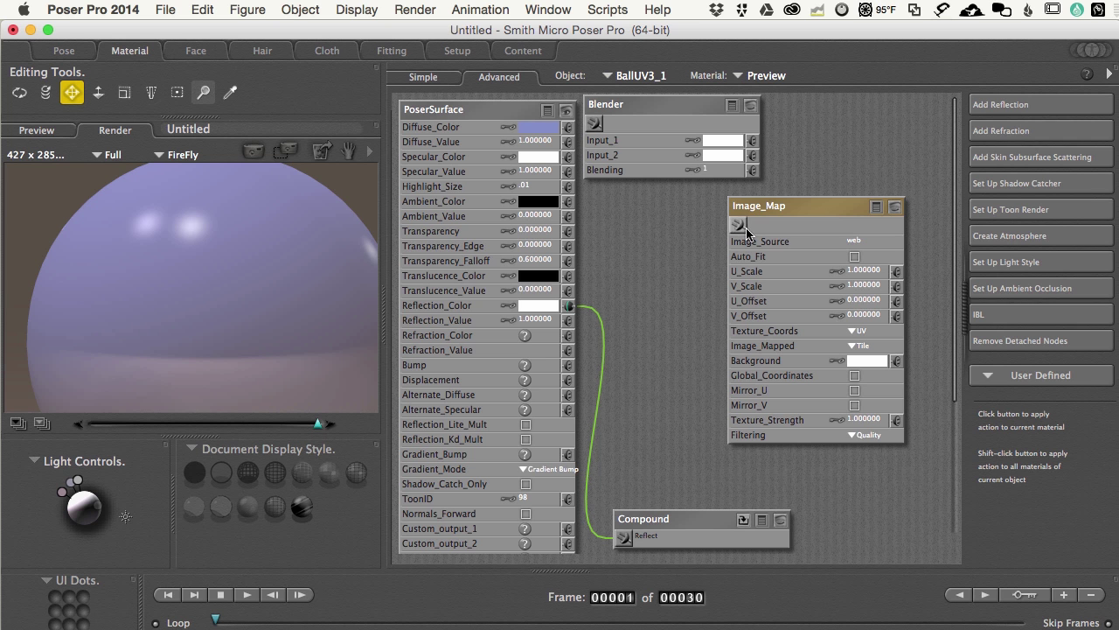
drag(752, 170, 811, 345)
click(896, 206)
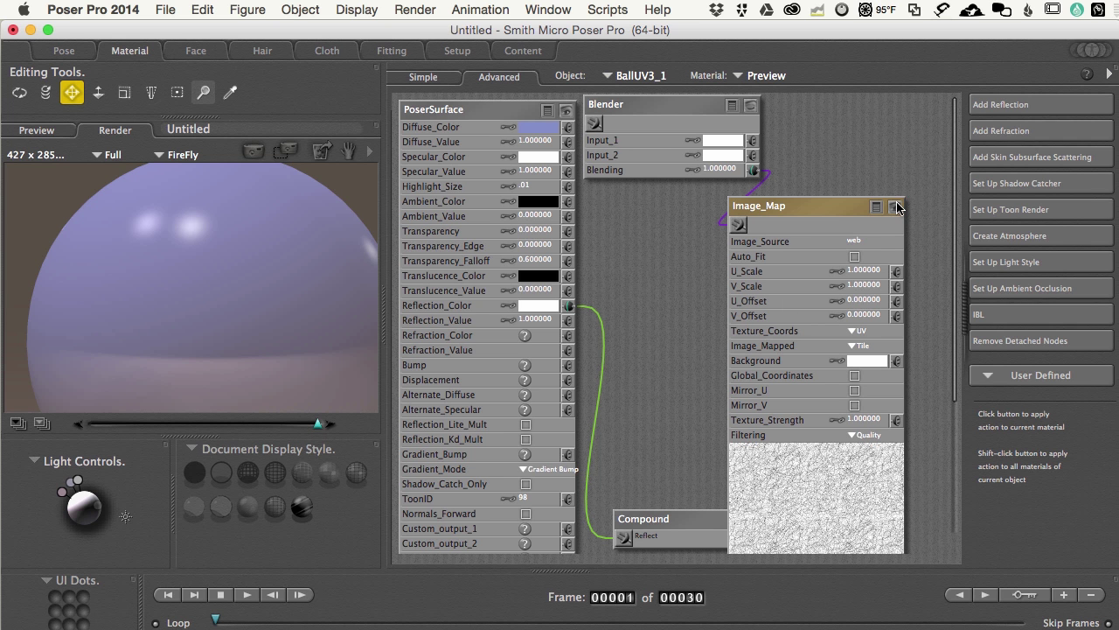
click(889, 205)
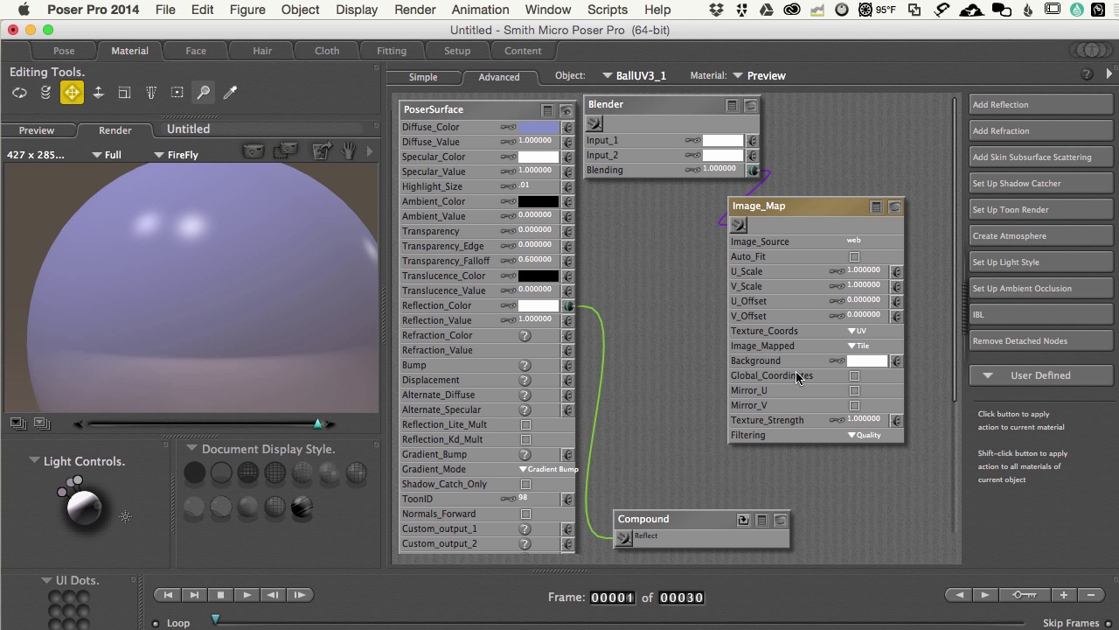
click(875, 208)
drag(800, 208, 864, 182)
drag(672, 103, 755, 112)
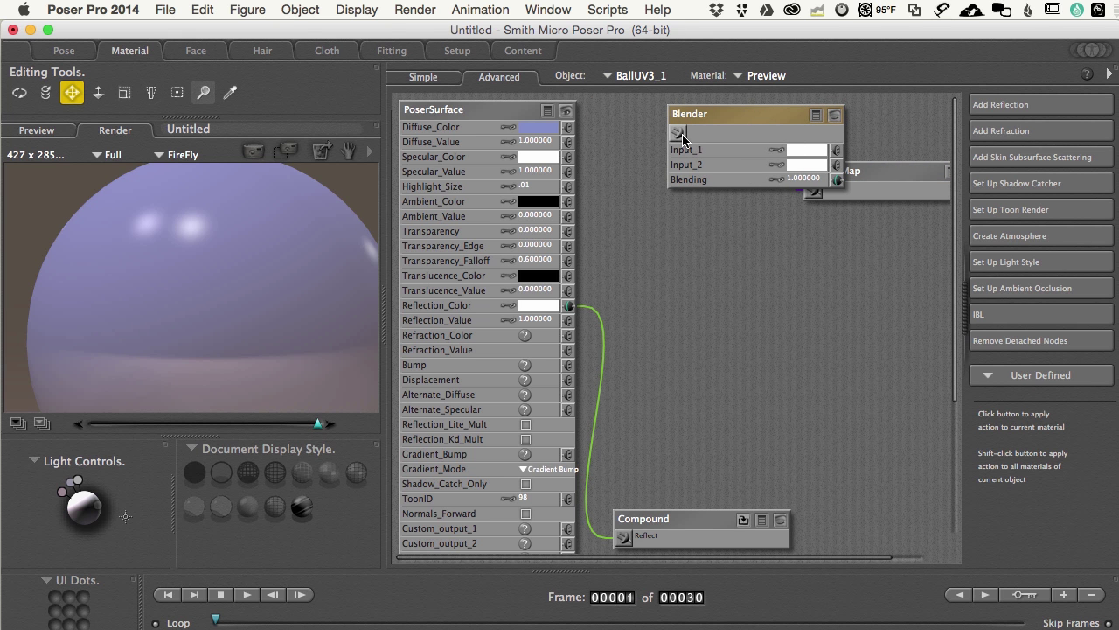
- Connect the Blender output to PoserSurface's Specular_Color and Highlight_Size, and set Highlight_Size to .1
drag(679, 133, 568, 157)
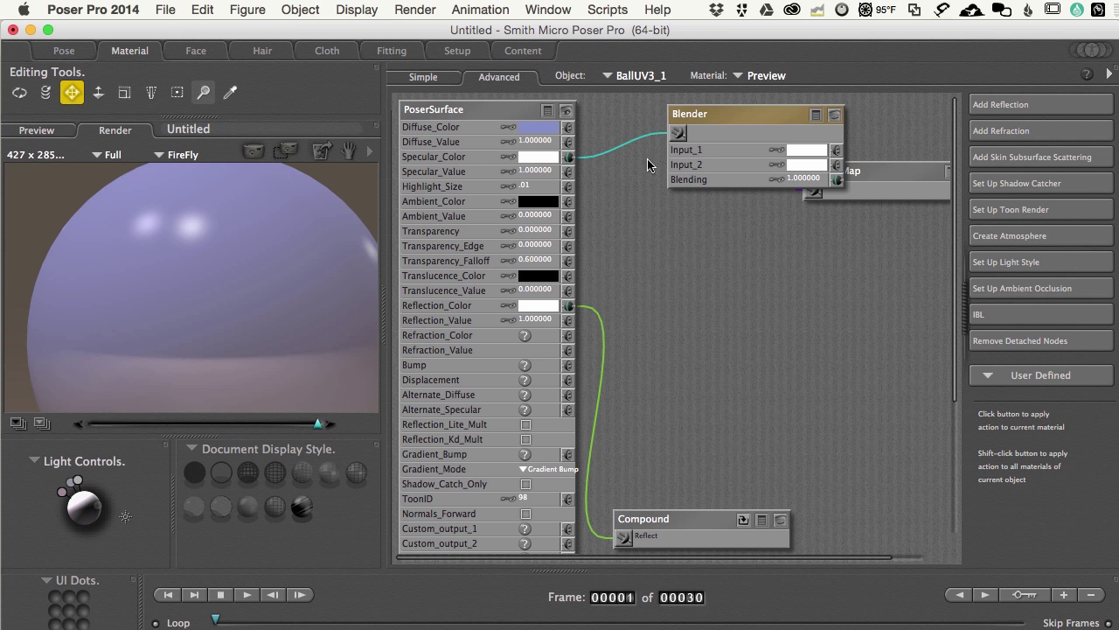
drag(679, 133, 568, 186)
click(537, 185)
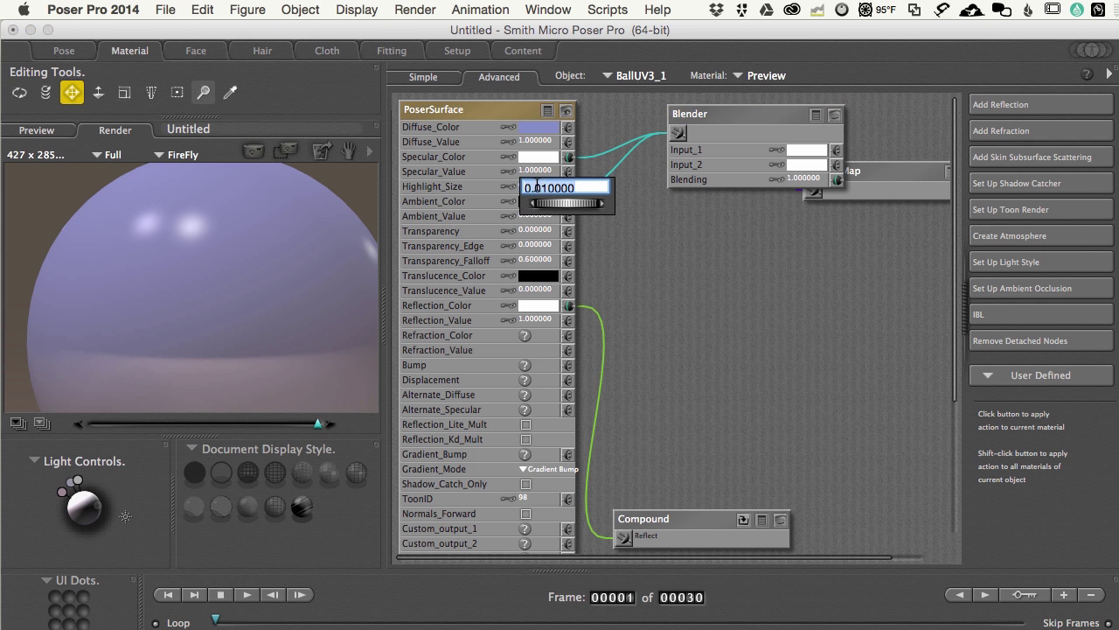
text(.1)
key(Return)
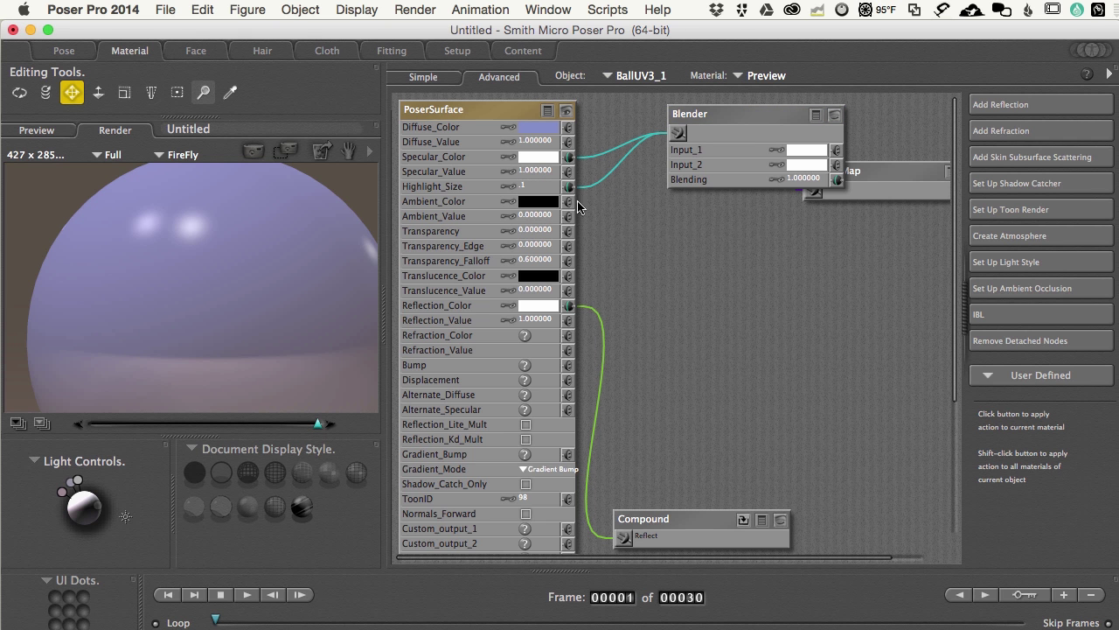
- Preview the web texture on the Image_Map node, hide the preview, and move the node clear of the Blender
drag(896, 178, 800, 219)
click(886, 216)
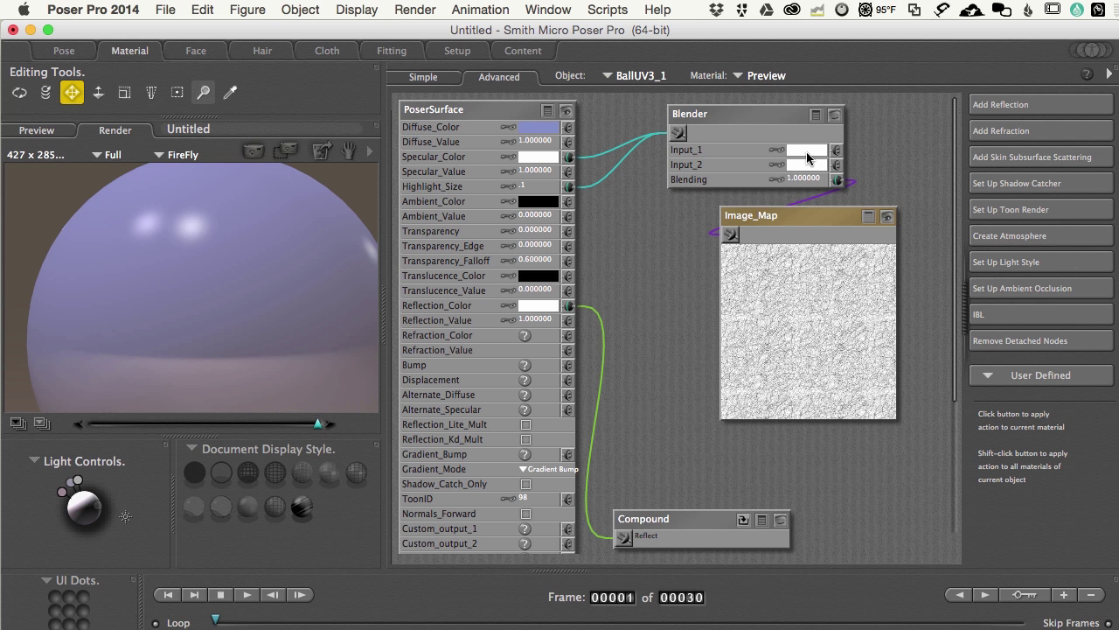
click(887, 216)
drag(811, 224, 935, 247)
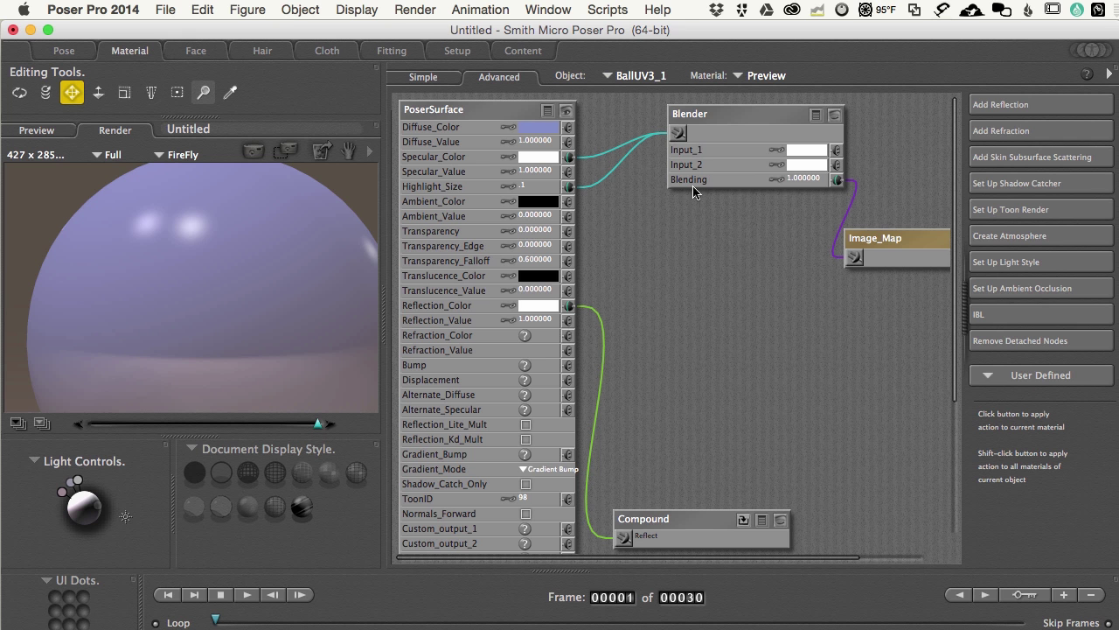
- Connect the Blender output to PoserSurface's Reflection_Value as well and render the ball
drag(678, 135, 574, 323)
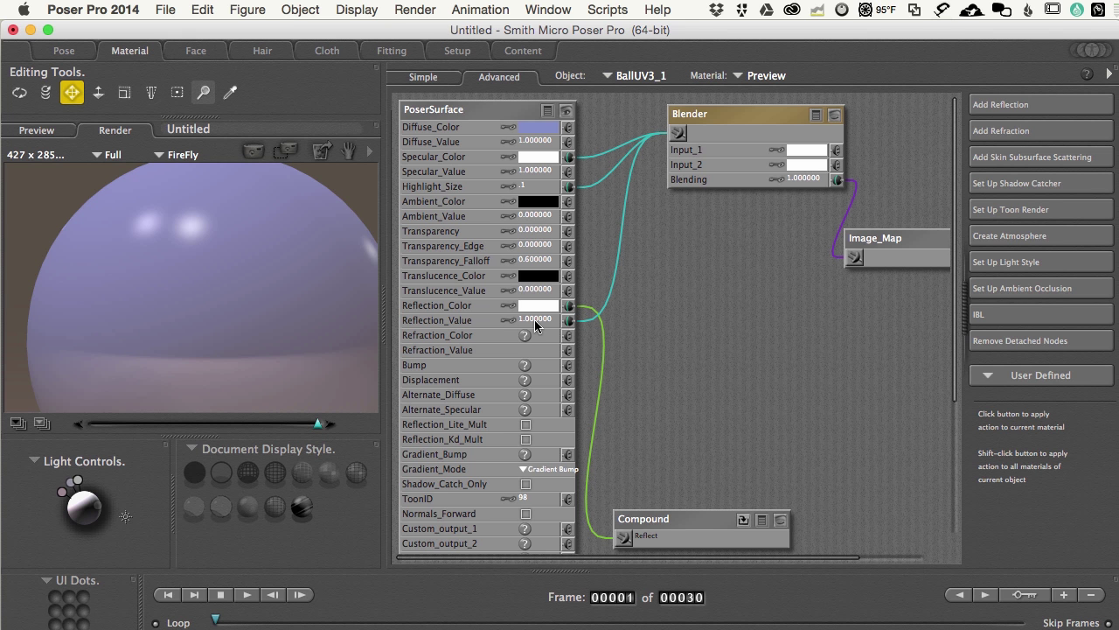
drag(894, 236, 809, 272)
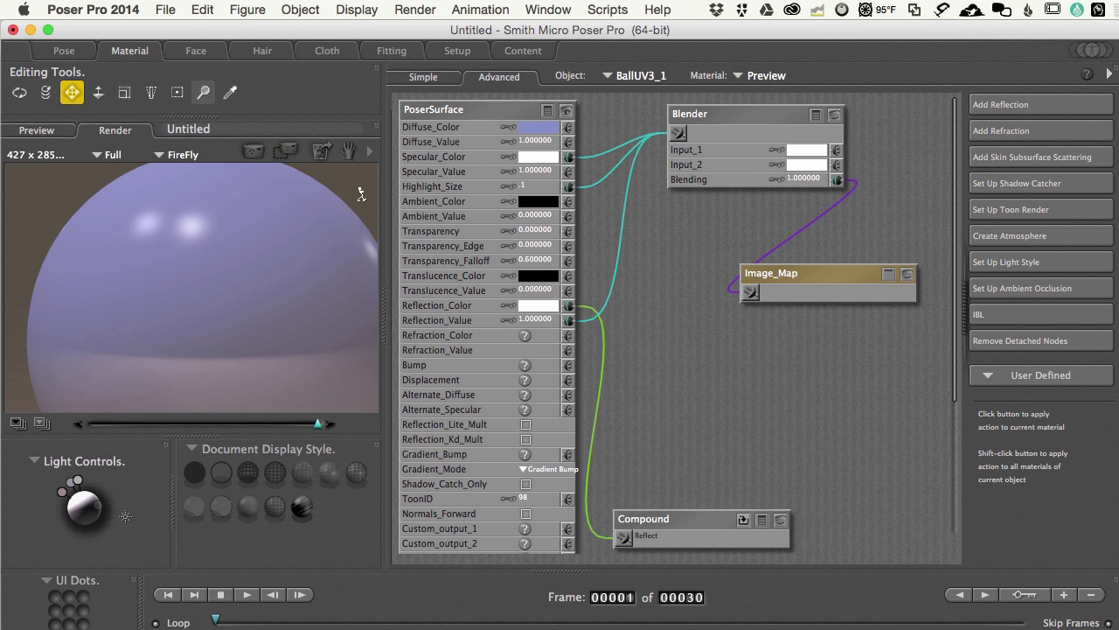
key(super+r)
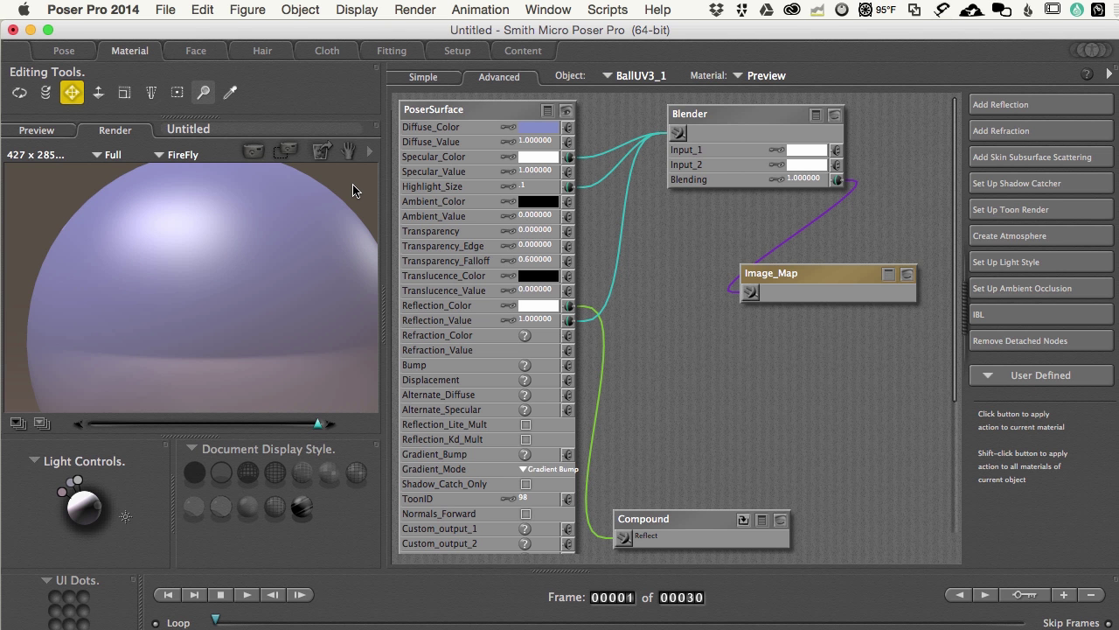
- Render the ball with the Blender's Input_2 color set to dark grey, and lighten Input_2 to a light grey
click(806, 164)
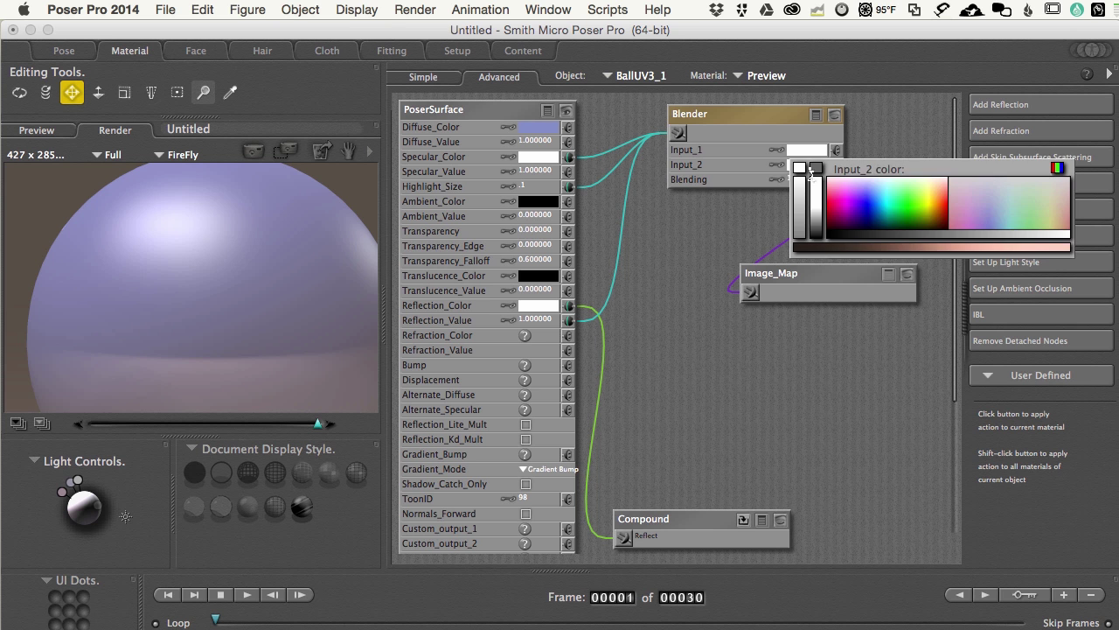
click(818, 229)
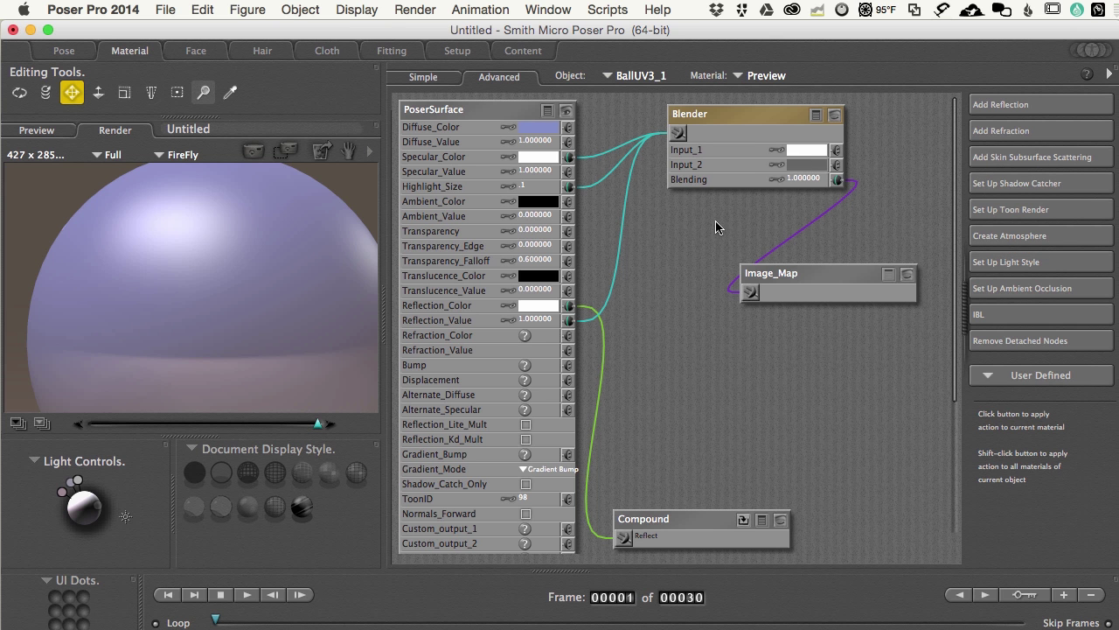
key(super+r)
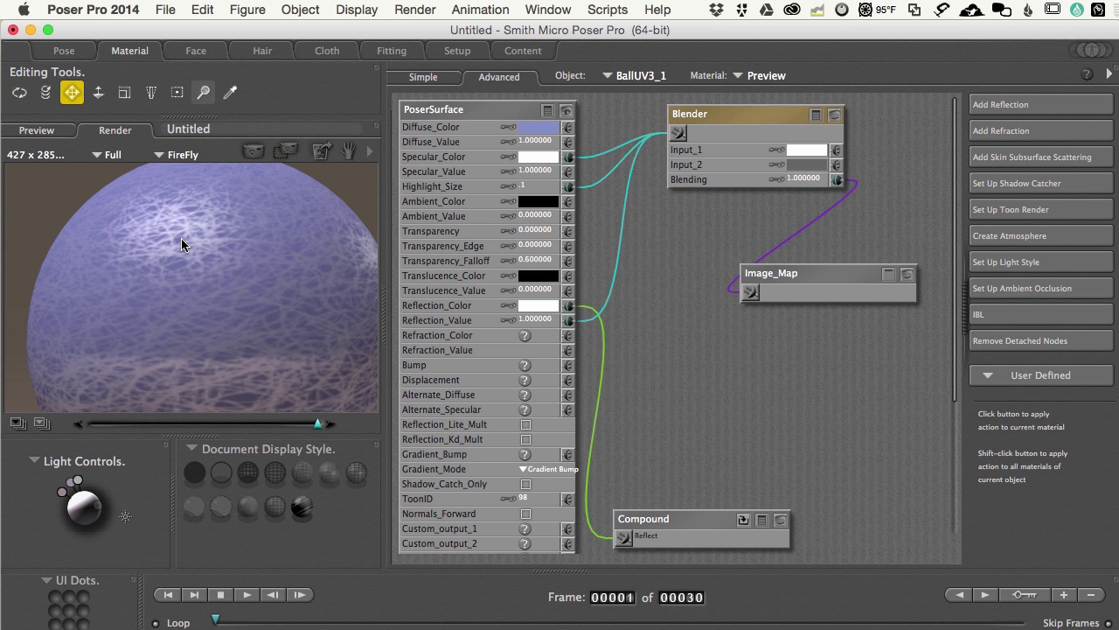
click(804, 165)
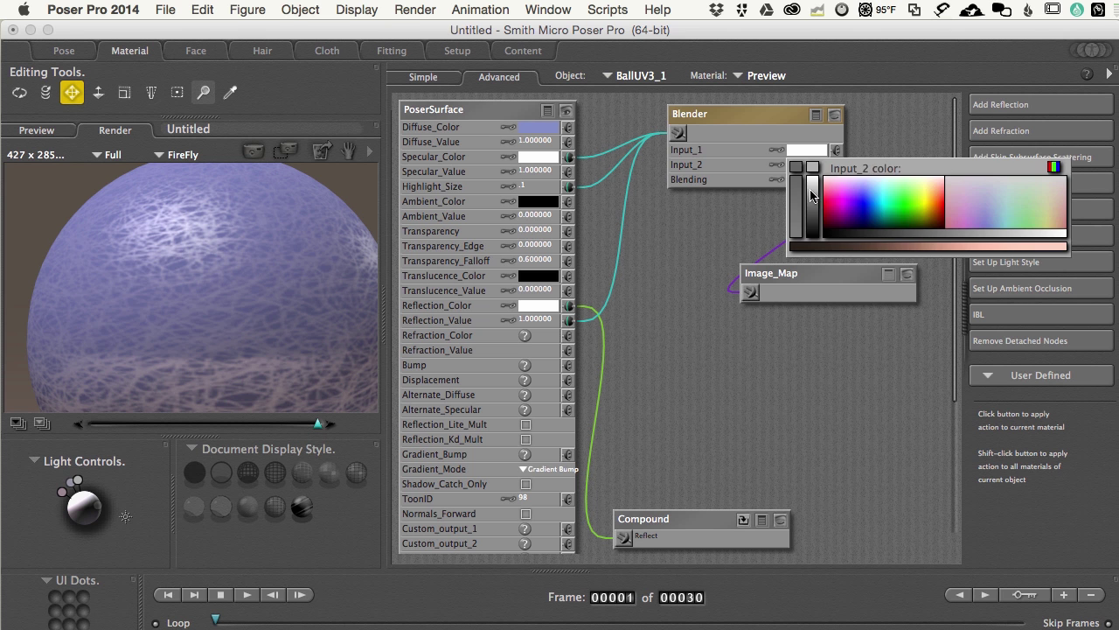
click(812, 196)
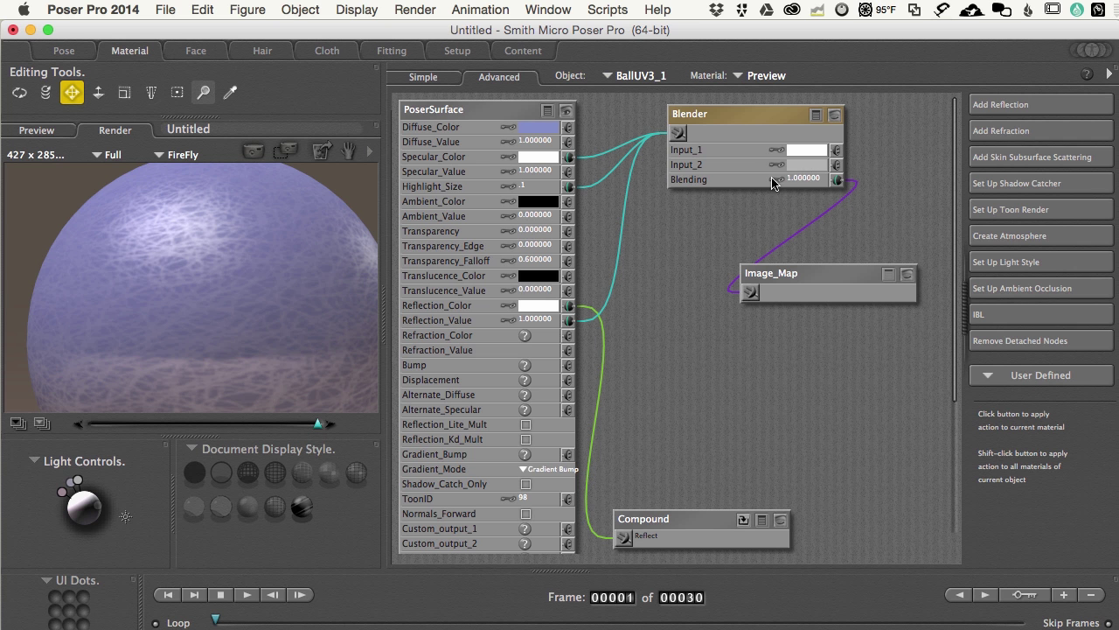
- Move the Image_Map node directly under the Blender, expand its settings, and set U_Scale and V_Scale to .5
drag(815, 276, 751, 214)
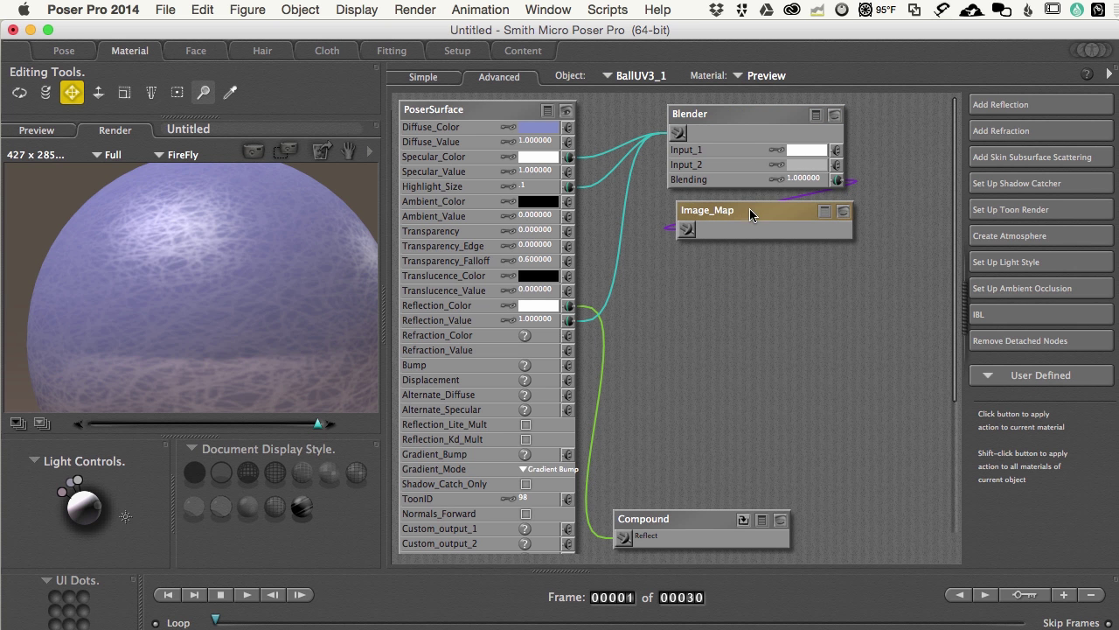
click(825, 212)
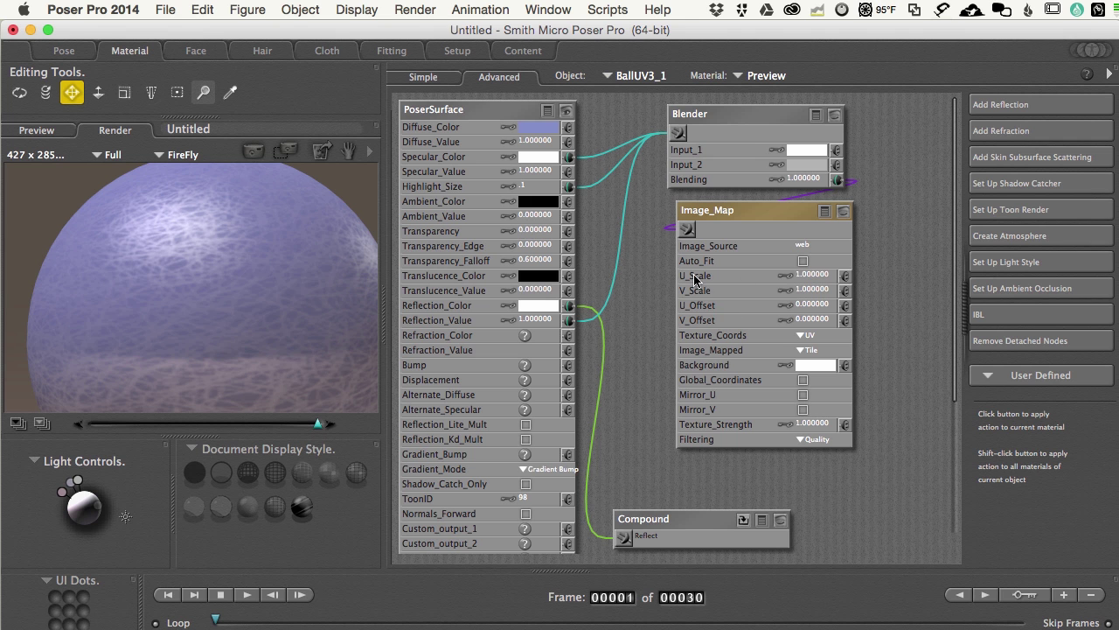
click(812, 276)
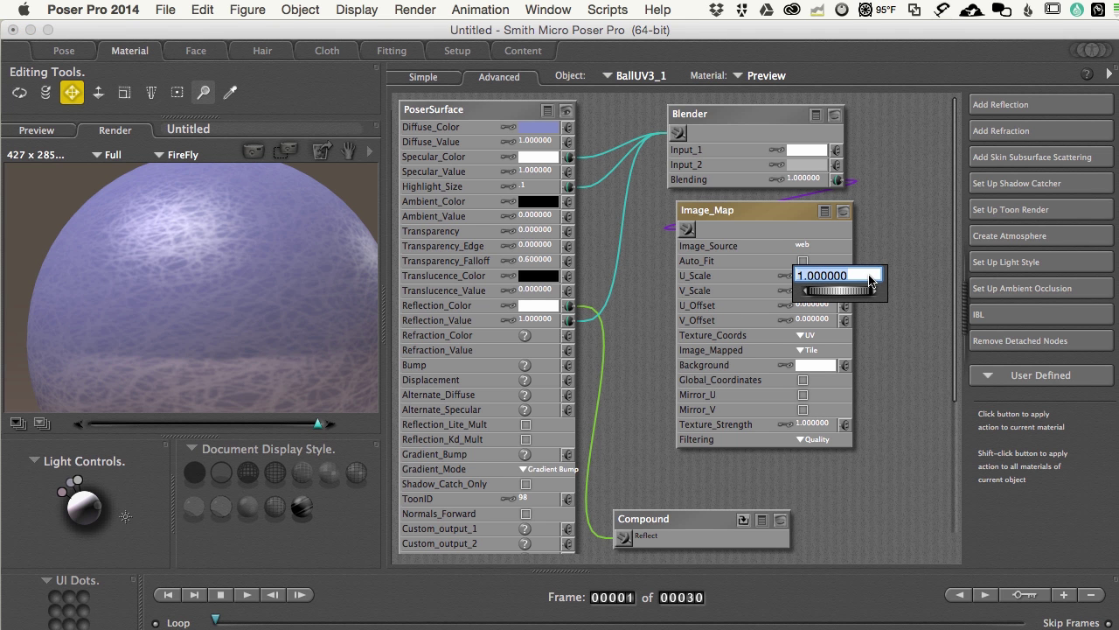
key(BackSpace)
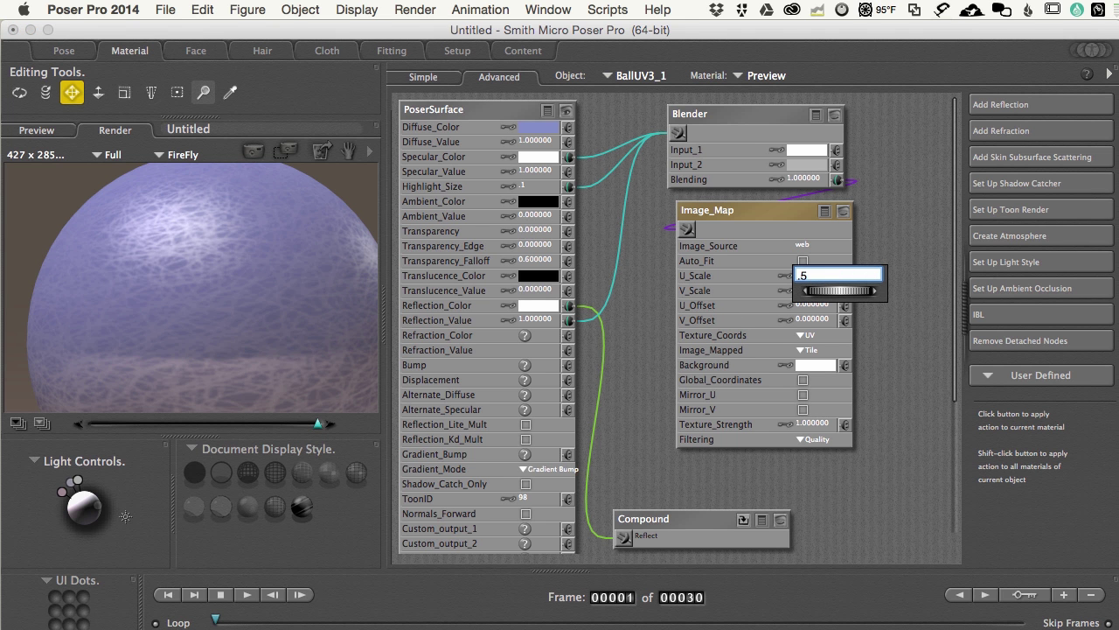
text(.5)
key(Return)
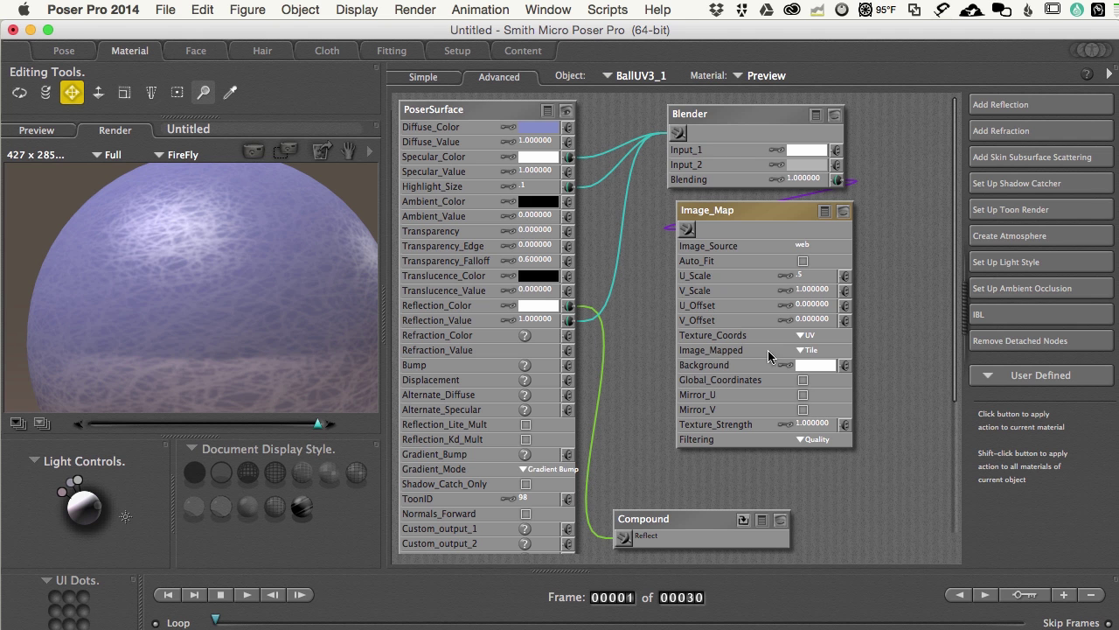
click(813, 307)
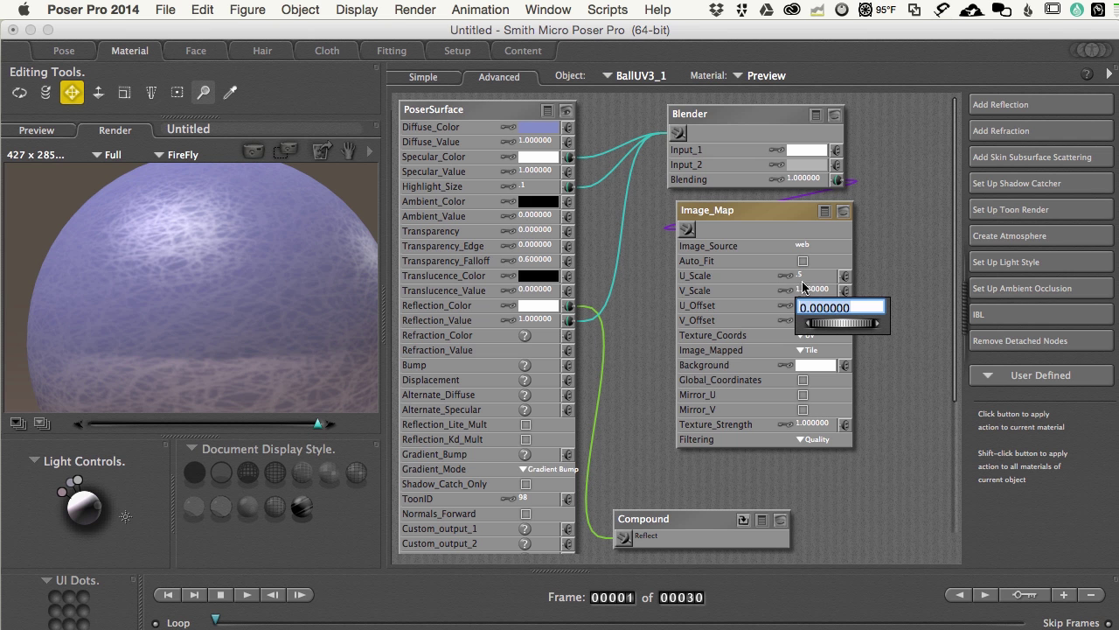
click(818, 291)
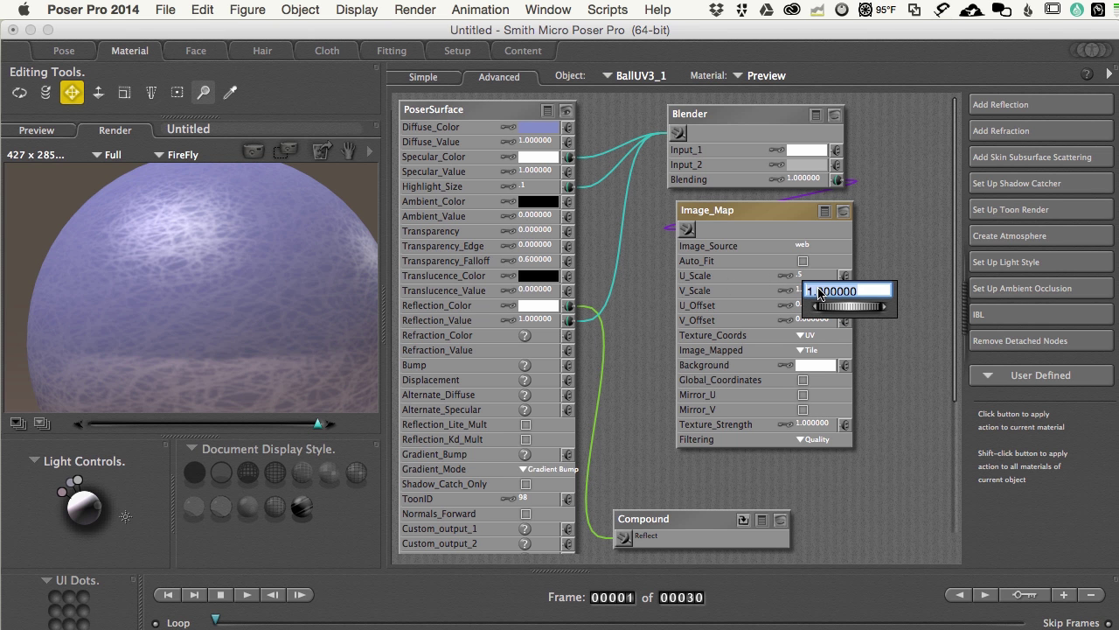
text(.5)
key(Return)
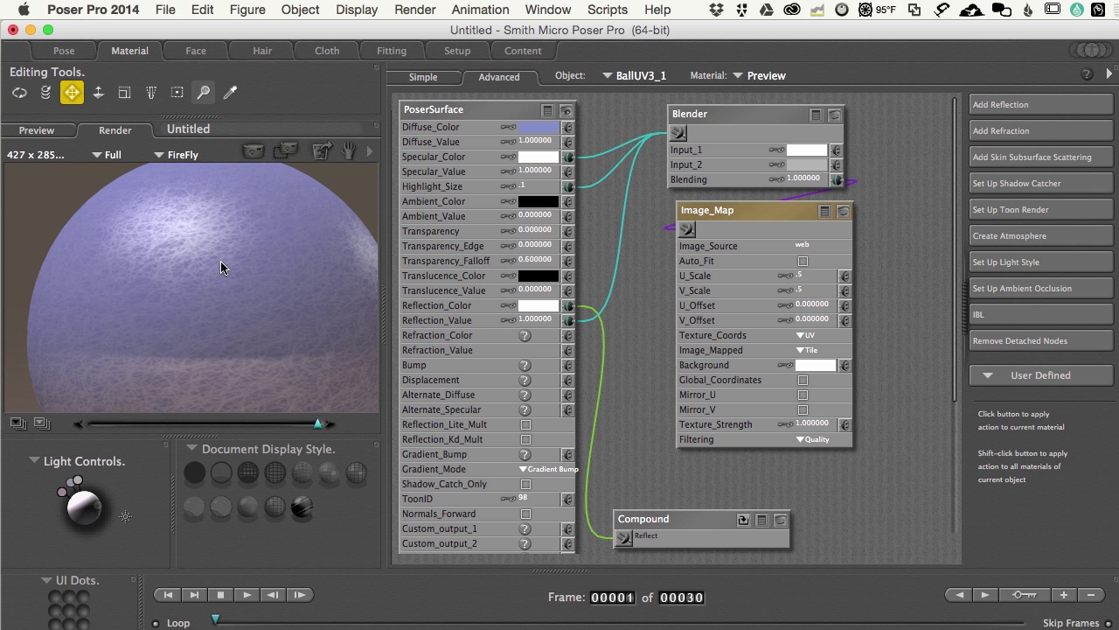
- Return to the Pose room, close the ball scene, and create a new scene
click(66, 51)
key(super+w)
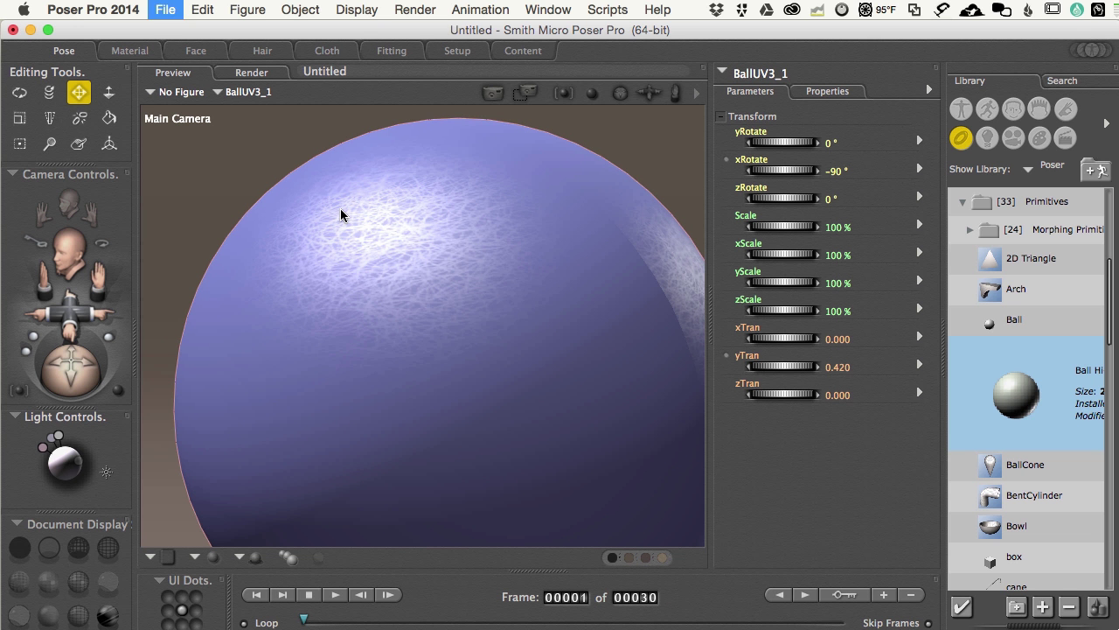
click(795, 353)
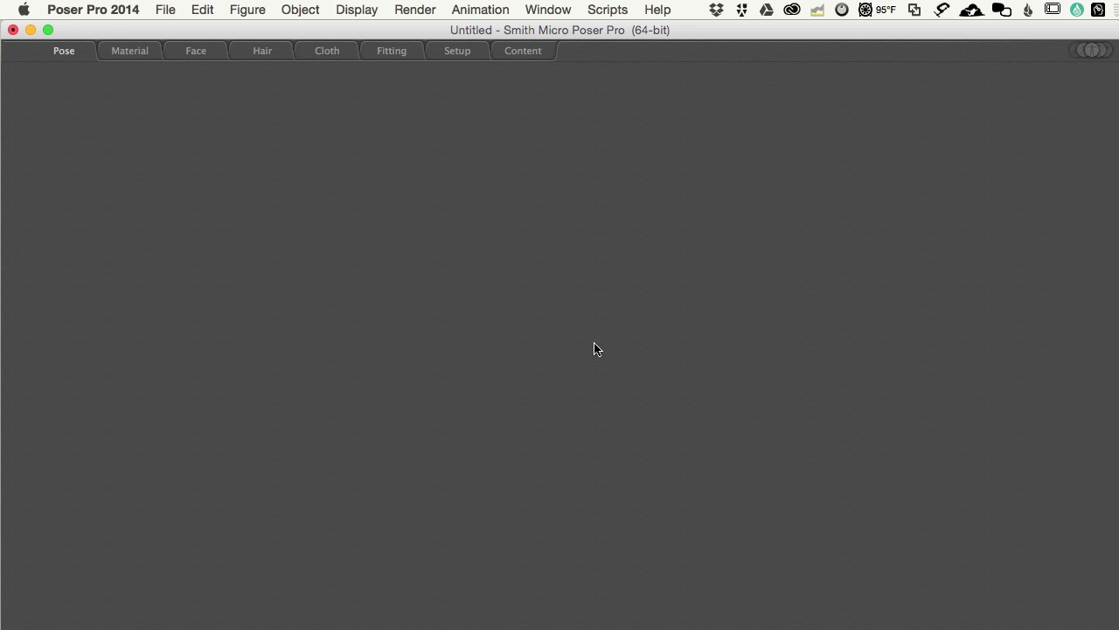
key(super+n)
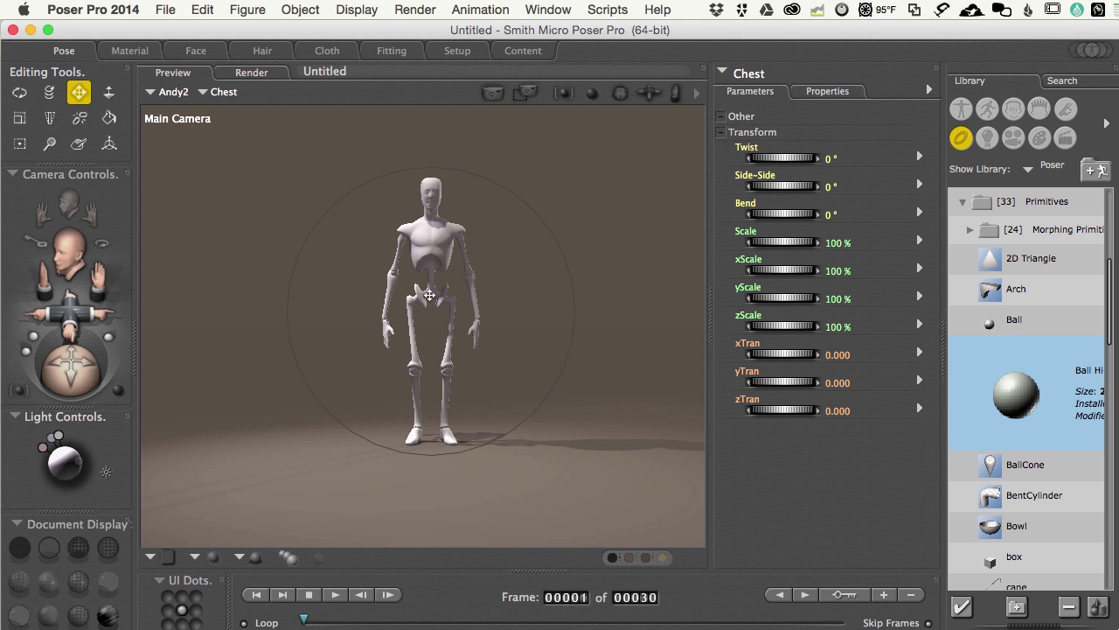
- Delete the default Andy2 figure from the new scene
click(429, 295)
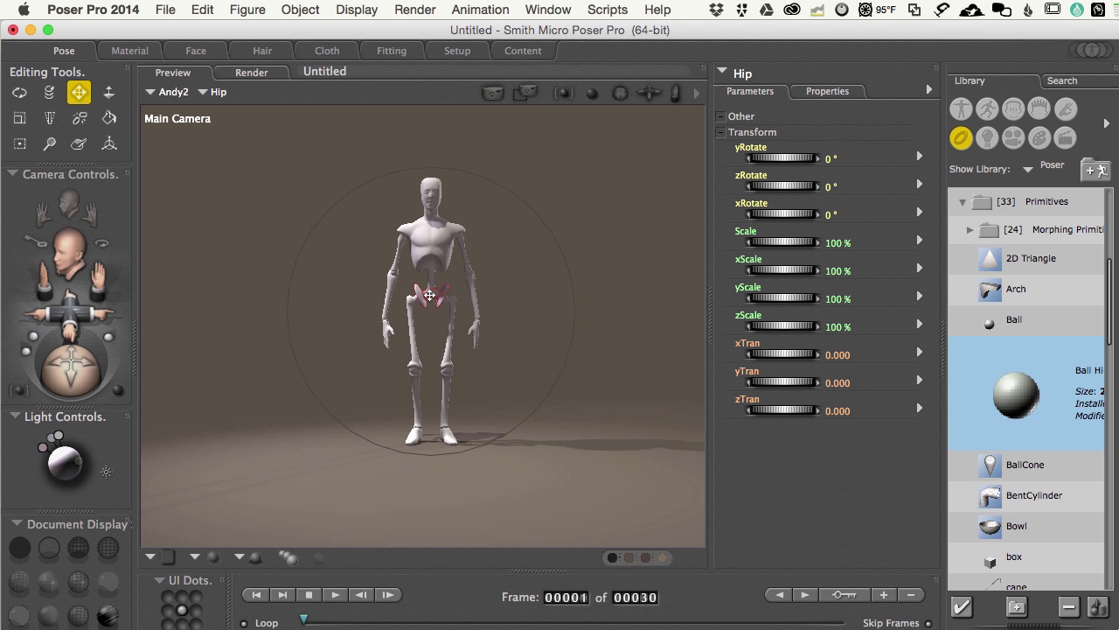
key(Delete)
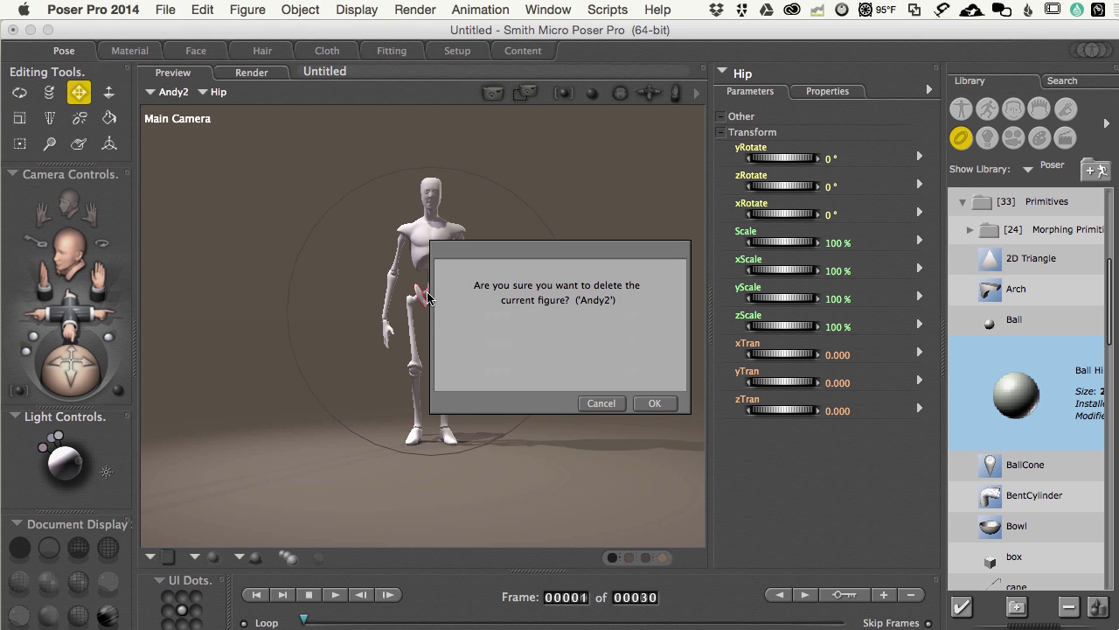
click(655, 404)
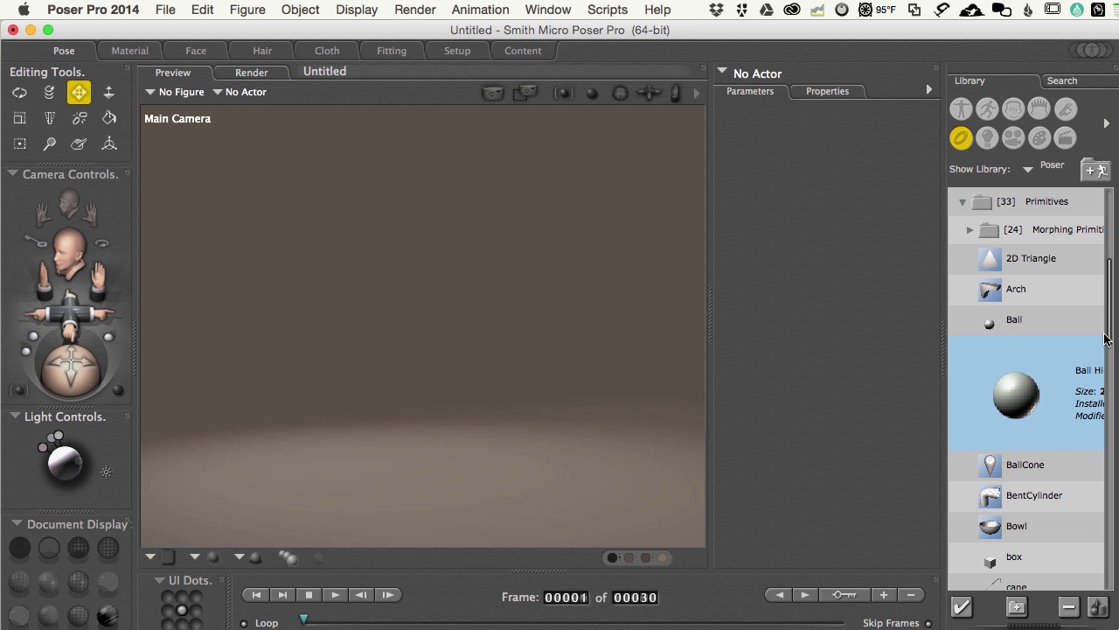
- Add the one sided square from the library's Primitives to the scene
drag(1111, 331, 1111, 416)
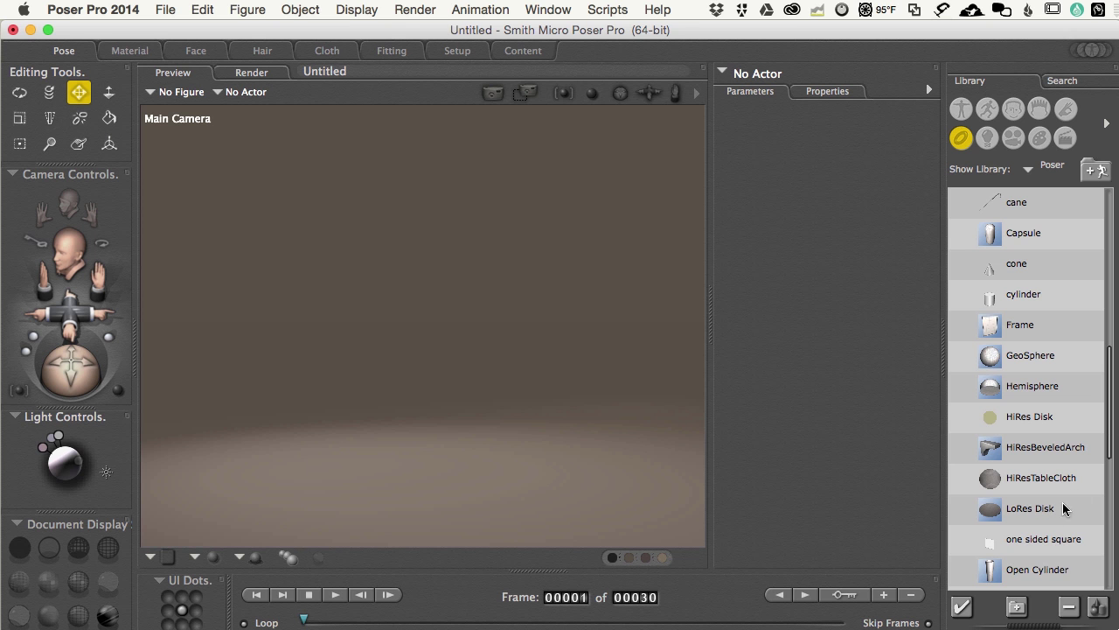
mouse_move(1026, 542)
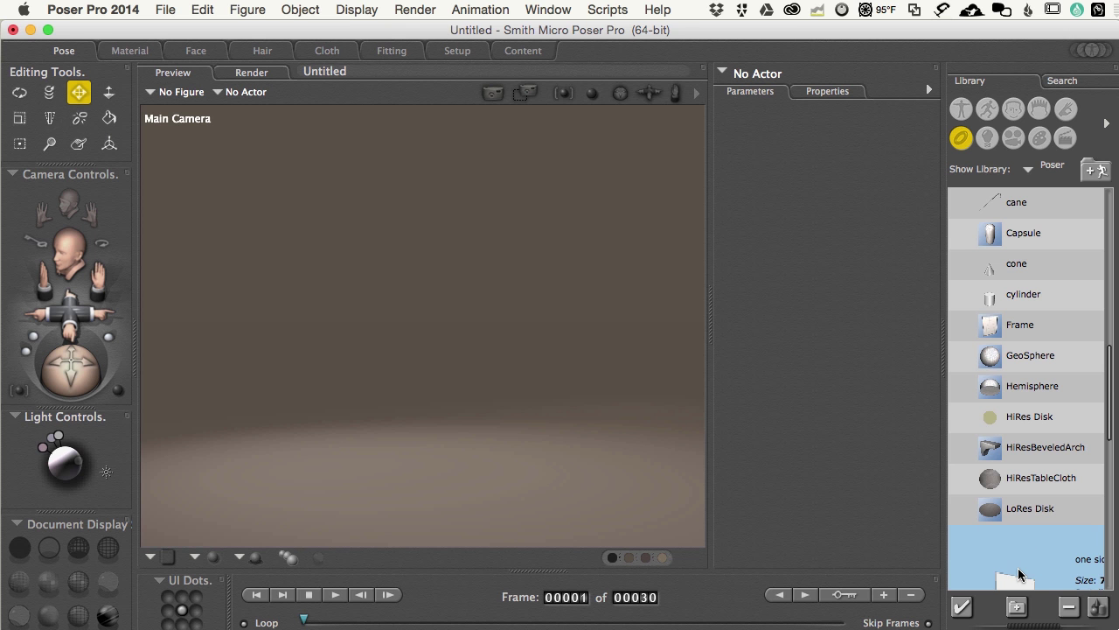
double_click(1002, 556)
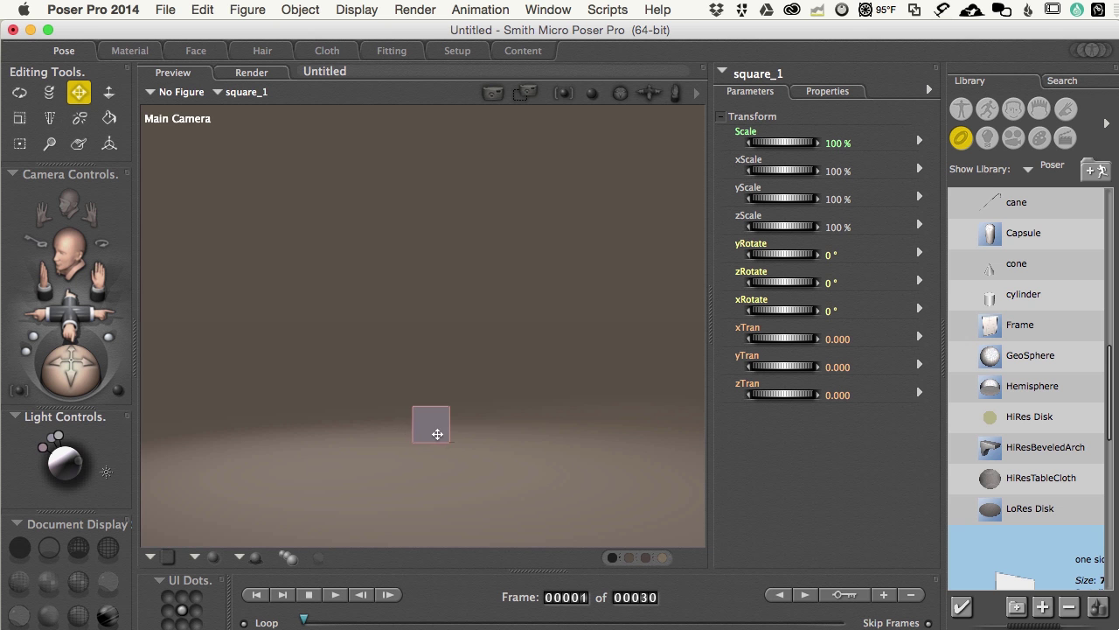
- Stretch the square into a wide wall by setting its xScale to about 434%
mouse_move(433, 434)
mouse_down()
mouse_move(440, 452)
mouse_move(440, 385)
mouse_up()
scroll(441, 384, up, 5)
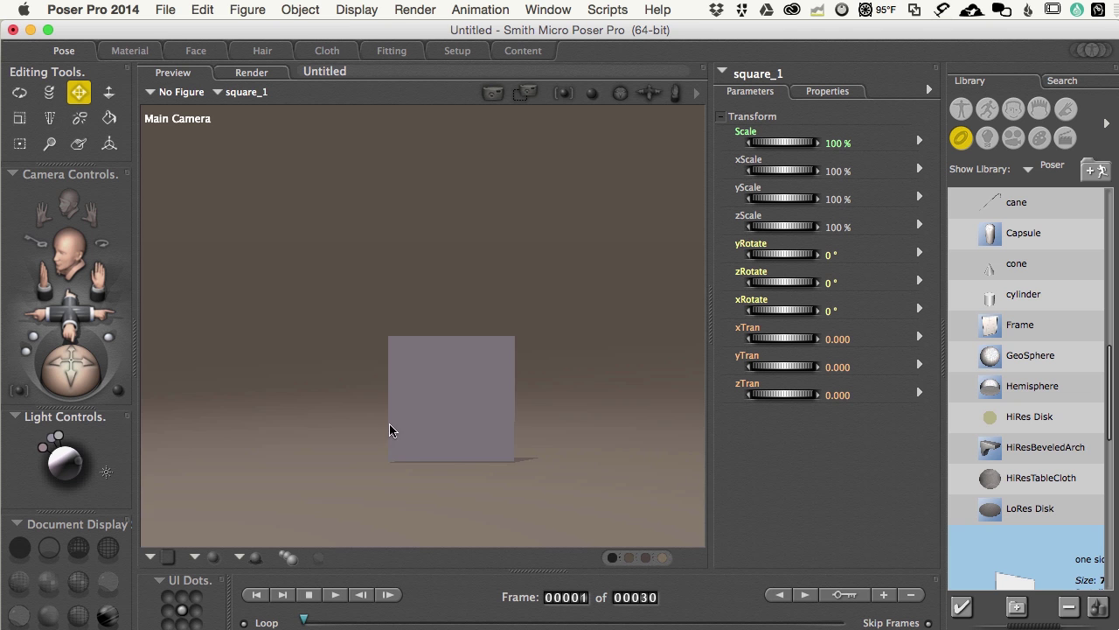
alt+drag(389, 423, 417, 427)
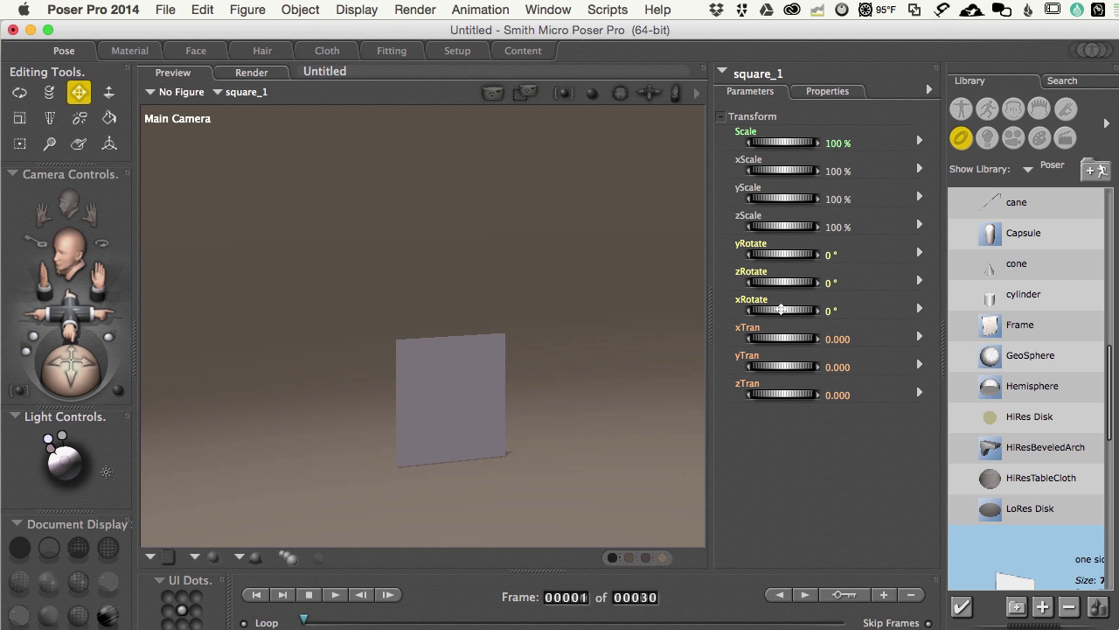
drag(772, 170, 892, 170)
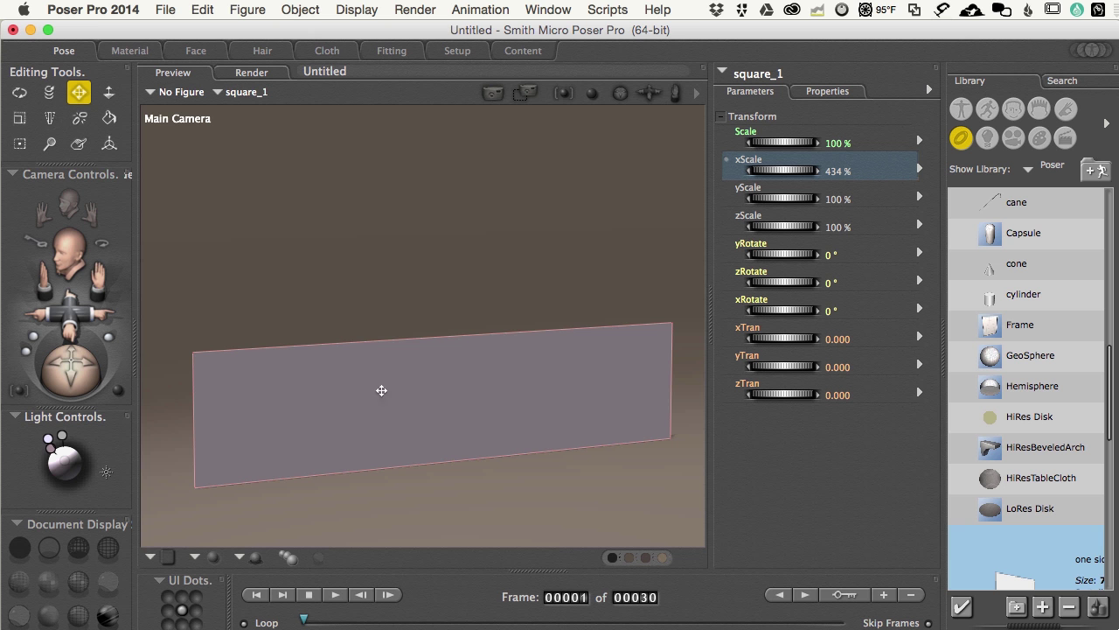
scroll(387, 398, down, 5)
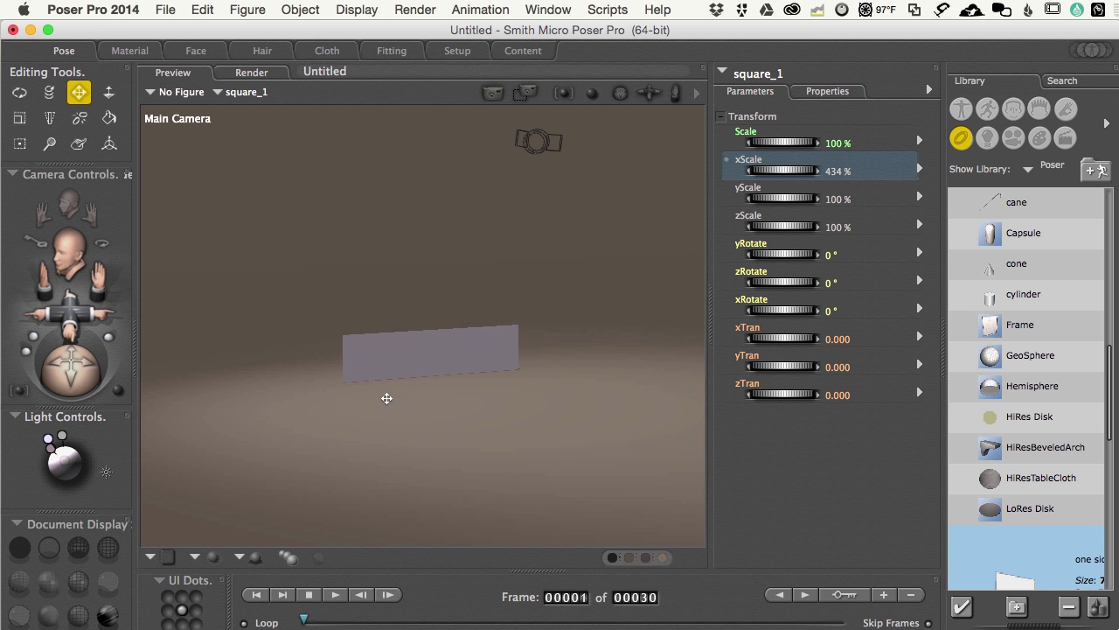
- Create a new spot light in the scene
click(287, 10)
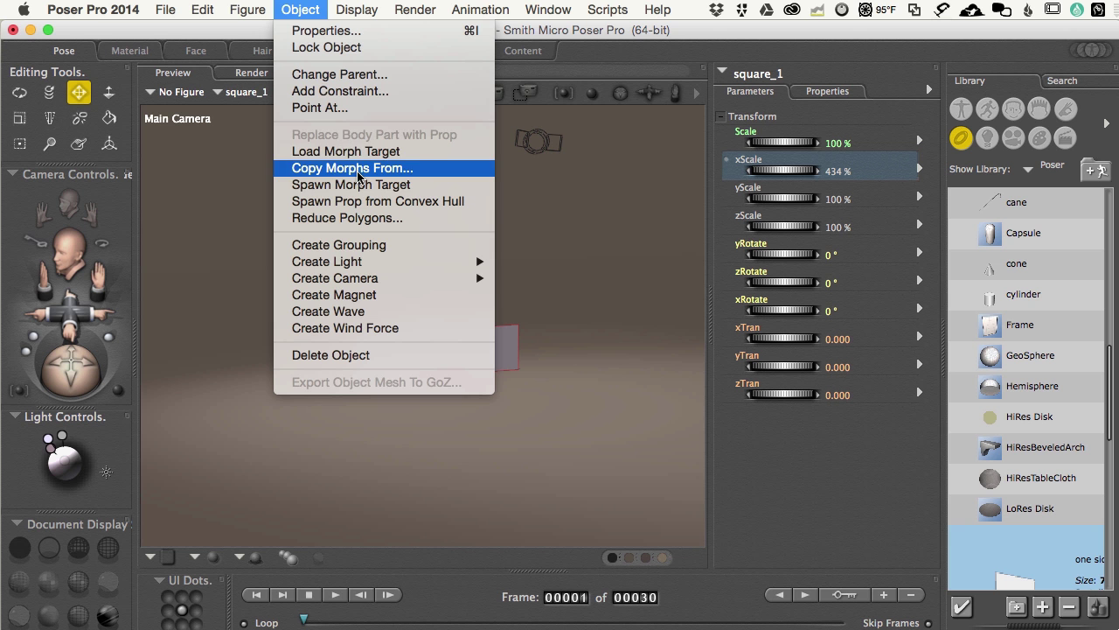
mouse_move(355, 262)
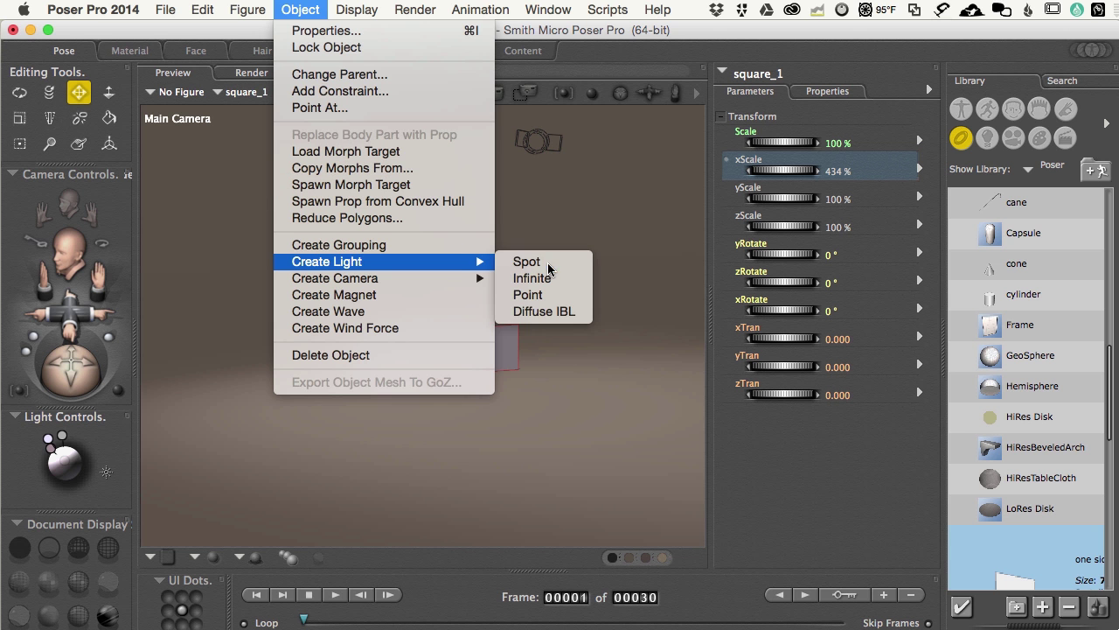
click(543, 266)
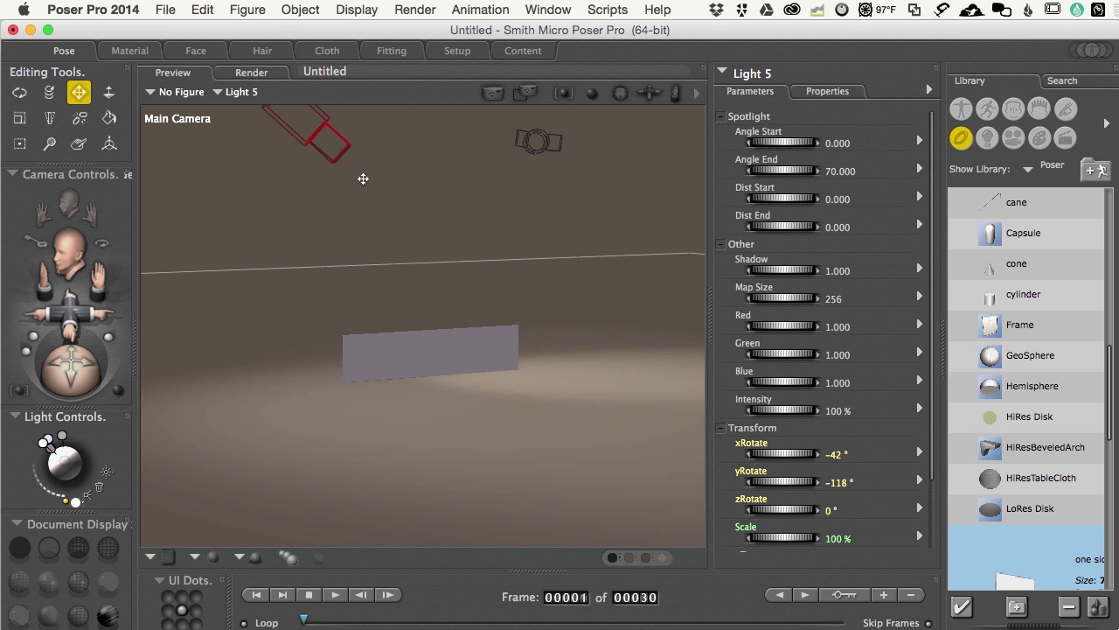
- Rename the stretched square prop as Metal Wall
click(488, 342)
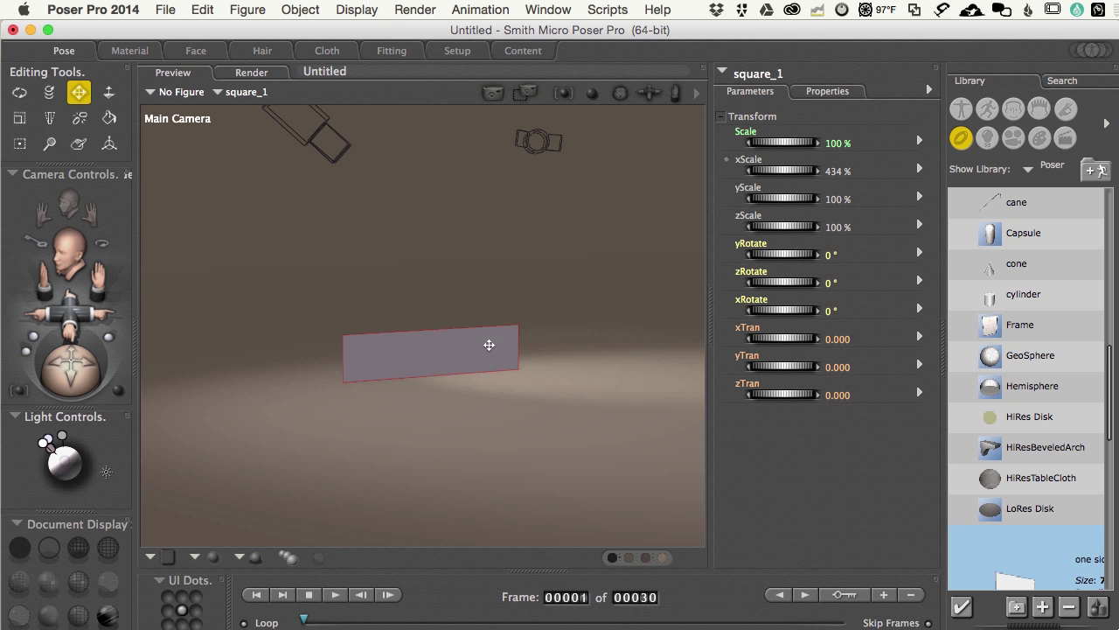
click(827, 91)
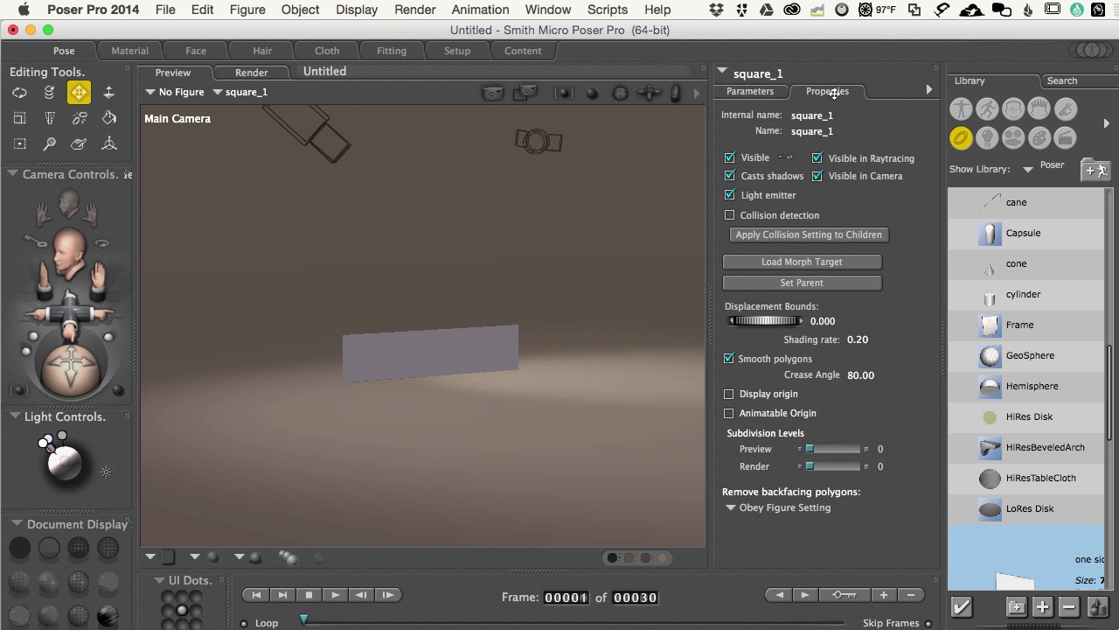
click(805, 133)
text(Metal Wall)
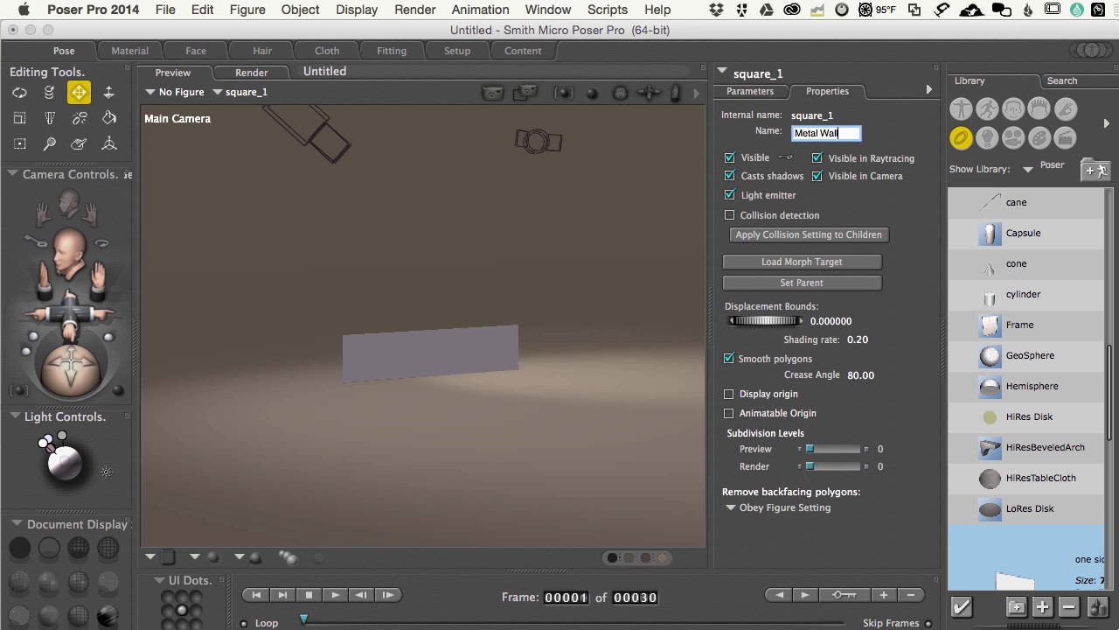
key(Return)
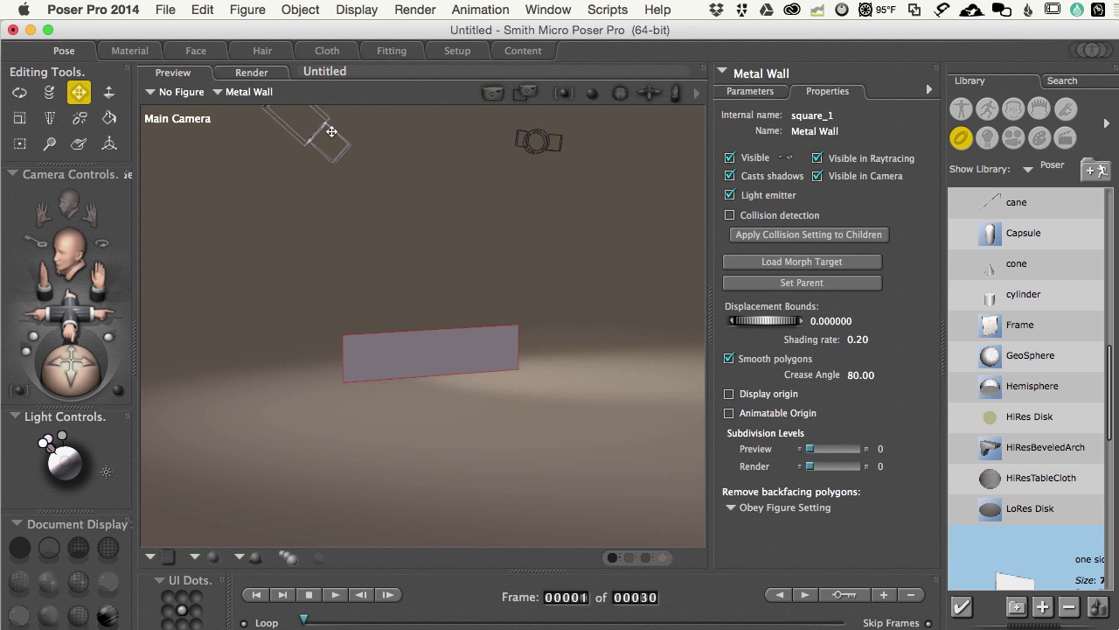
- Point the new spot light at the Metal Wall prop
click(314, 131)
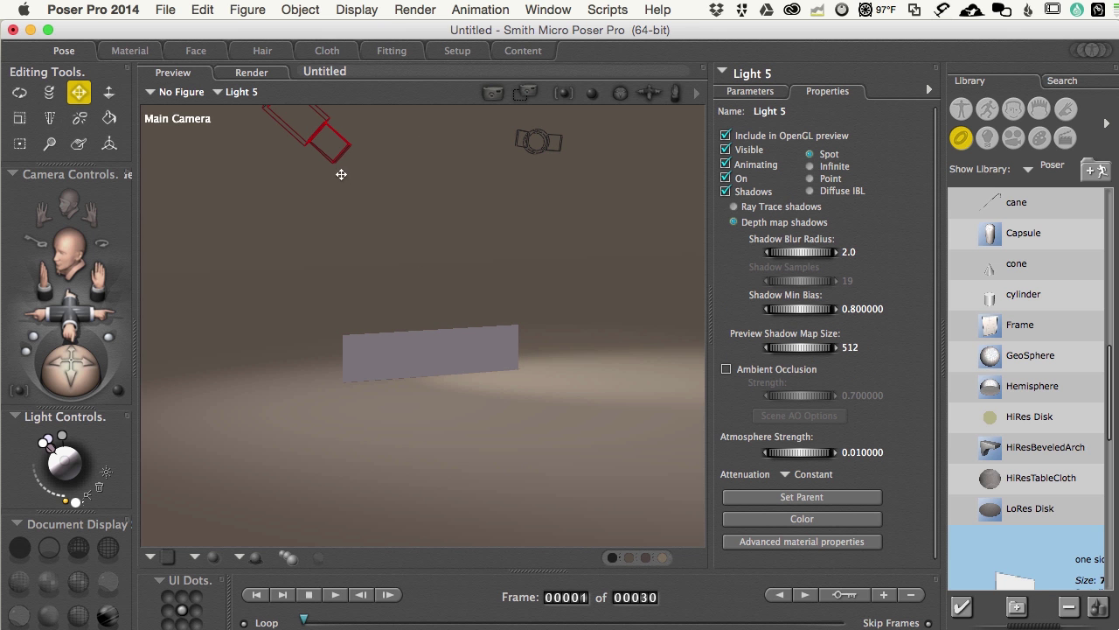
click(300, 10)
click(304, 108)
scroll(704, 280, down, 5)
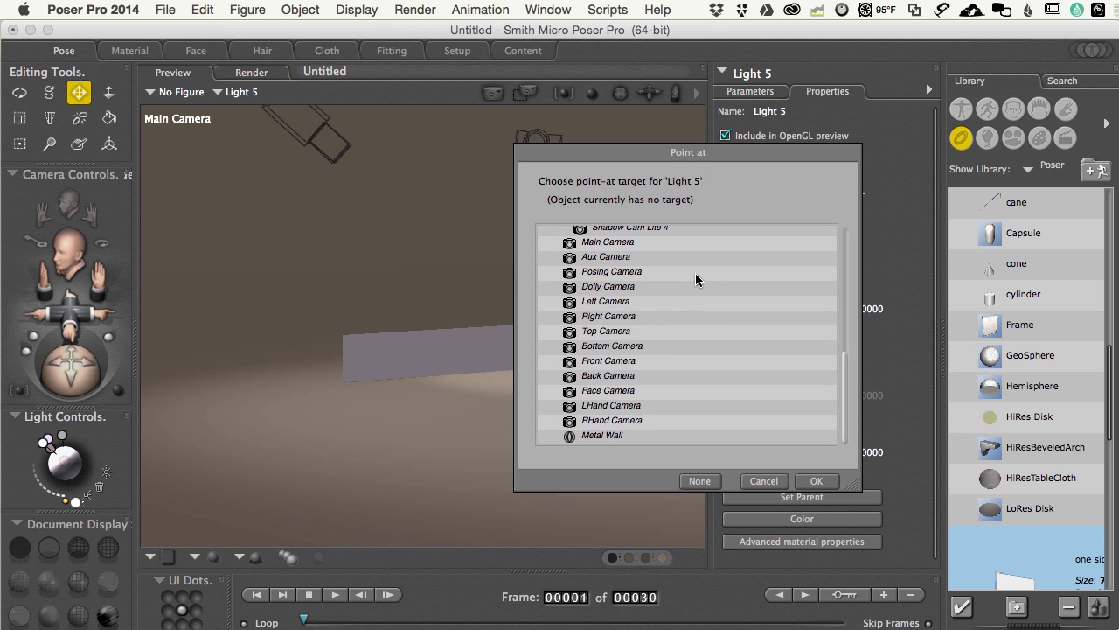
click(603, 436)
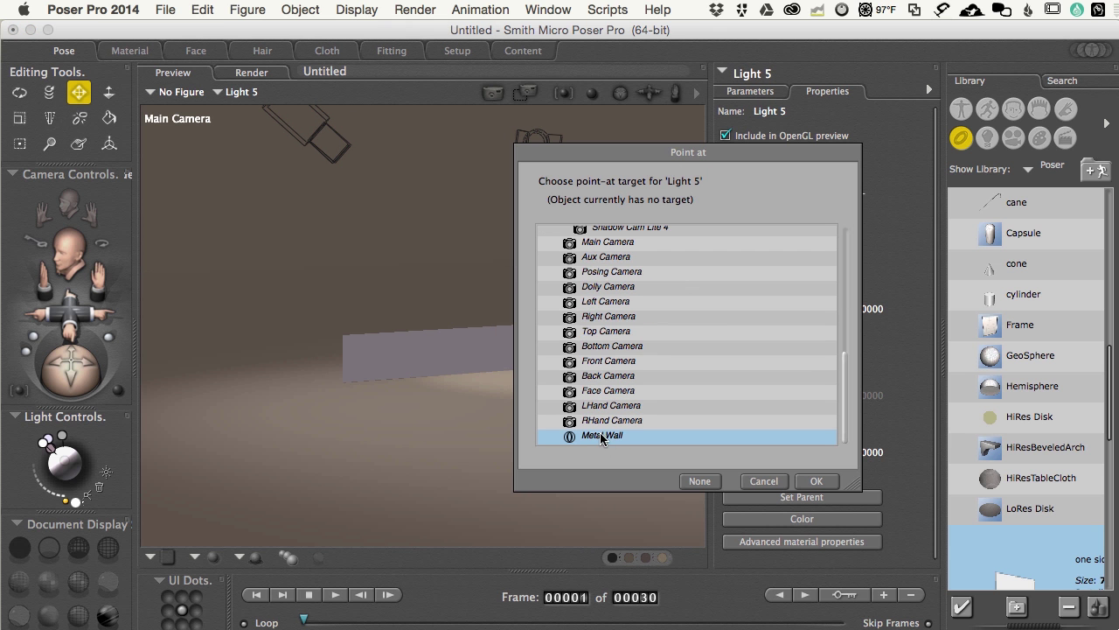
click(813, 481)
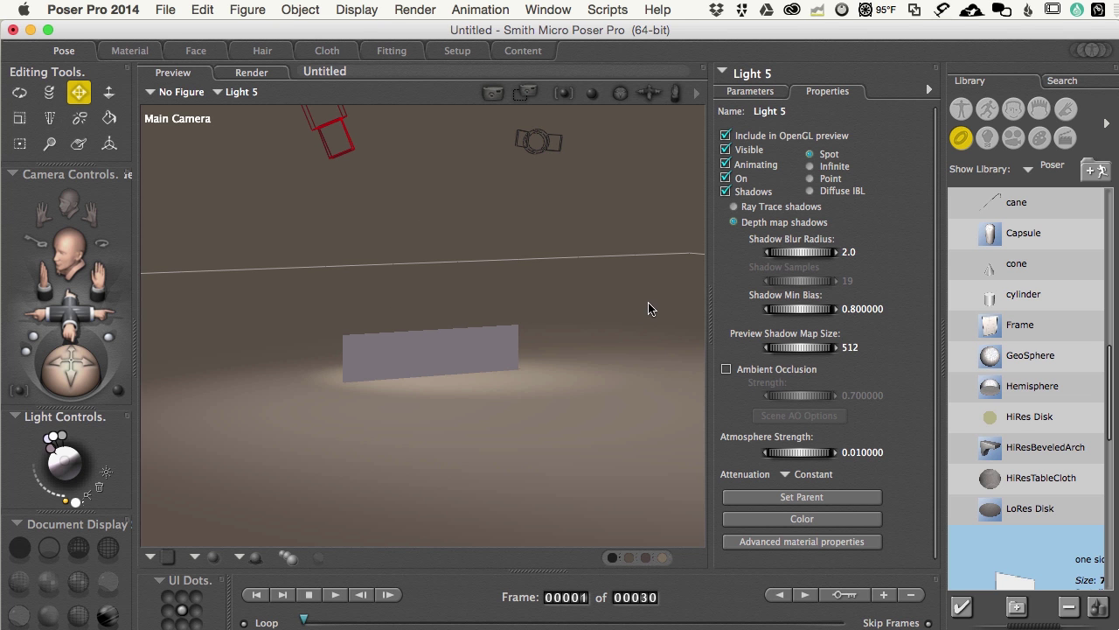
- Move the spot light in front of the wall by setting its zTran to about 1.215
click(755, 93)
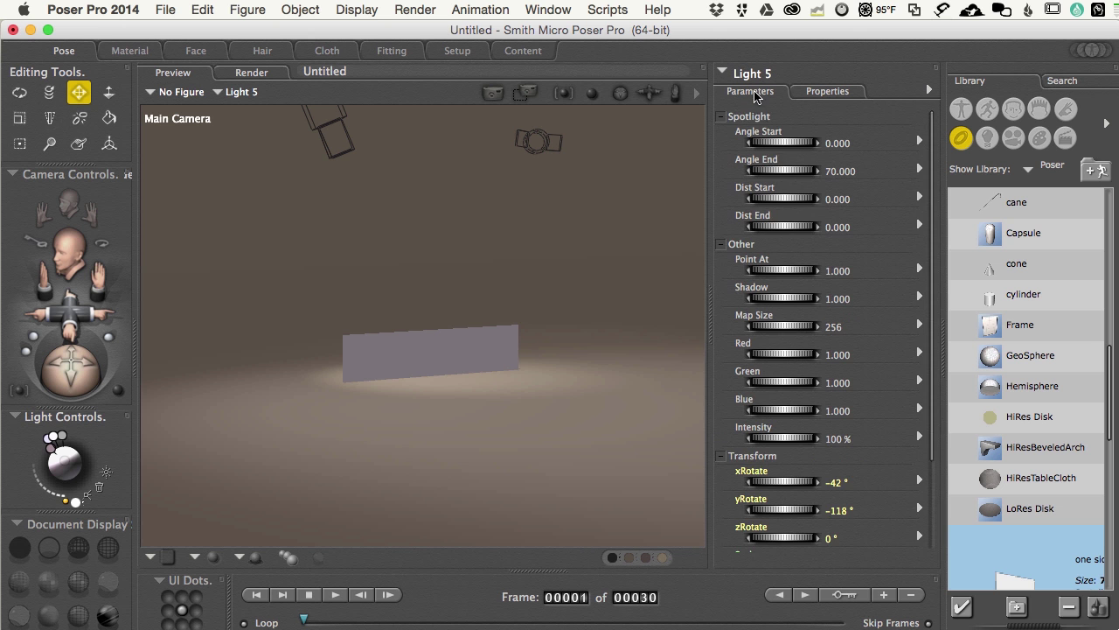
scroll(818, 383, down, 3)
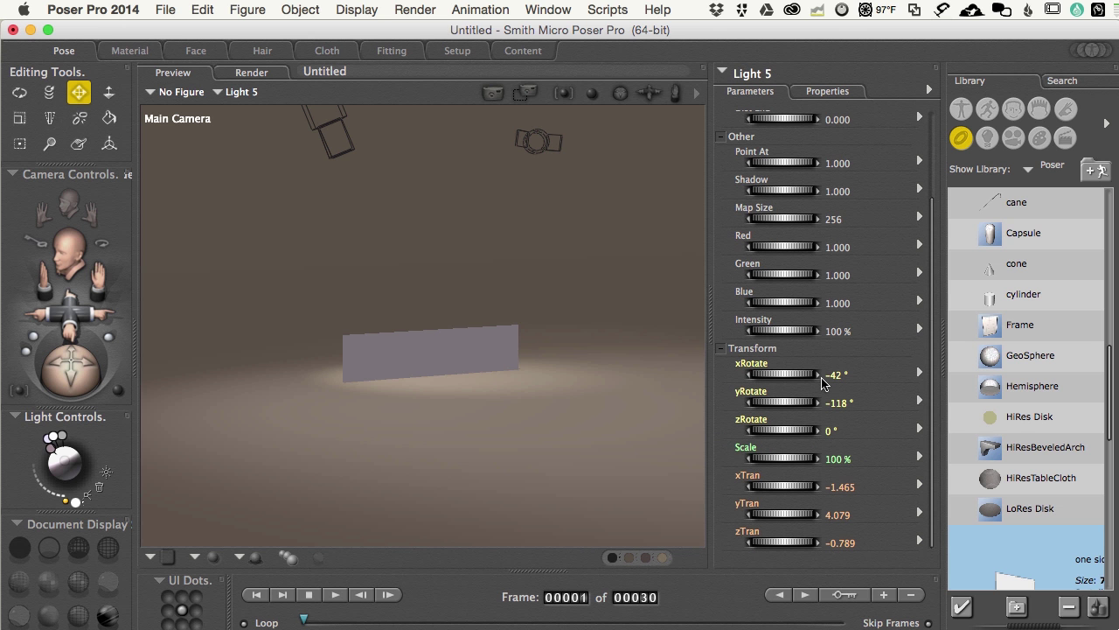
click(781, 542)
drag(781, 542, 818, 543)
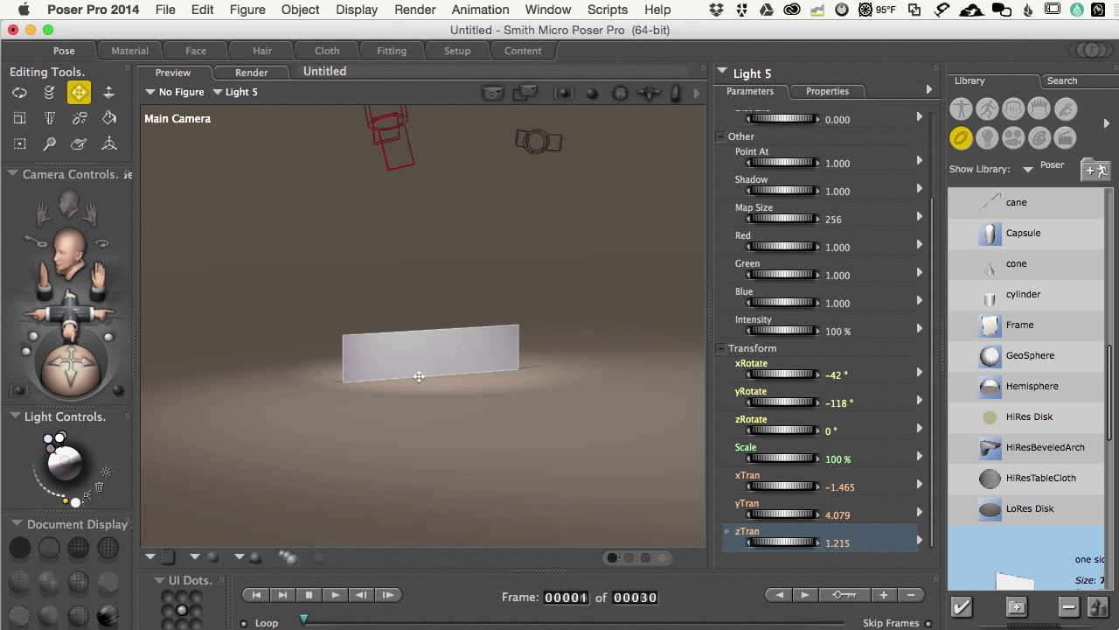
scroll(433, 351, down, 8)
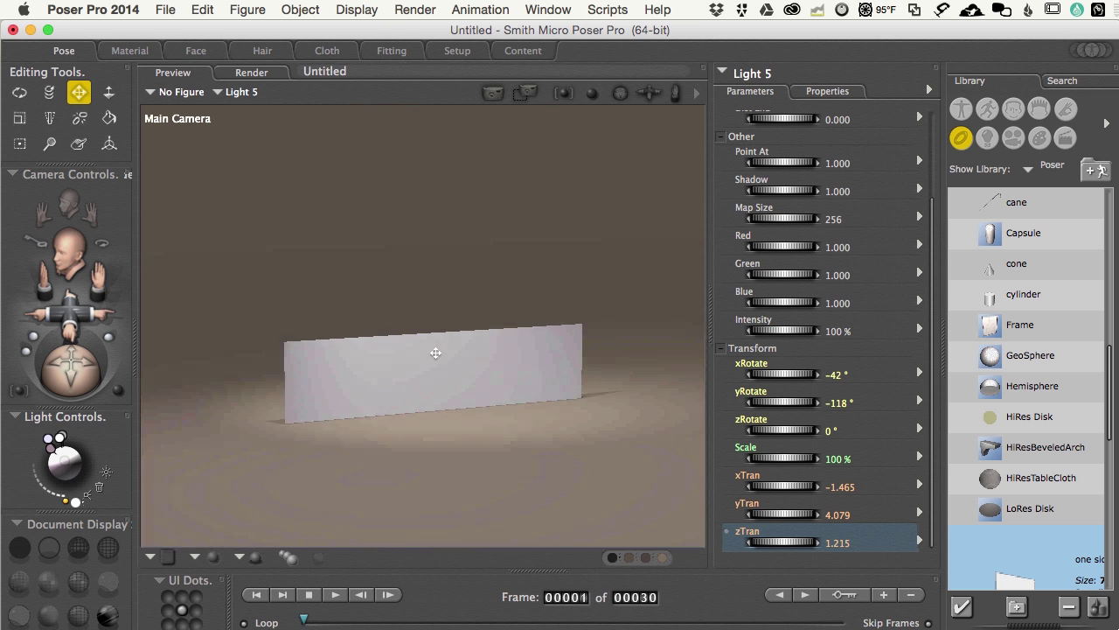
- Switch to the Material room and show the Metal Wall prop's material
click(120, 48)
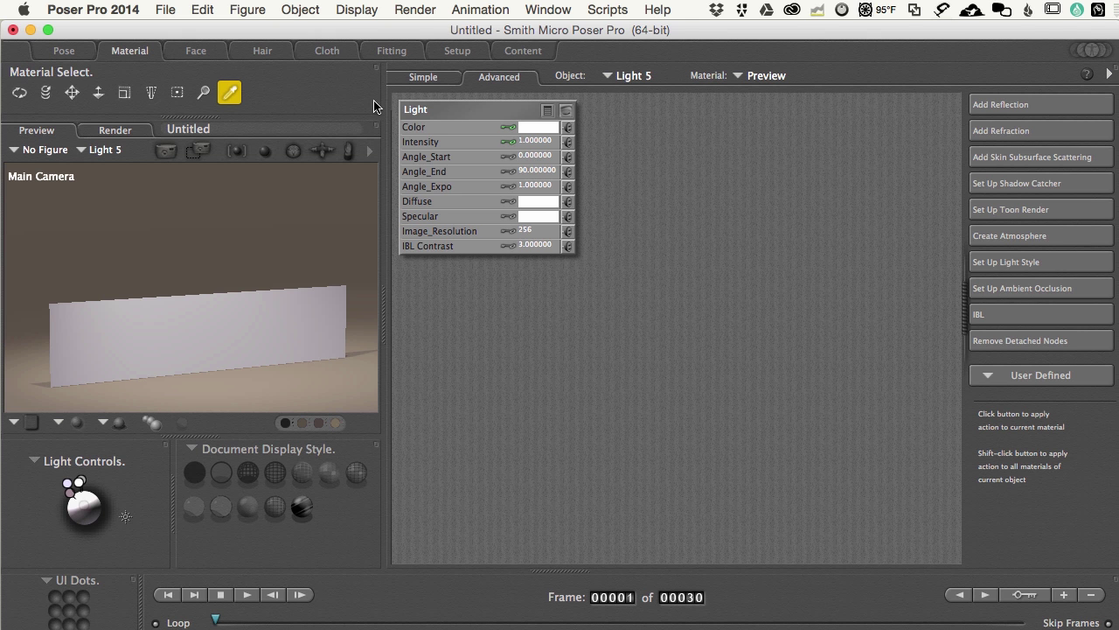
click(105, 150)
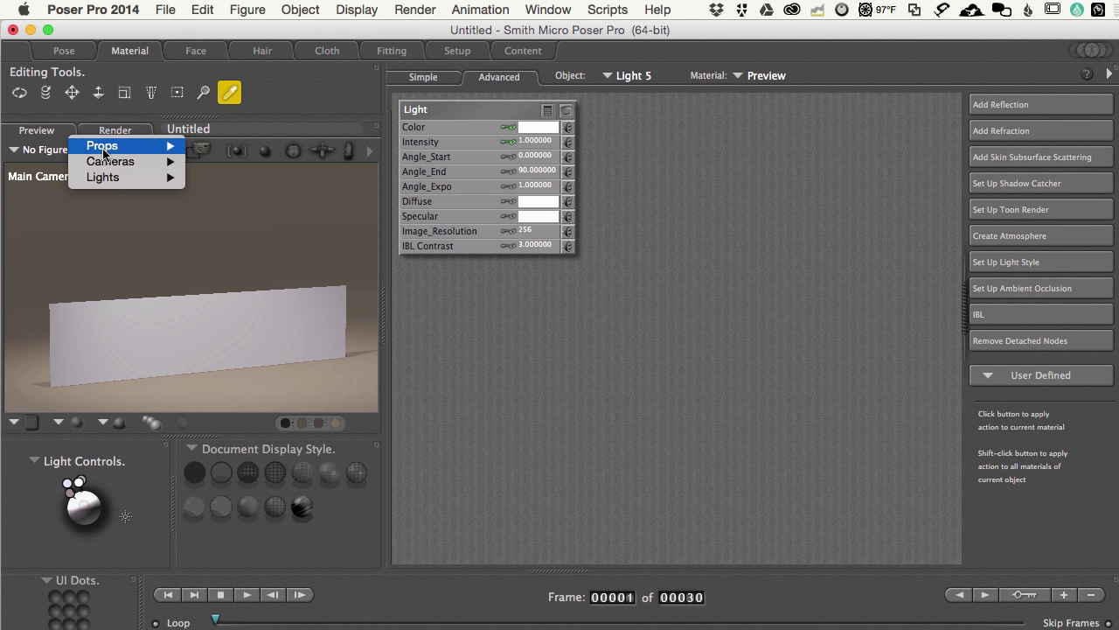
mouse_move(106, 151)
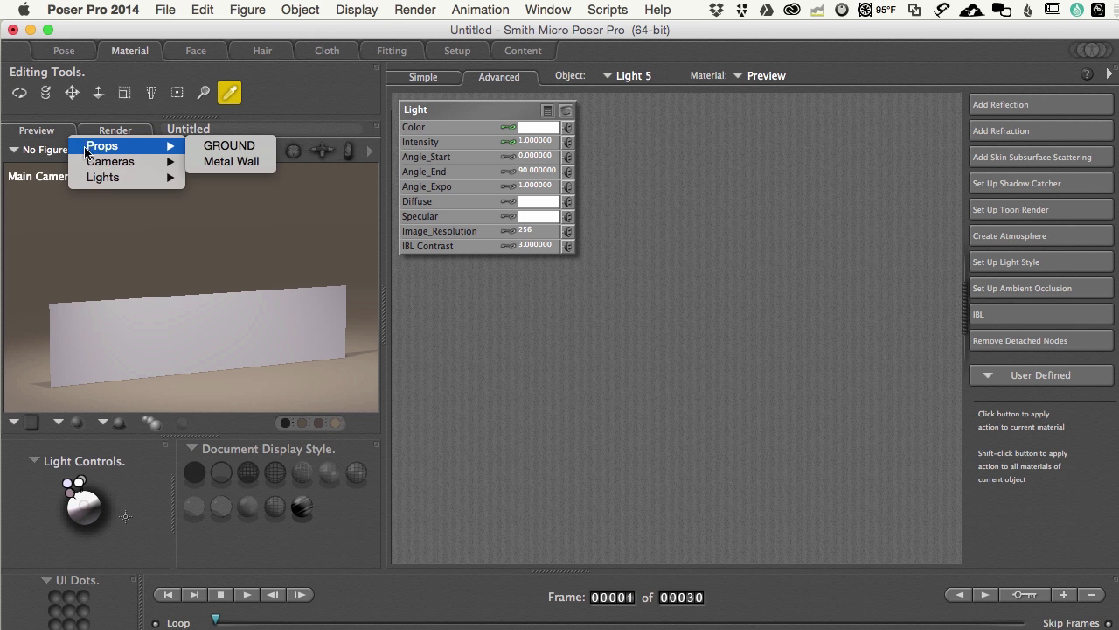
click(45, 156)
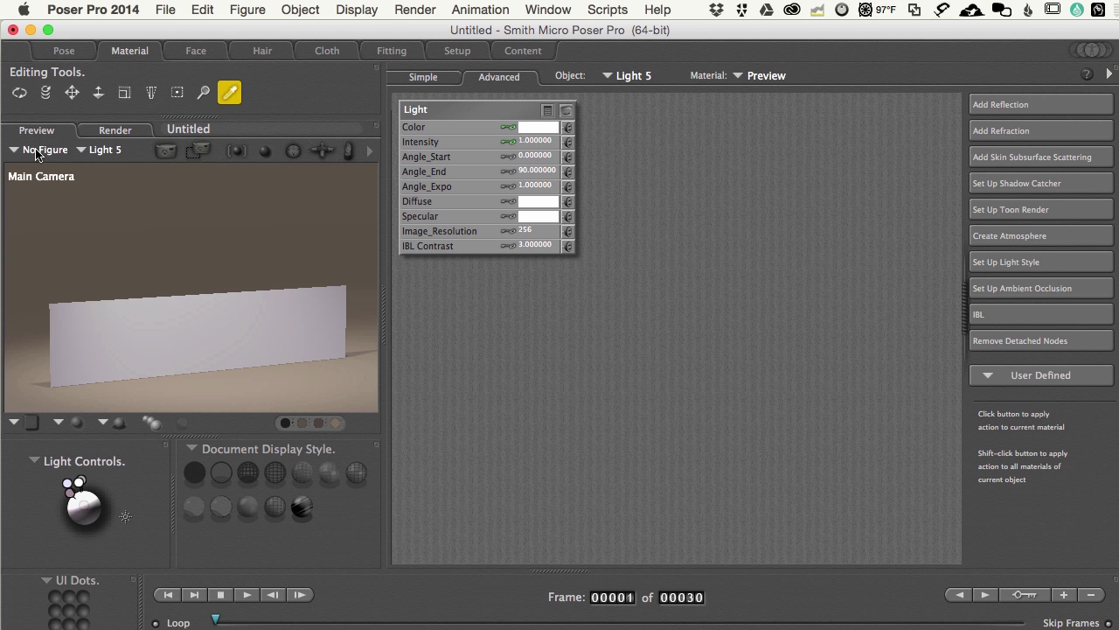
click(98, 153)
mouse_move(112, 154)
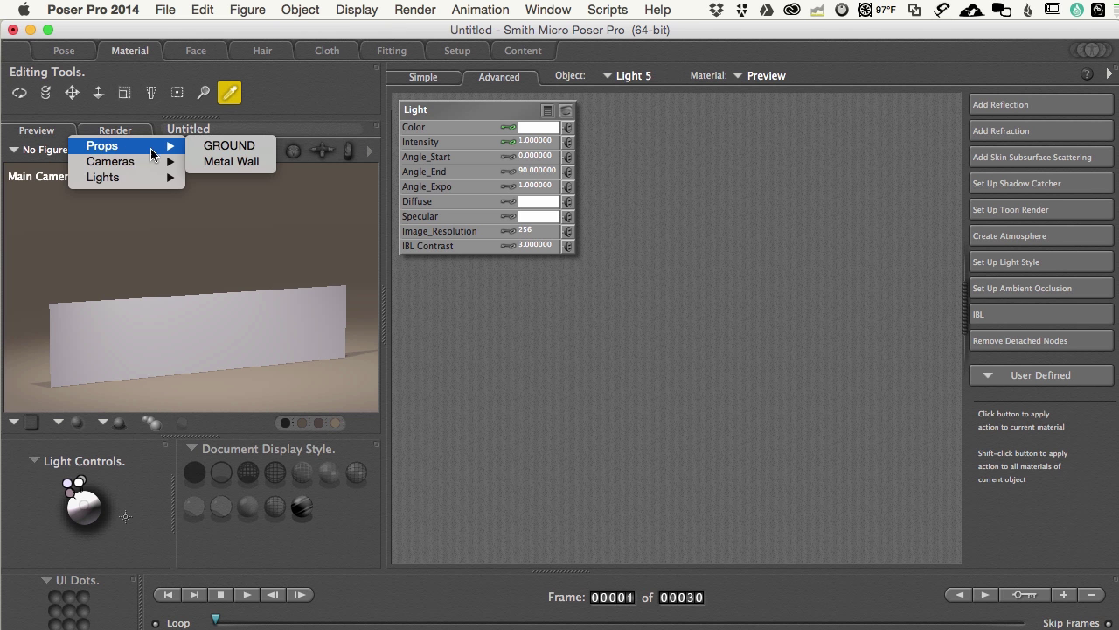
click(234, 162)
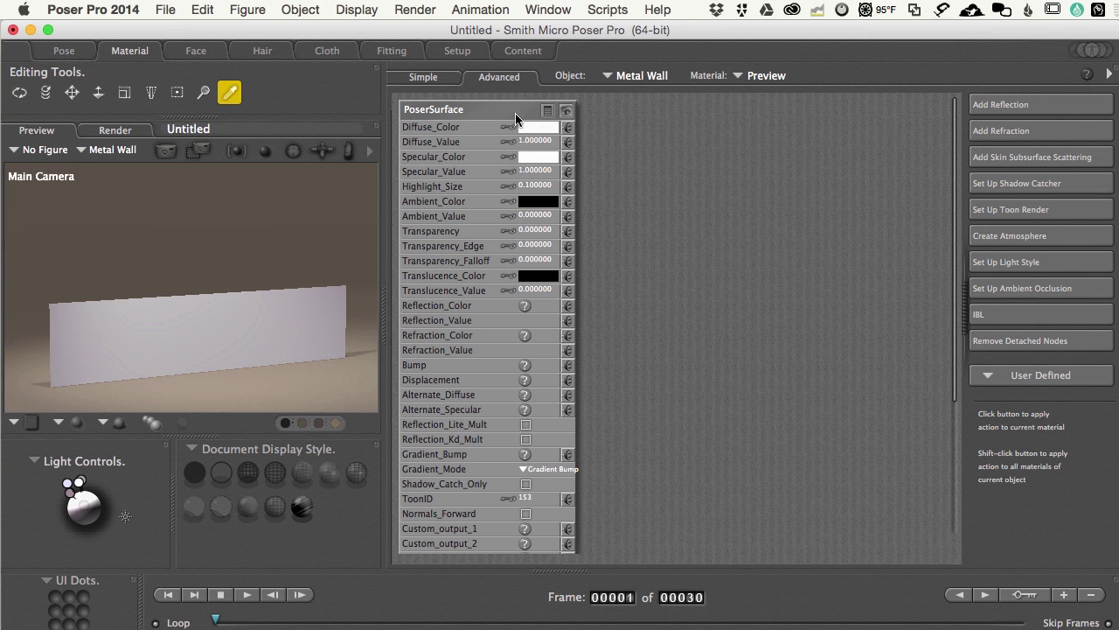
- Add a 2D Textures image_map node to the Metal Wall material and place it beside the PoserSurface node
right_click(607, 122)
mouse_move(684, 125)
mouse_move(831, 200)
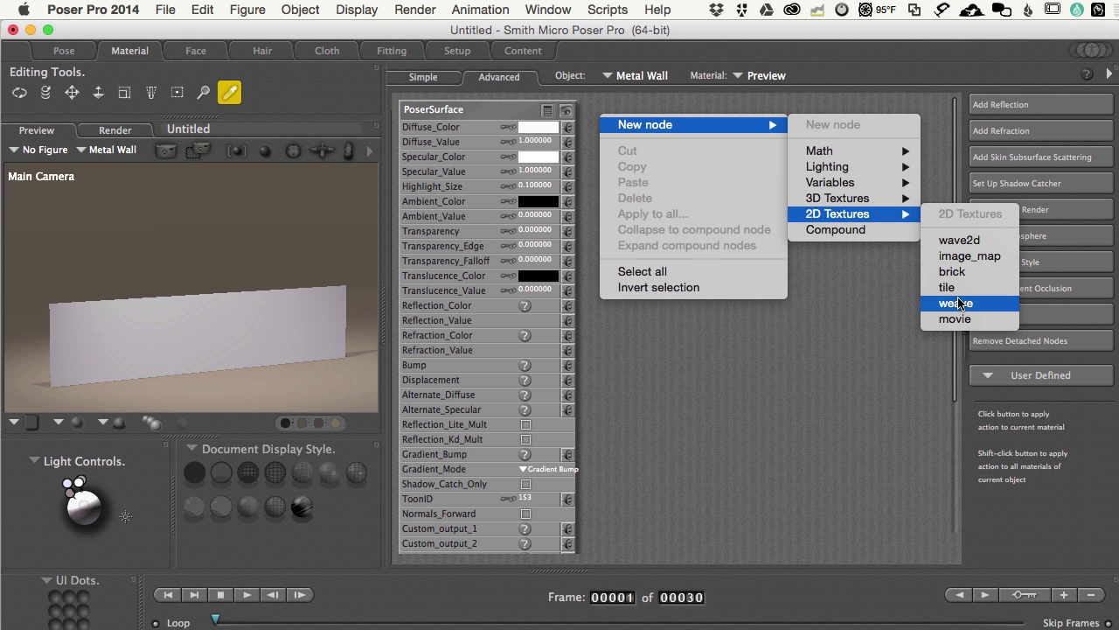
click(962, 256)
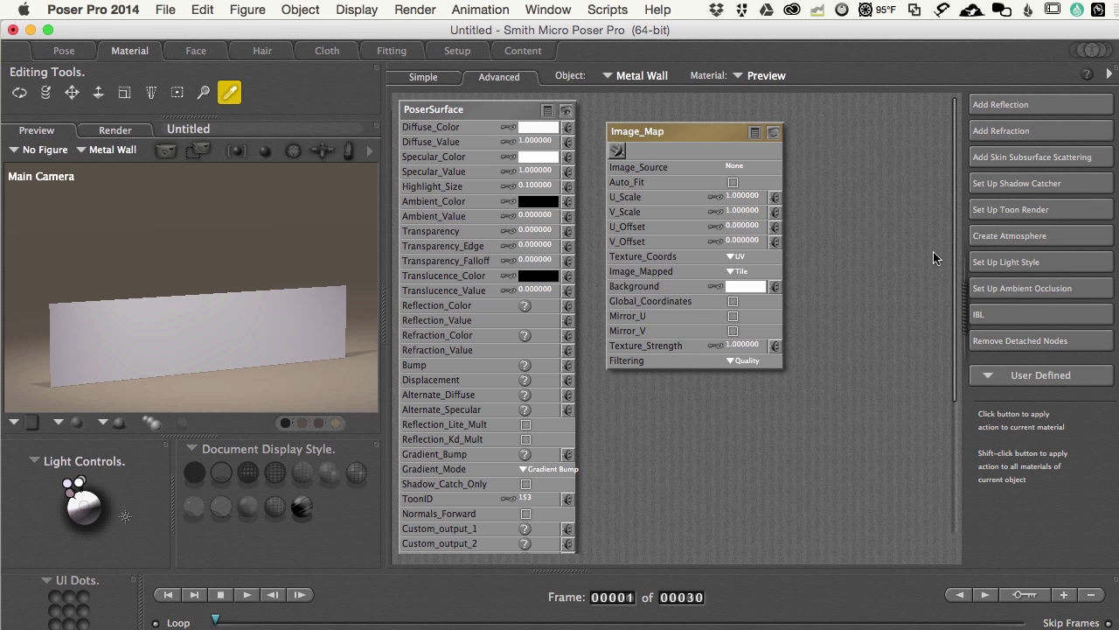
drag(695, 127, 684, 111)
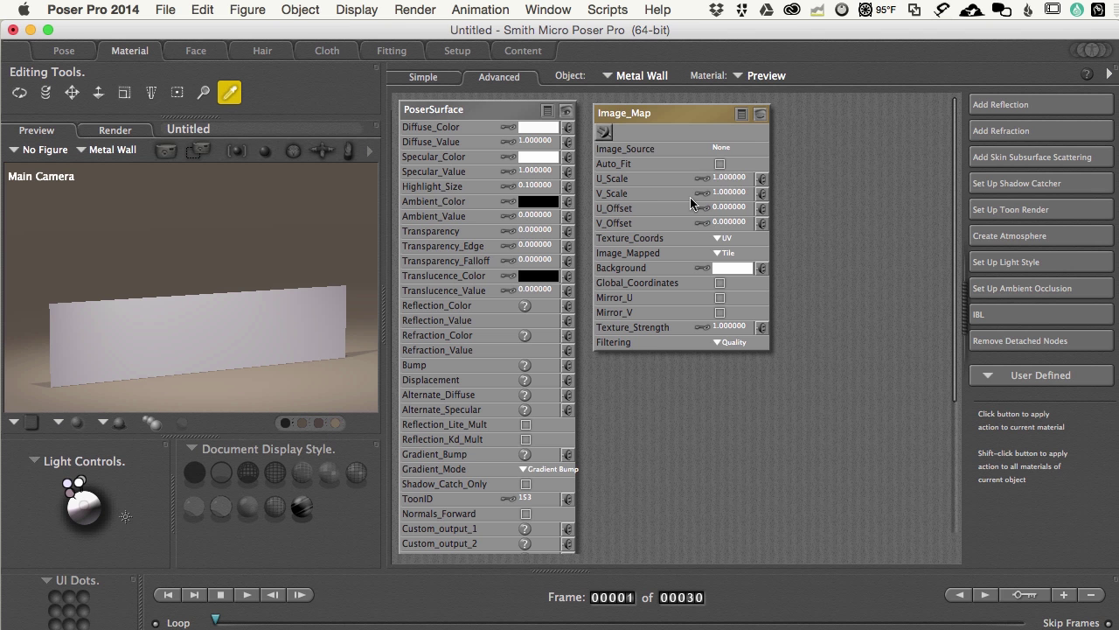
- Load MetalRusted0001_1_M.jpg from the 19_metal folder into the image map node and connect the node to Diffuse_Color
click(719, 149)
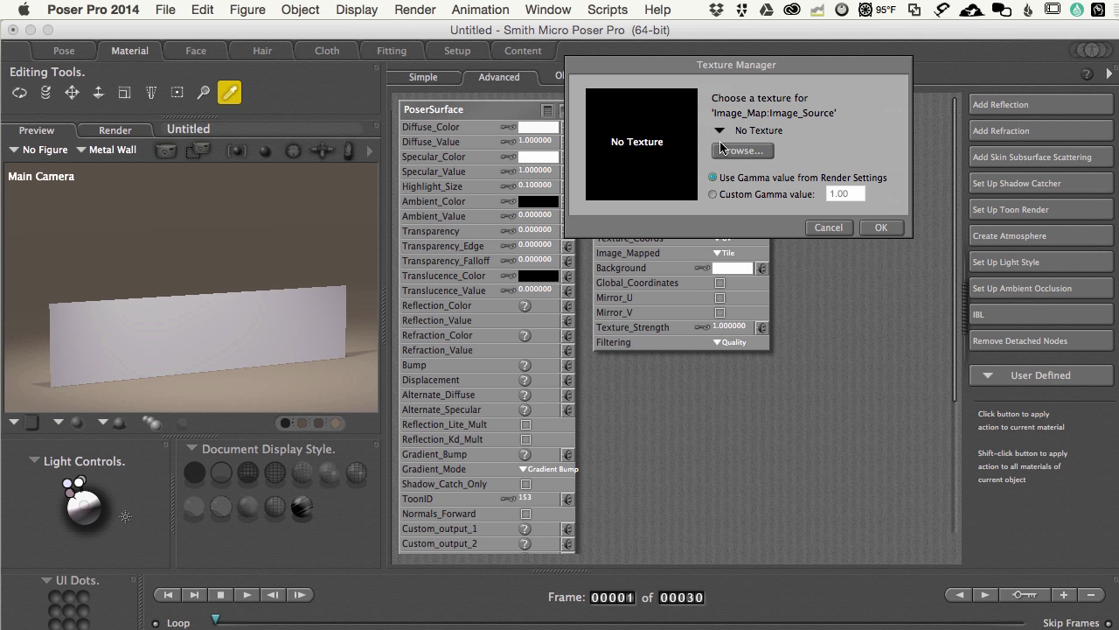
click(724, 152)
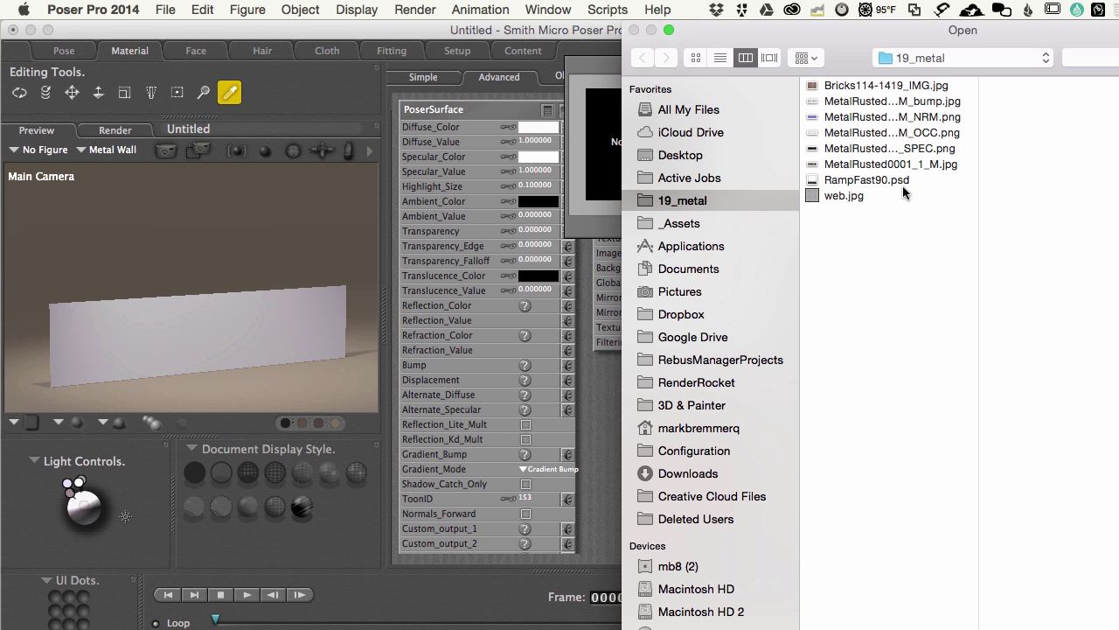
click(871, 166)
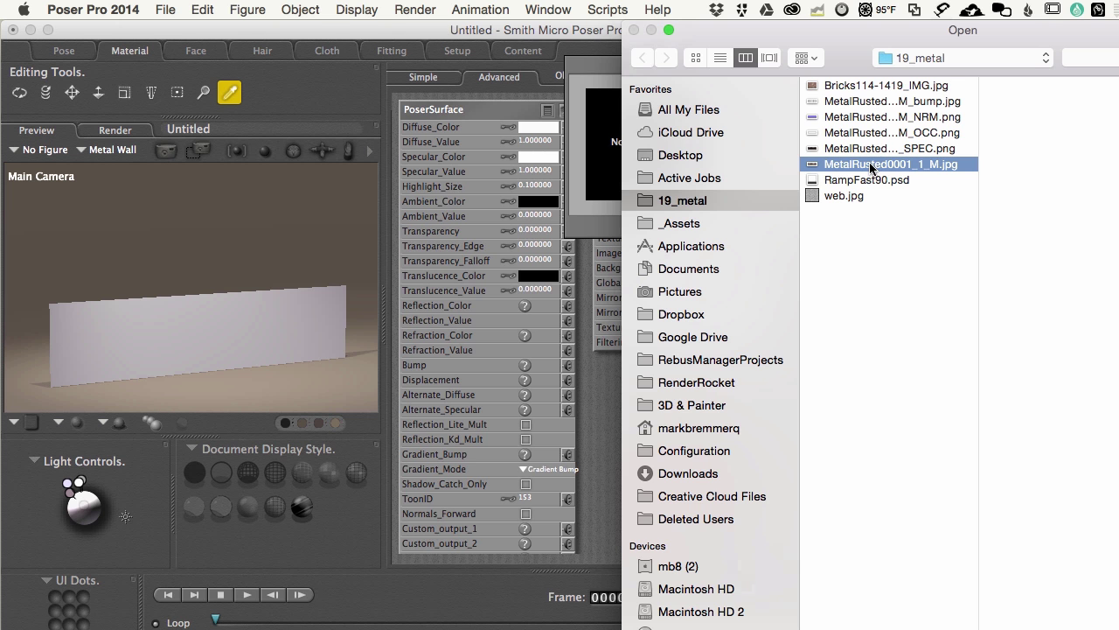
drag(941, 42, 561, 7)
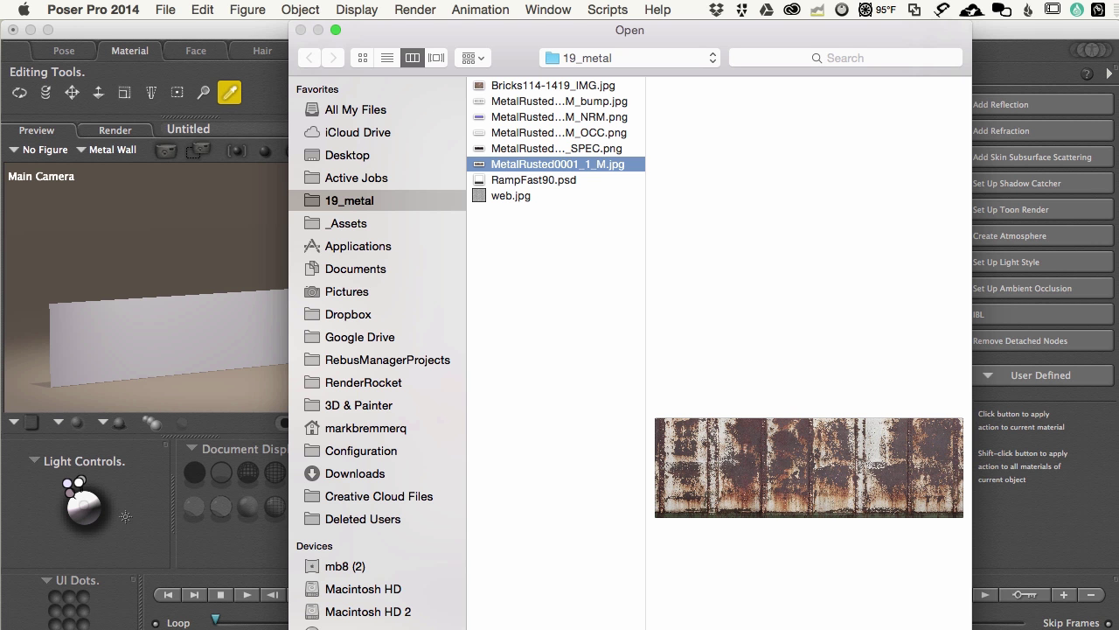
key(Return)
click(872, 226)
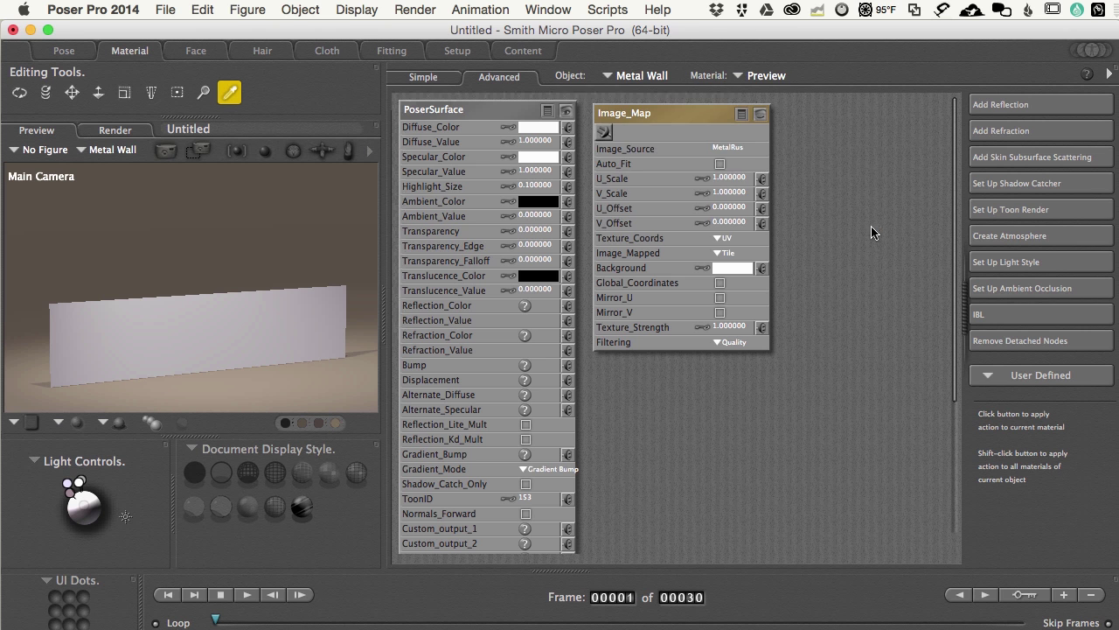
drag(660, 117, 568, 128)
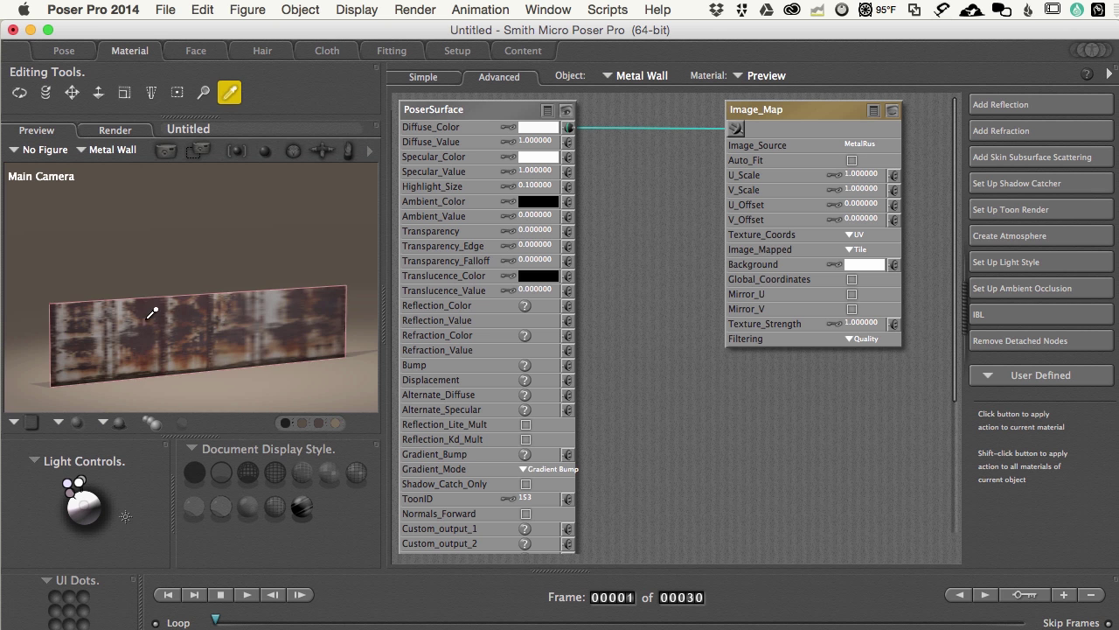
- Frame a closer view of the textured Metal Wall and render it
scroll(157, 323, up, 10)
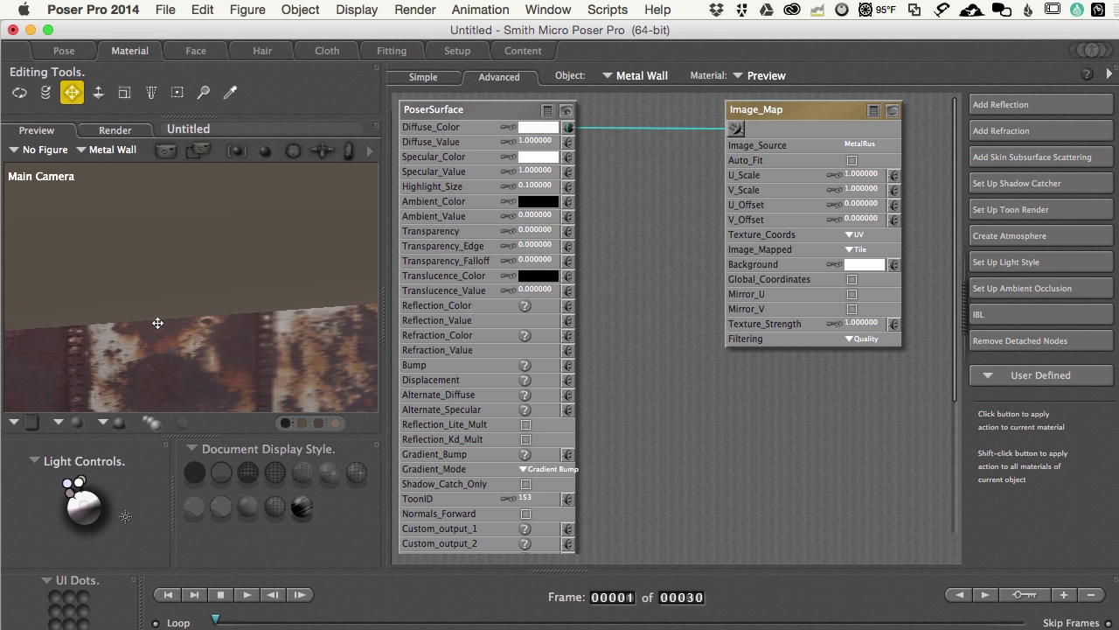
drag(157, 323, 160, 322)
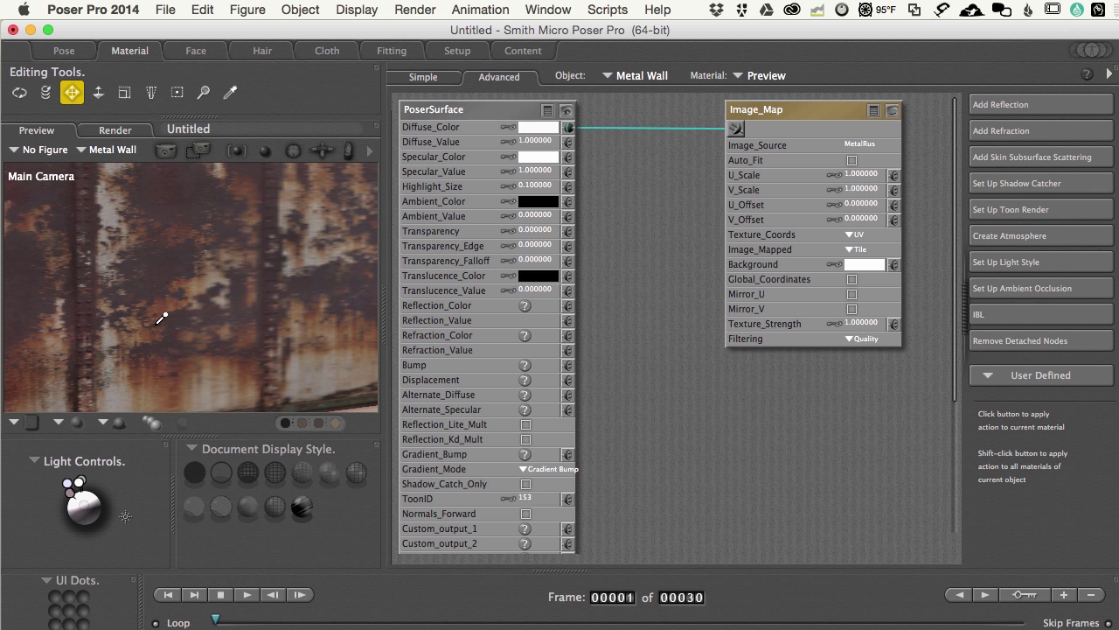
scroll(155, 325, down, 3)
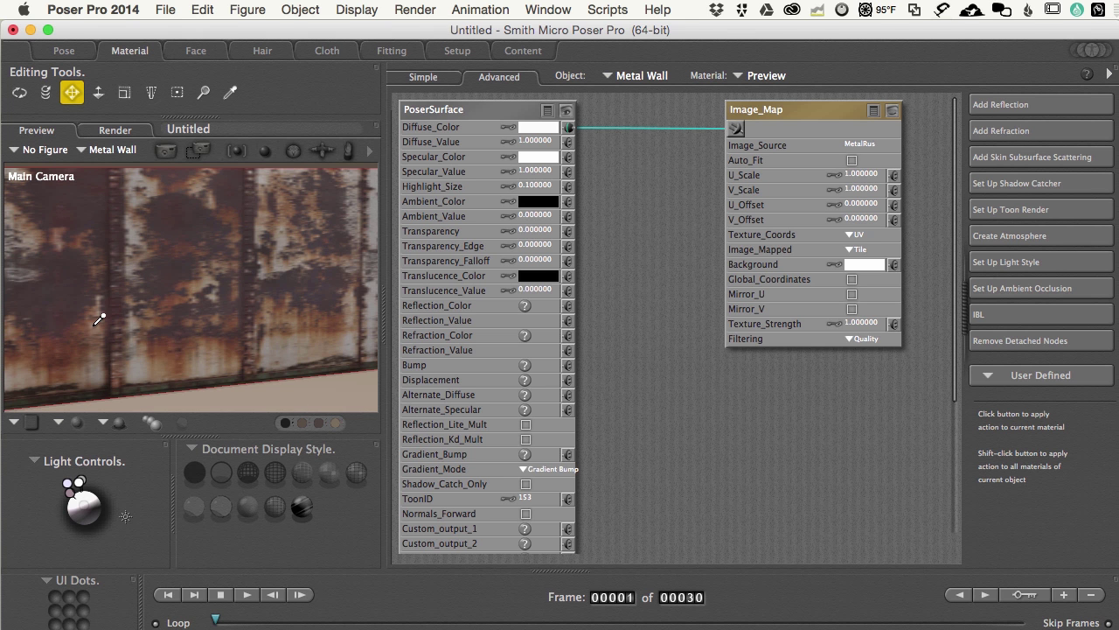
scroll(133, 326, down, 4)
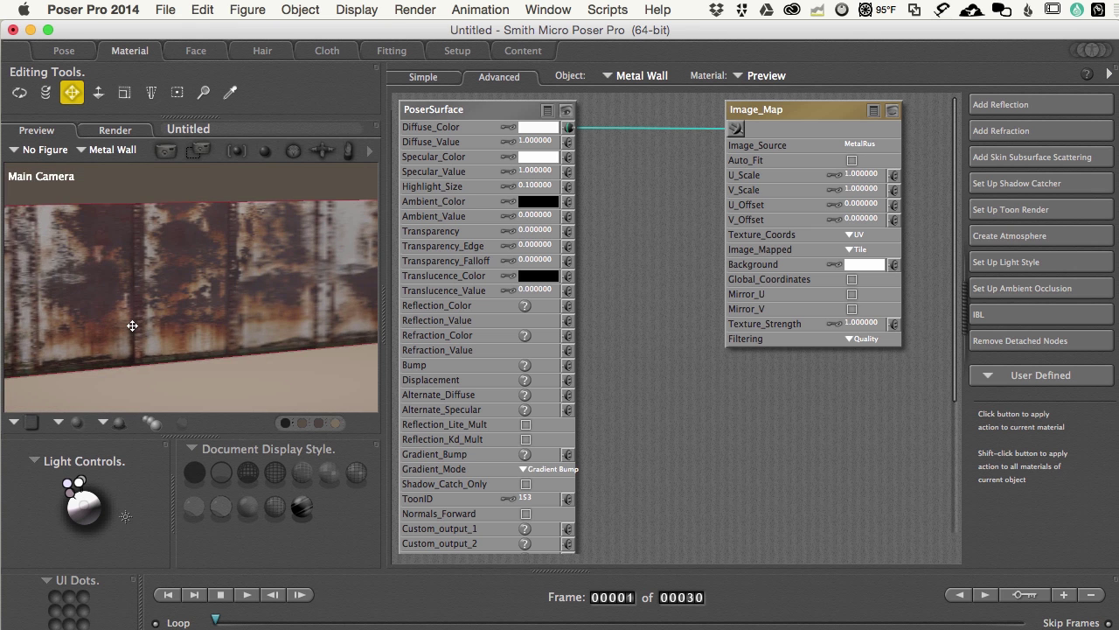
key(super+r)
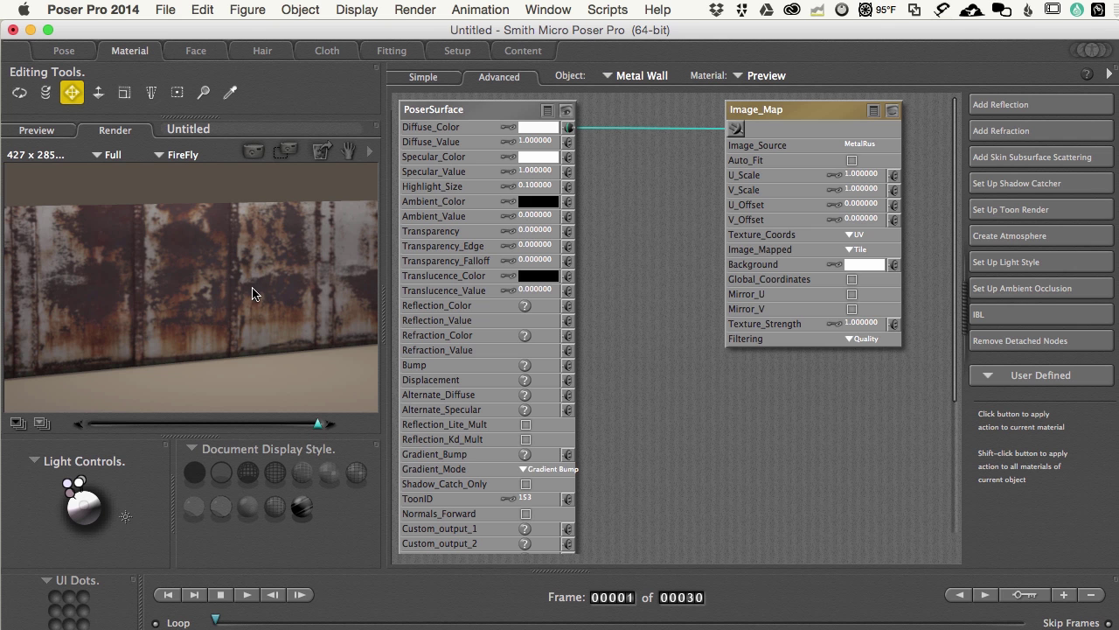
- Rename the image map node as Diffuse and collapse its settings
double_click(770, 111)
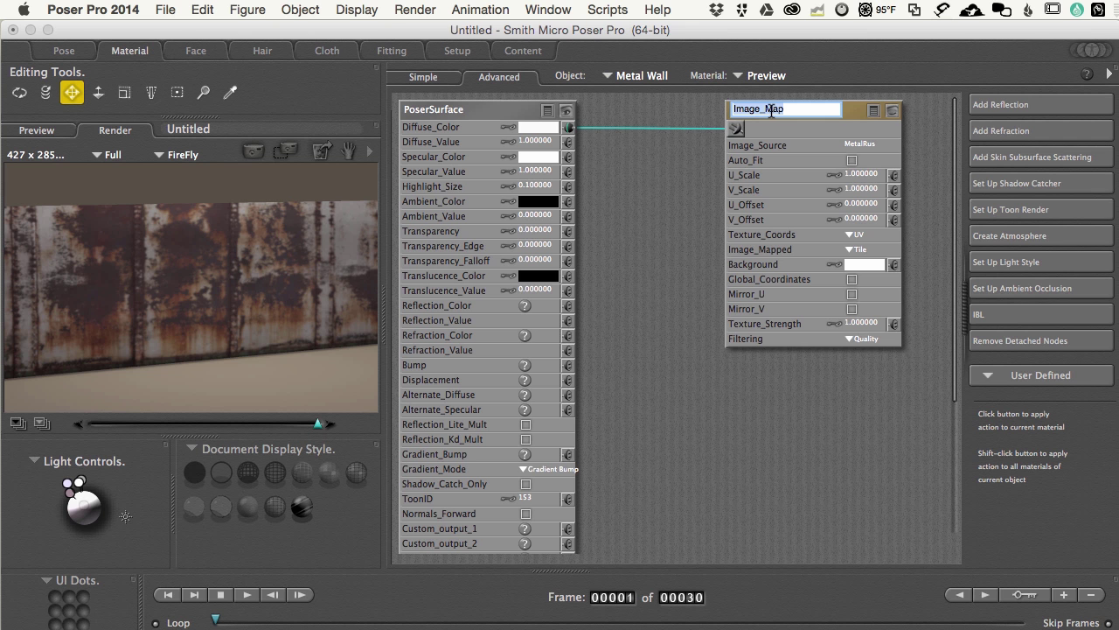
text(Diffuse)
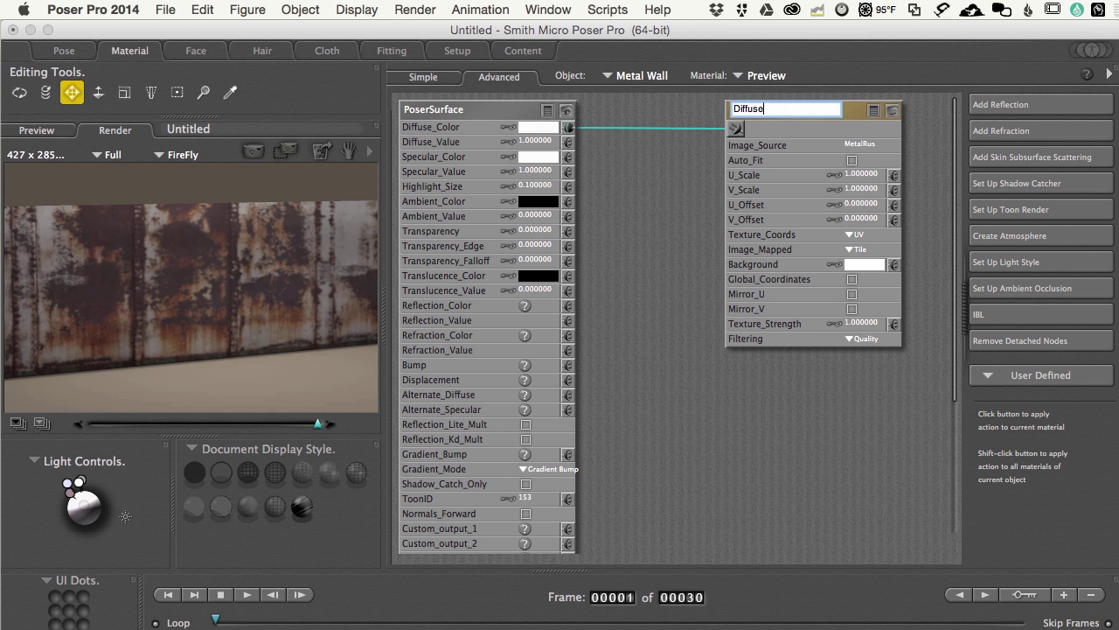
key(Return)
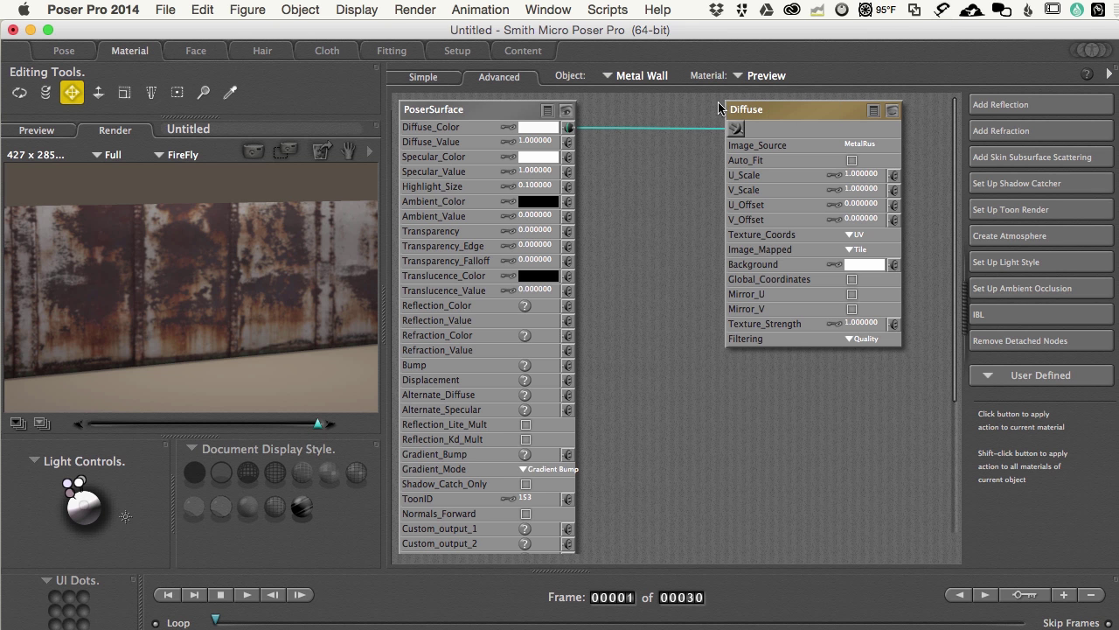
click(874, 111)
- Duplicate the Diffuse node and place the copy directly beneath the original
right_click(791, 105)
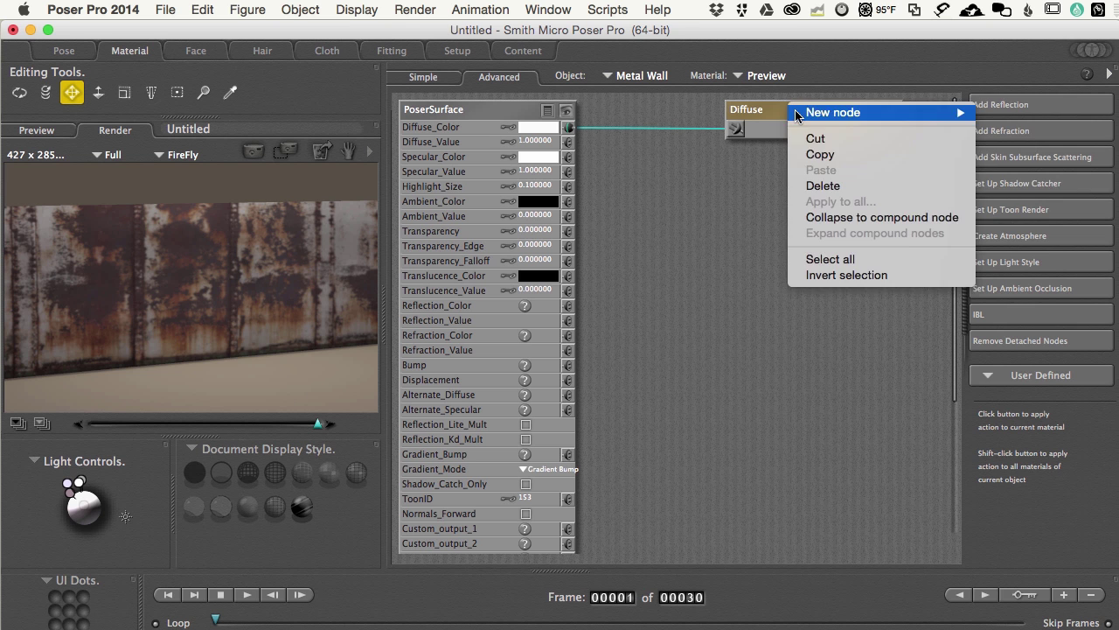
click(818, 156)
right_click(714, 175)
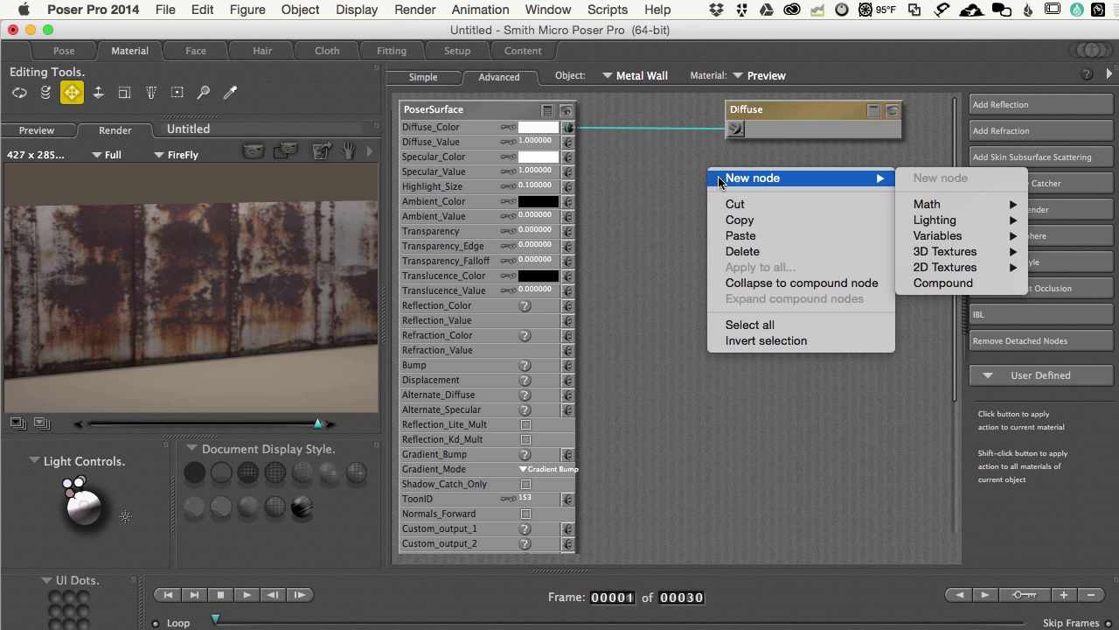
click(740, 236)
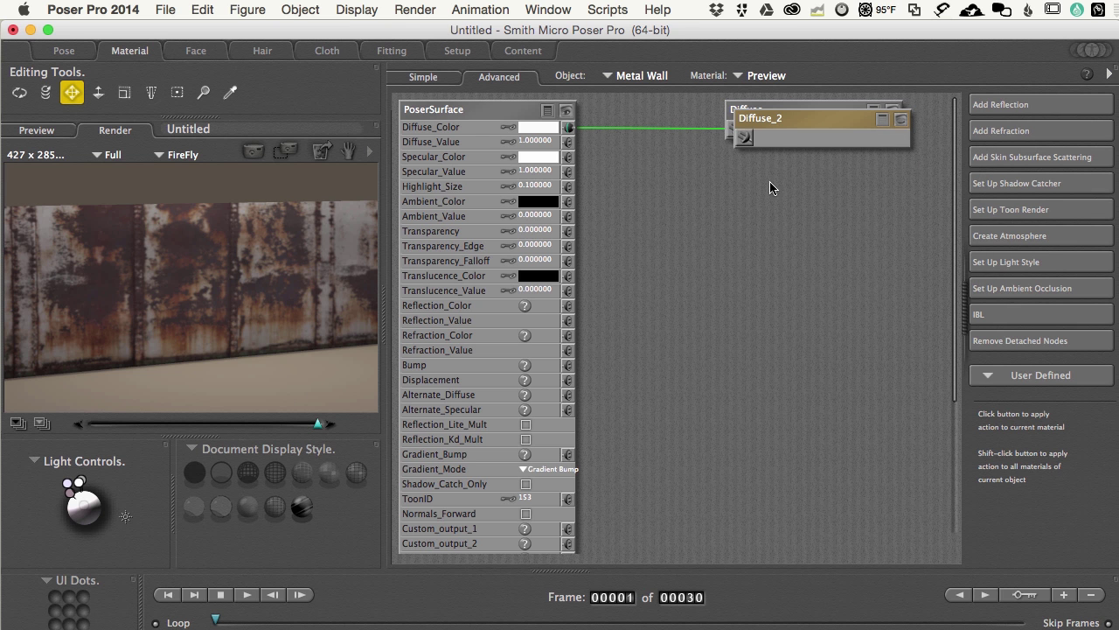
drag(798, 132, 783, 175)
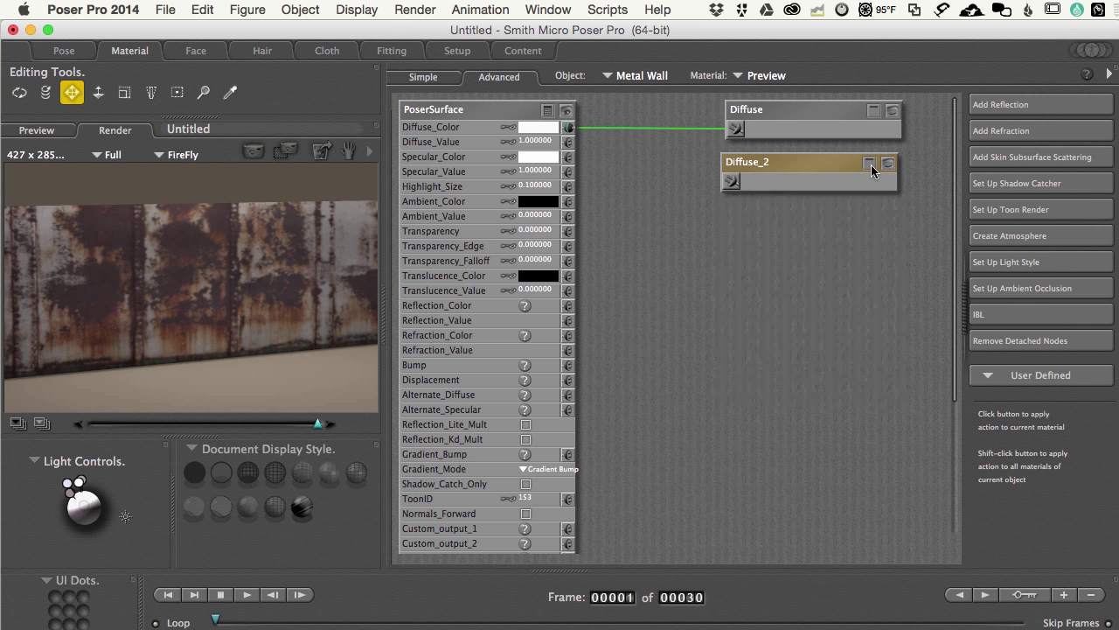
- Load MetalRusted0001_1_M_SPEC.png into the copied image node, connect it to Specular_Color and return to the live preview
click(869, 164)
click(856, 199)
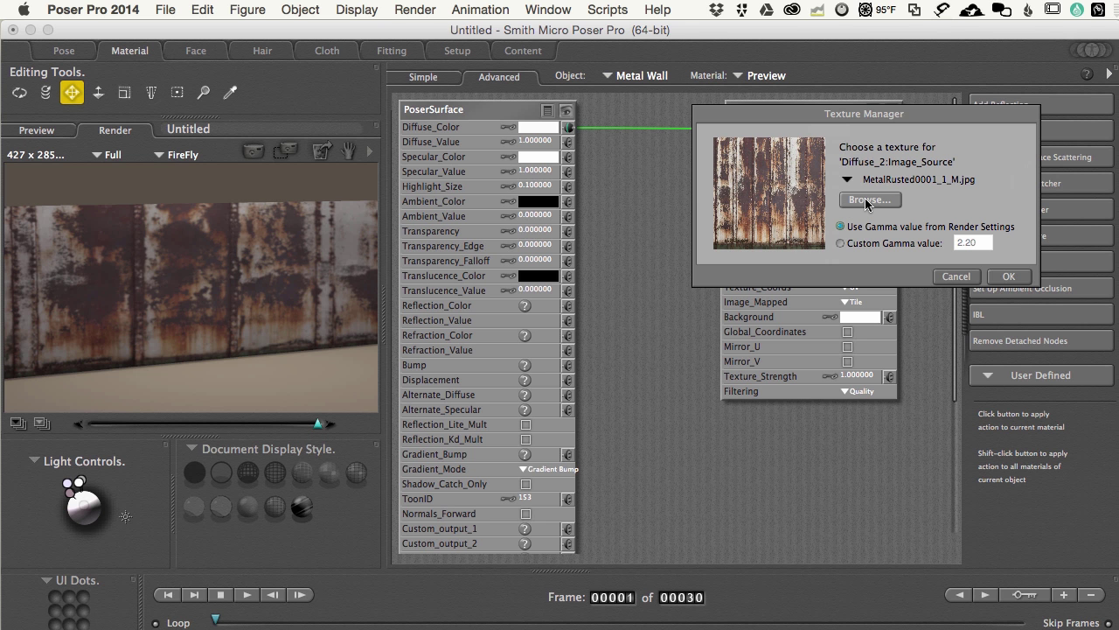
click(862, 200)
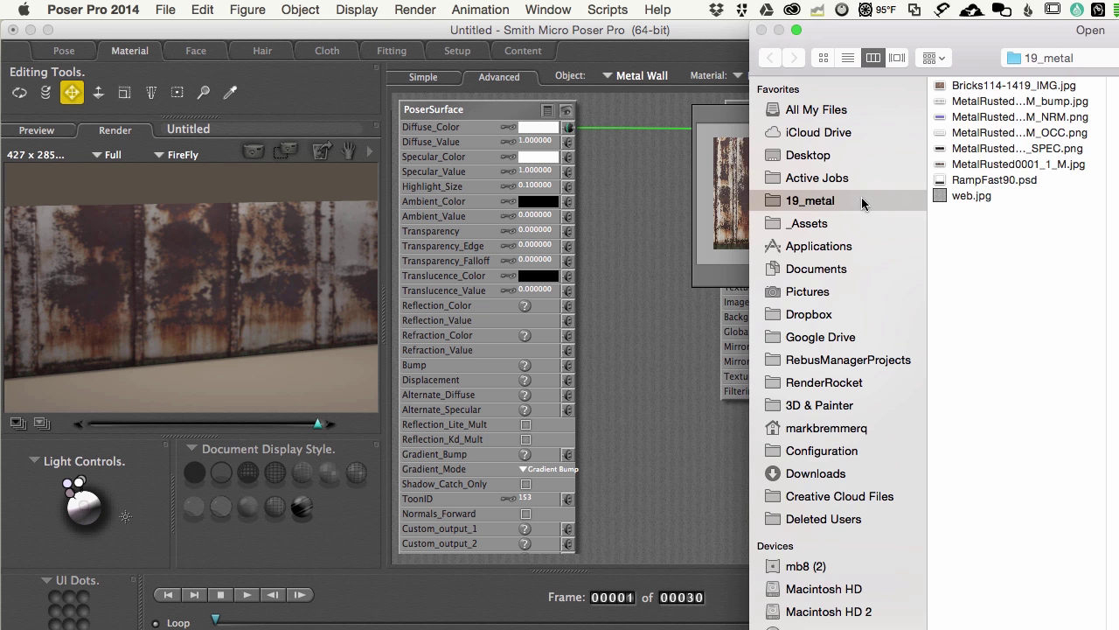
drag(951, 46, 727, 47)
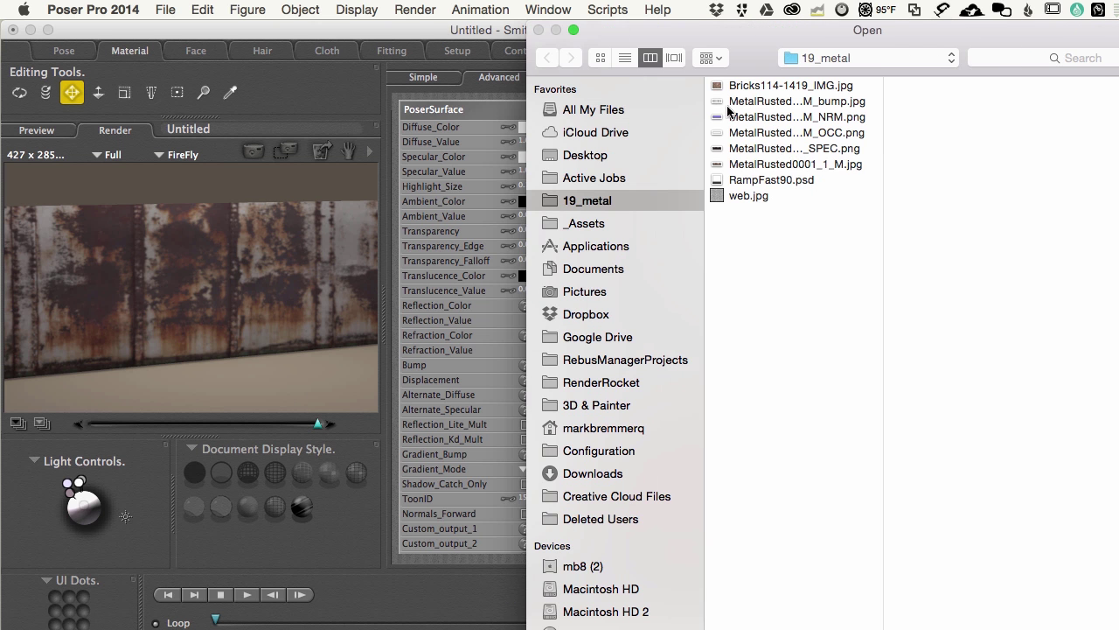
click(763, 150)
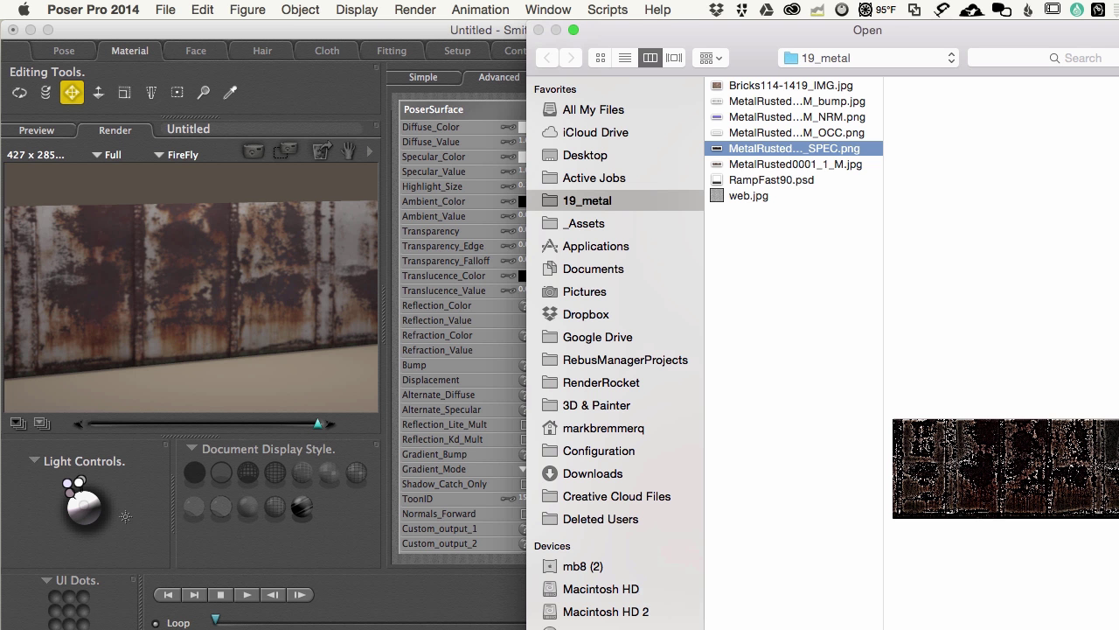
key(Return)
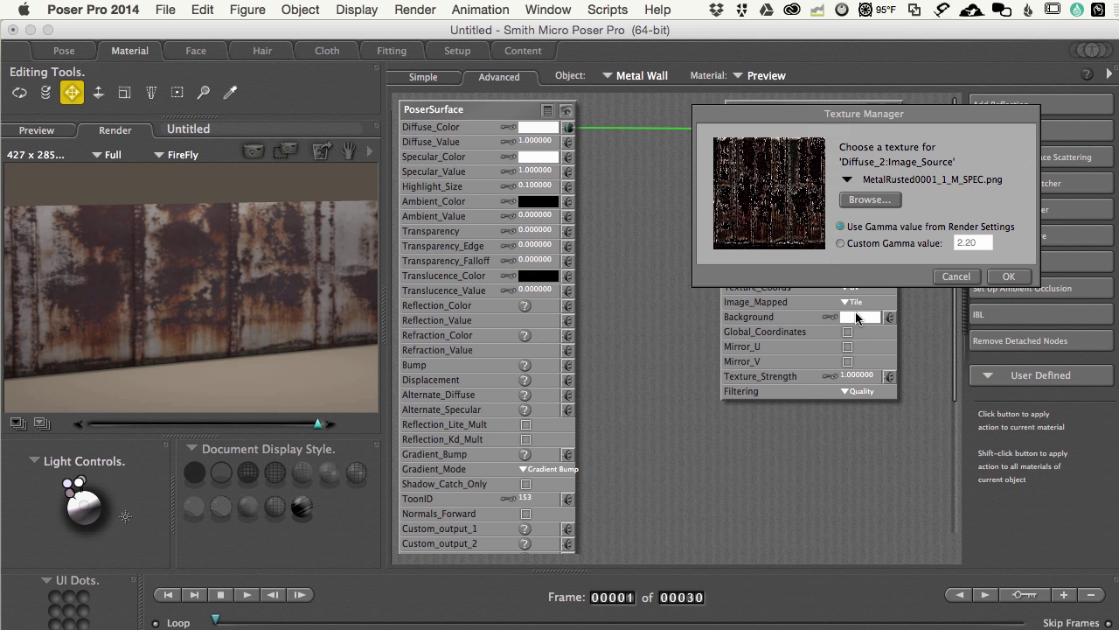
click(1008, 276)
drag(733, 181, 568, 158)
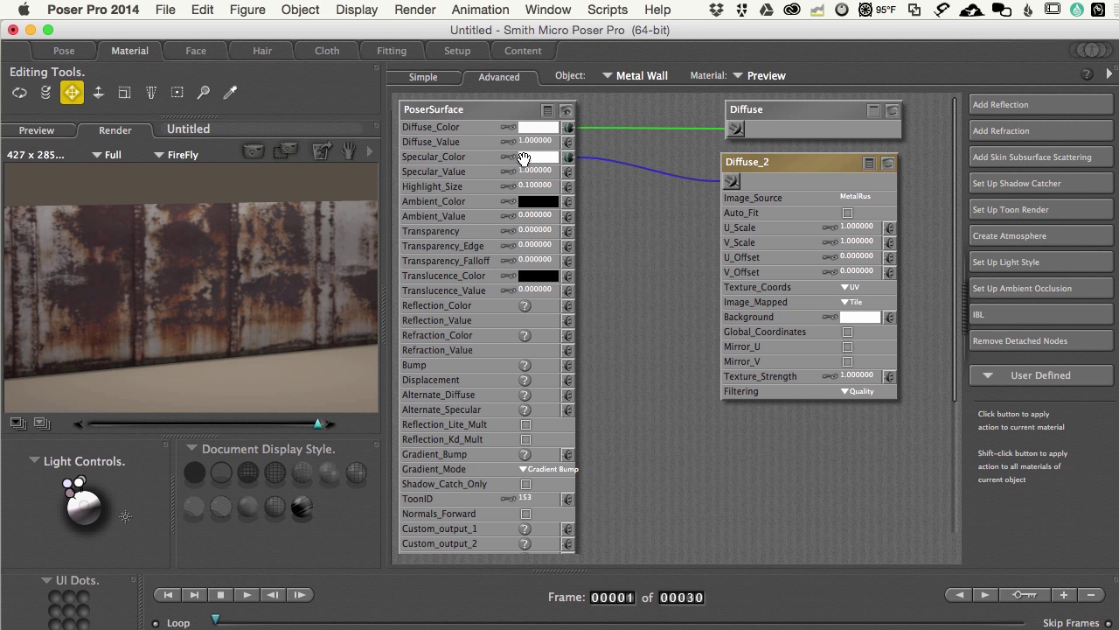
click(37, 130)
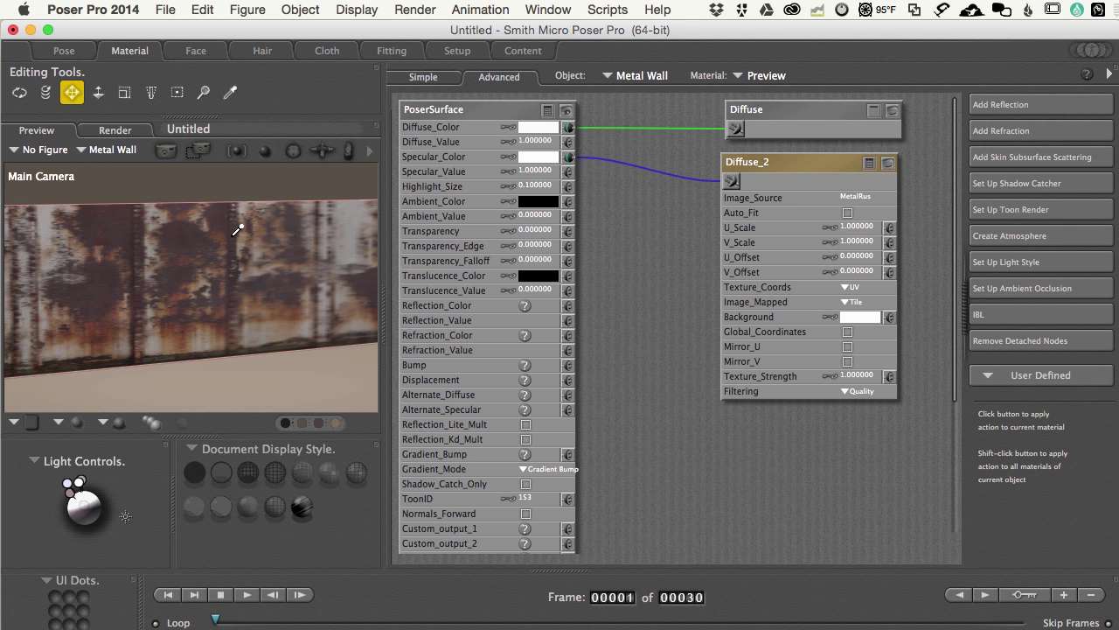
- Collapse the specular image node, then paste another copy of the Diffuse node beneath it with its settings expanded
click(869, 162)
right_click(760, 238)
mouse_move(774, 247)
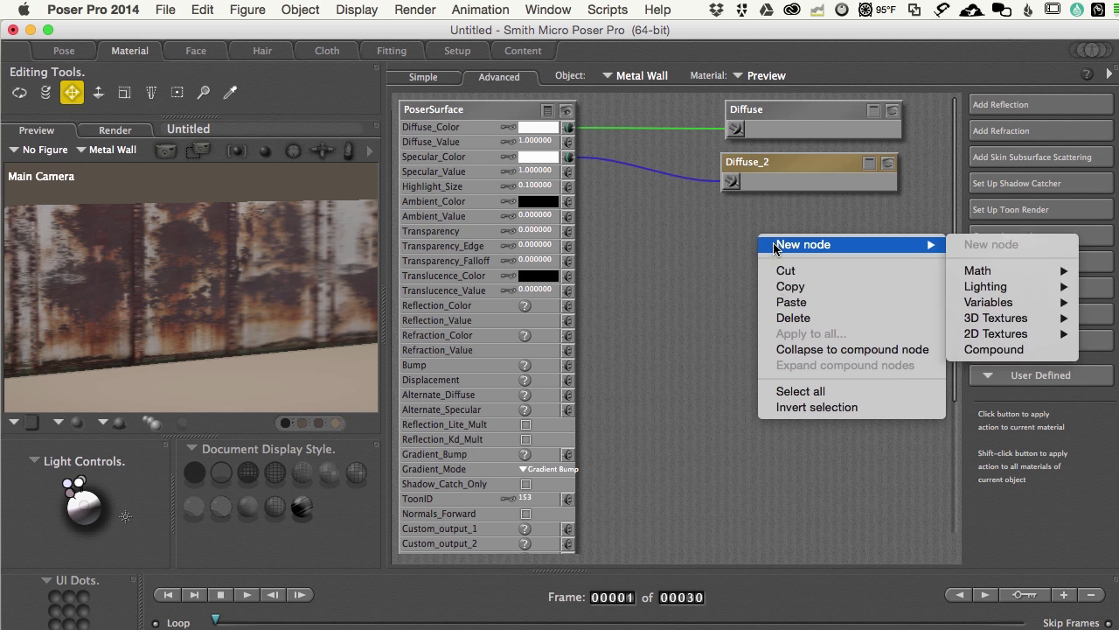
click(792, 301)
drag(808, 135, 789, 210)
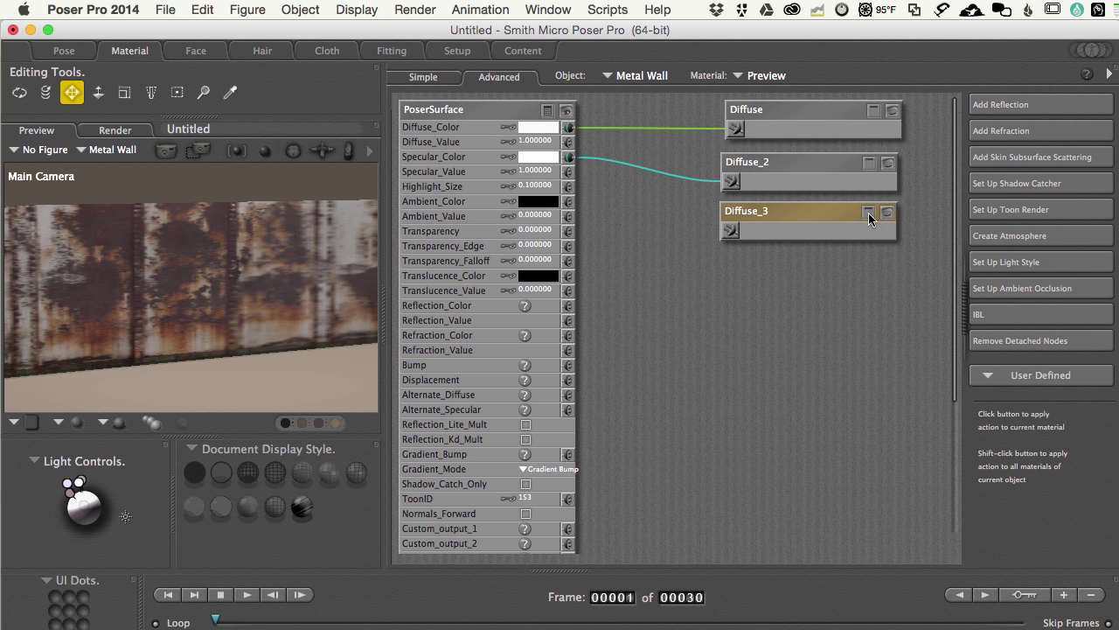
click(867, 212)
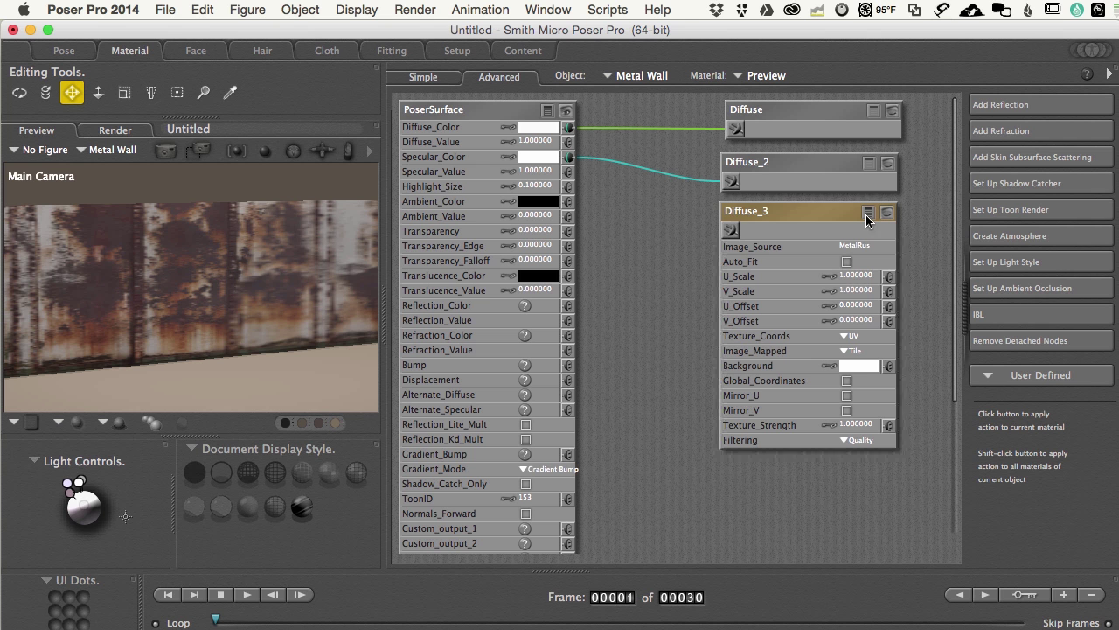
- Rename the third image node as Normal and connect it to the Gradient_Bump channel
double_click(745, 212)
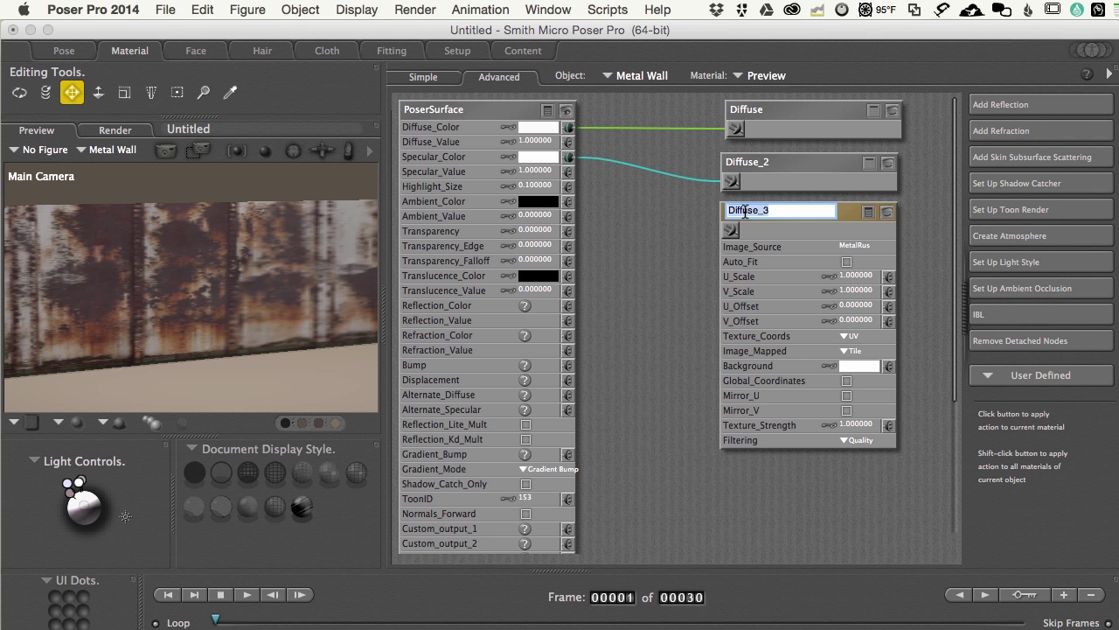
text(Normal)
key(Return)
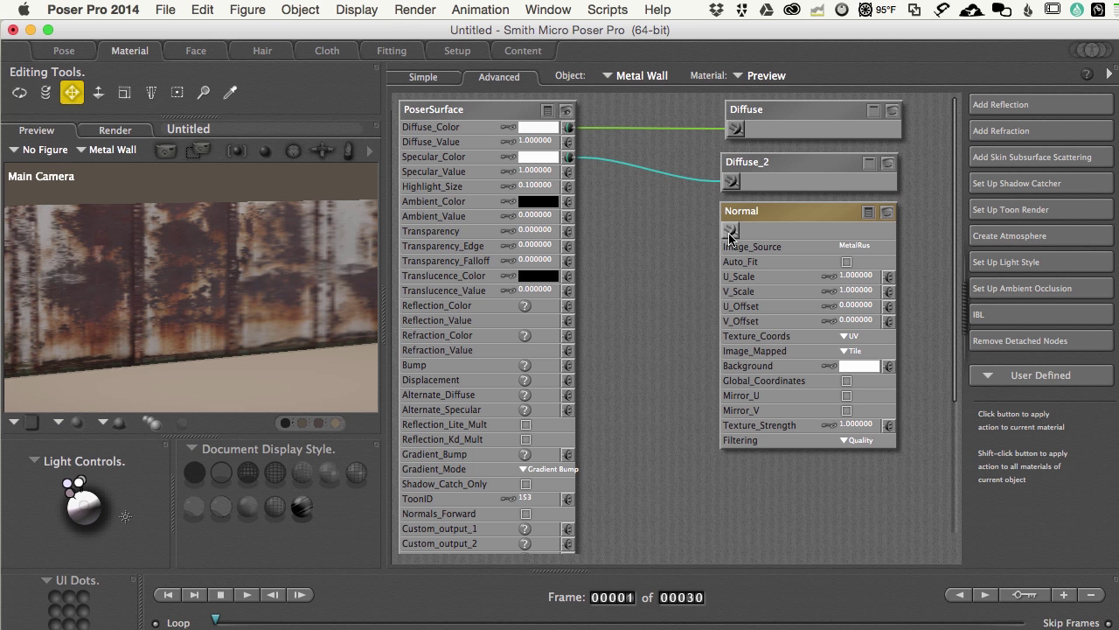
drag(732, 230, 570, 457)
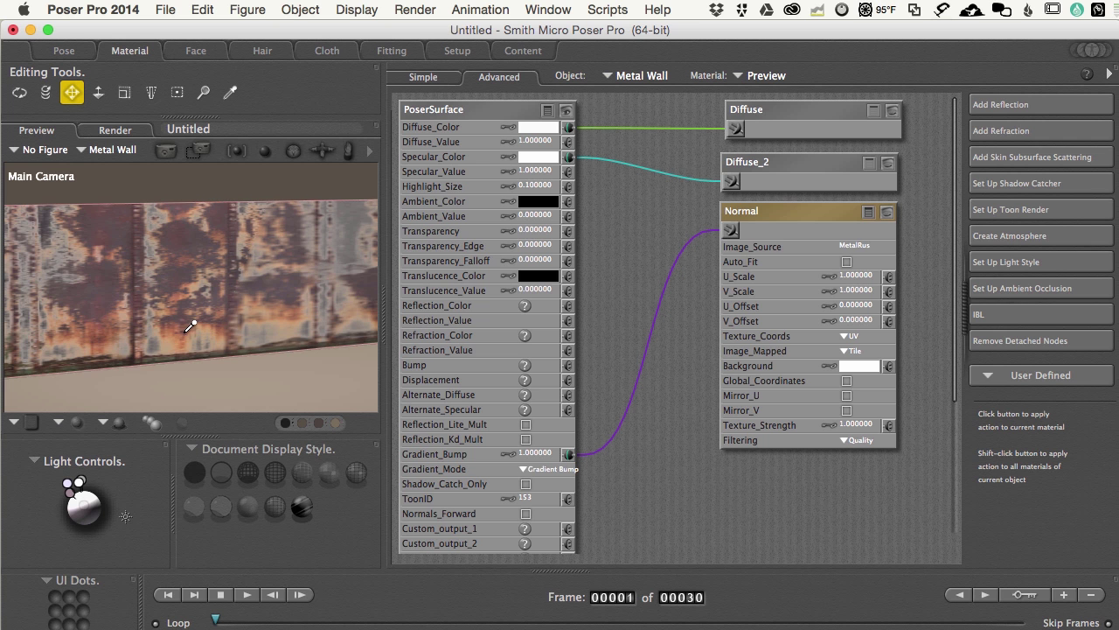
- Load MetalRusted0001_1_M_NRM.png as the Normal node's image source, using the gamma value from the render settings
click(847, 246)
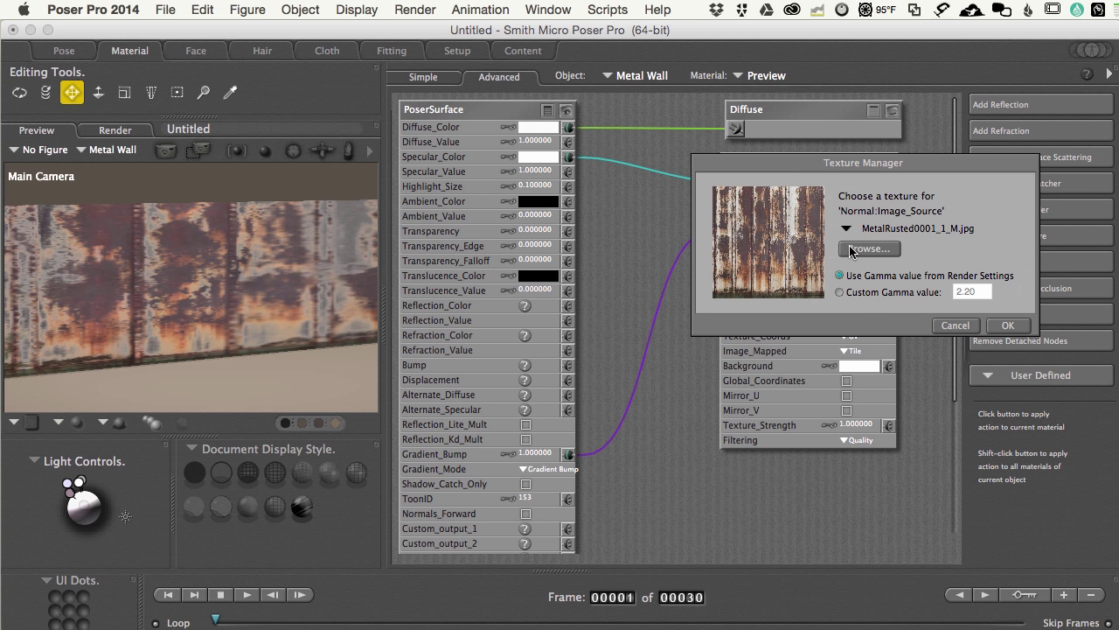
click(870, 250)
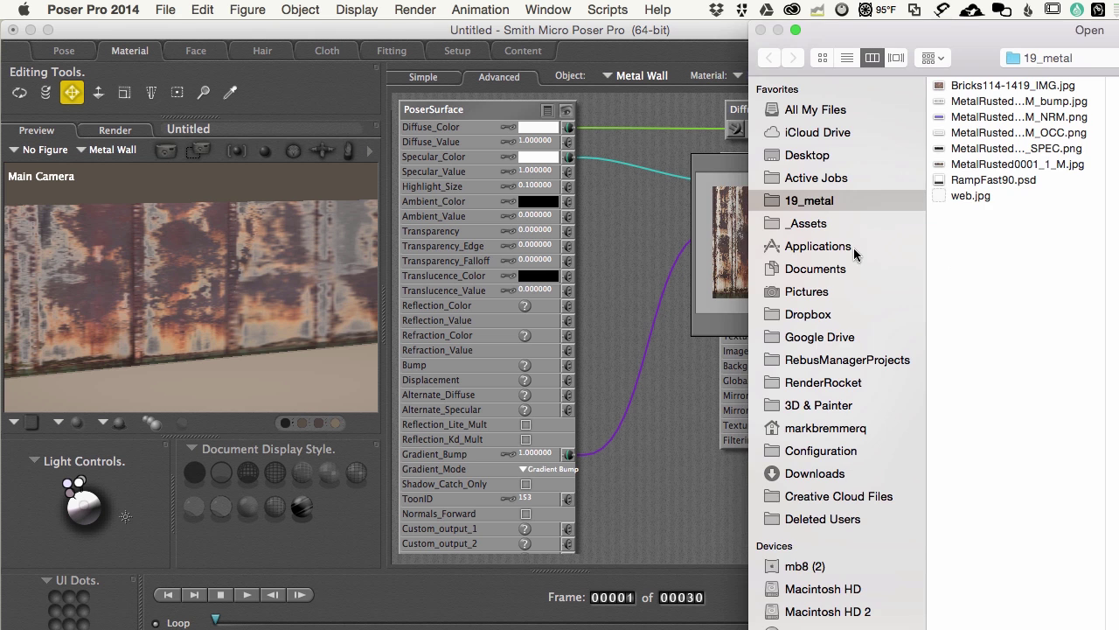
drag(959, 31, 806, 35)
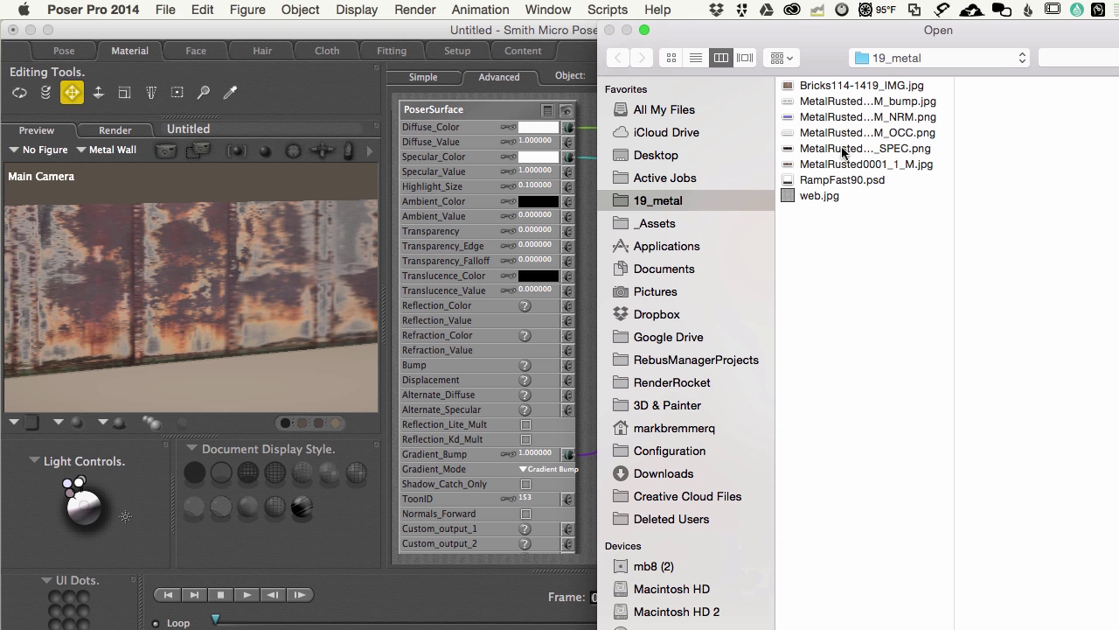
click(839, 117)
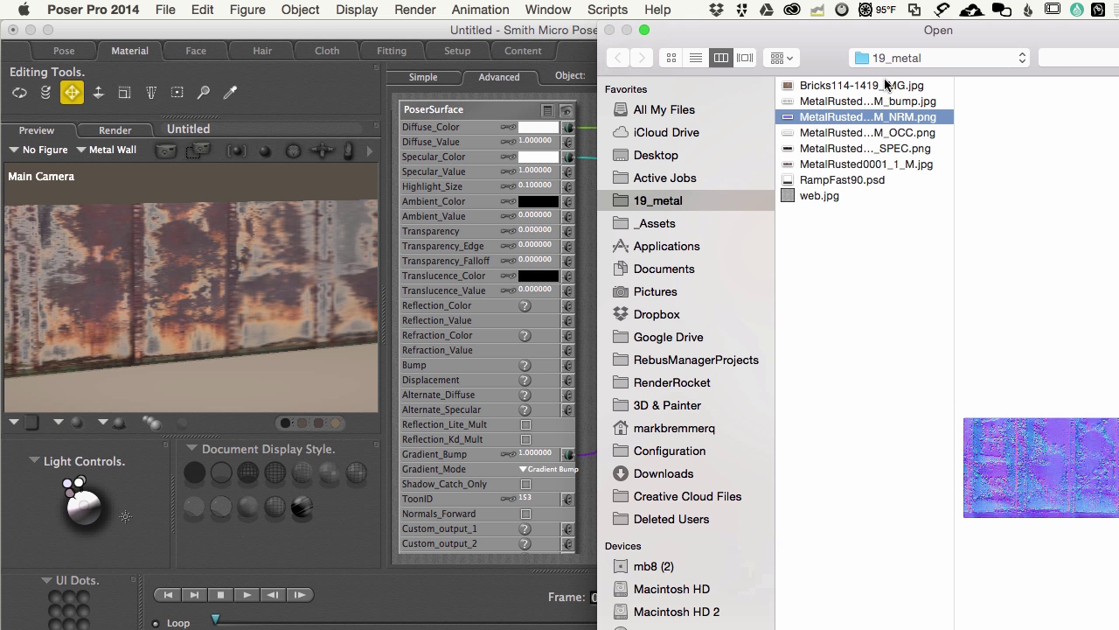
drag(871, 32, 682, 32)
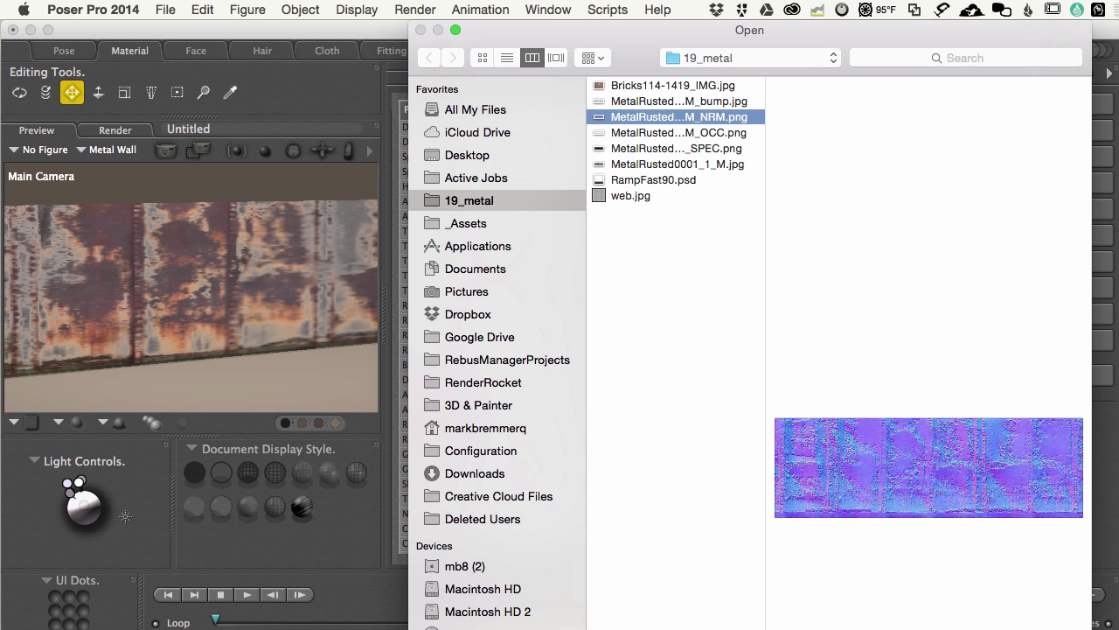
key(Return)
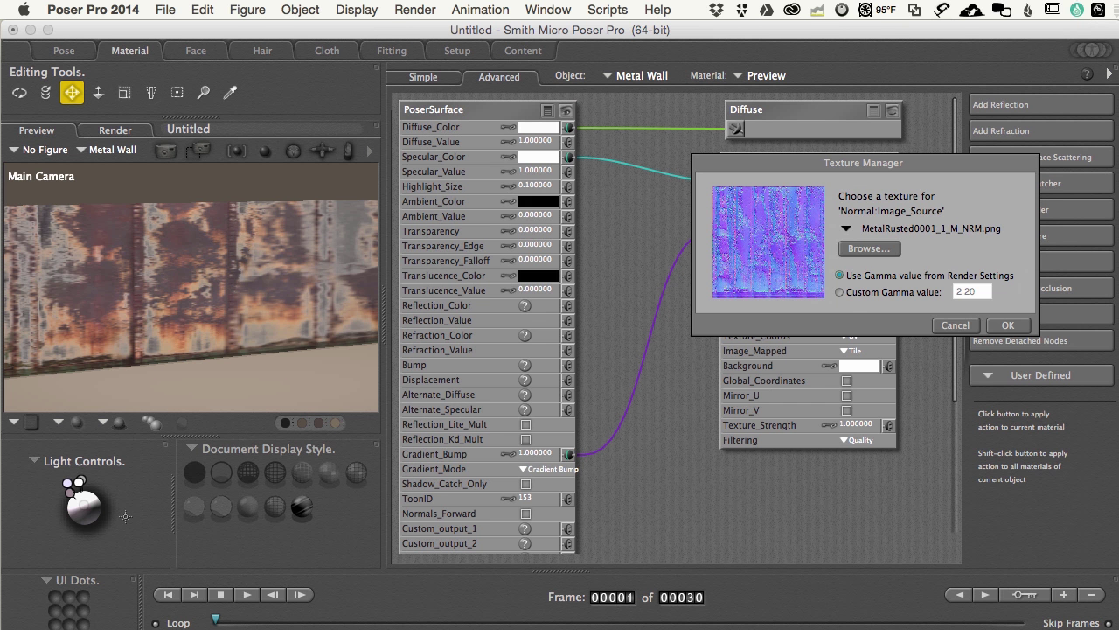
click(1007, 326)
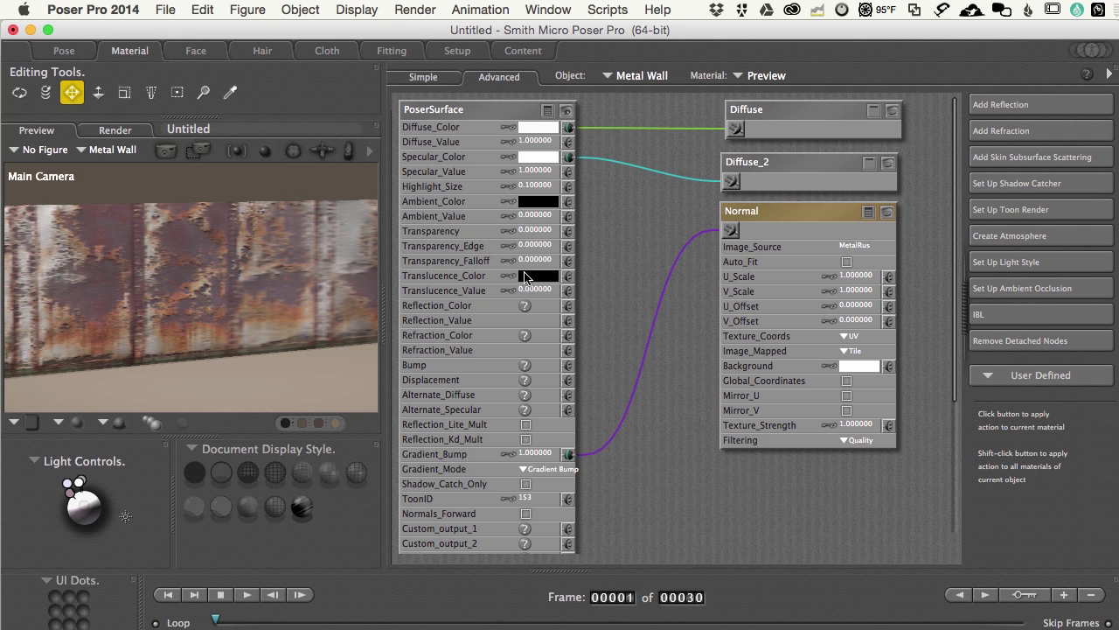
- Set the PosterSurface-level Gradient_Bump value to 0.8 on the PoserSurface node and collapse the Normal node
click(527, 454)
text(.8)
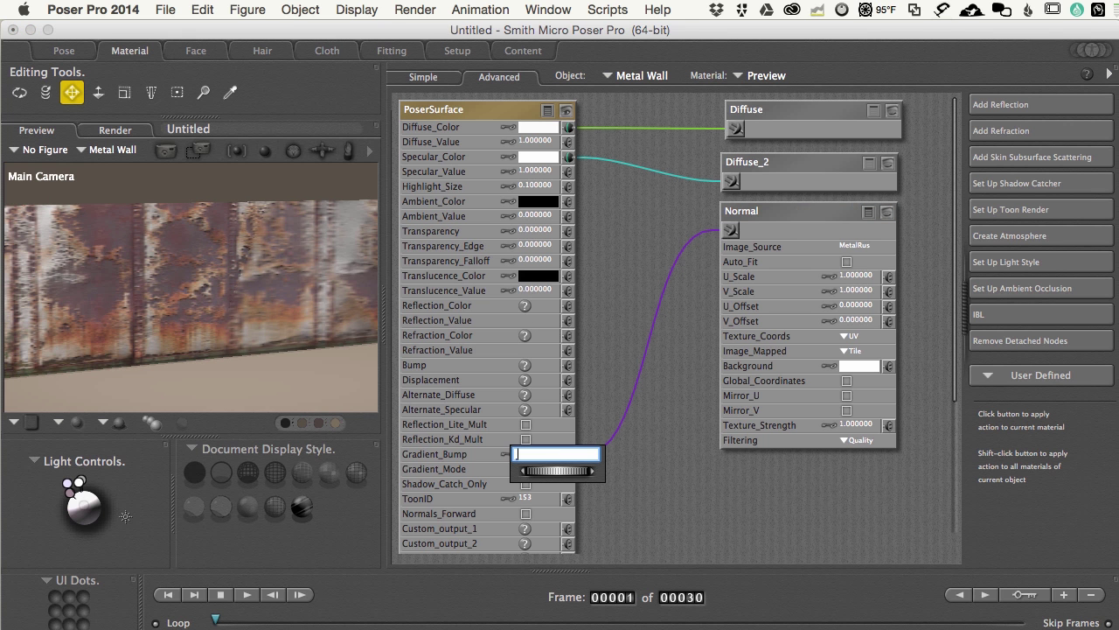
key(Return)
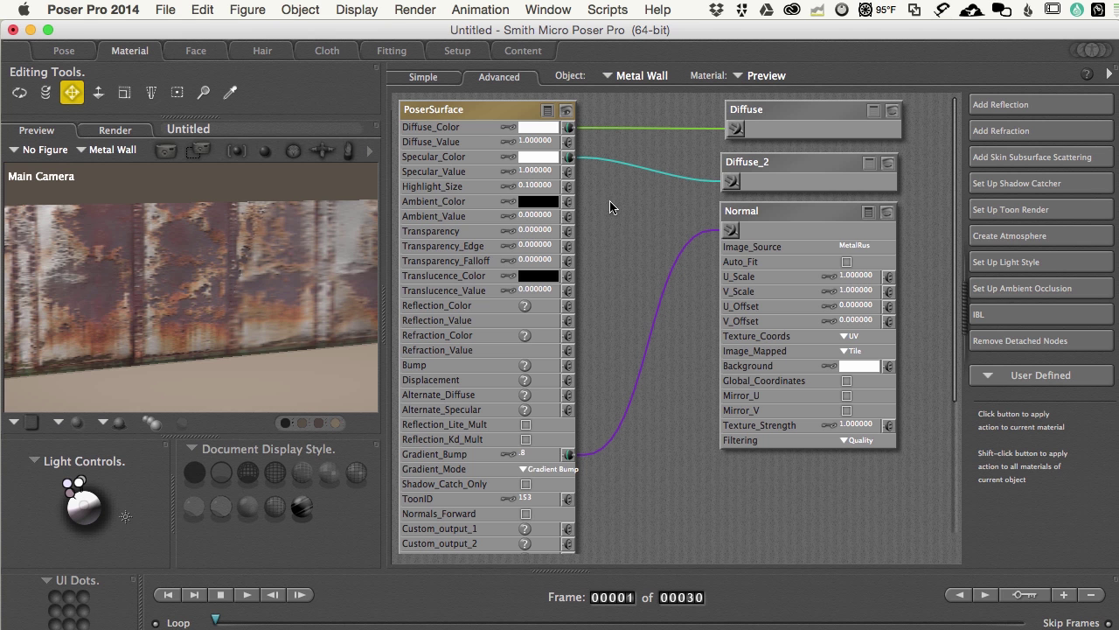
click(867, 212)
- Paste another copy of the Diffuse node, place it beneath the Normal node and rename it occ
right_click(737, 281)
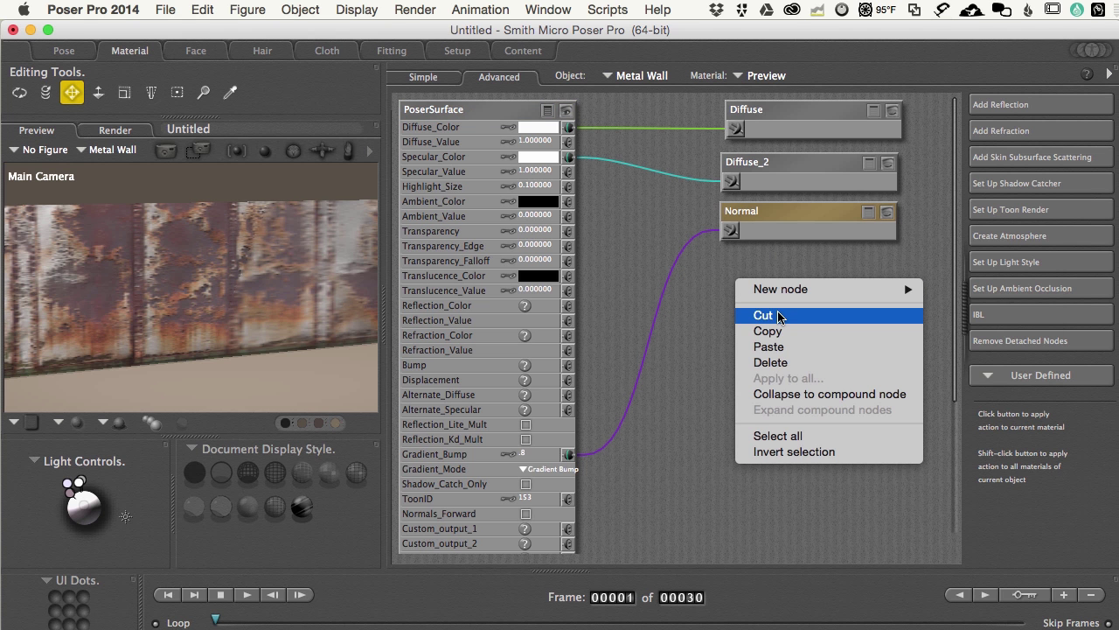
click(775, 346)
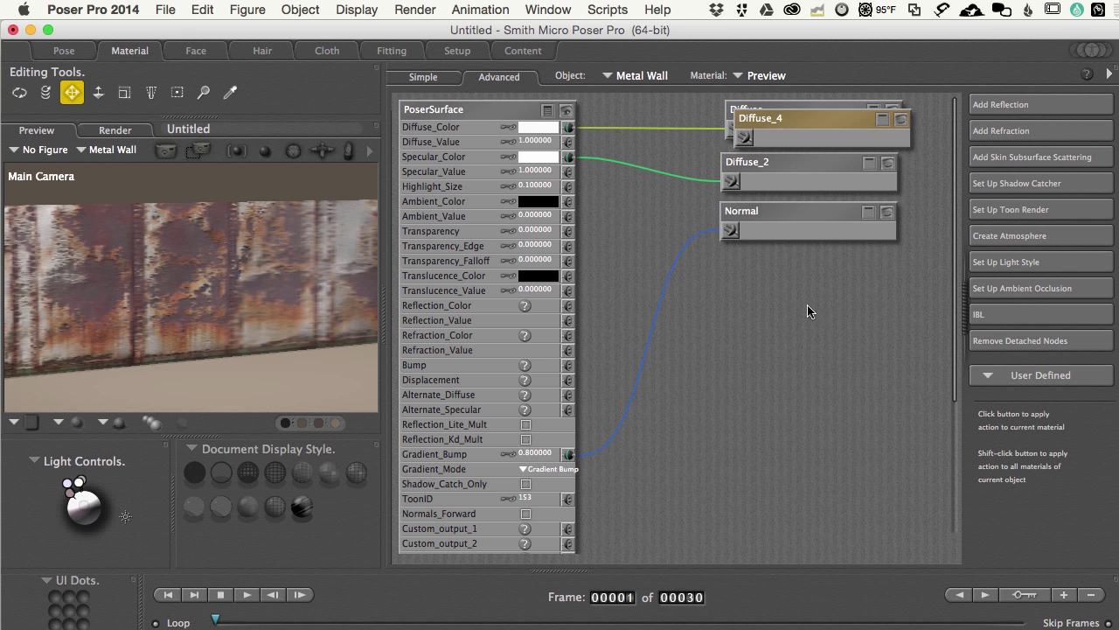
drag(766, 118, 744, 301)
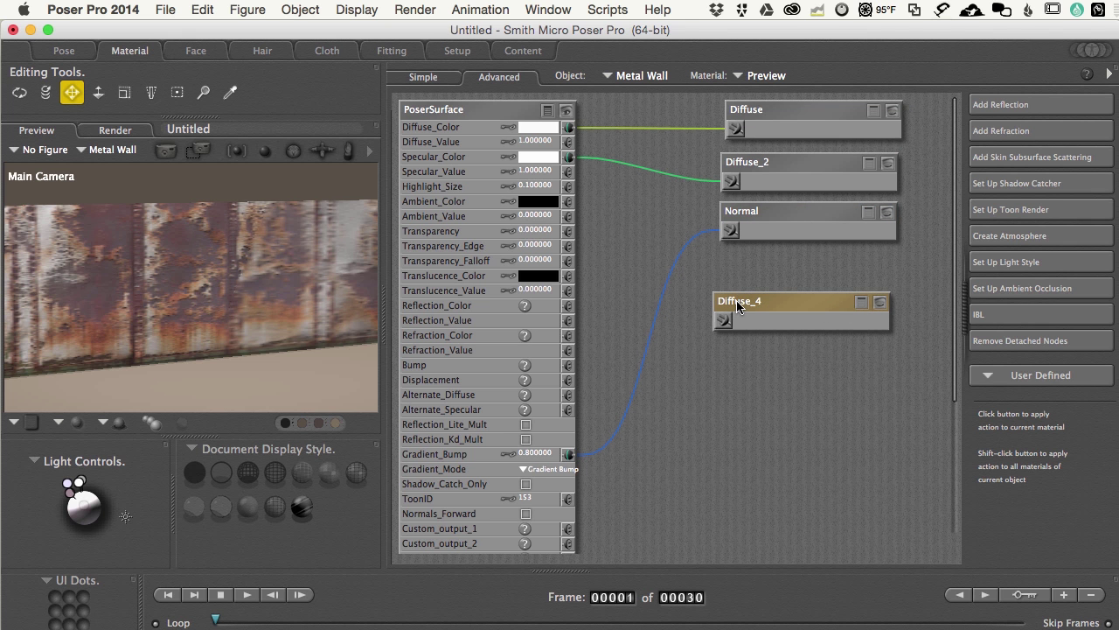
double_click(738, 303)
text(occ)
key(Return)
- Expand the occ node and load MetalRusted0001_1_M_OCC.png as its image source
click(861, 303)
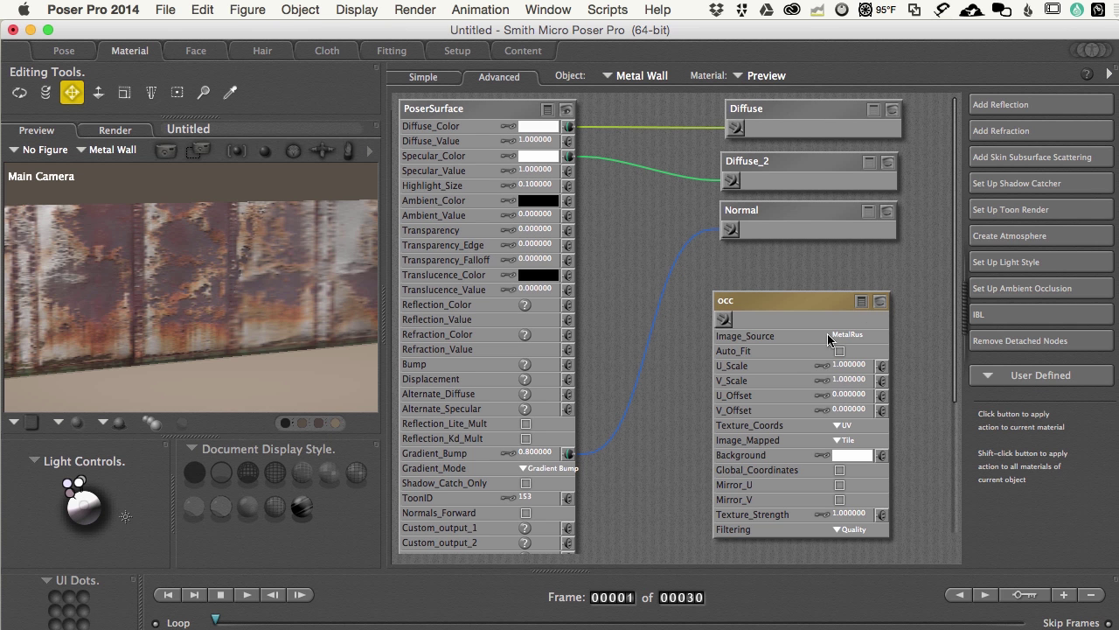
click(827, 333)
click(864, 338)
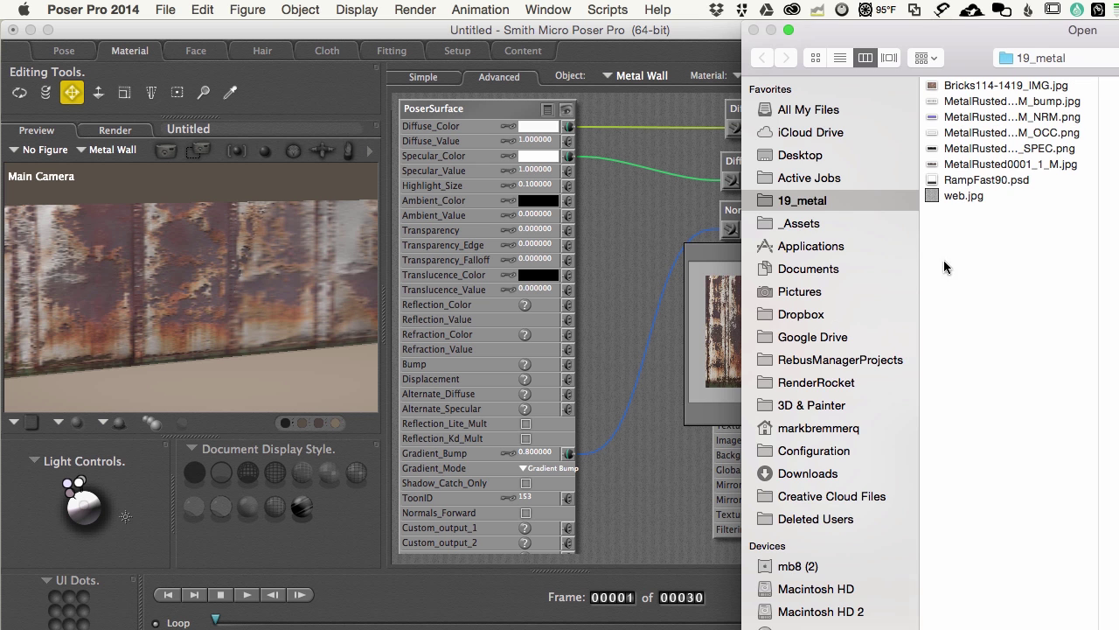
click(997, 134)
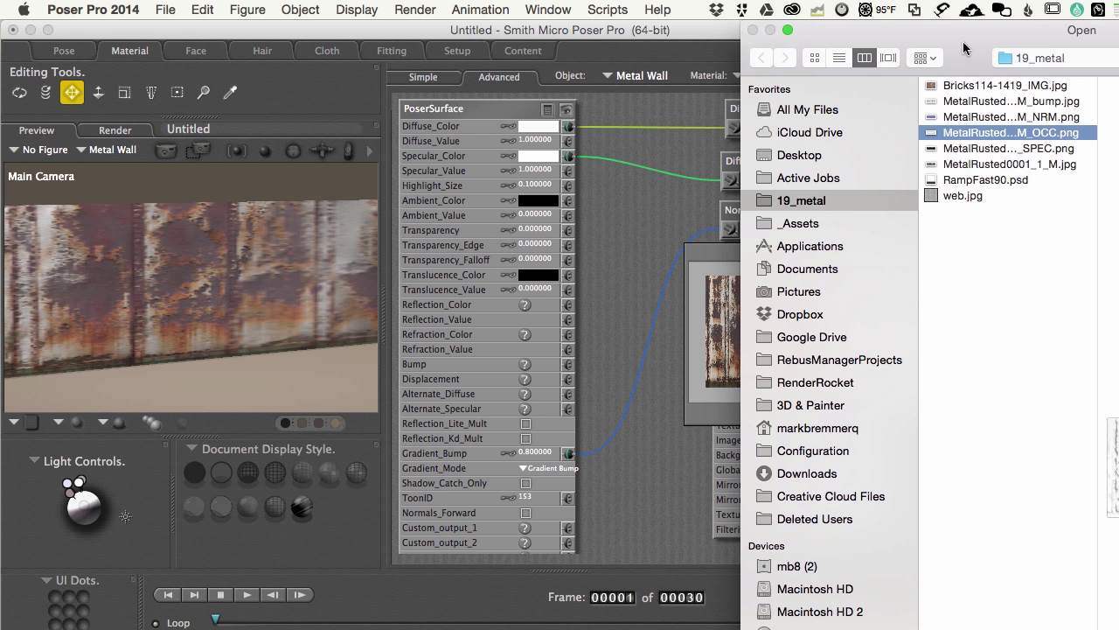
double_click(964, 48)
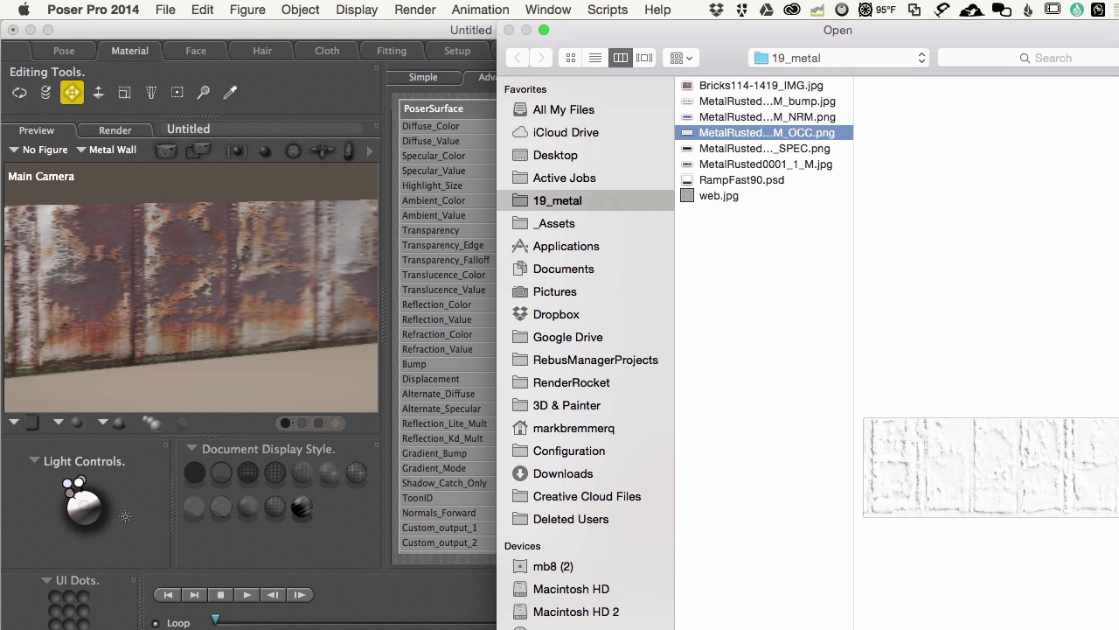
key(Return)
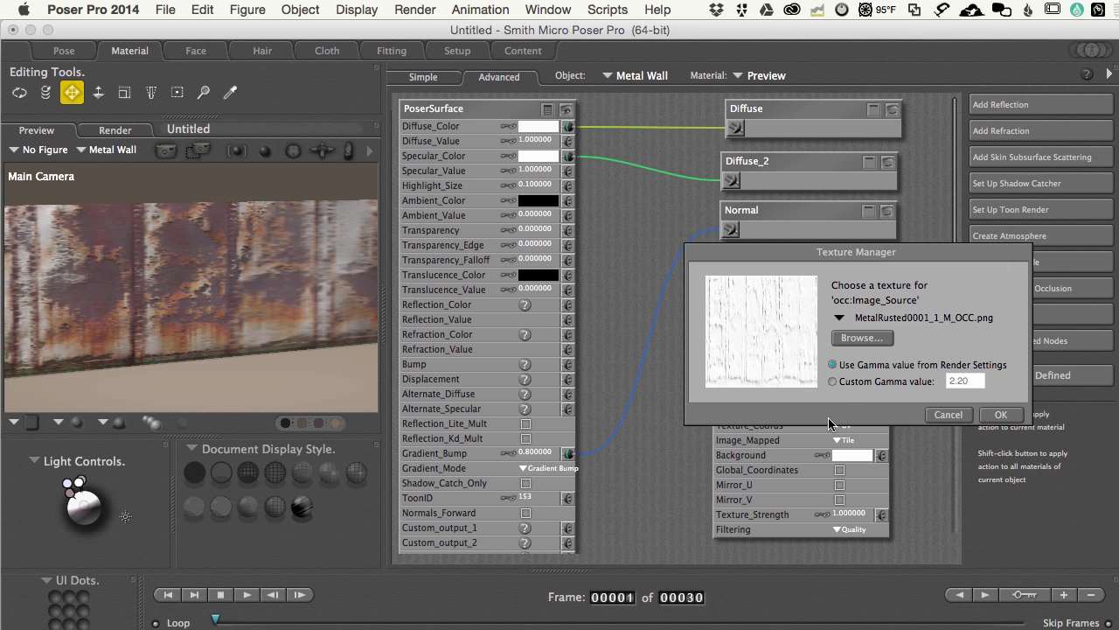
click(991, 418)
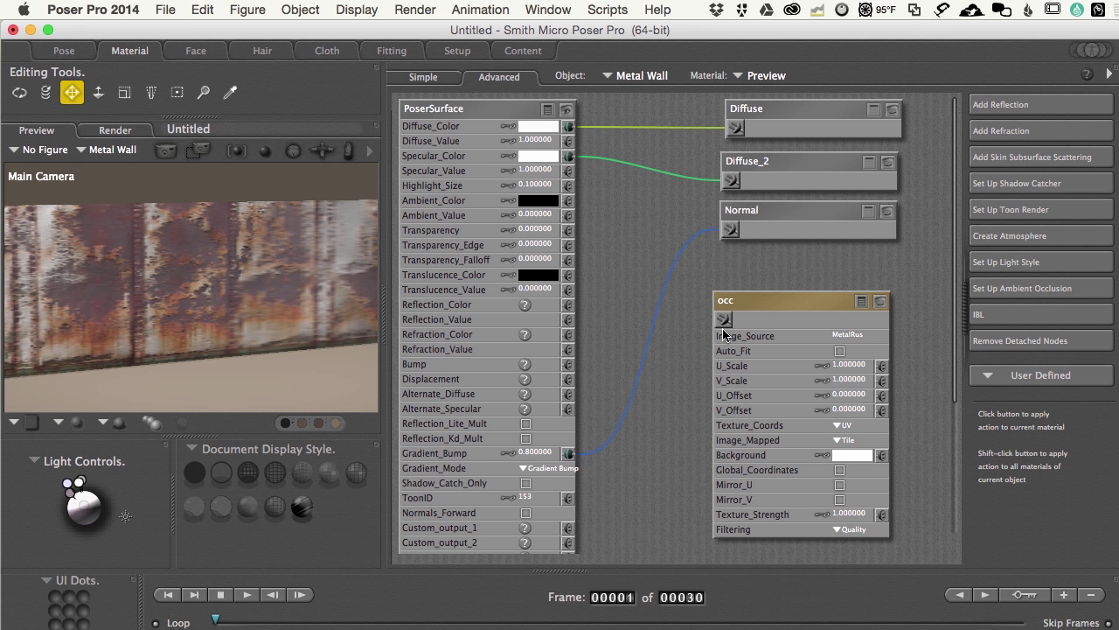
drag(724, 321, 671, 284)
drag(672, 284, 650, 316)
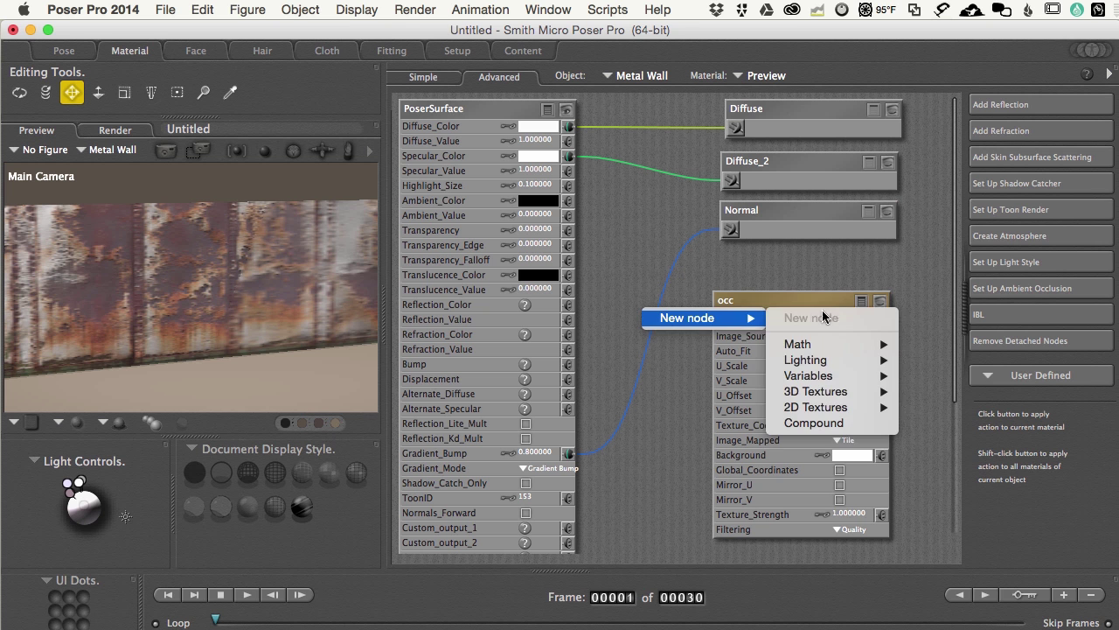
click(771, 276)
- Collapse the occ node and park it unconnected beside the lower end of the PoserSurface node
drag(788, 302, 701, 540)
click(766, 276)
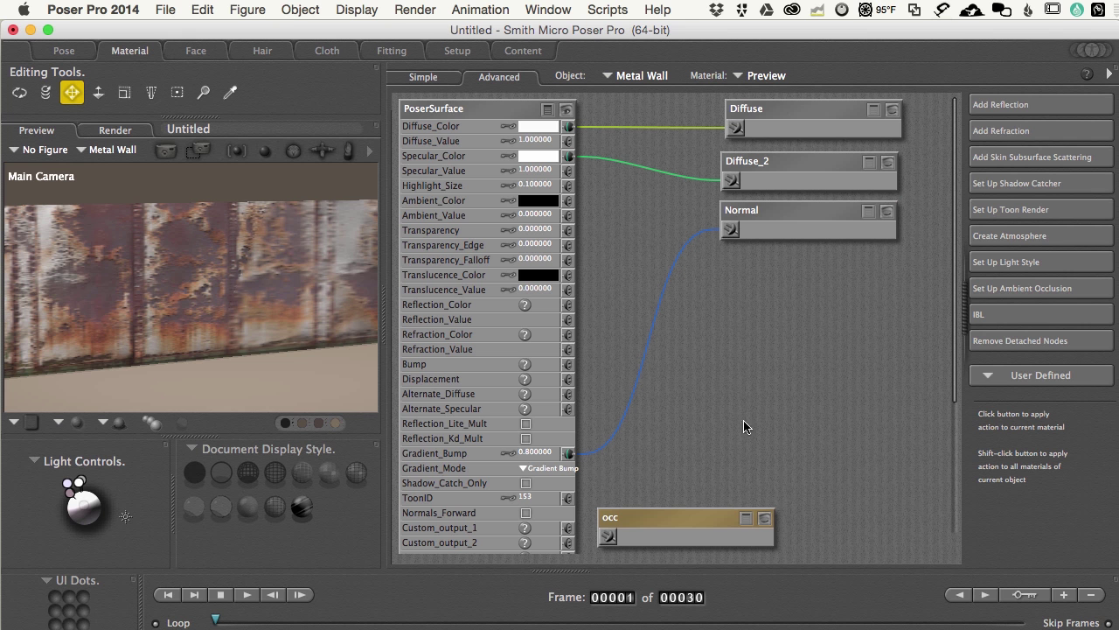
right_click(726, 291)
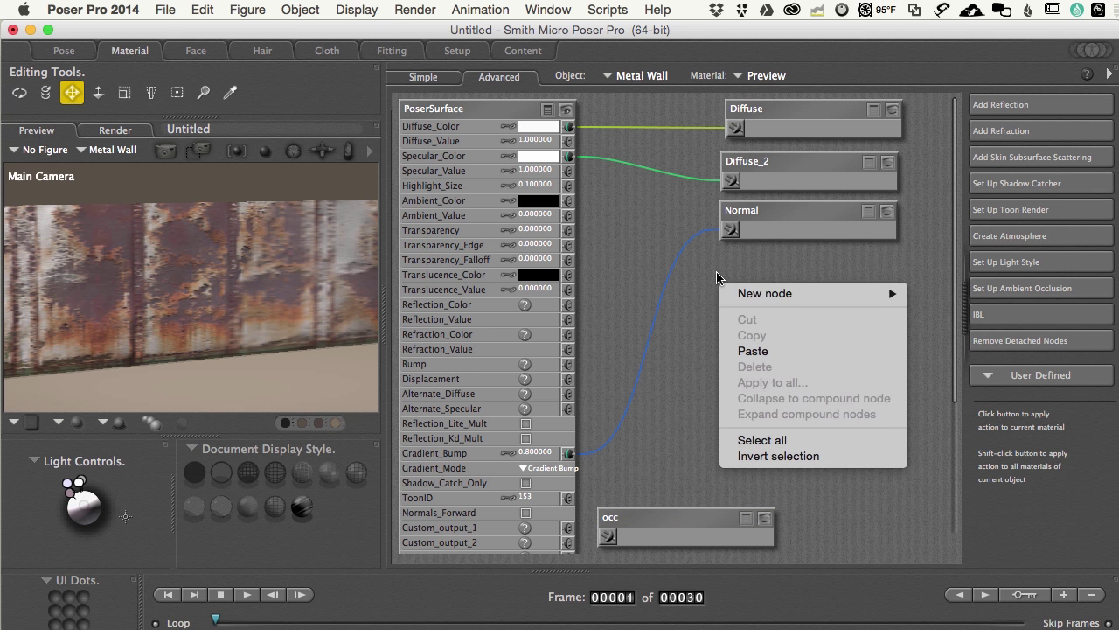
click(716, 273)
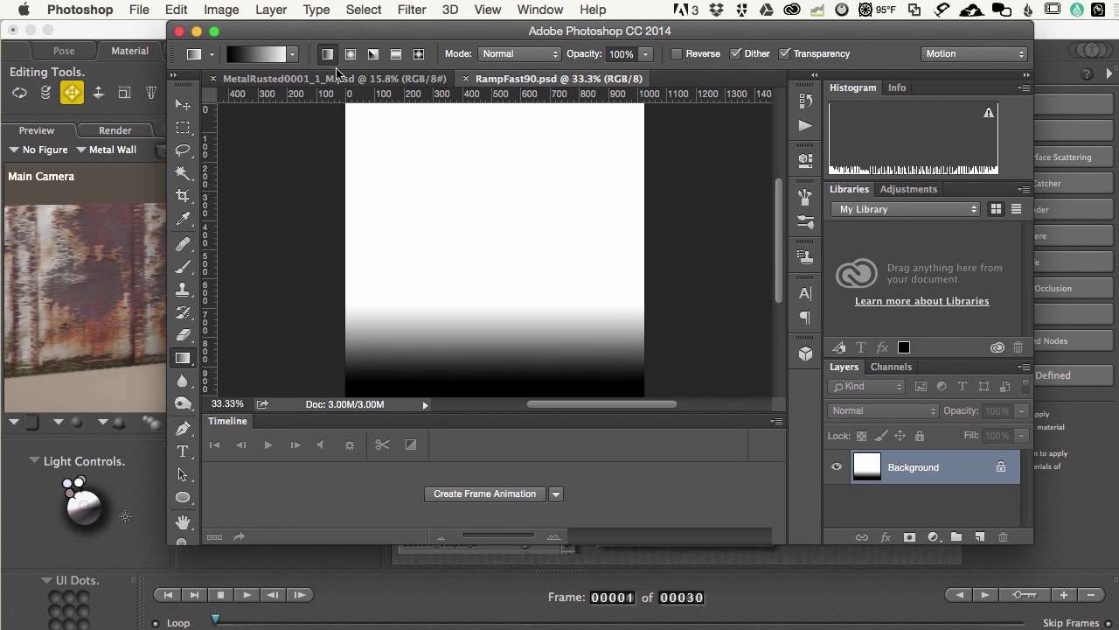
- In Photoshop's MetalRusted0001_1_M.psd, hide the Black fuzzy and Color Fill 1 layers and inspect the Black fuzzy layer's mask
click(337, 79)
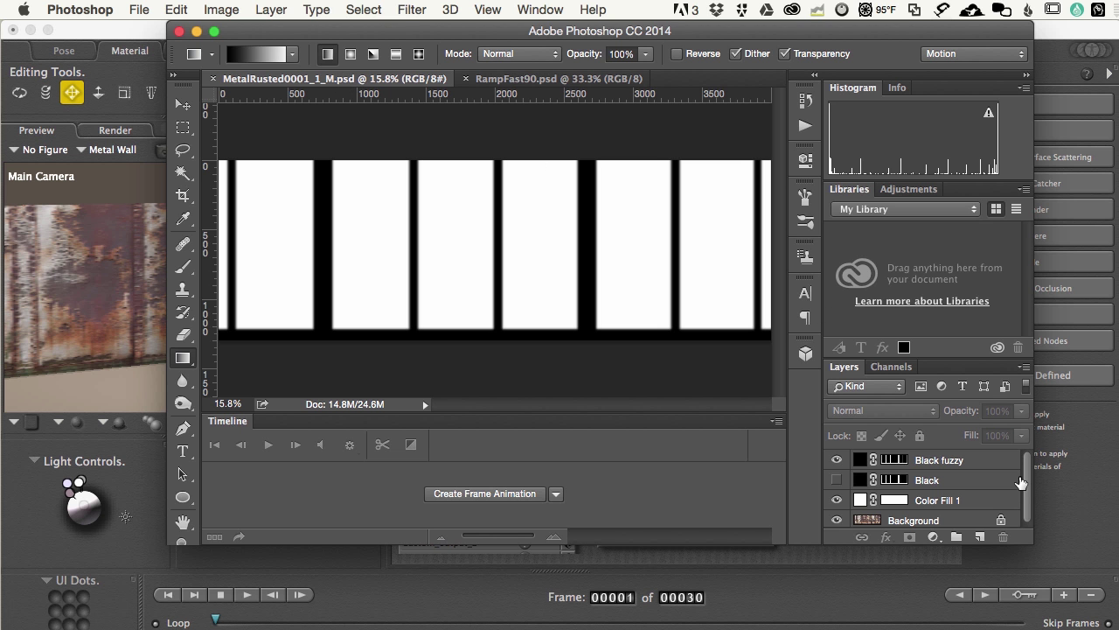
click(837, 460)
click(836, 500)
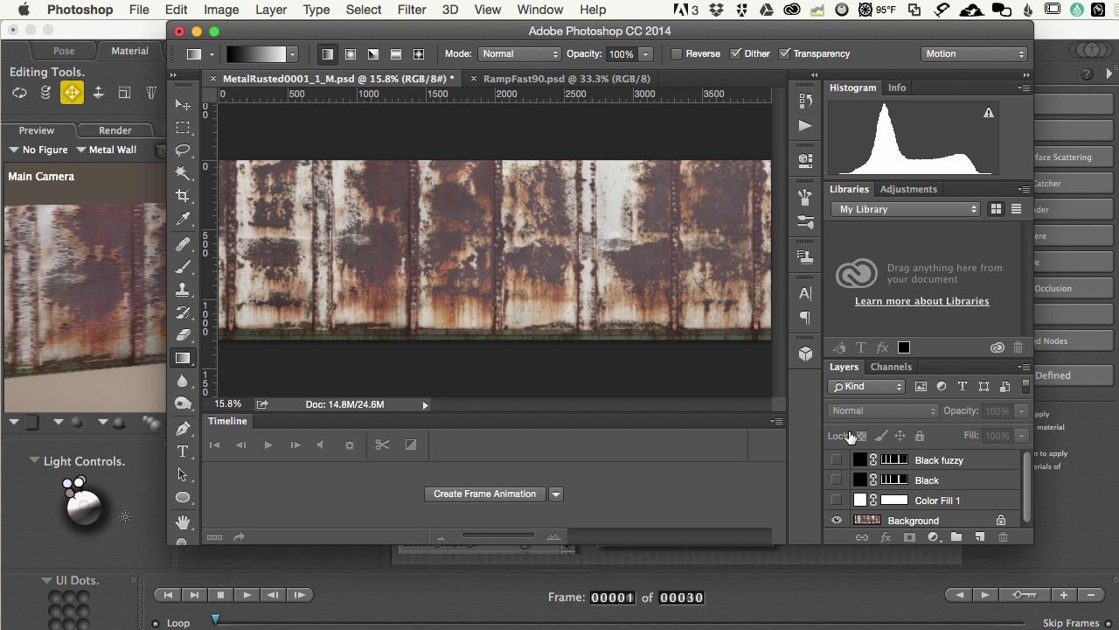
alt+click(894, 461)
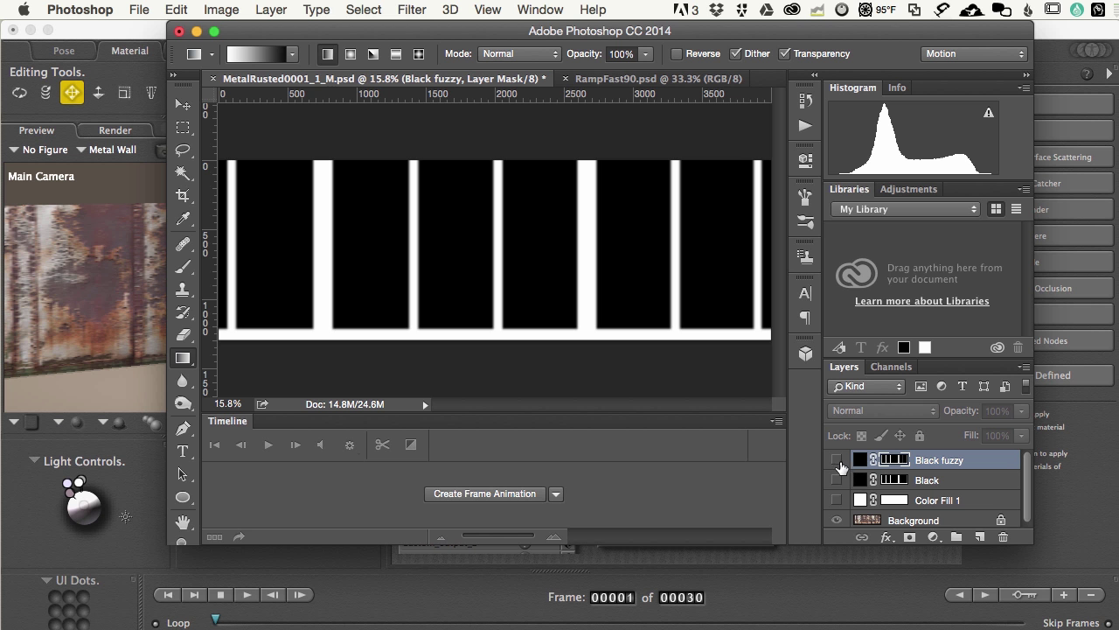
alt+click(888, 461)
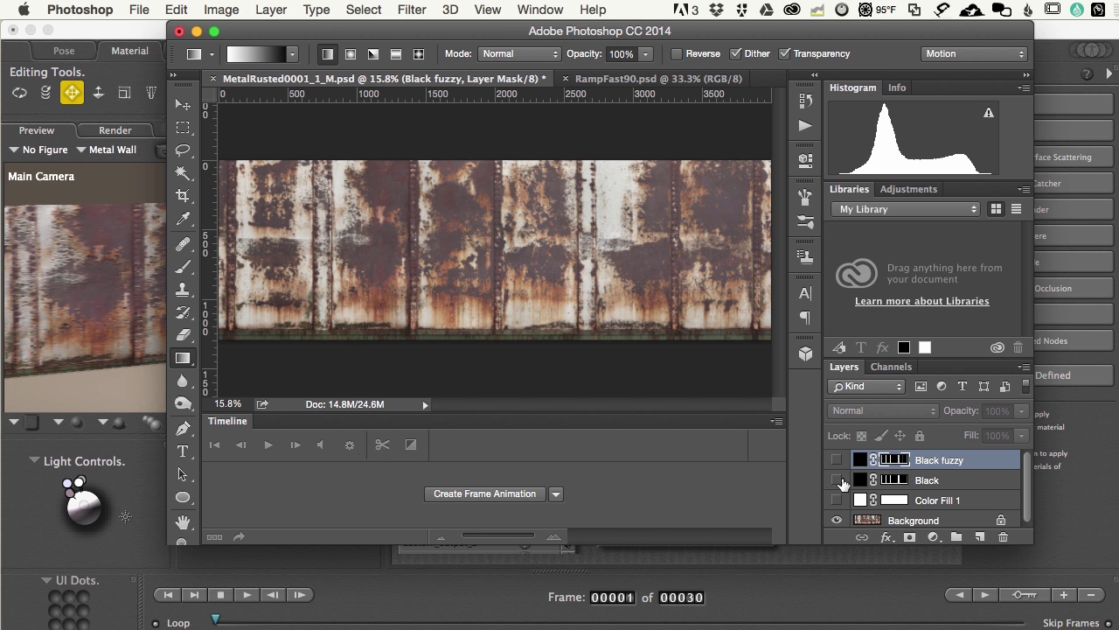
- Preview the Black layer over the photo, show only Black fuzzy and Color Fill 1 above it again, and move Photoshop aside
click(836, 480)
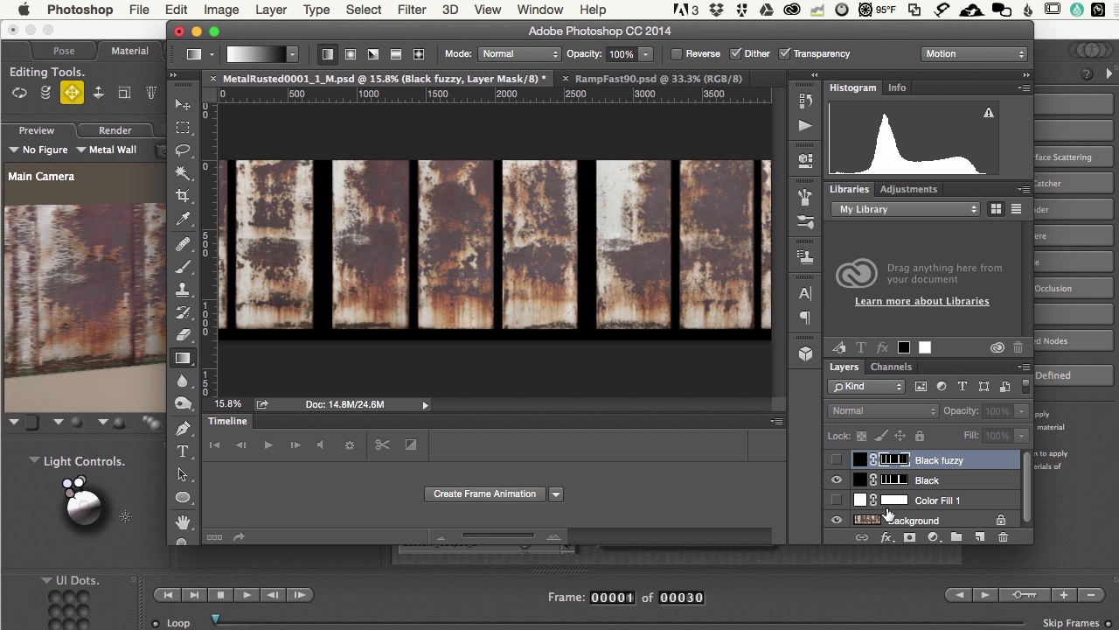
click(836, 460)
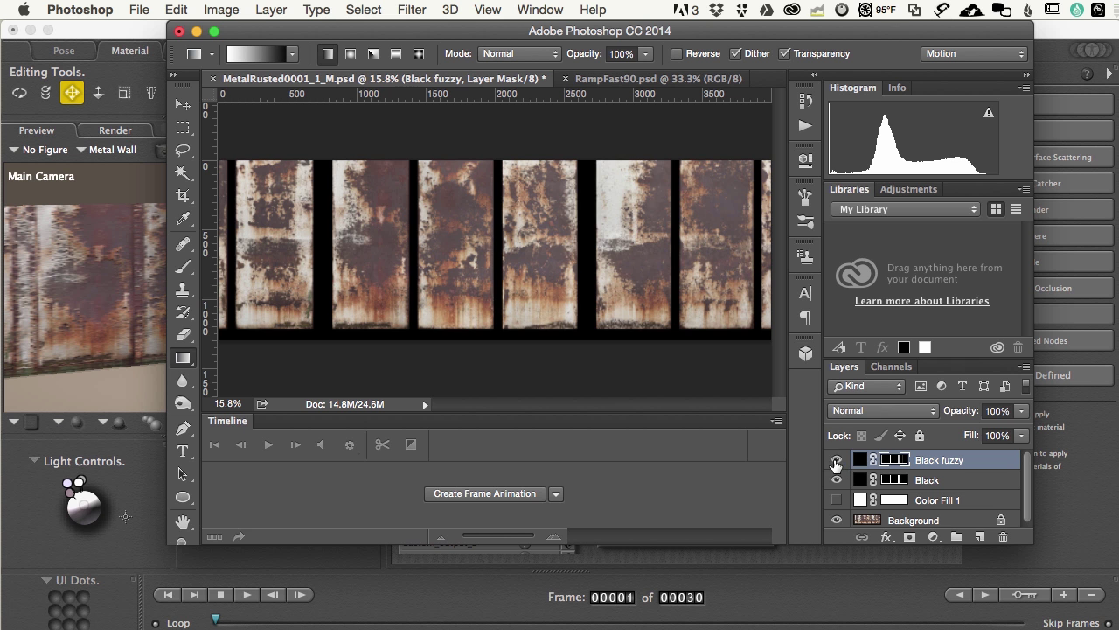
click(836, 500)
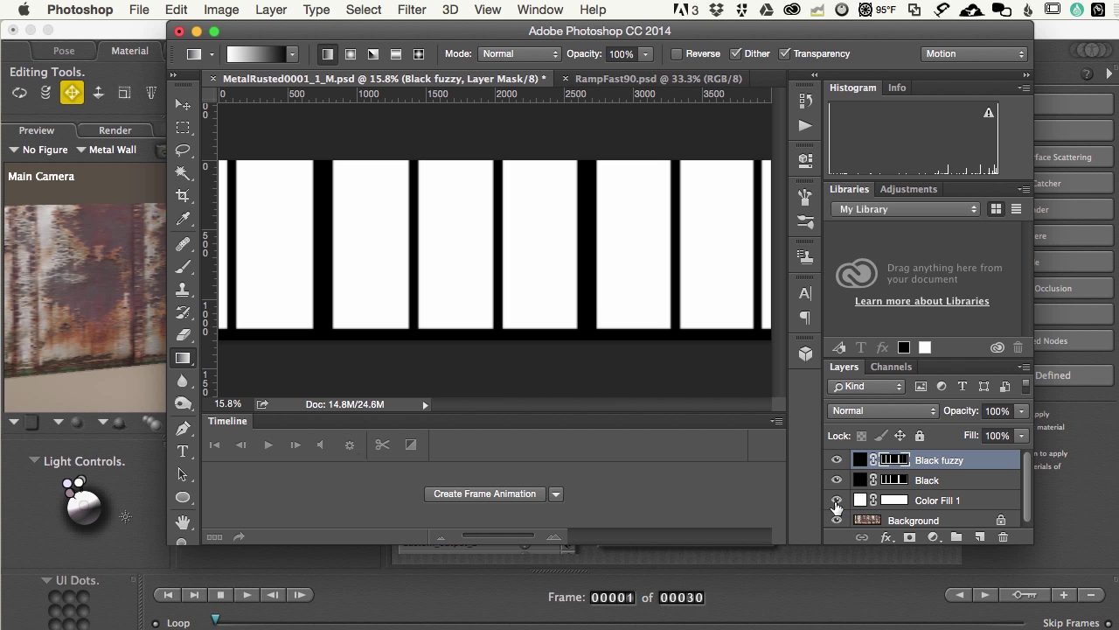
click(837, 480)
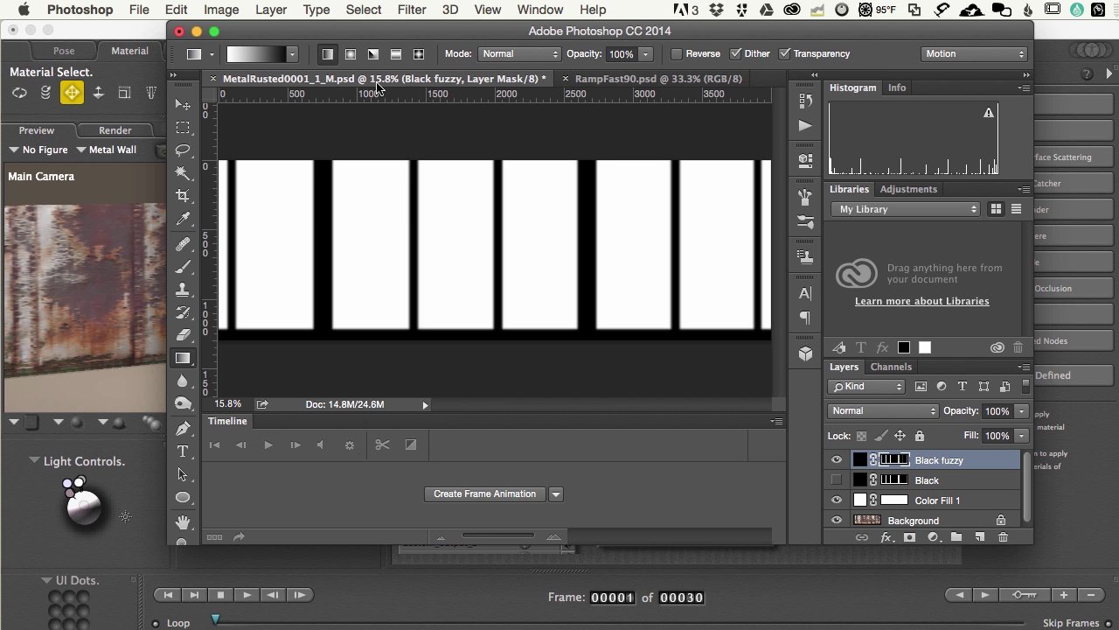
drag(351, 32, 1118, 53)
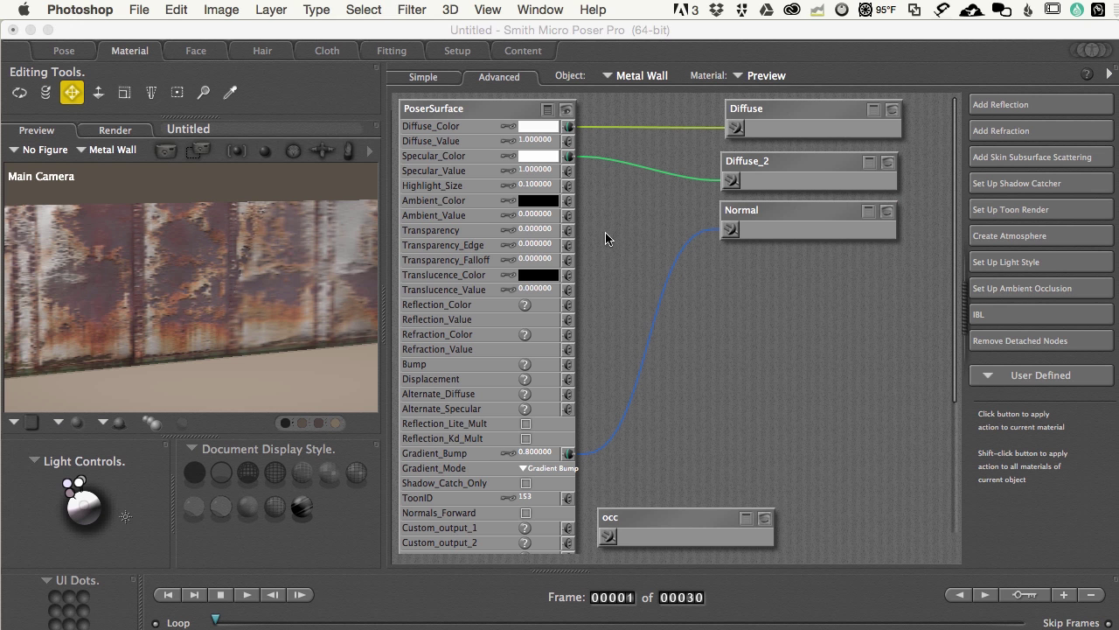
- Paste the copied image map node into the Metal Wall material, place it beneath the Normal node and rename it bump
click(744, 271)
right_click(715, 261)
mouse_move(767, 269)
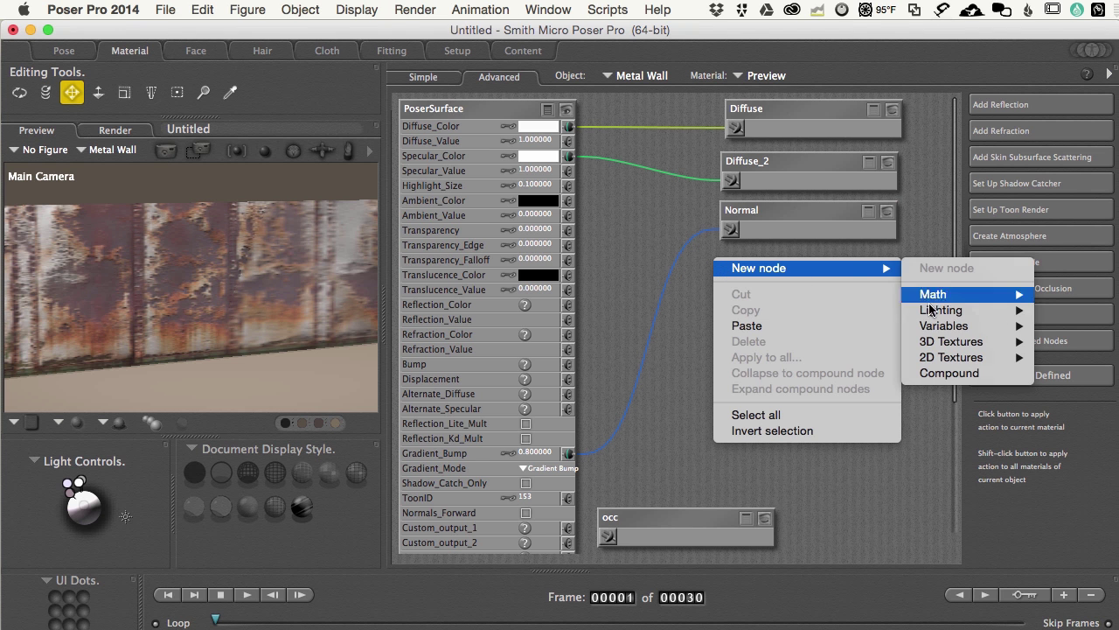
click(762, 324)
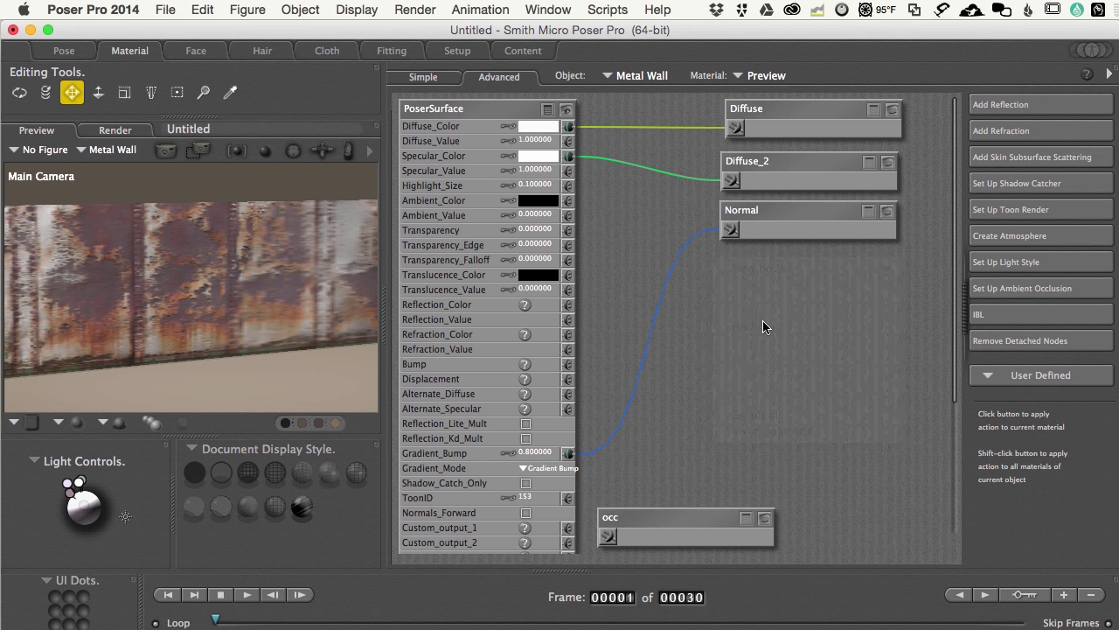
drag(791, 117, 745, 284)
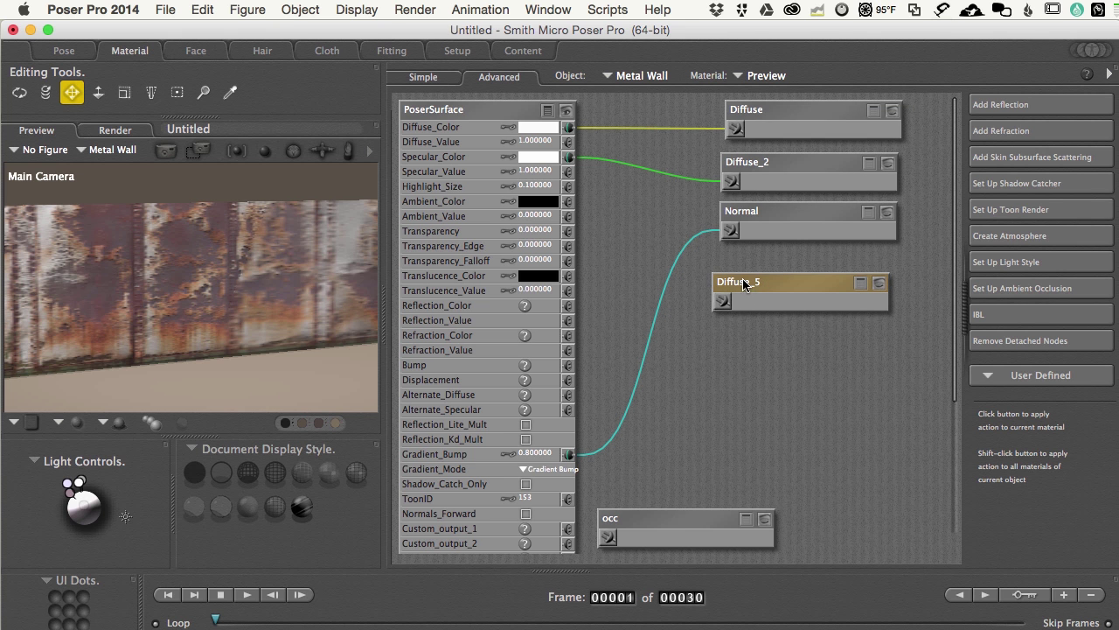
double_click(743, 280)
text(bump)
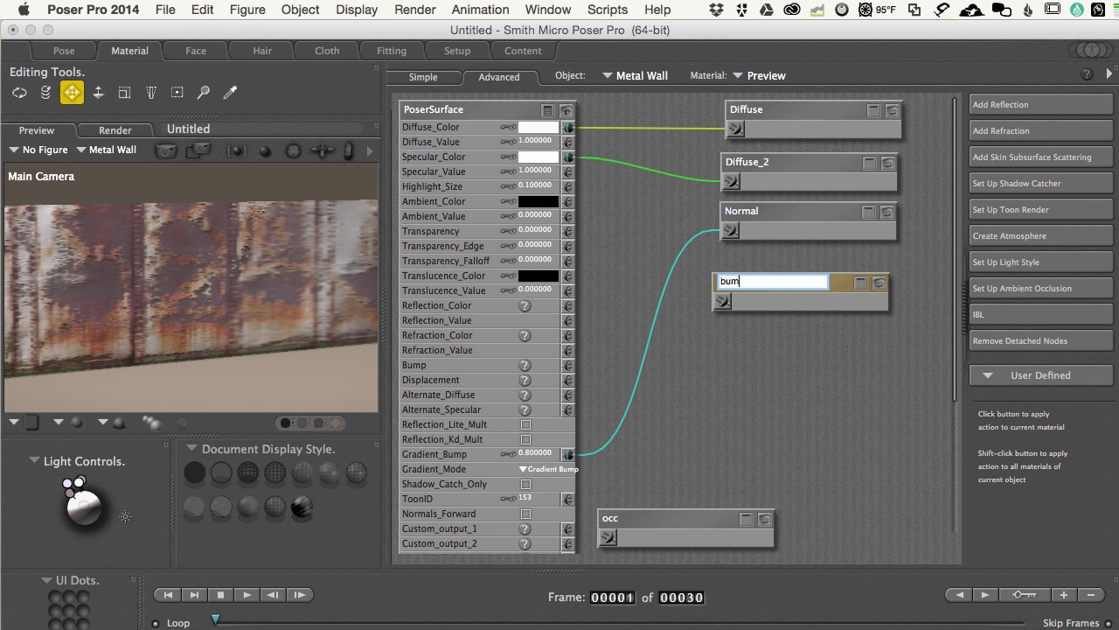
key(Return)
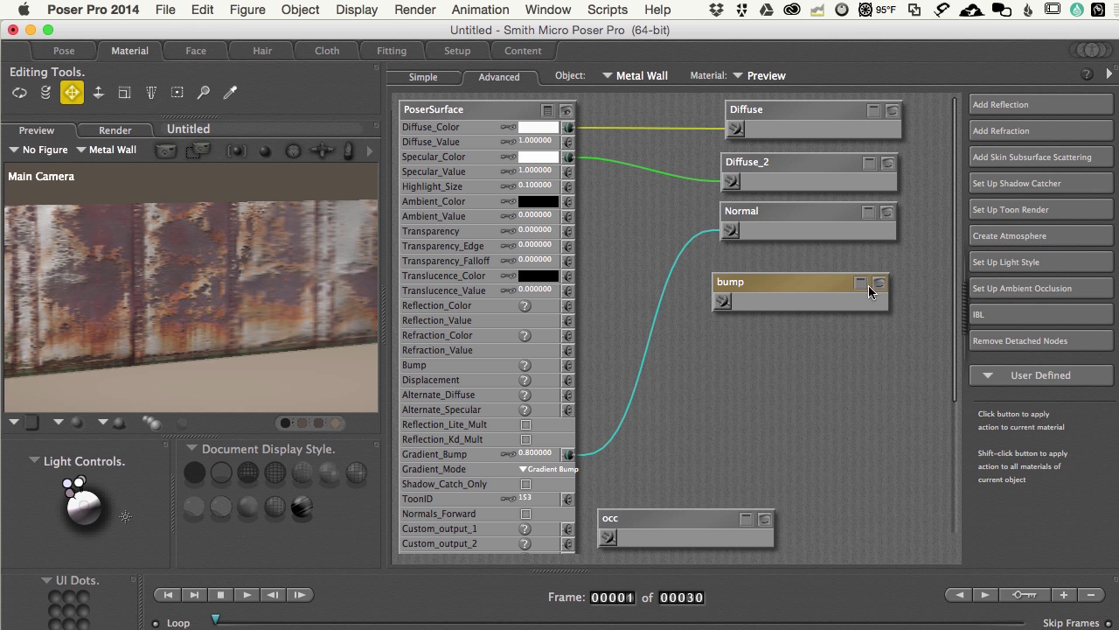
- Expand the bump node and load MetalRusted0001_1_M_bump.jpg from the 19_metal folder as its image source
click(861, 283)
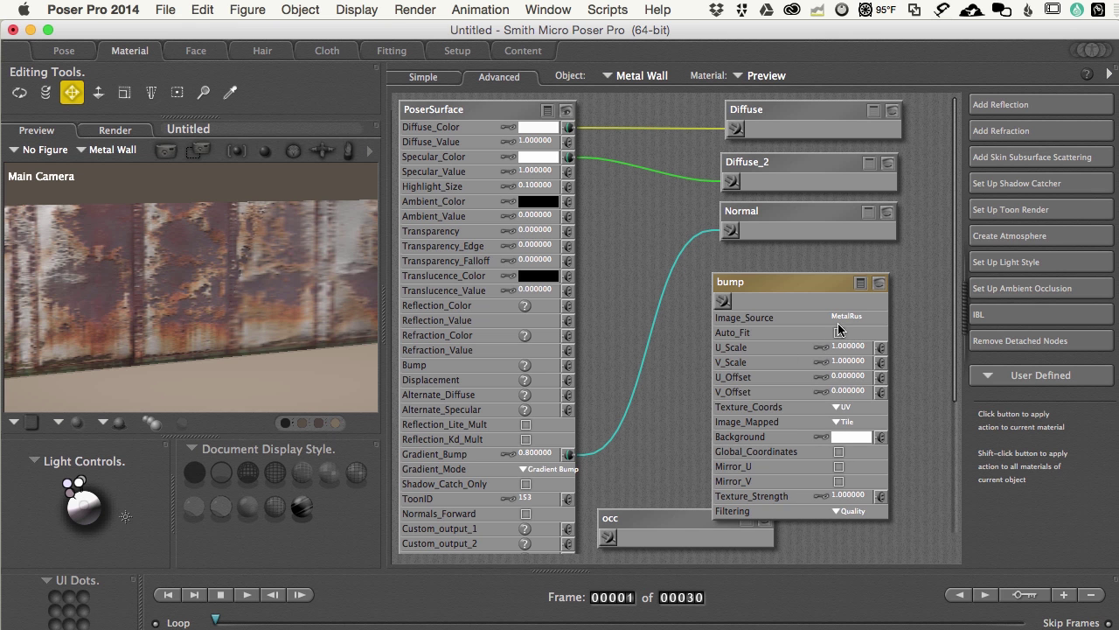
click(838, 317)
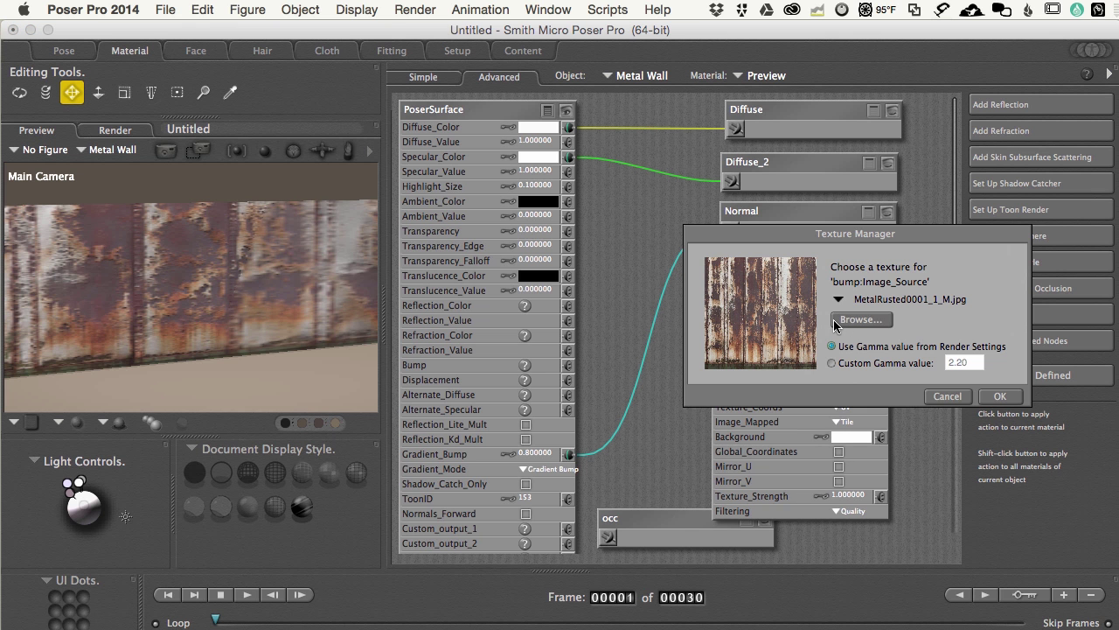
click(860, 320)
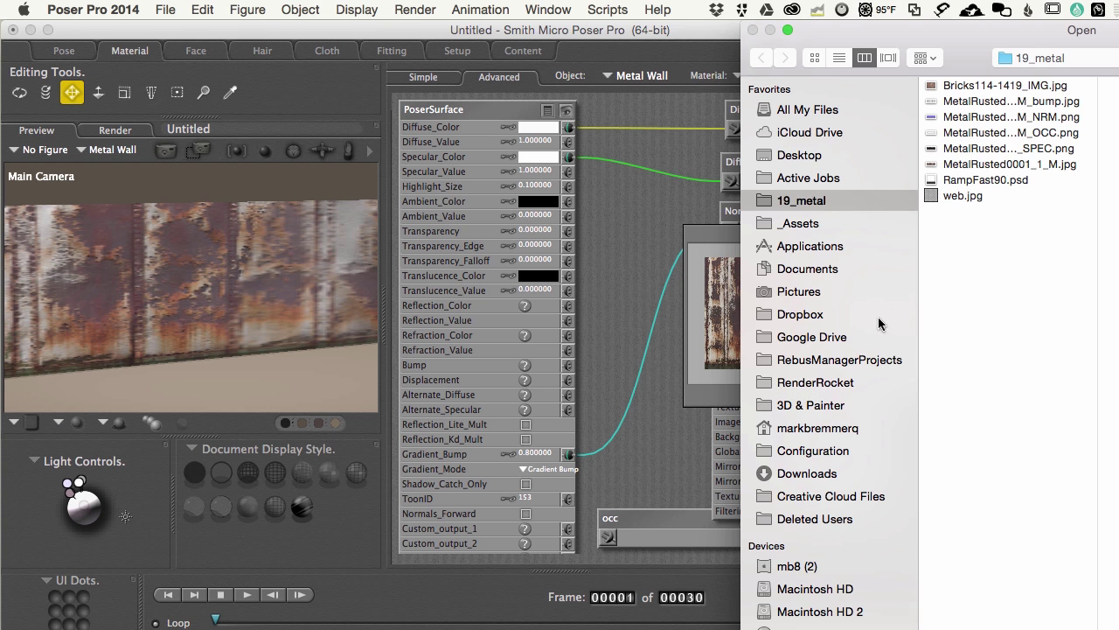
drag(967, 38, 837, 38)
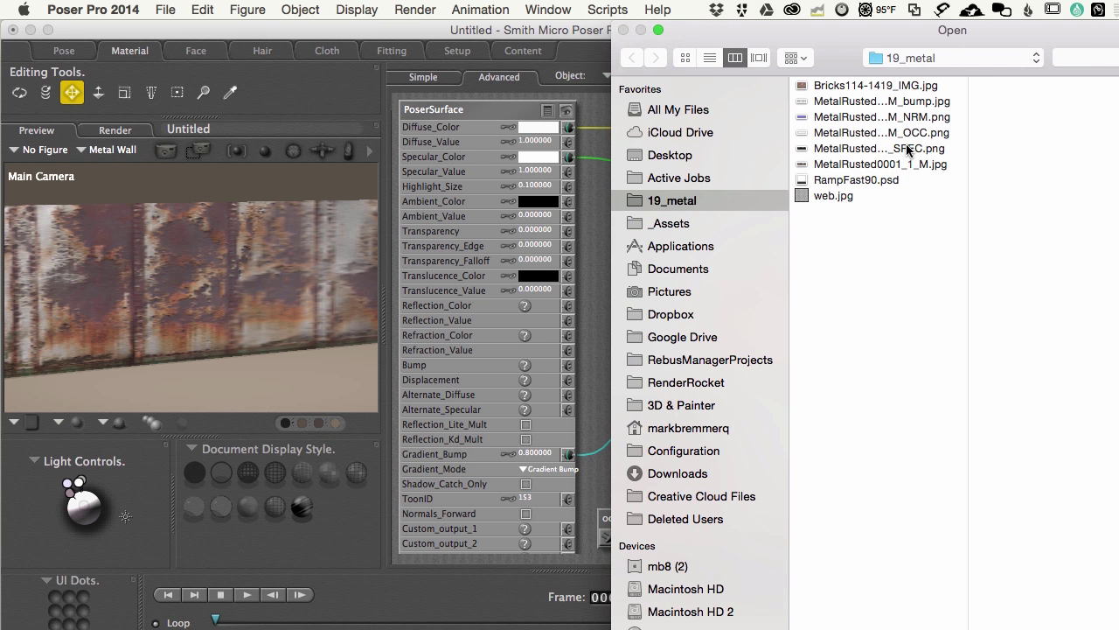
click(902, 102)
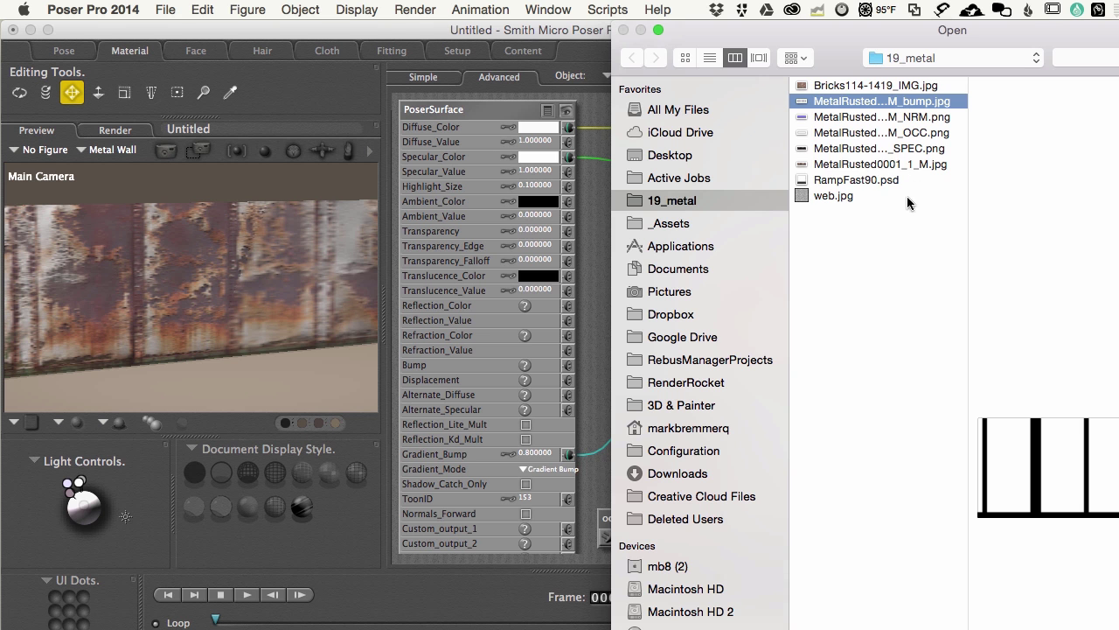
drag(853, 33, 758, 33)
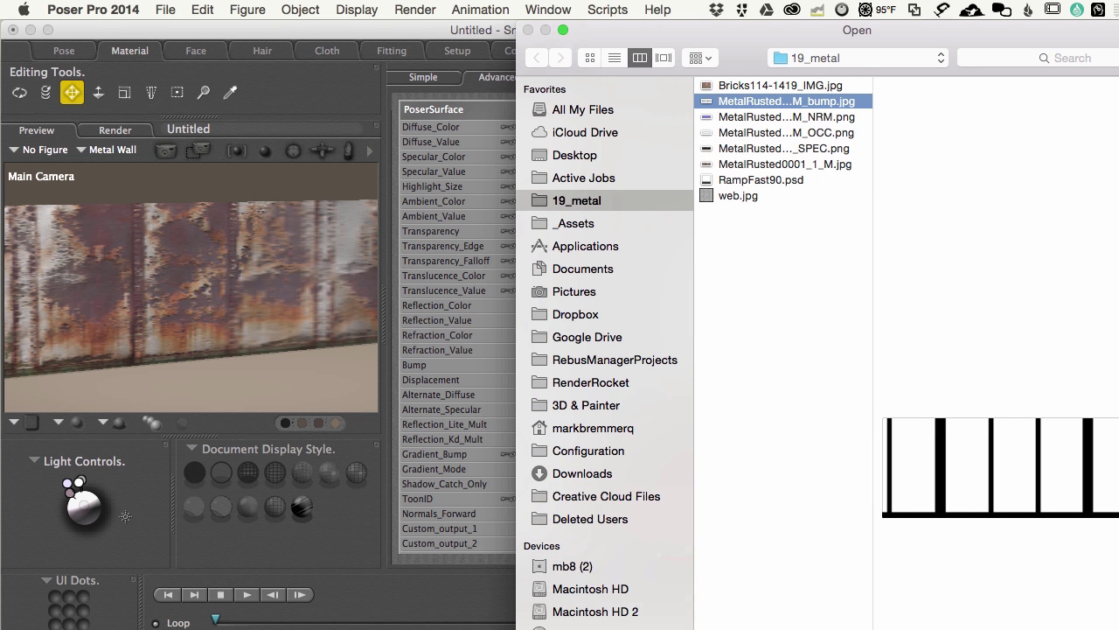
key(Return)
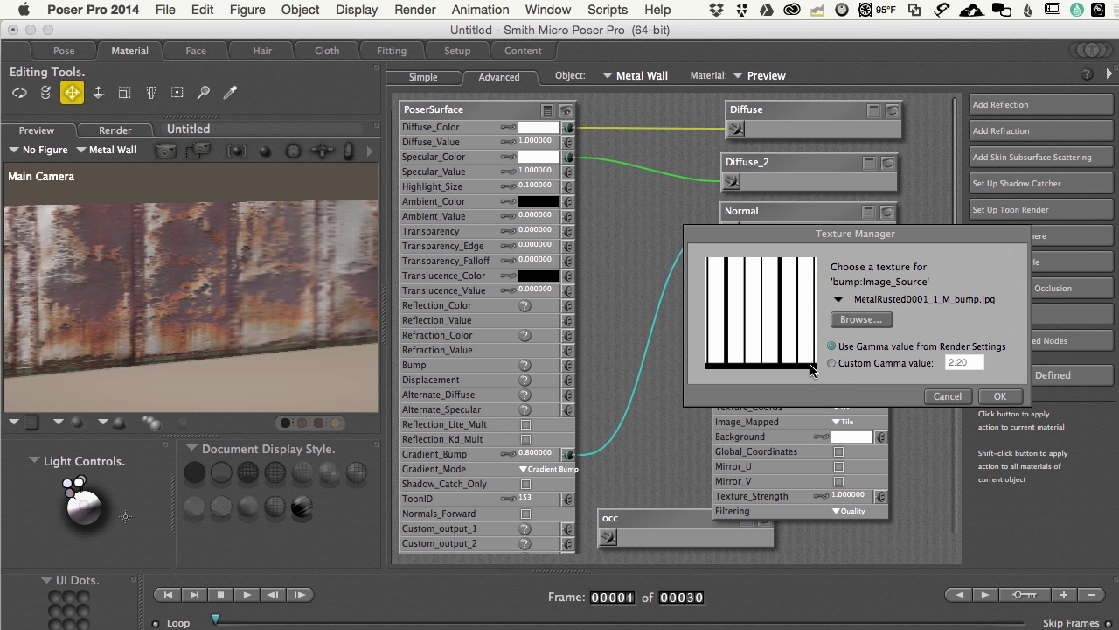
click(998, 398)
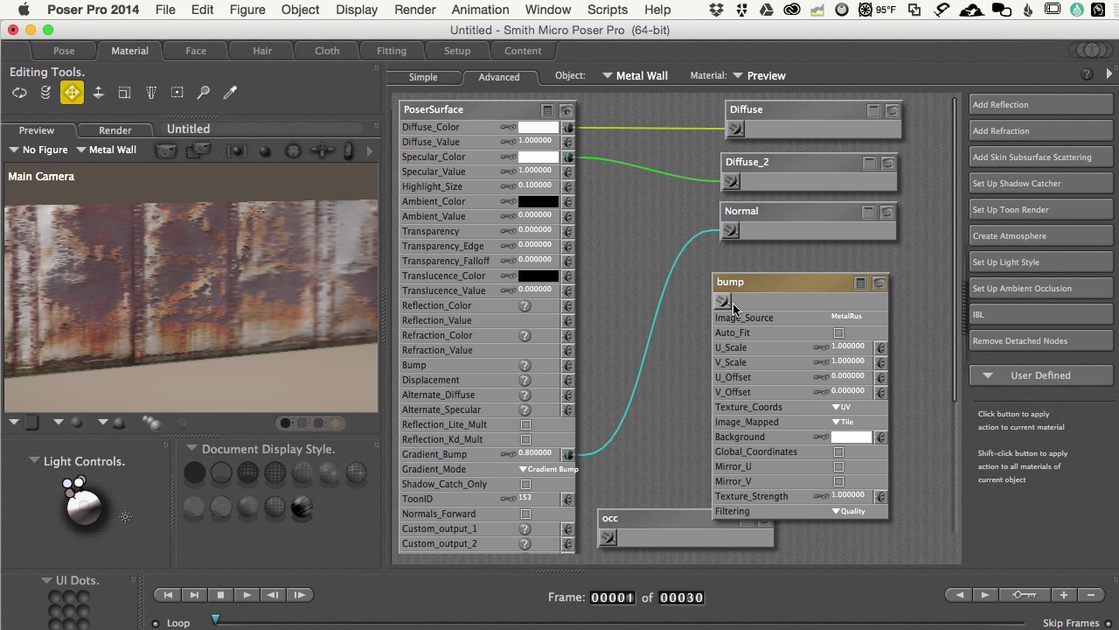
- Connect the bump node to the PoserSurface Bump channel and render the wall
drag(726, 302, 566, 369)
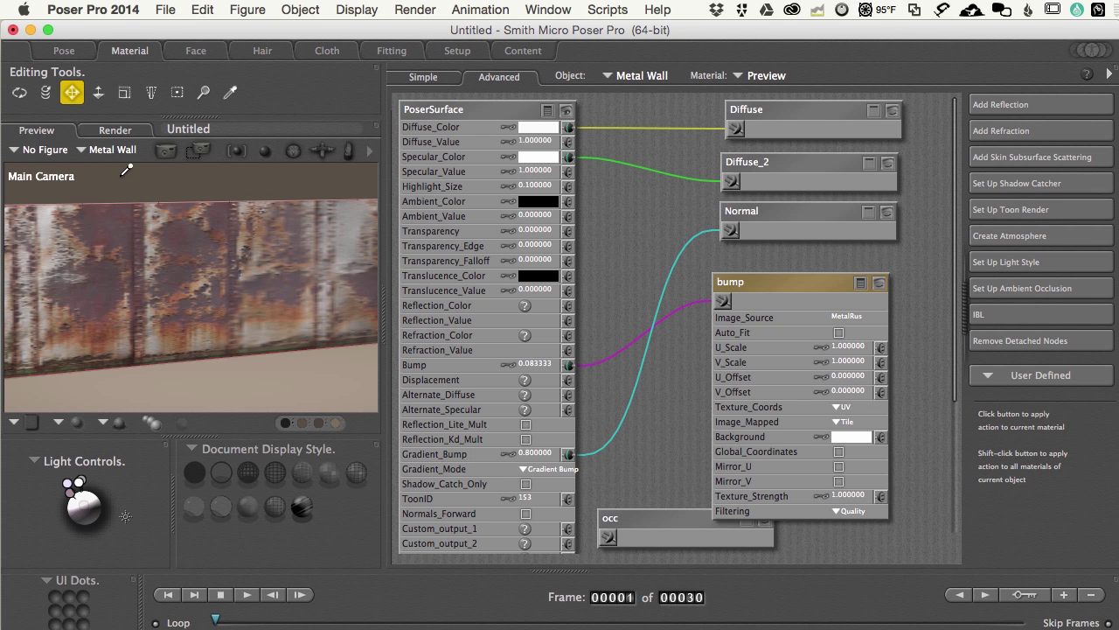
key(super+r)
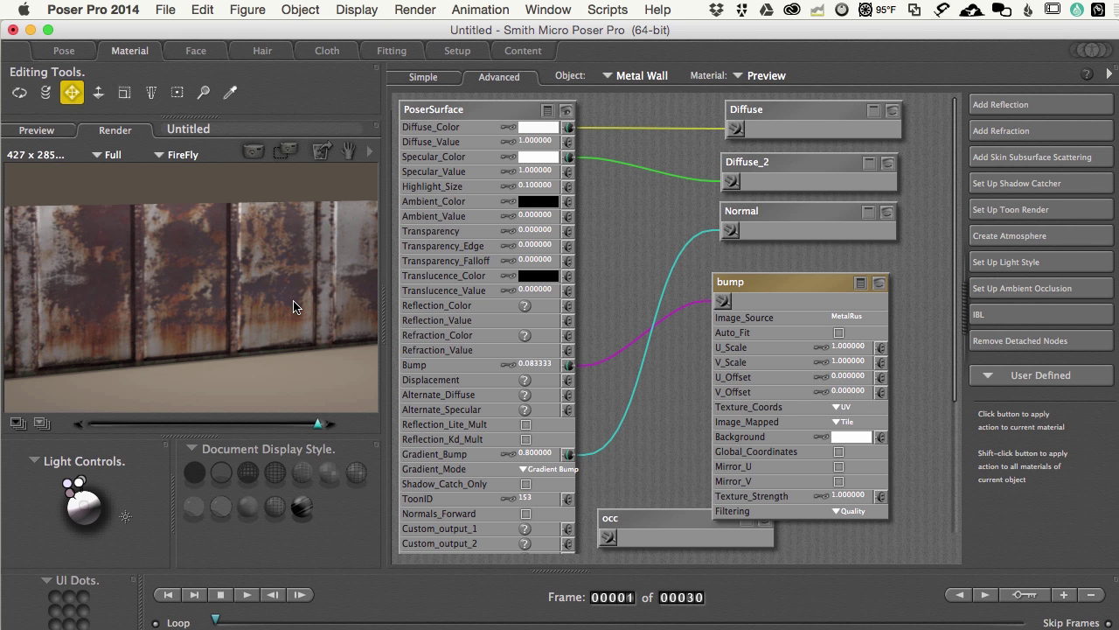
- Set the PoserSurface Gradient_Mode to Normal Map (tangent space) and render the wall again
click(542, 468)
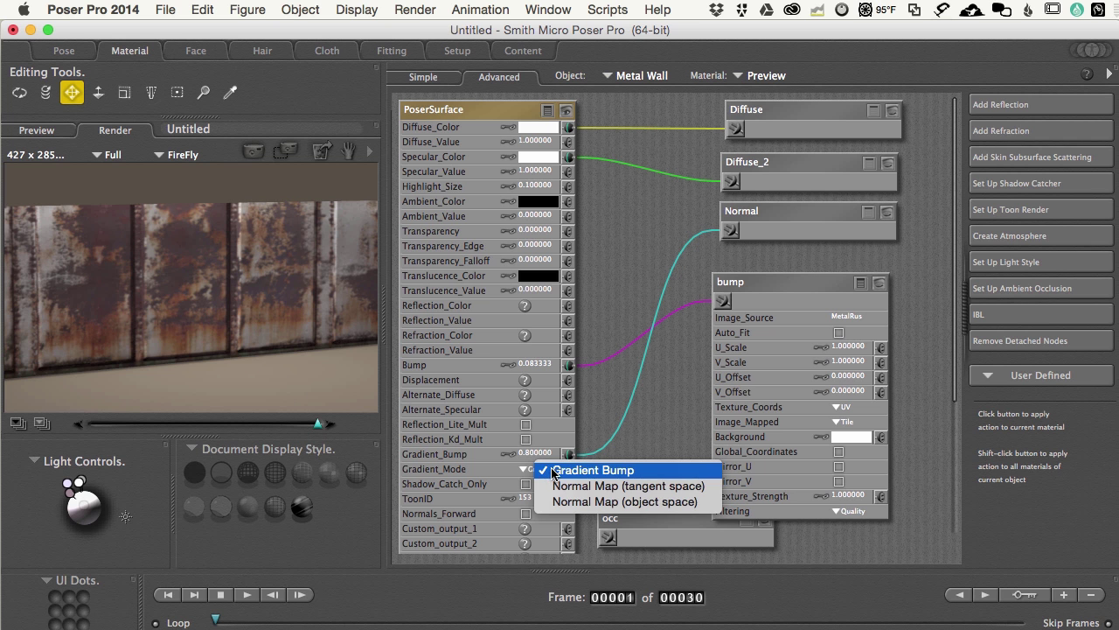
click(577, 486)
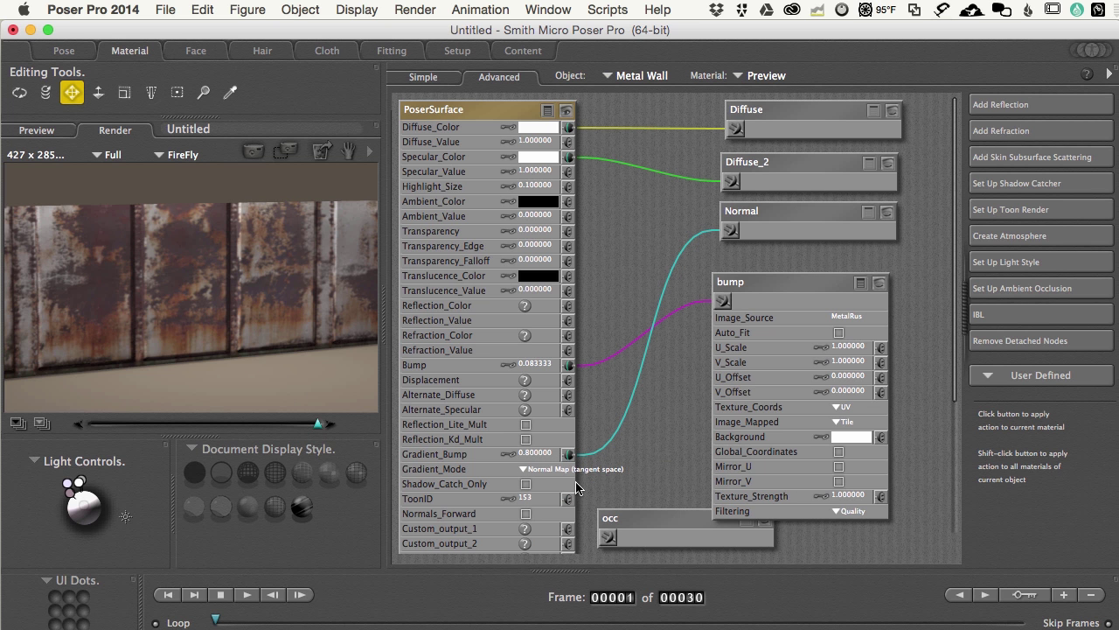
key(super+r)
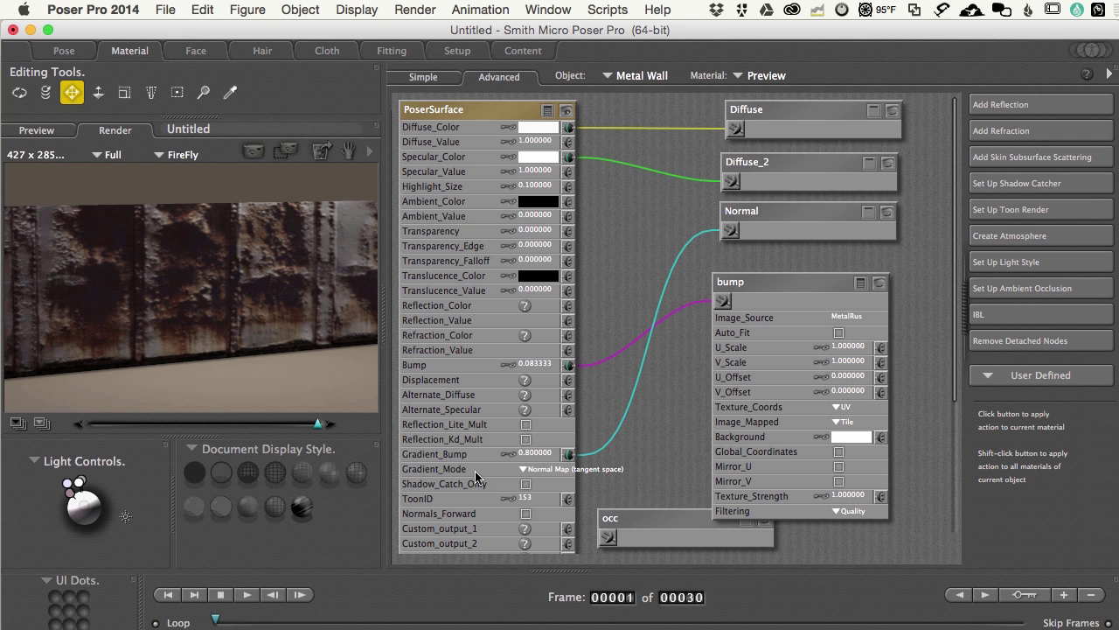
click(522, 468)
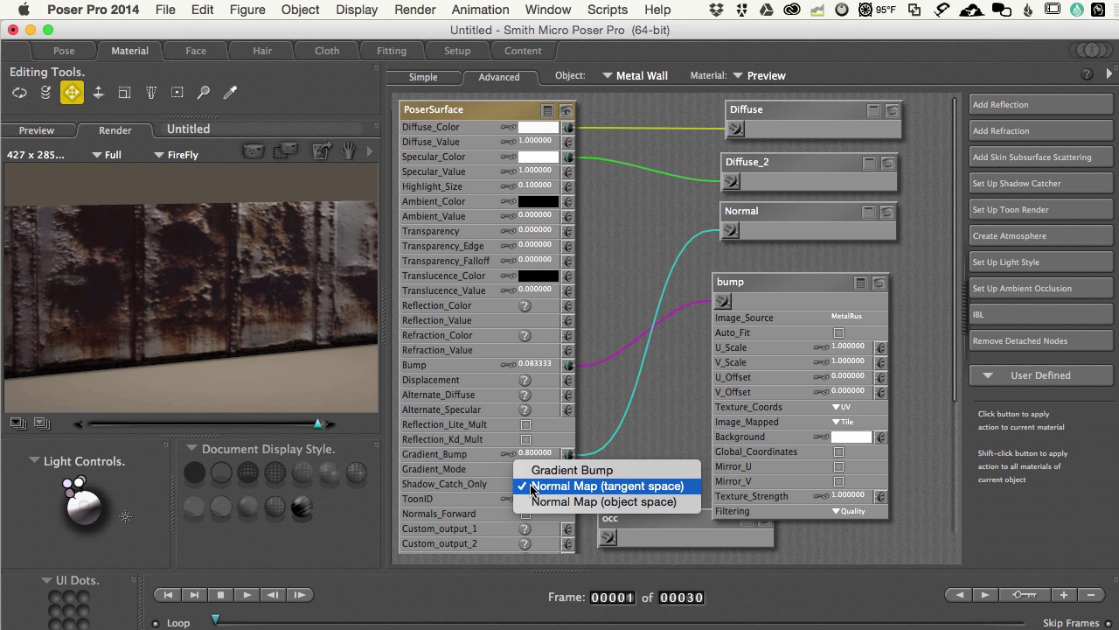
click(281, 361)
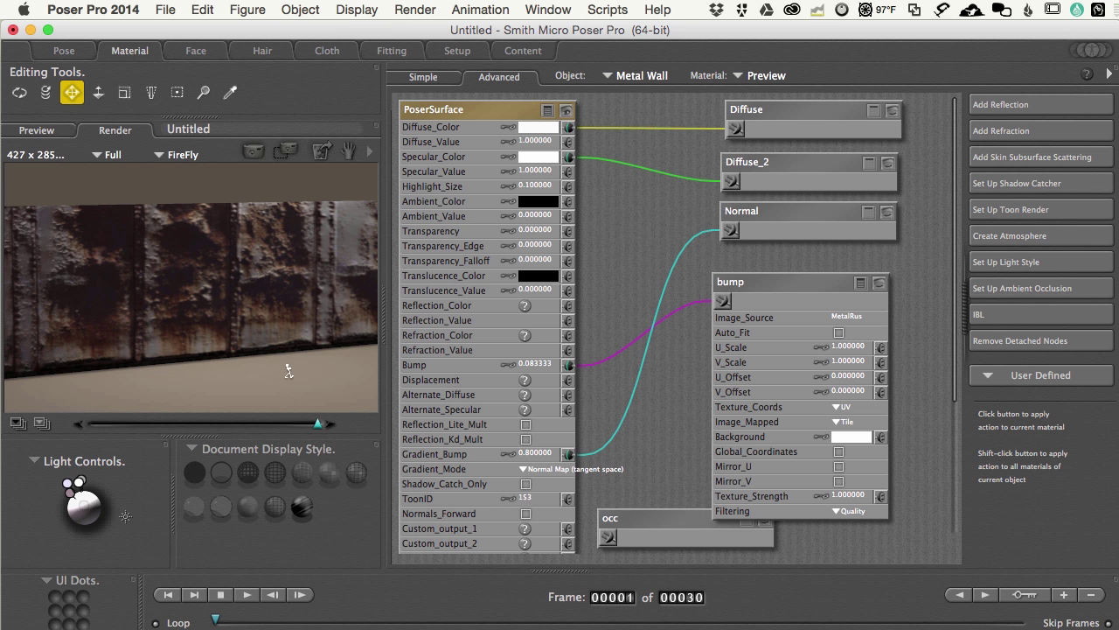
- In the Pose room, select Light 5 and shift it along Z to a zTran of 3.210
click(41, 133)
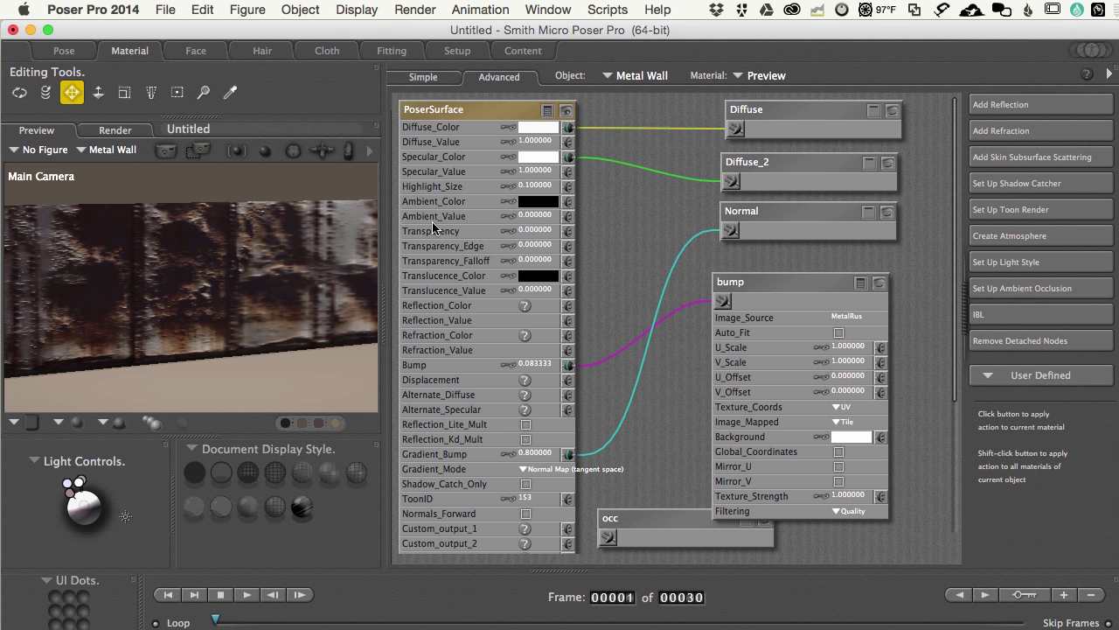
click(63, 53)
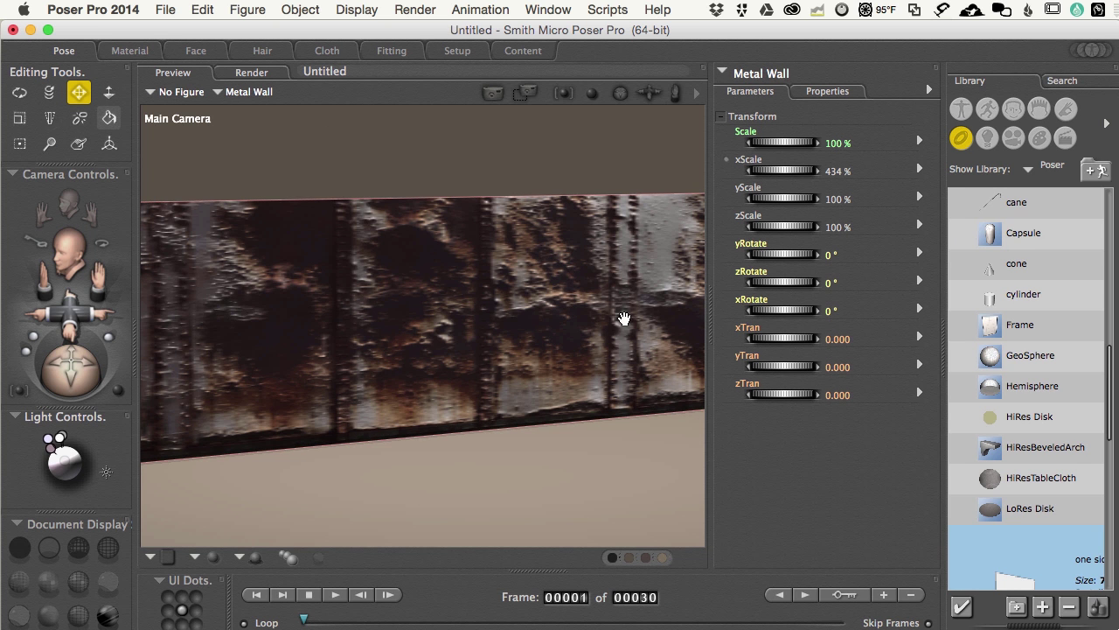
click(758, 73)
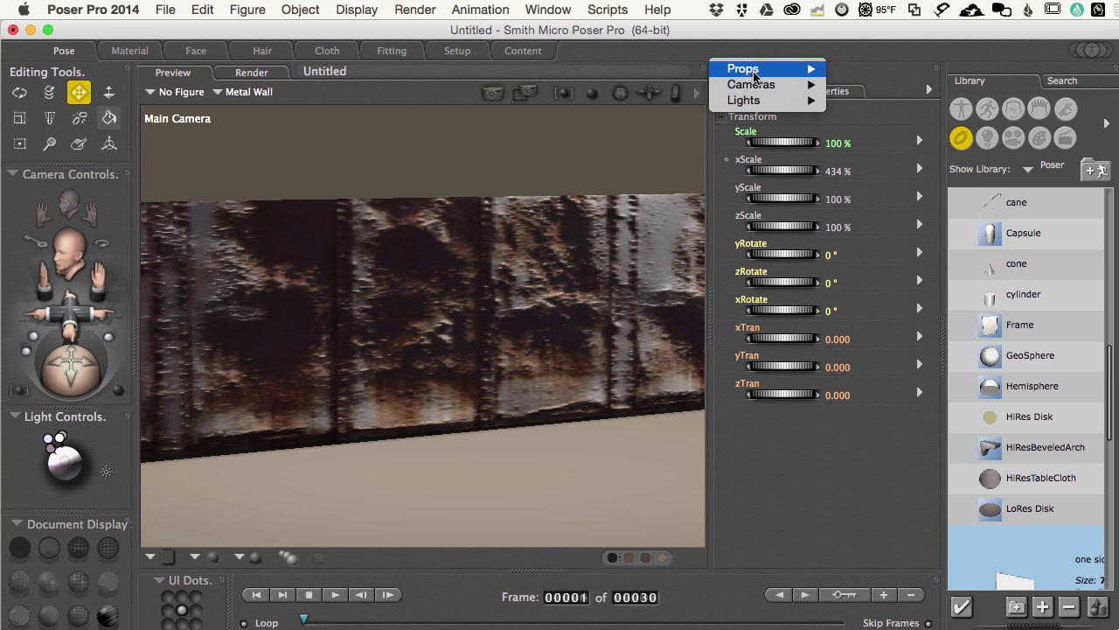
mouse_move(765, 100)
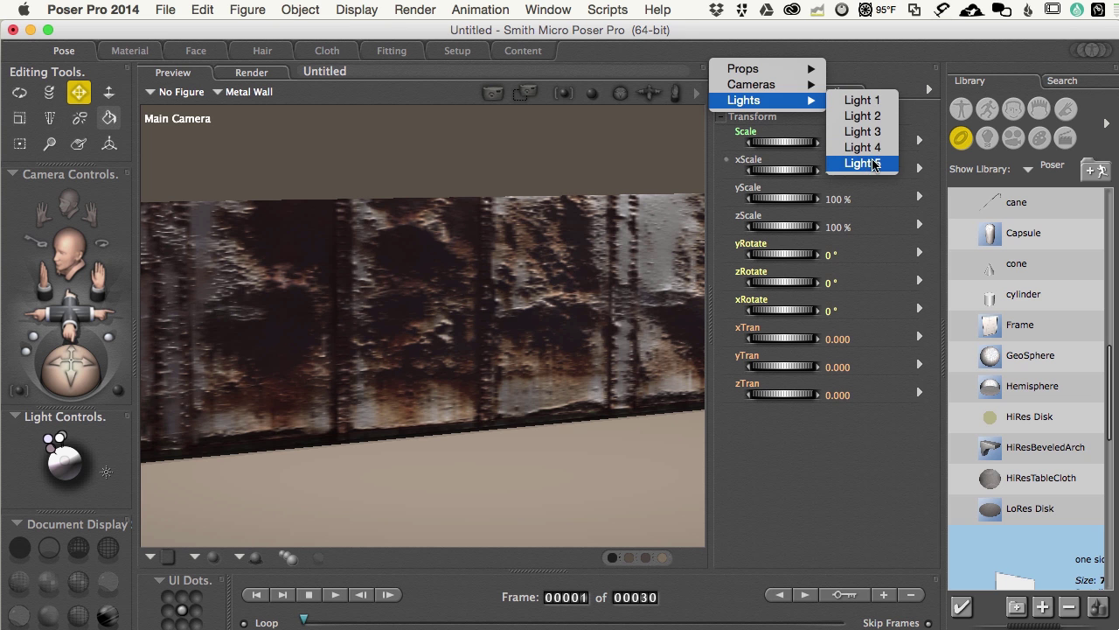
click(874, 164)
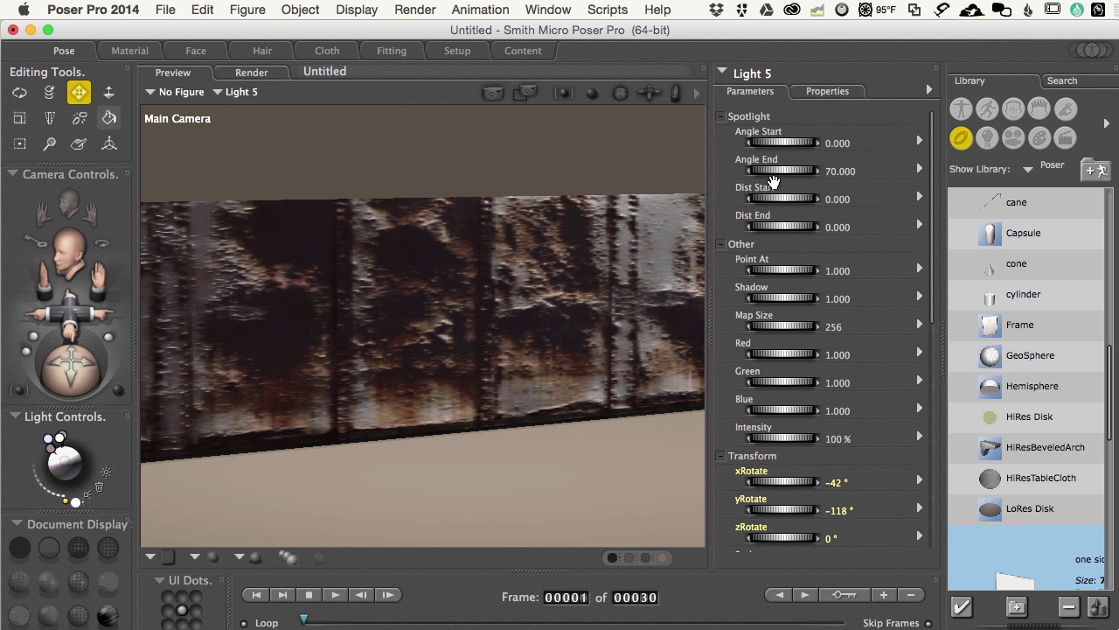
scroll(829, 462, down, 10)
drag(776, 481, 861, 481)
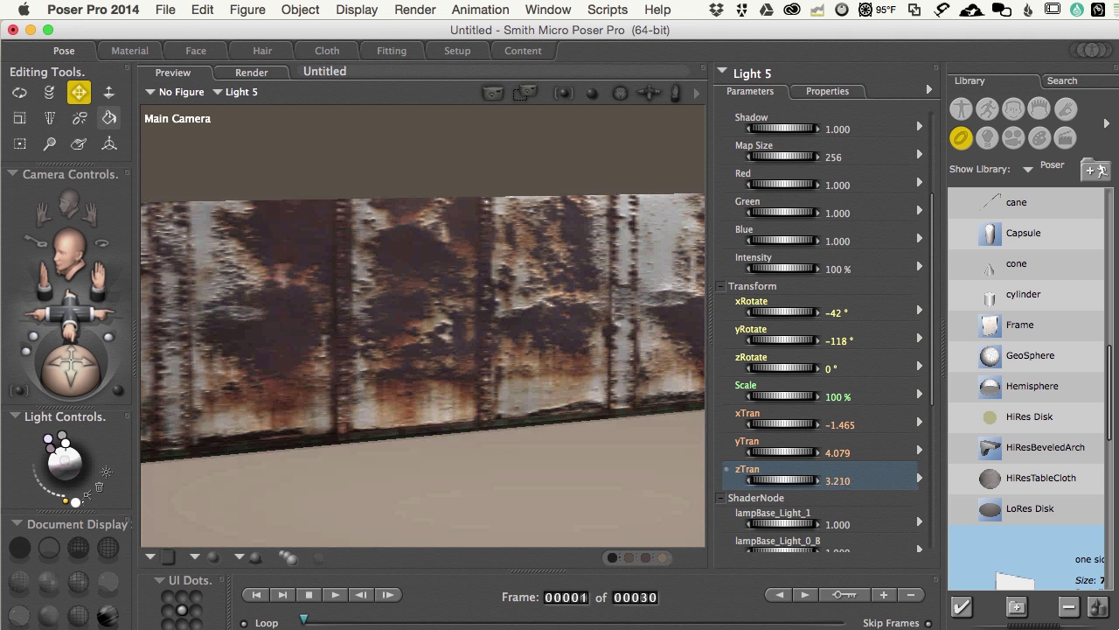
- Rename Light 5 as Wall Spot and render the relit wall
click(848, 92)
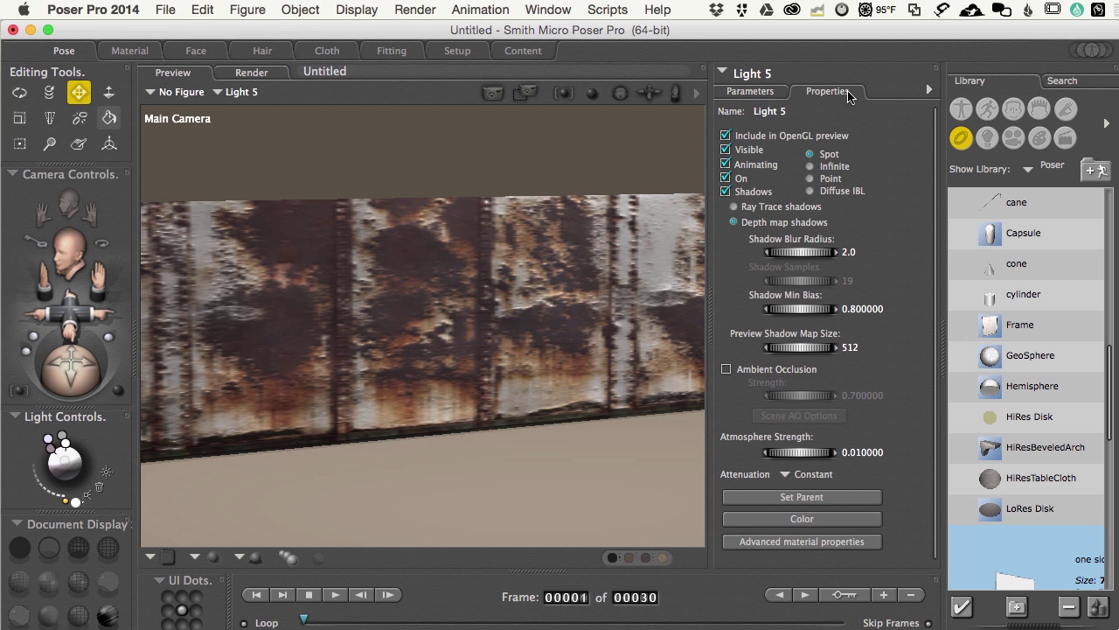
click(775, 111)
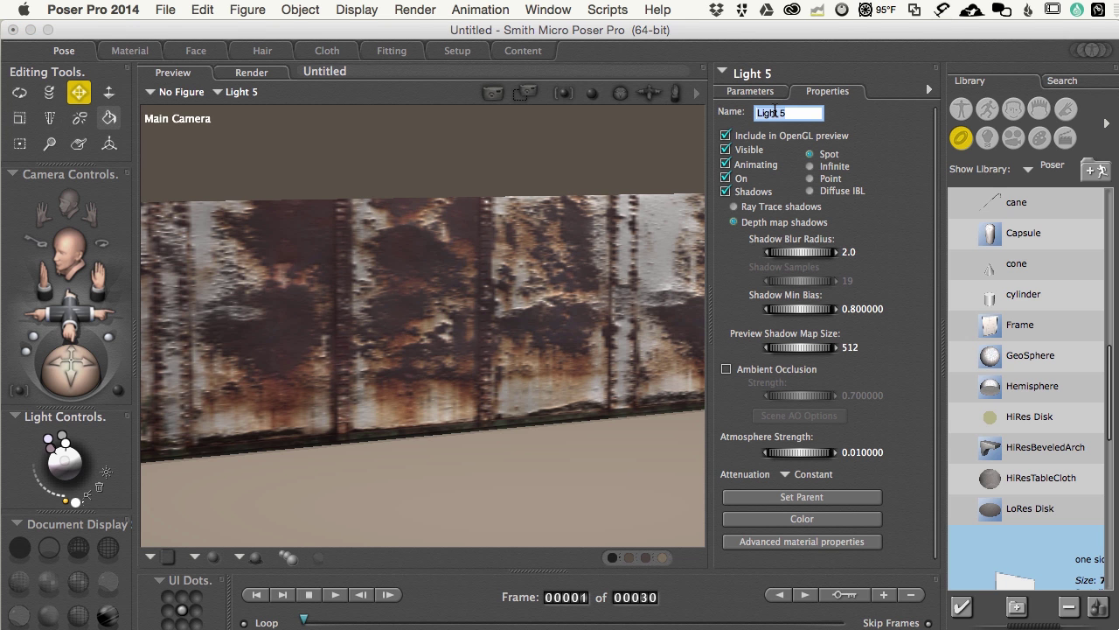
text(Wall Spot)
key(Return)
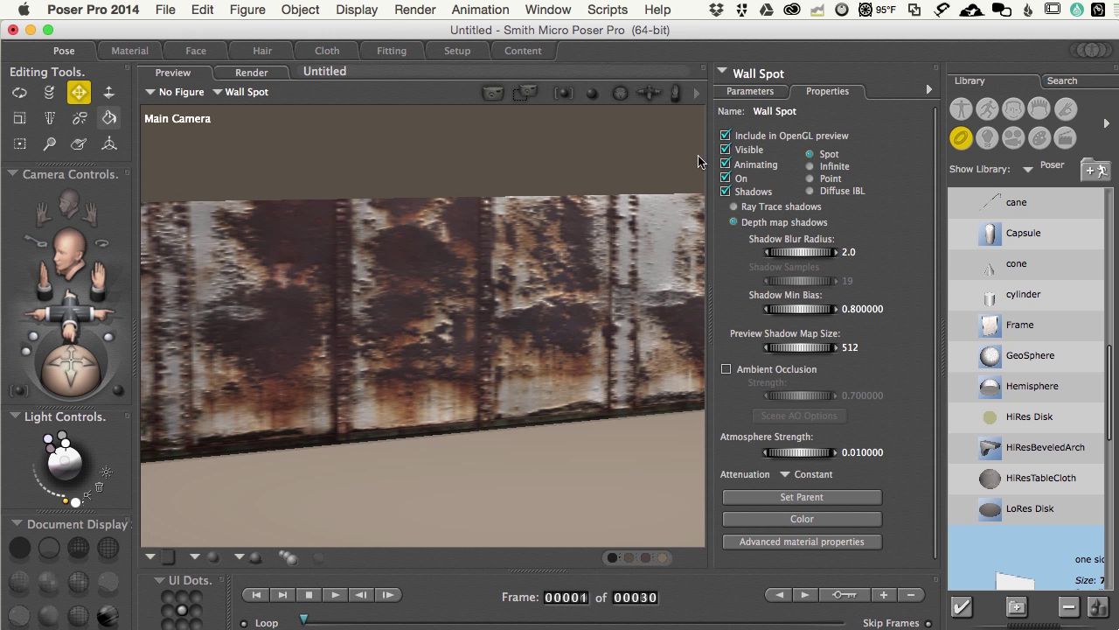
key(super+r)
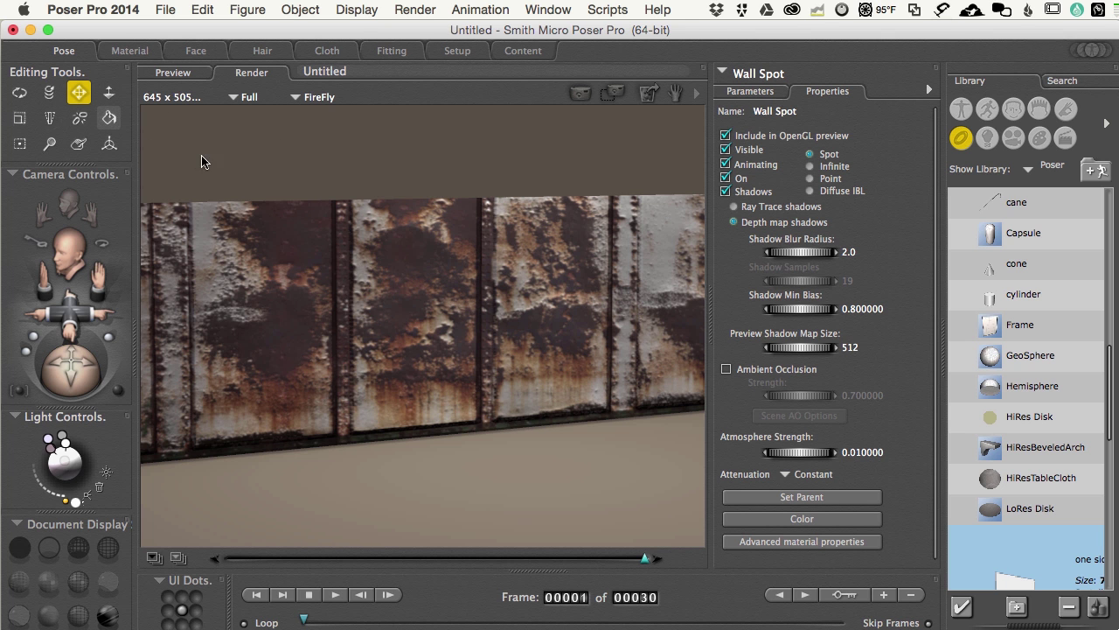
- Return to the Material room and bring up the Metal Wall prop's material nodes
click(127, 50)
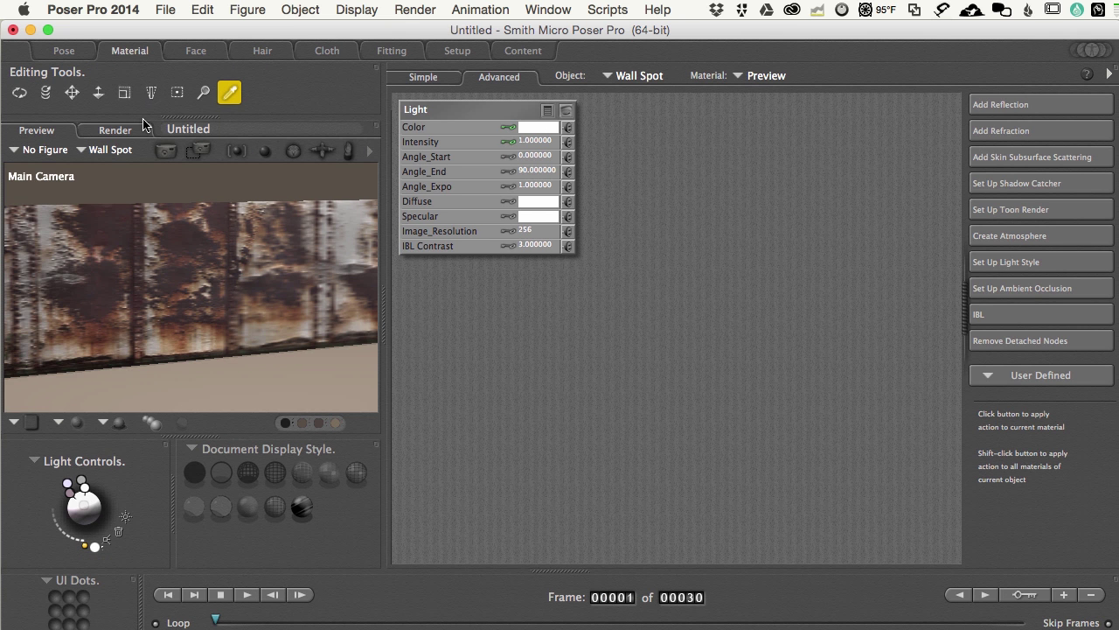
click(101, 152)
mouse_move(101, 153)
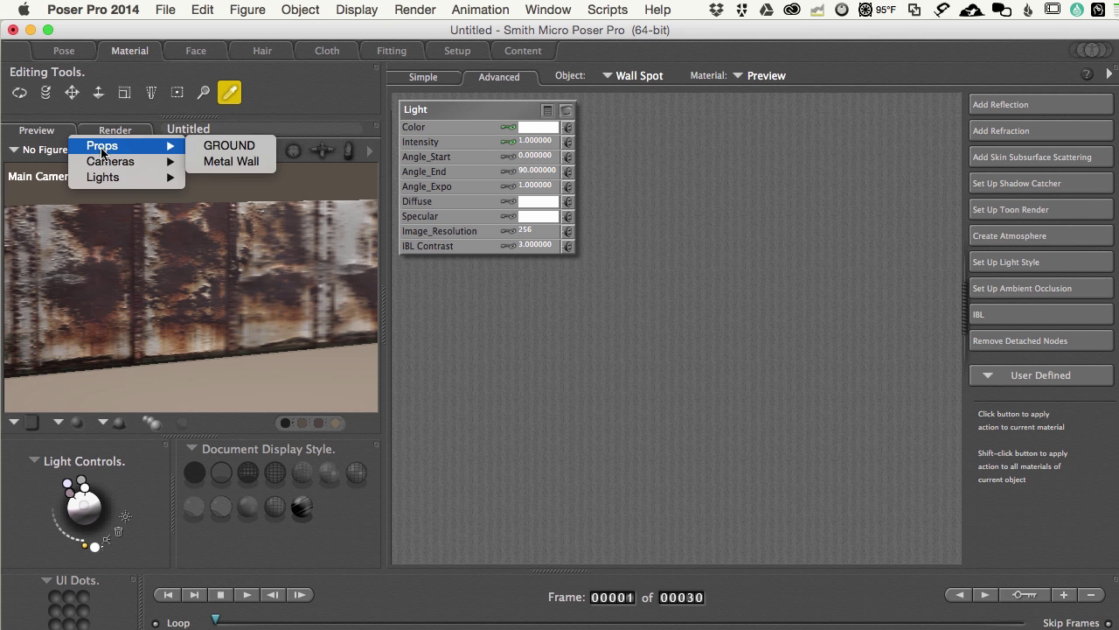
click(232, 162)
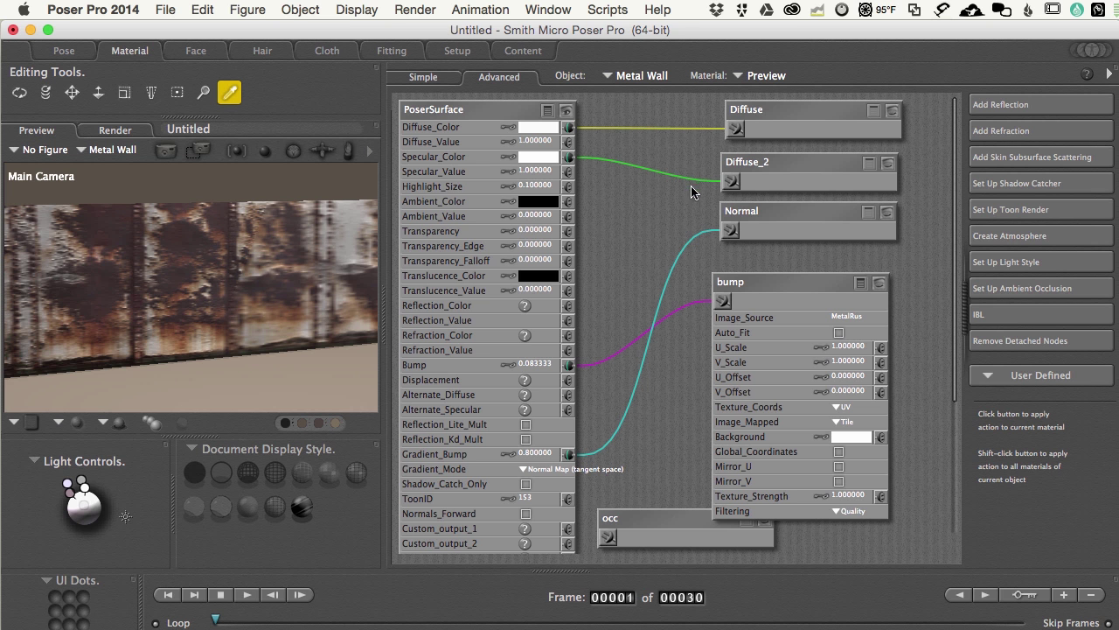
- Collapse the bump node, stack Diffuse_2, Normal and bump above the occ node, and move the Diffuse node closer to PoserSurface
click(862, 281)
drag(830, 281, 732, 458)
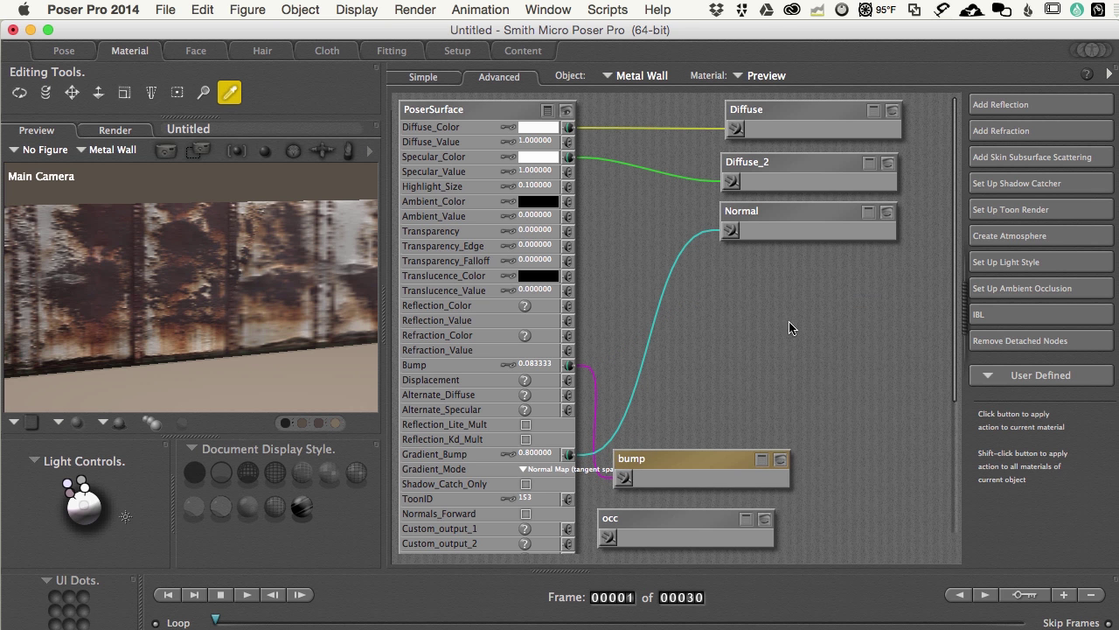
click(863, 213)
click(849, 214)
drag(847, 212, 723, 409)
drag(793, 162, 693, 357)
drag(795, 108, 745, 110)
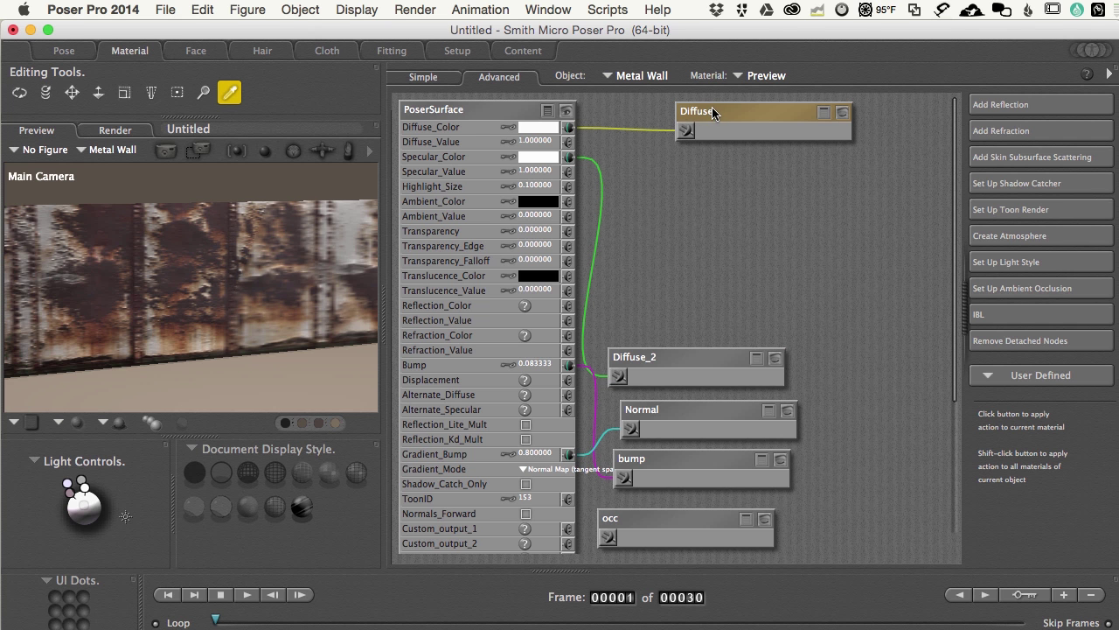
- Disconnect the Diffuse node from PoserSurface's Diffuse_Color and move it down to free space beside the top channels
click(567, 127)
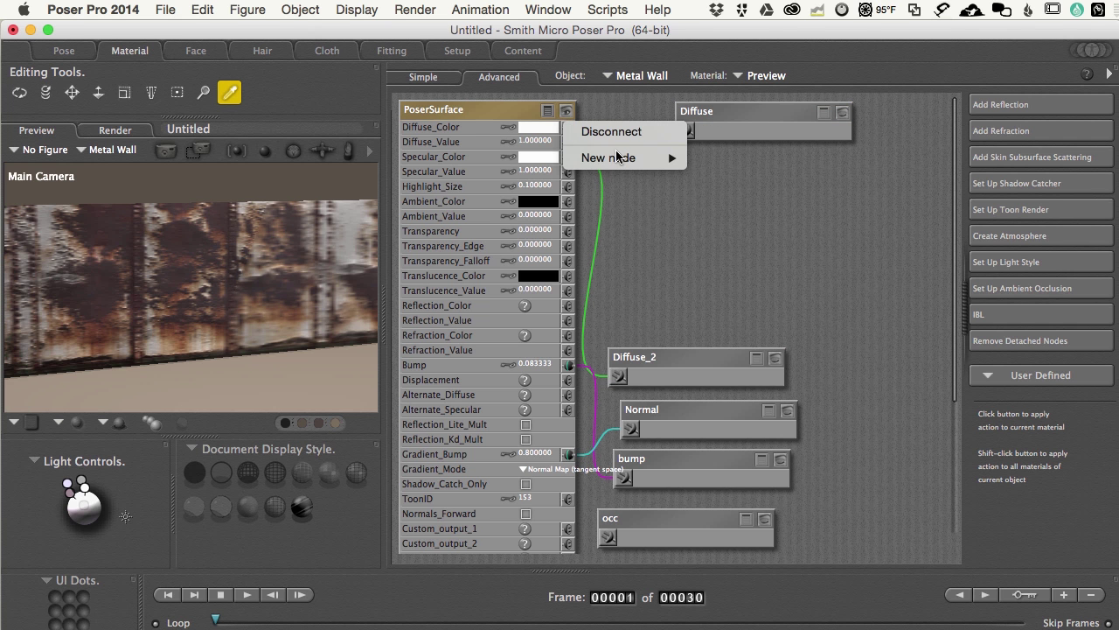
click(662, 133)
drag(724, 113, 680, 245)
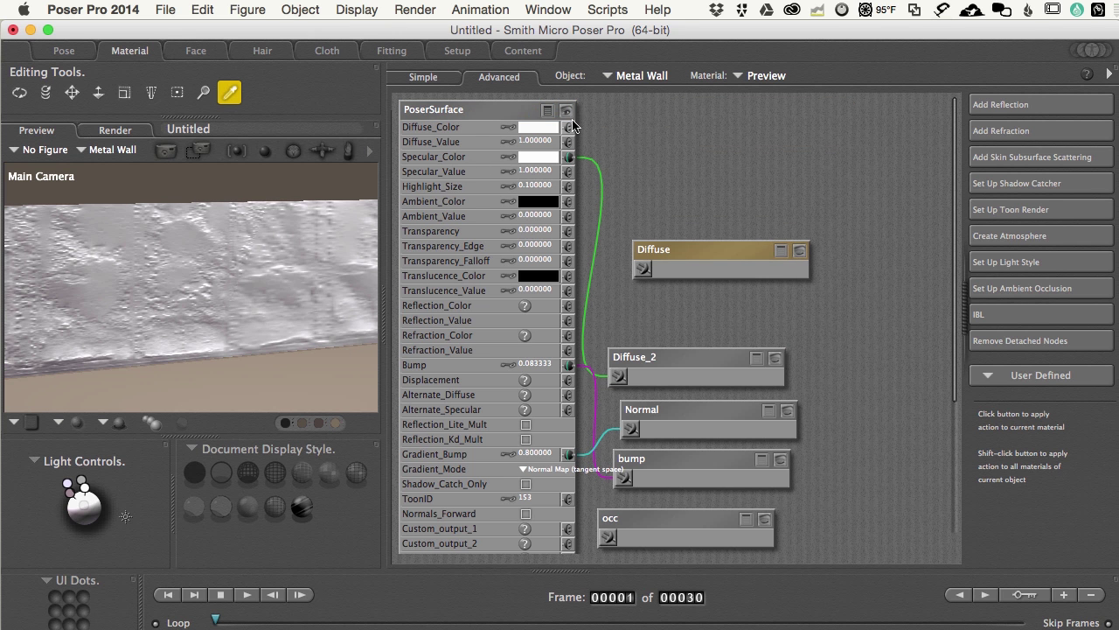
- Add a math blender node, connect it to Diffuse_Color, and place it near PoserSurface above the Diffuse node
right_click(619, 118)
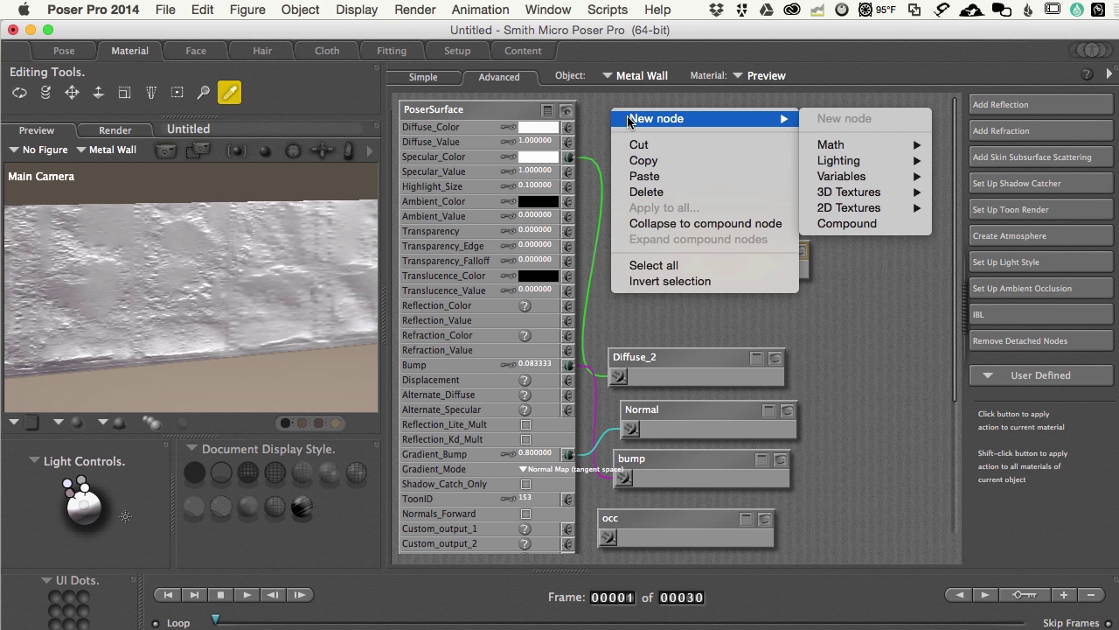
mouse_move(827, 146)
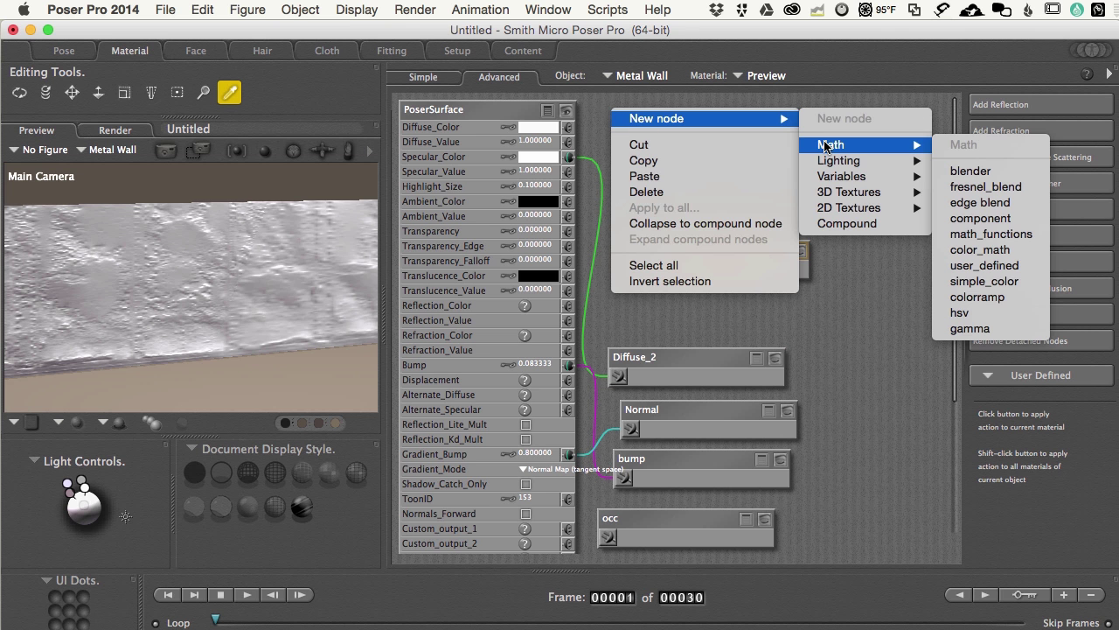
click(966, 171)
drag(692, 124, 697, 112)
drag(634, 132, 569, 128)
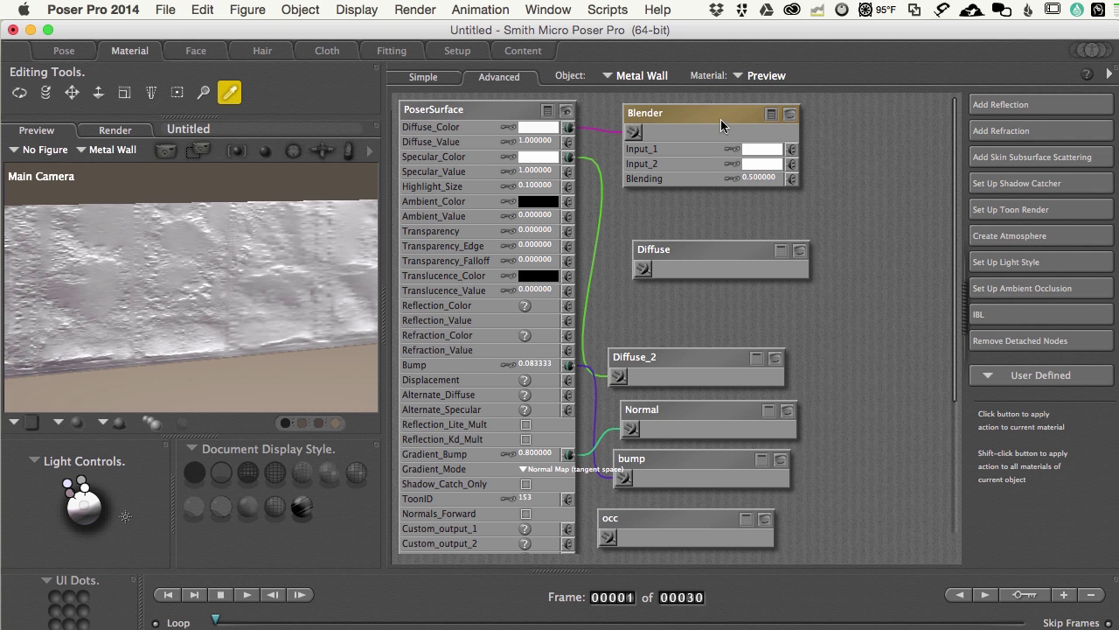
drag(694, 107, 672, 105)
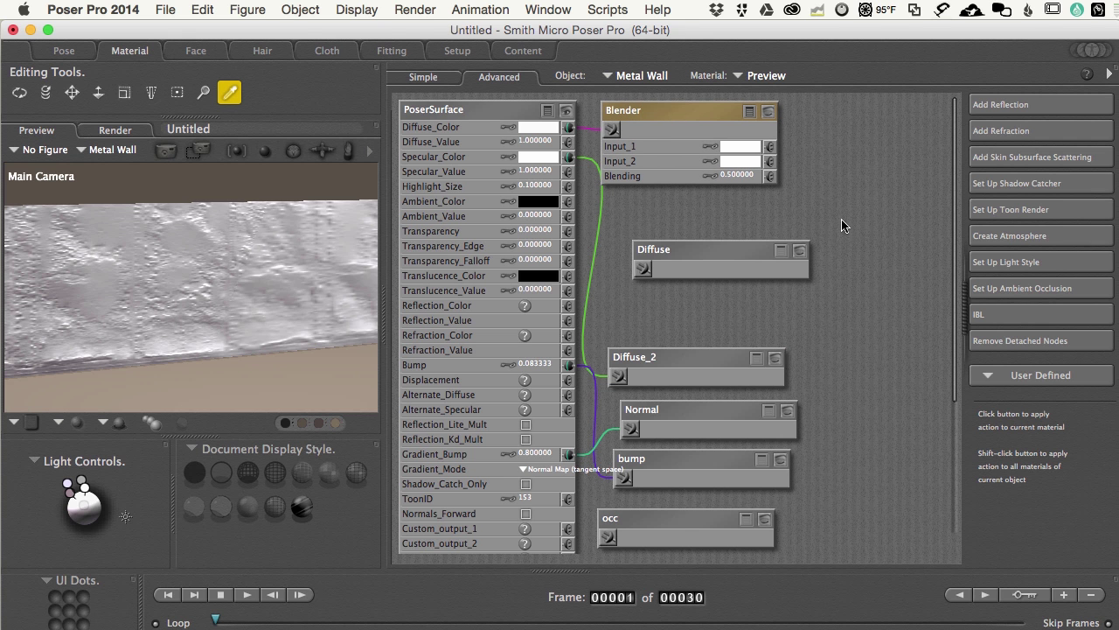
drag(744, 256, 703, 253)
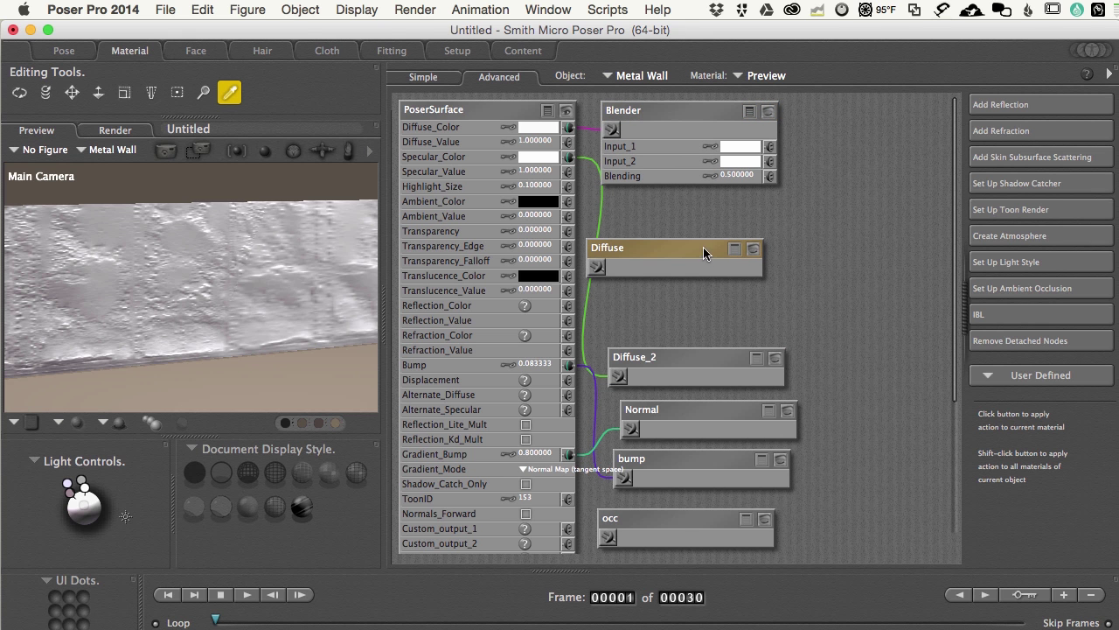
- Add a 2D image map node beside the Blender and load RampFast90.psd as its image source
right_click(794, 194)
mouse_move(815, 201)
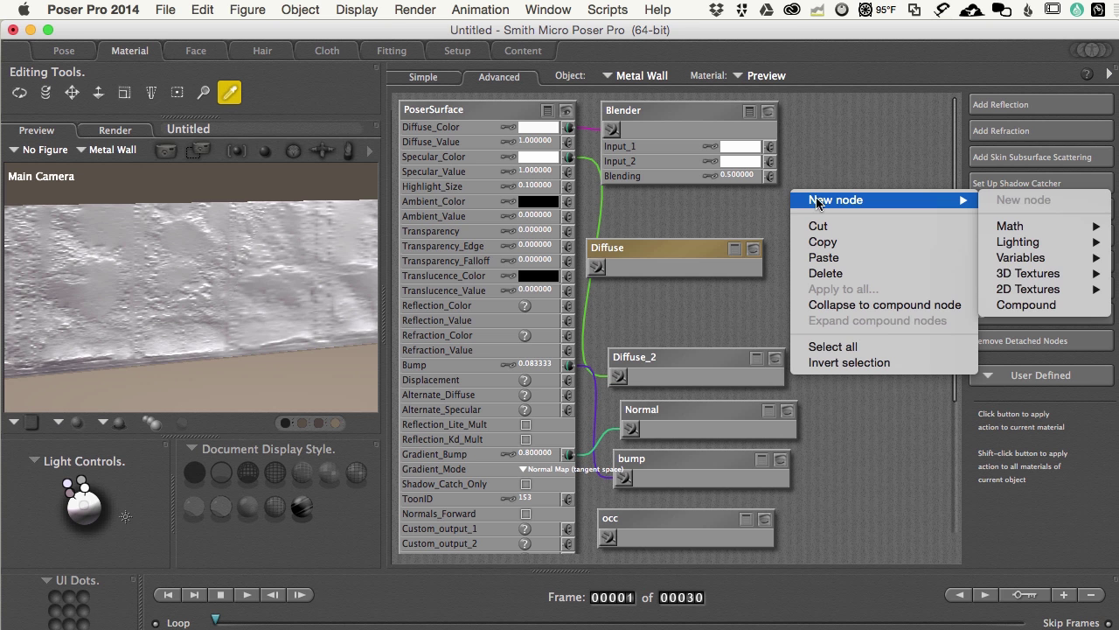
click(771, 229)
right_click(619, 210)
mouse_move(682, 216)
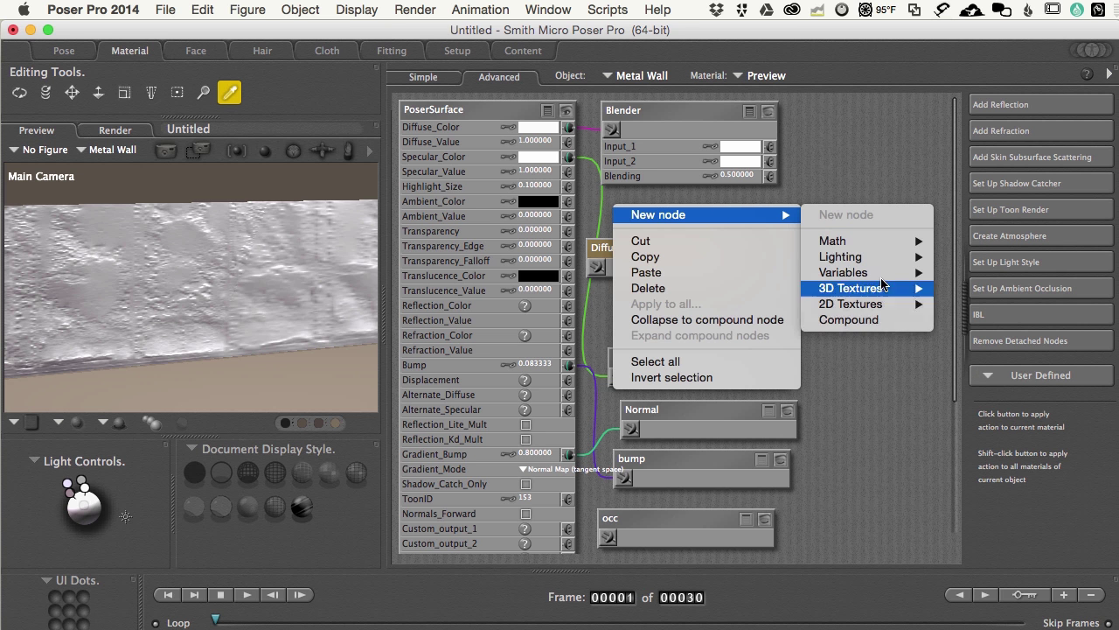
mouse_move(875, 303)
click(978, 323)
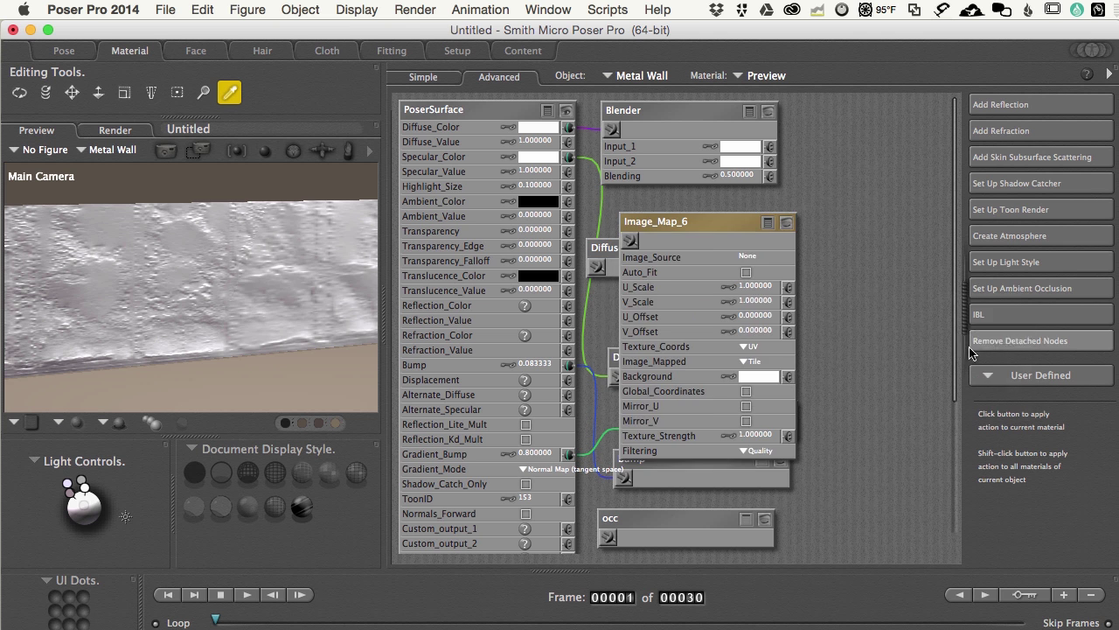
drag(708, 233, 846, 232)
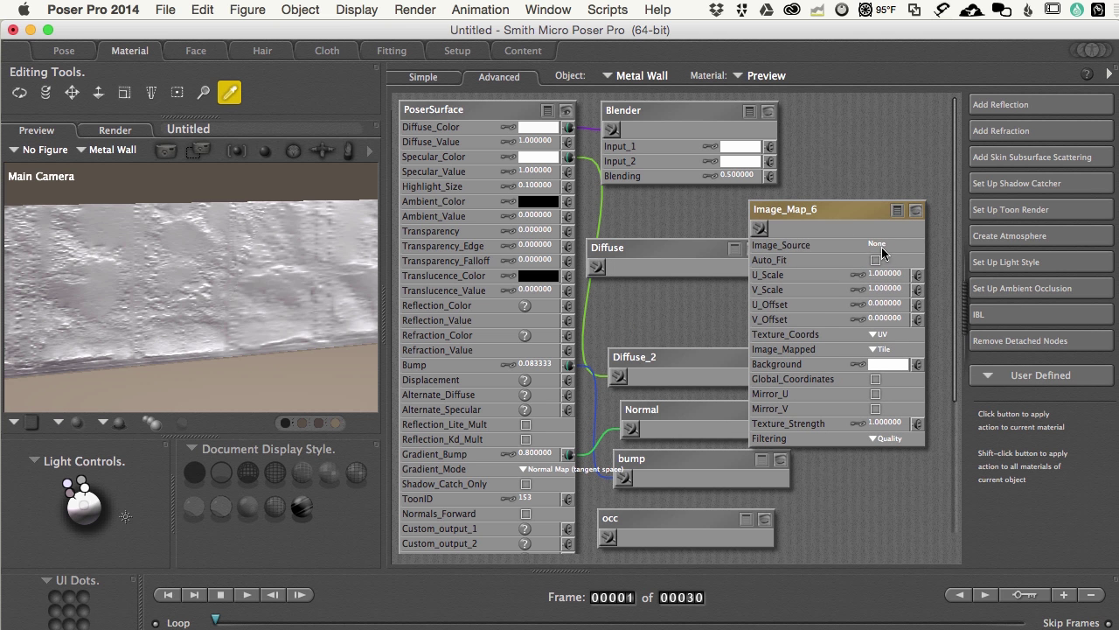
click(875, 247)
click(892, 247)
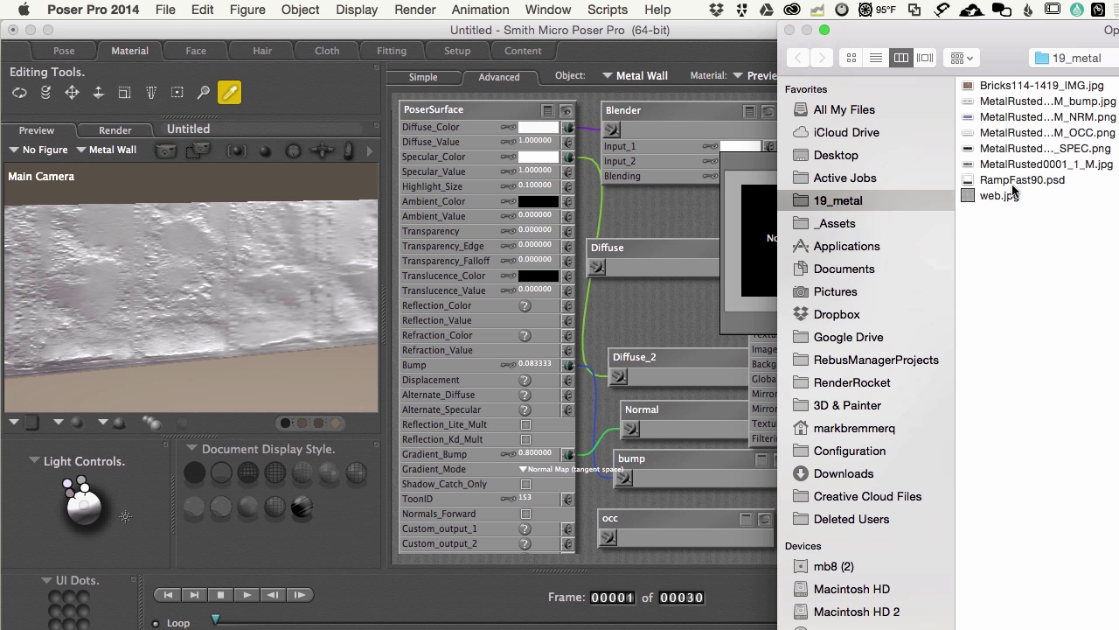
double_click(1001, 181)
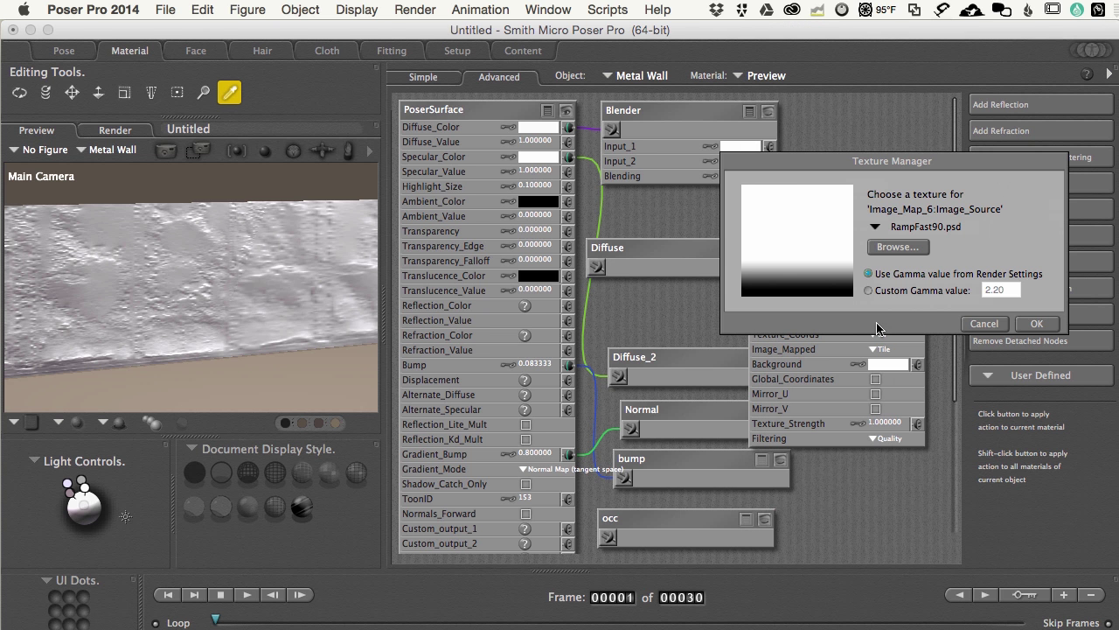
click(1034, 324)
- Connect the ramp image map to the Blender's Blending channel, set Blending to 1, and collapse the map node beside it
drag(781, 211, 770, 181)
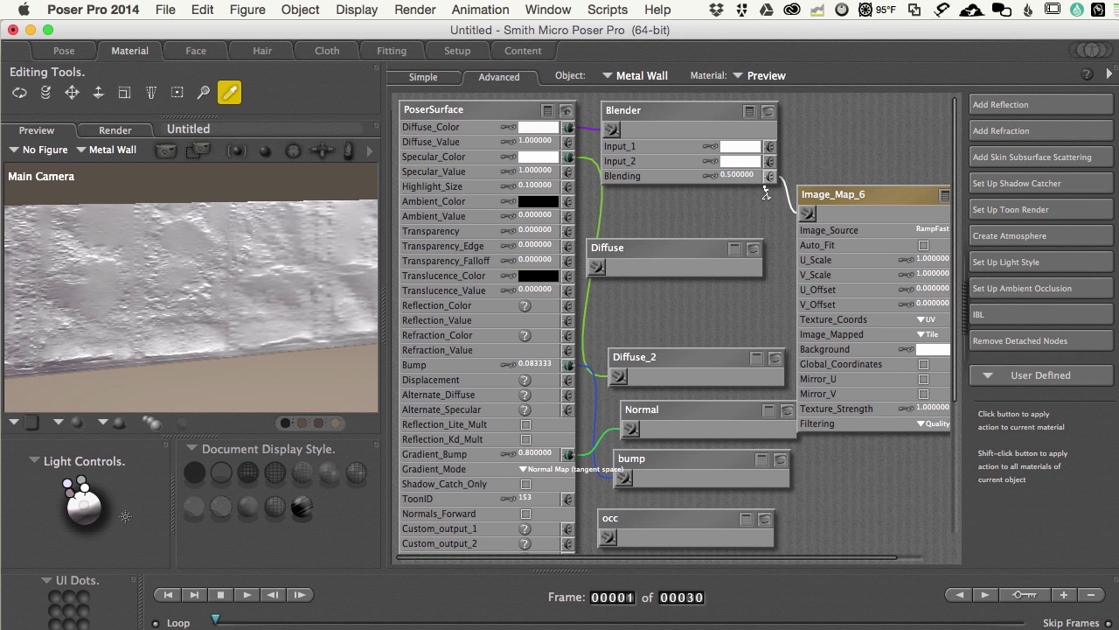
click(735, 176)
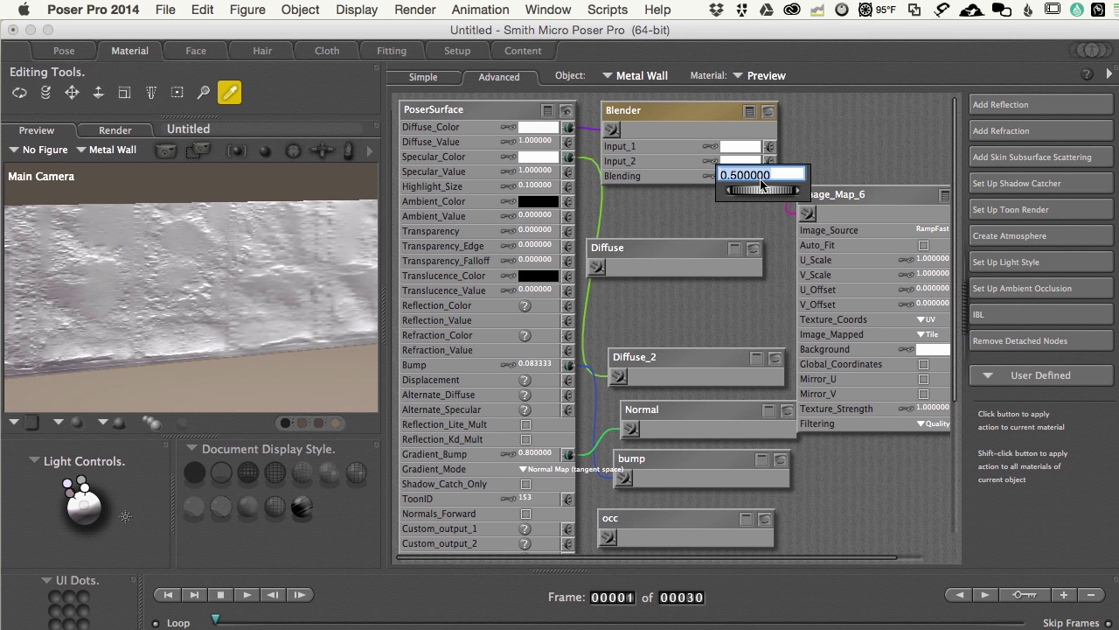
text(1)
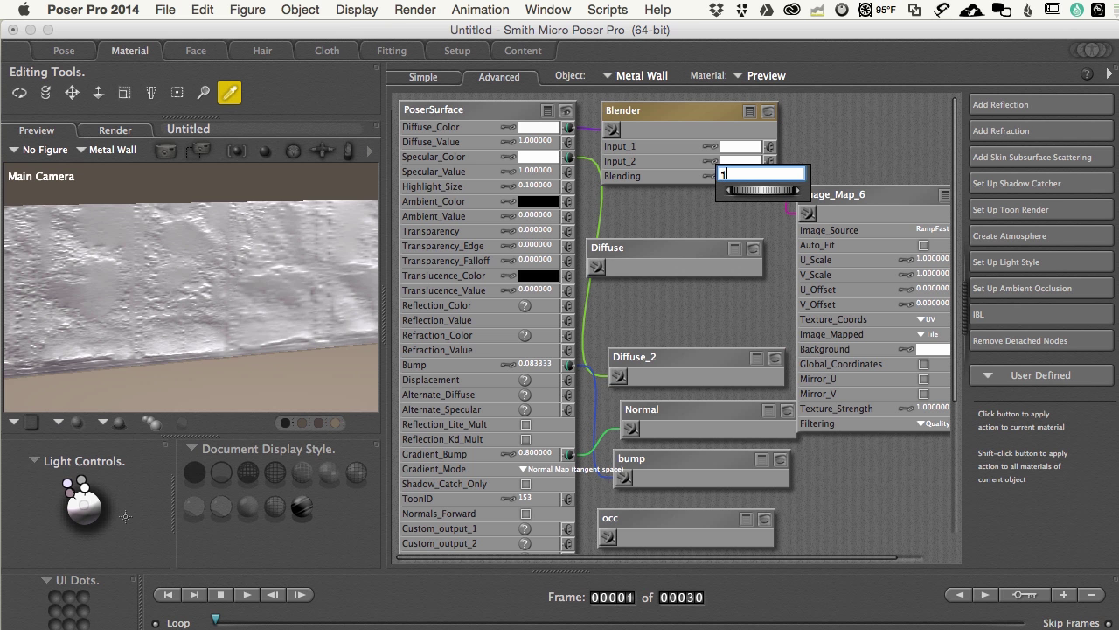
click(871, 199)
drag(862, 196, 885, 142)
click(944, 149)
- Connect the Diffuse node to both Input_1 and Input_2 of the Blender and move it lower
drag(647, 253, 770, 146)
drag(652, 251, 772, 164)
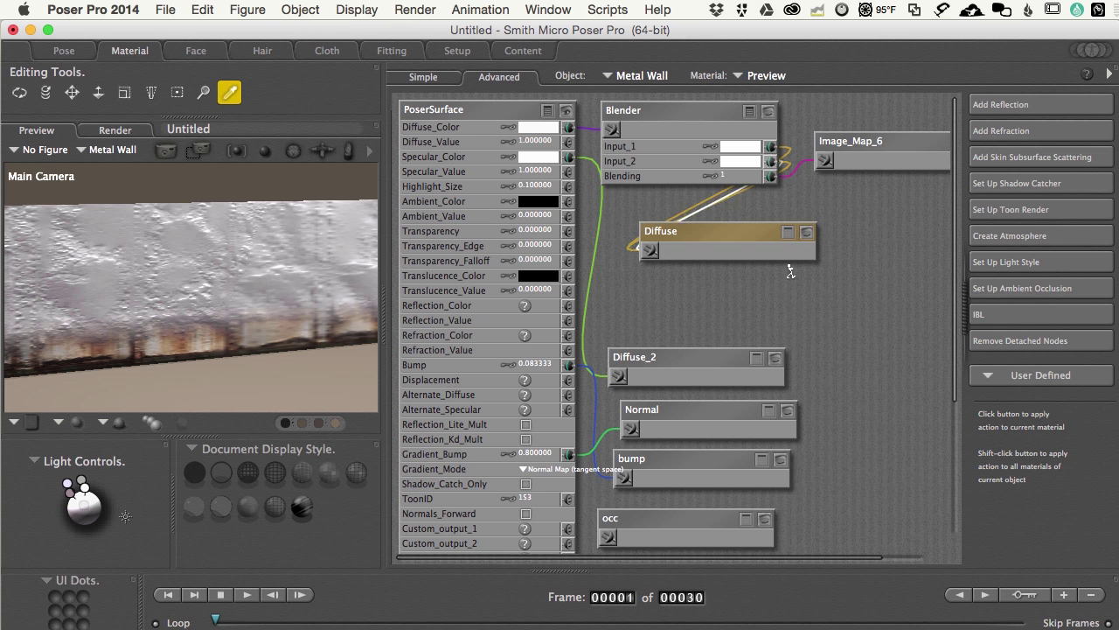
drag(752, 231, 778, 284)
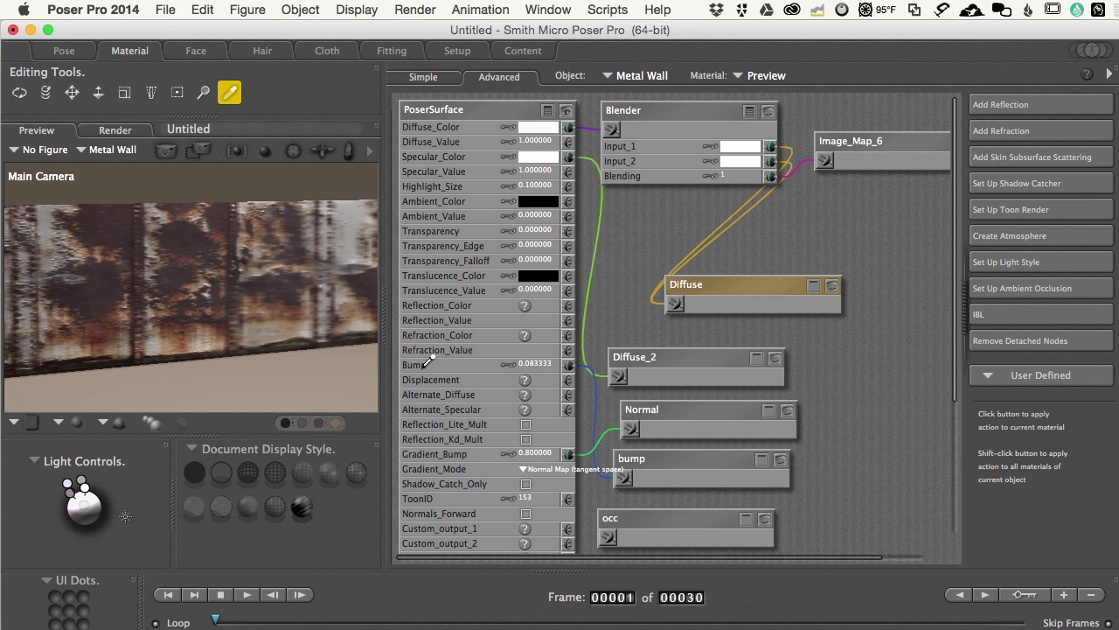
- Darken the Blender's Input_1 color to gray and render the wall from the Pose room
click(735, 152)
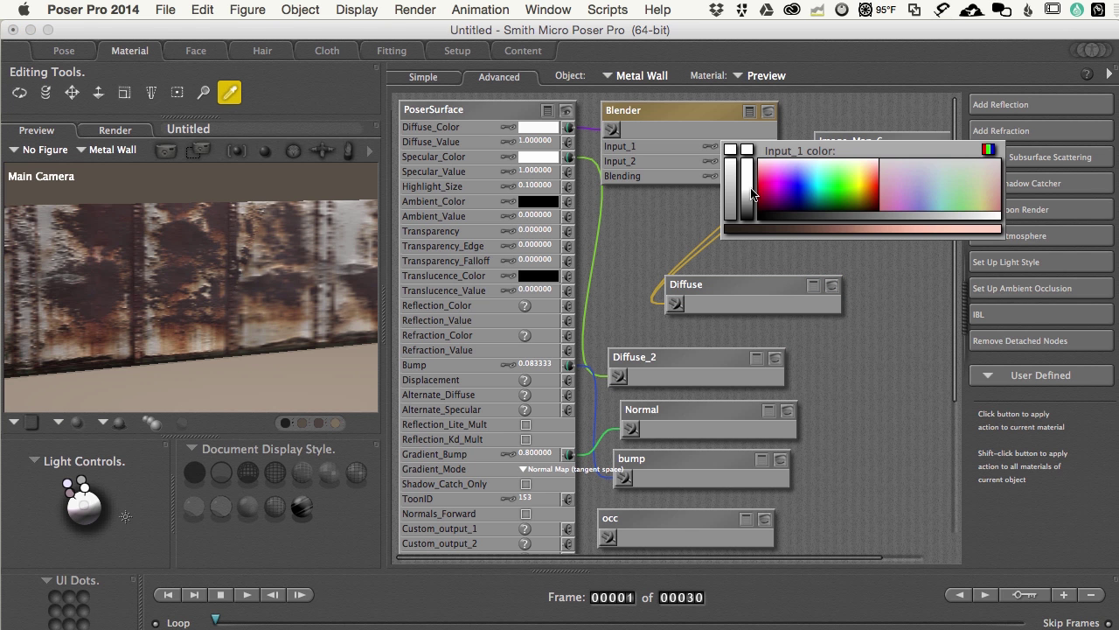
click(741, 155)
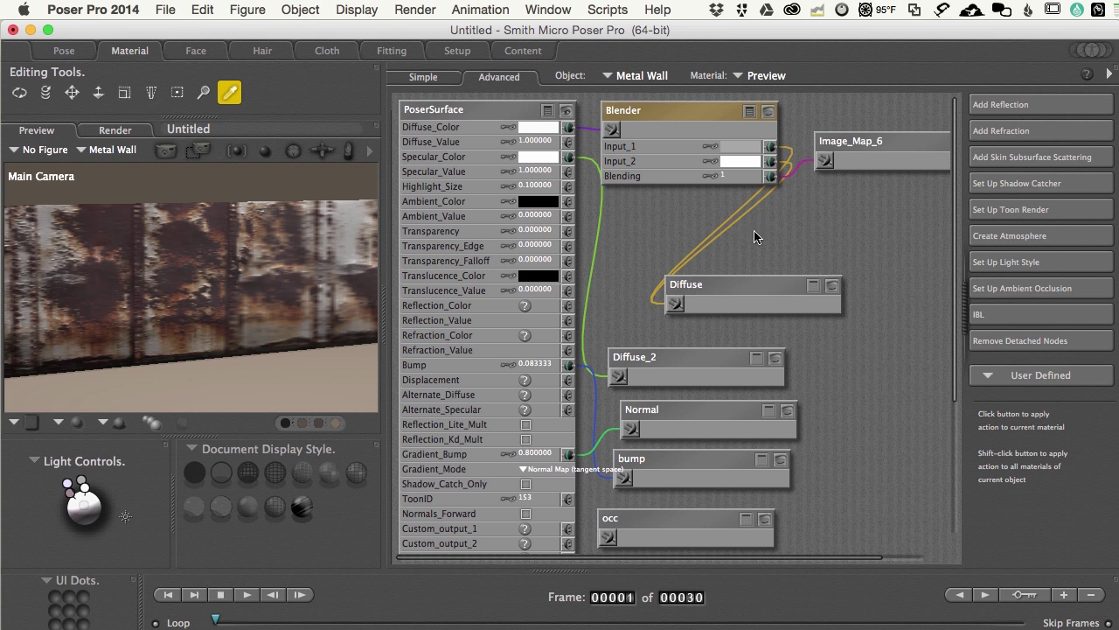
click(731, 150)
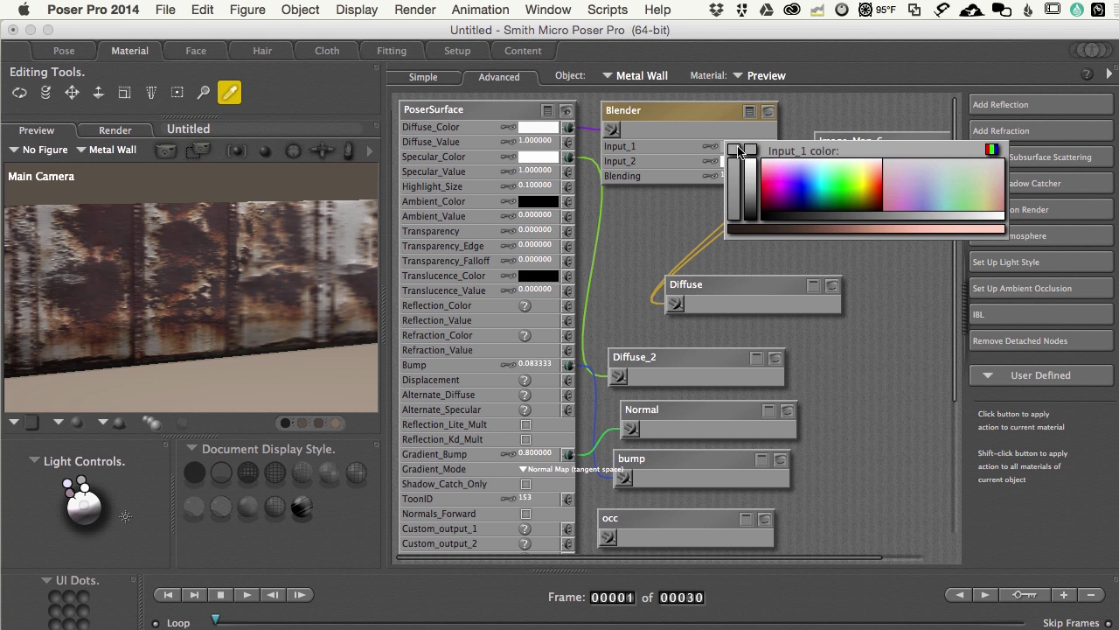
click(744, 152)
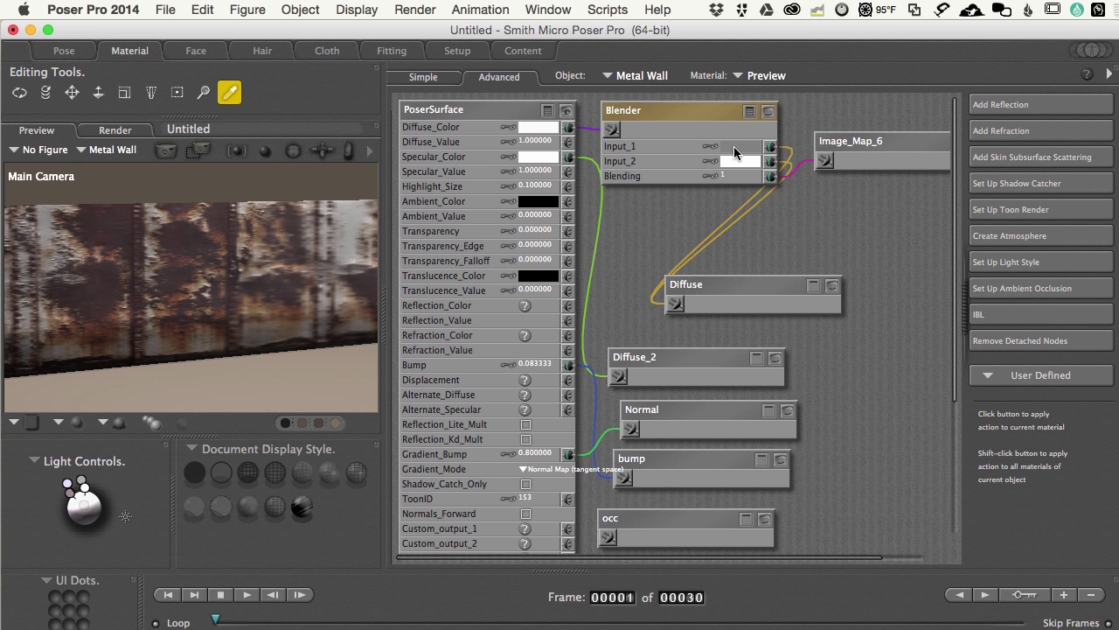
click(61, 54)
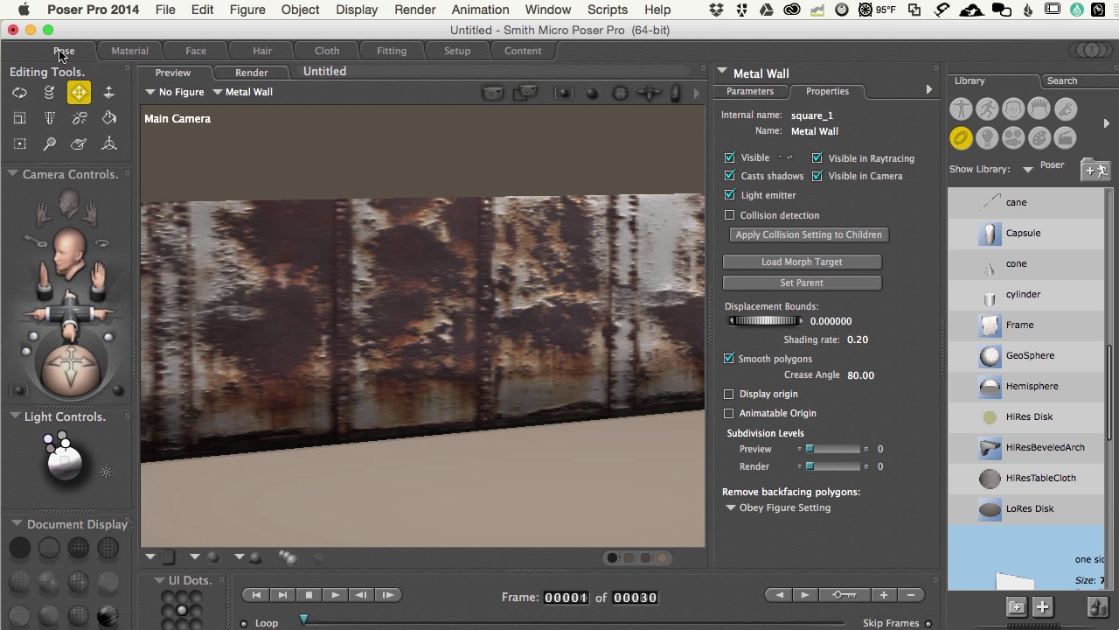
key(super+r)
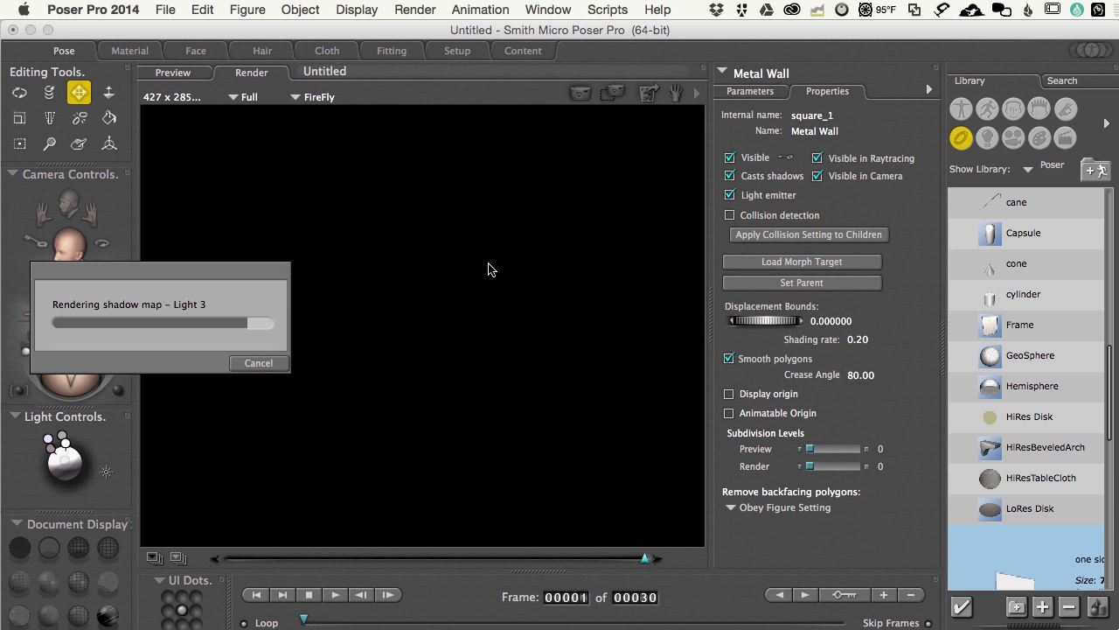